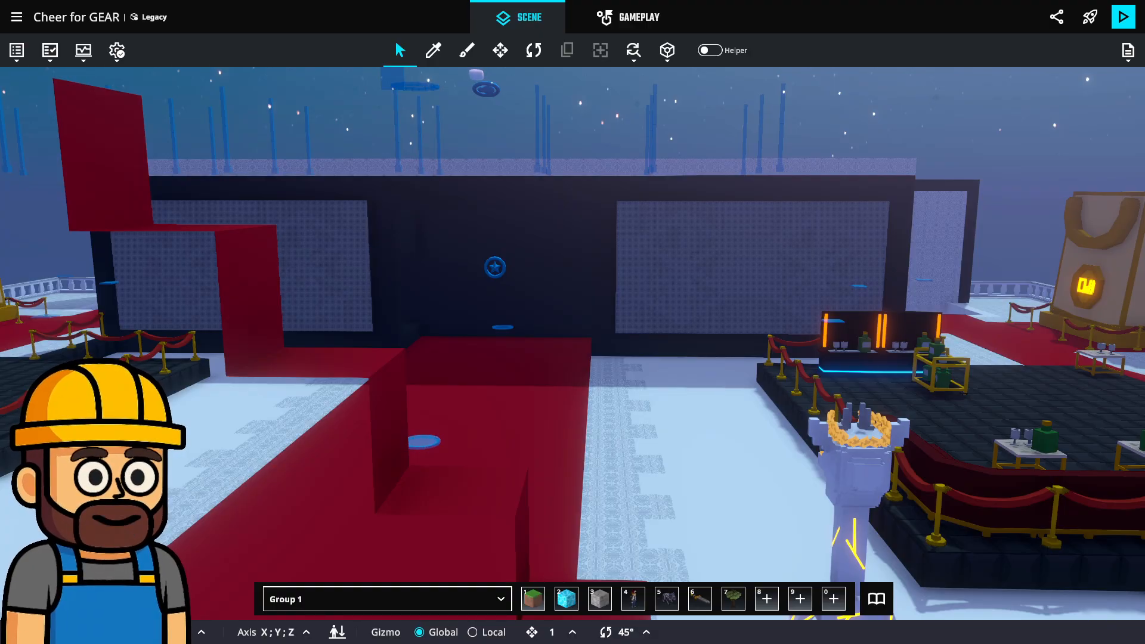
Tour the fashion show area from the red catwalk and seating to the info desks and surrounding platforms.
middle_drag(541, 366, 619, 339)
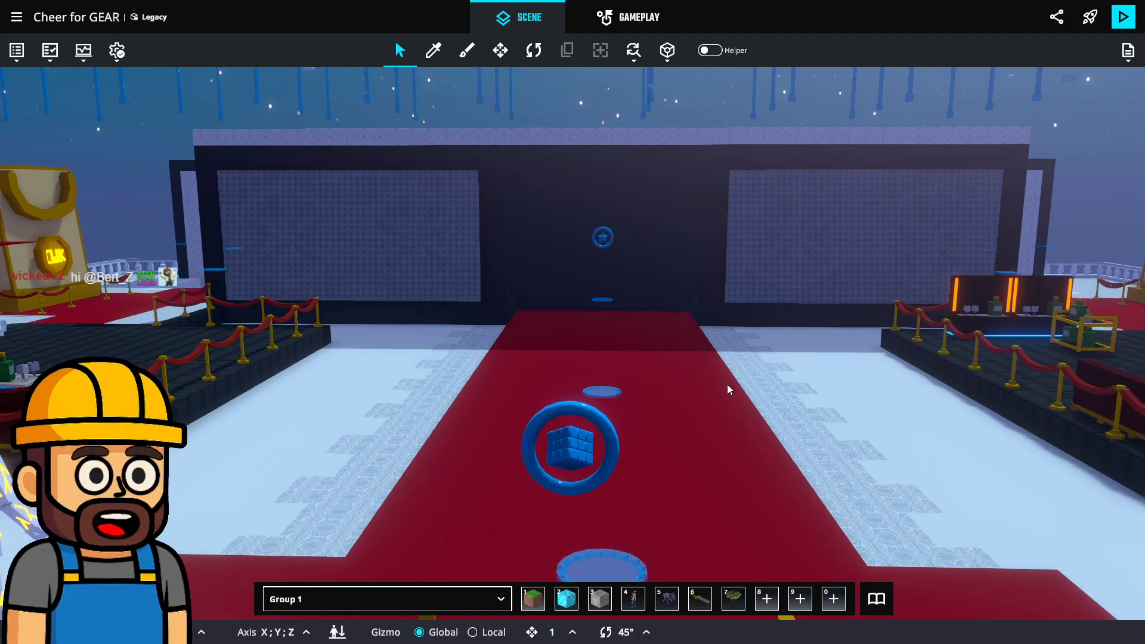
mouse_move(615, 425)
middle_down()
mouse_move(805, 442)
mouse_move(826, 478)
mouse_move(762, 445)
mouse_move(654, 429)
mouse_move(618, 386)
middle_up()
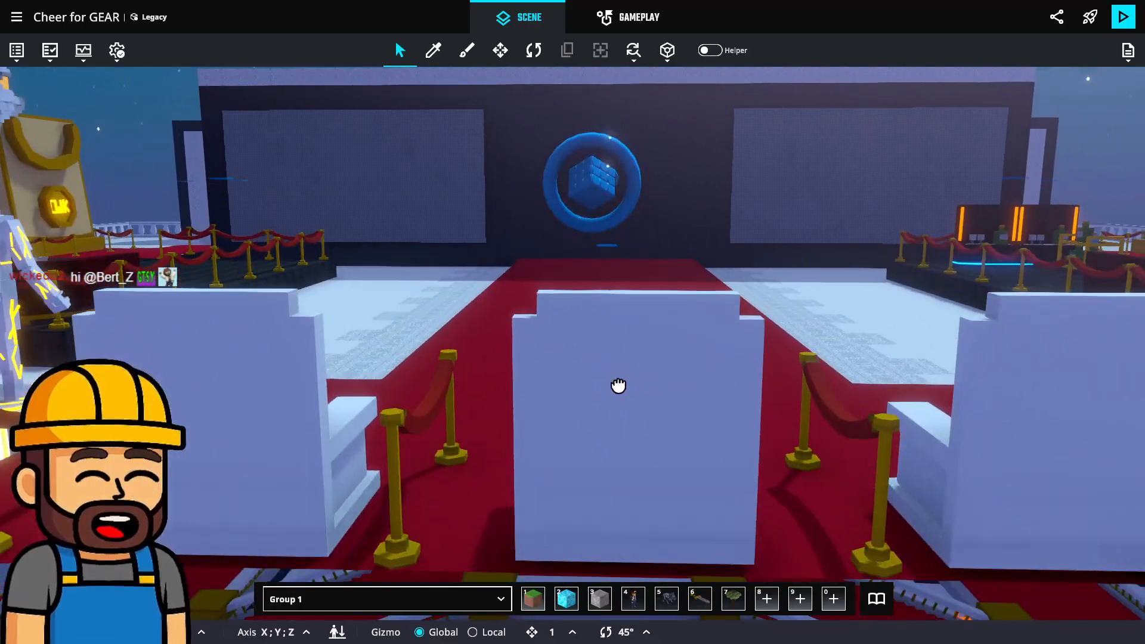
scroll(627, 372, up, 3)
scroll(627, 373, up, 3)
middle_drag(610, 307, 634, 240)
middle_drag(662, 424, 666, 257)
middle_drag(648, 461, 669, 262)
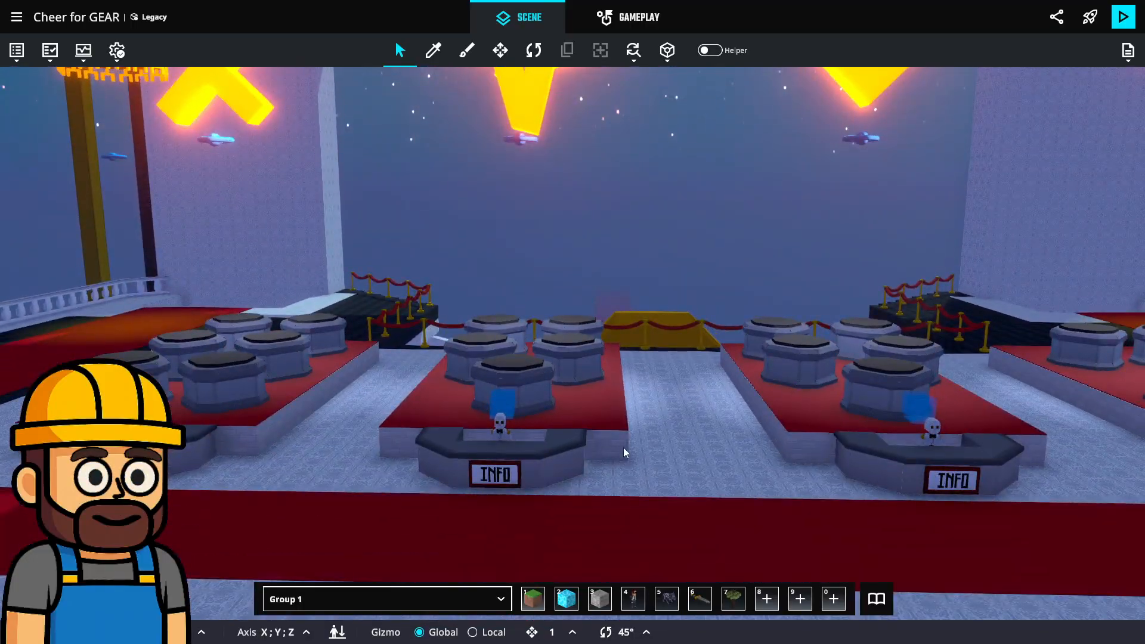
middle_drag(626, 445, 626, 418)
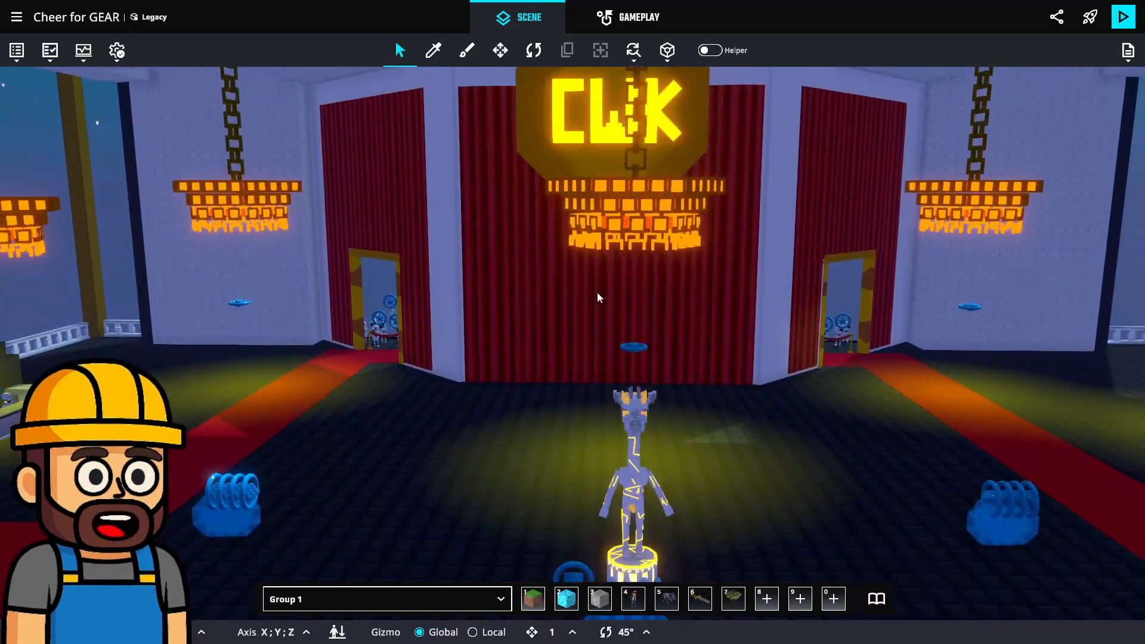
Survey the lobby around the giraffe statue, then examine the large red padlock wall and the logic objects in front of it.
scroll(603, 296, up, 4)
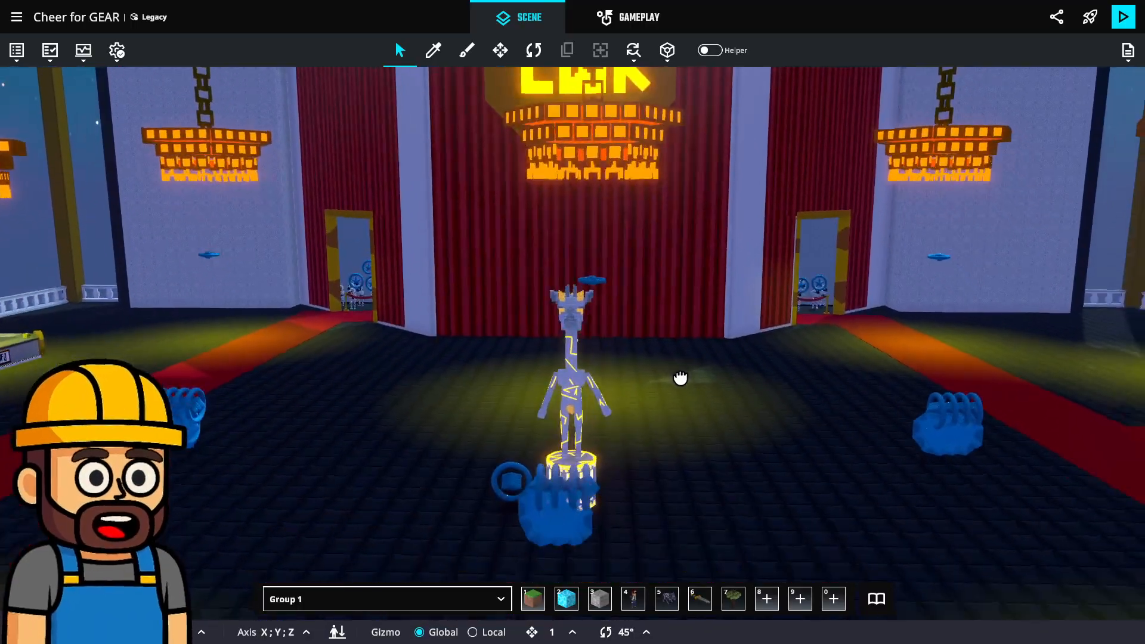
scroll(692, 352, up, 5)
scroll(688, 352, down, 4)
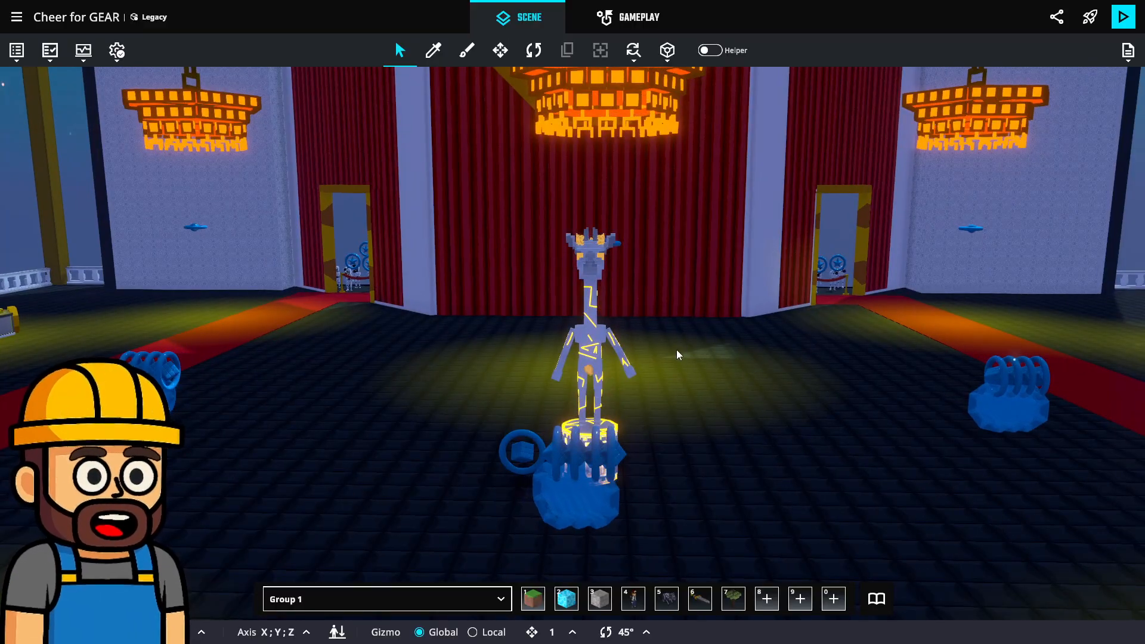
right_drag(742, 345, 690, 351)
right_drag(770, 317, 496, 361)
key(q)
scroll(567, 331, up, 3)
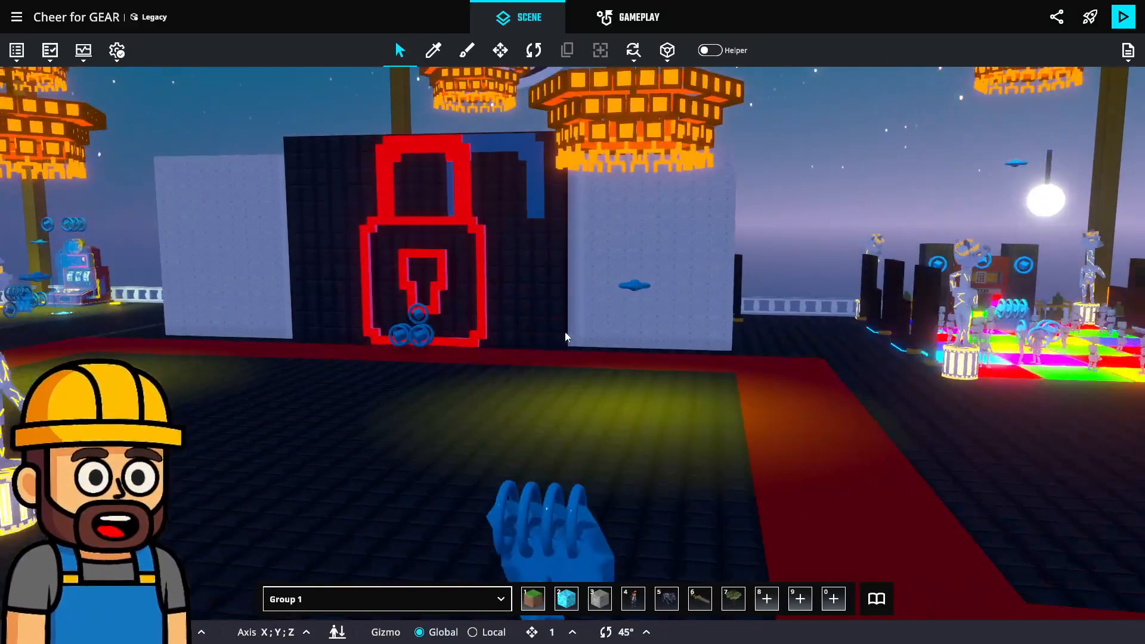
right_drag(424, 286, 731, 414)
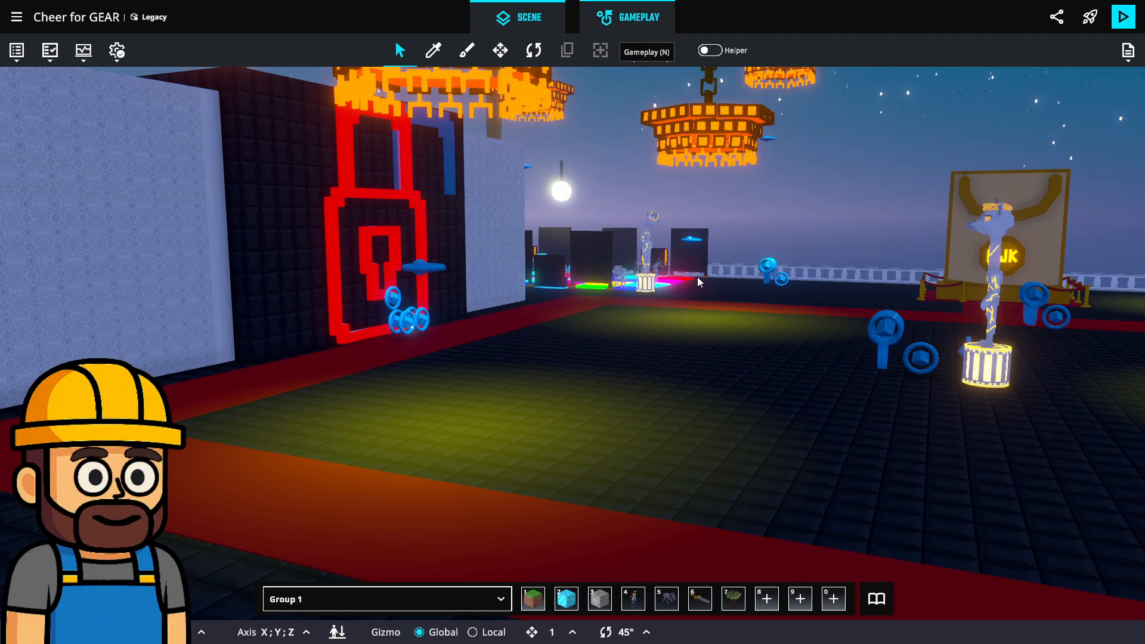
Examine the Array Checker board in the game rules and show the connections between its rules.
key(n)
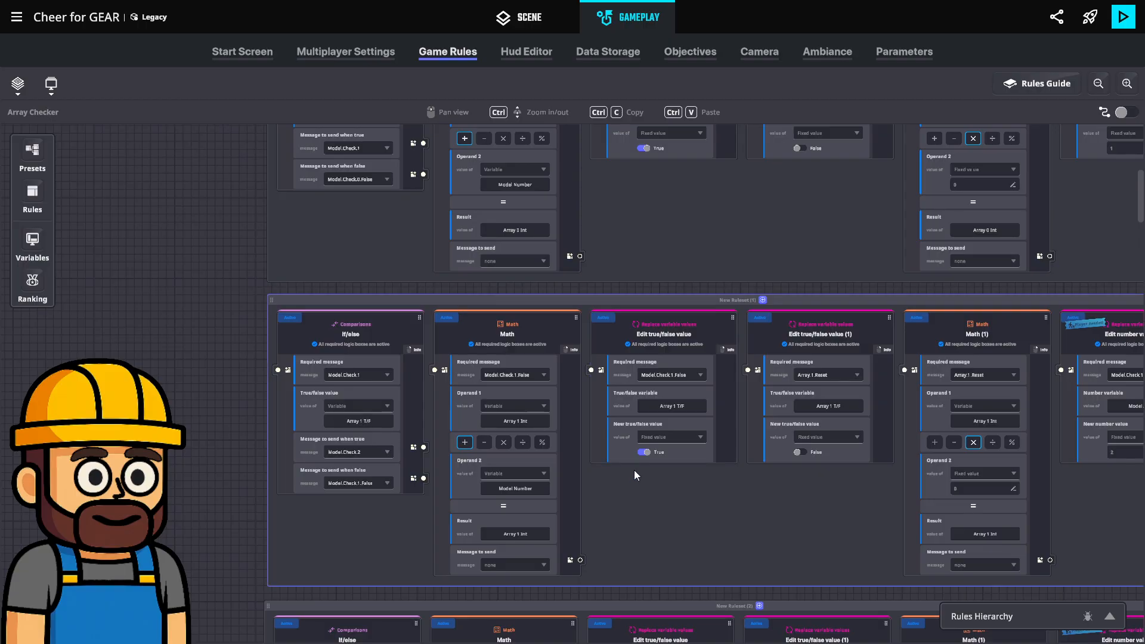
scroll(634, 463, up, 3)
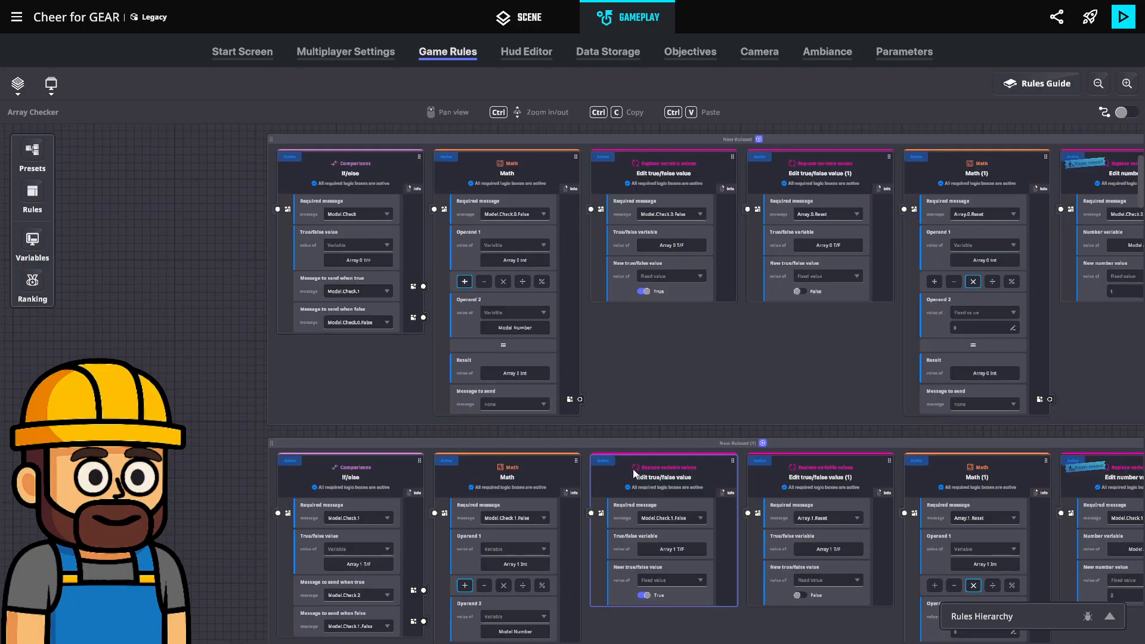
scroll(946, 395, up, 6)
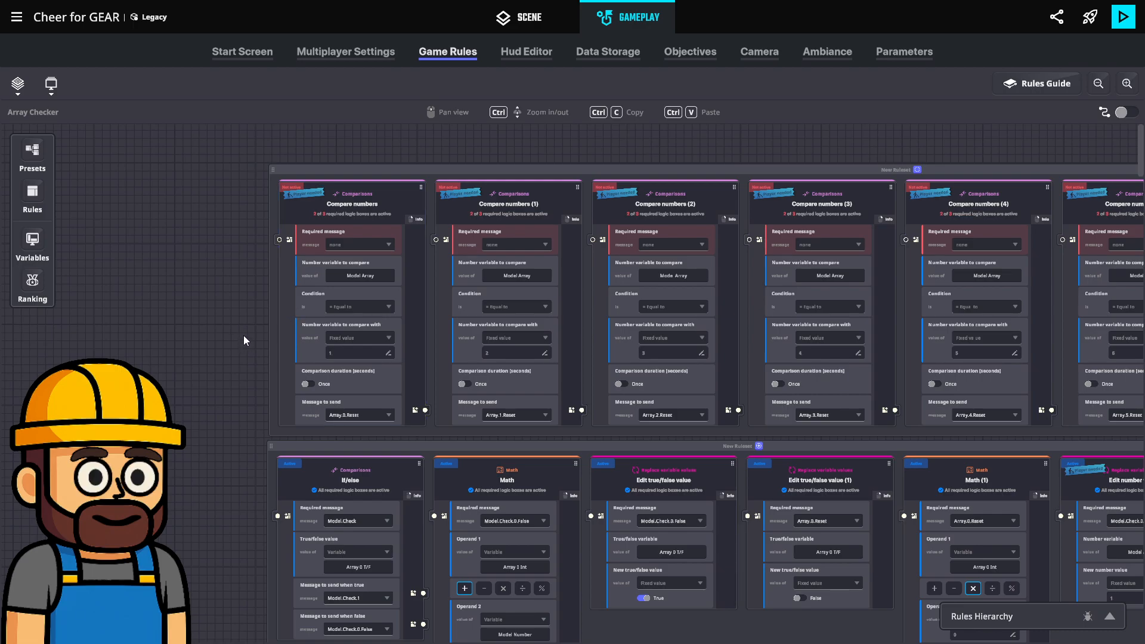
drag(244, 340, 48, 309)
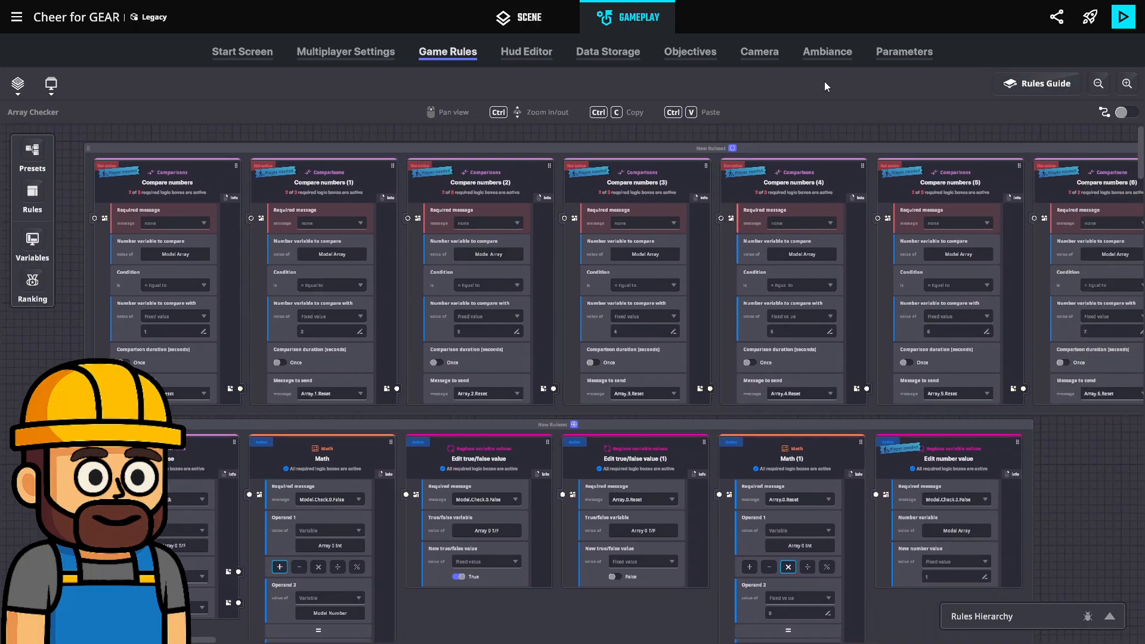
click(1121, 113)
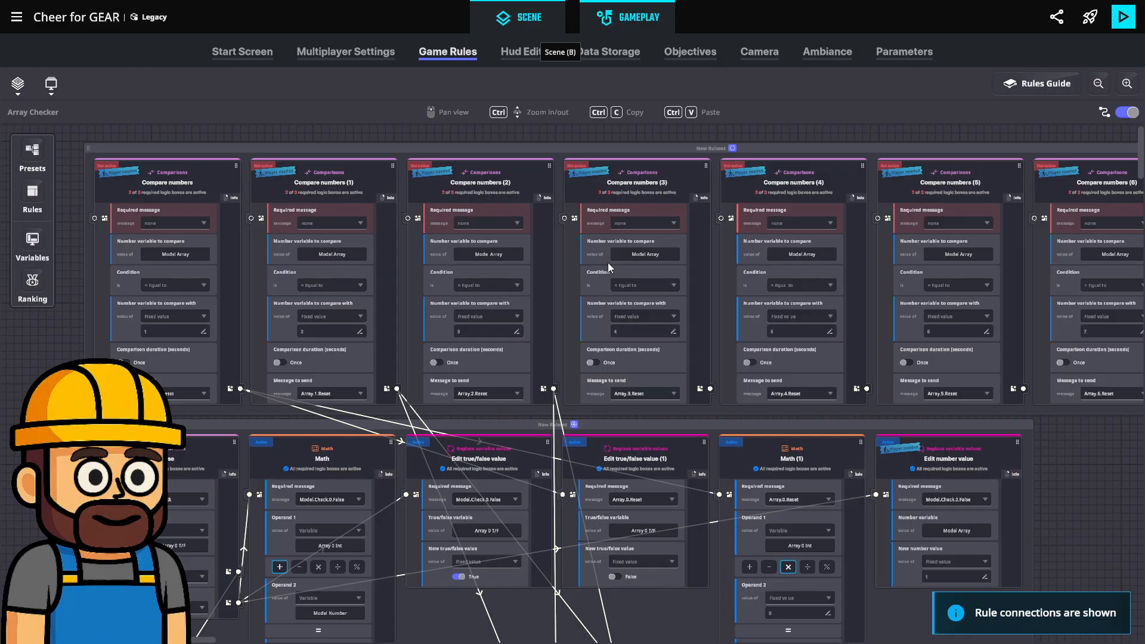
Back in the scene, select the uppermost logic object at the red padlock and inspect its Trigger Volume settings.
key(b)
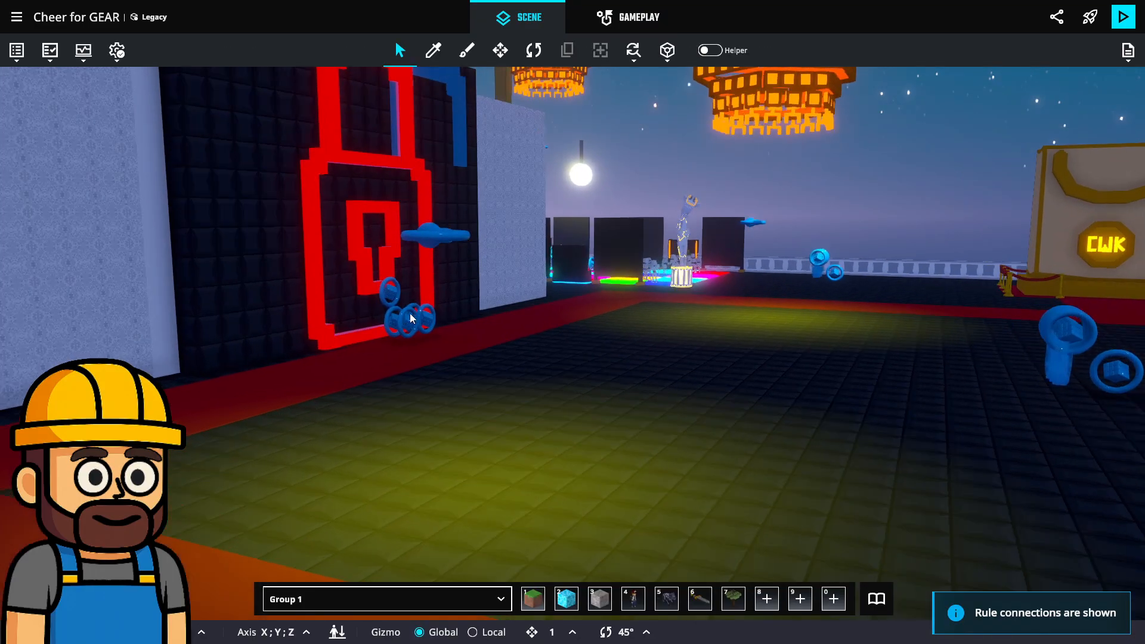
scroll(409, 320, up, 3)
middle_drag(415, 304, 442, 322)
scroll(612, 321, up, 2)
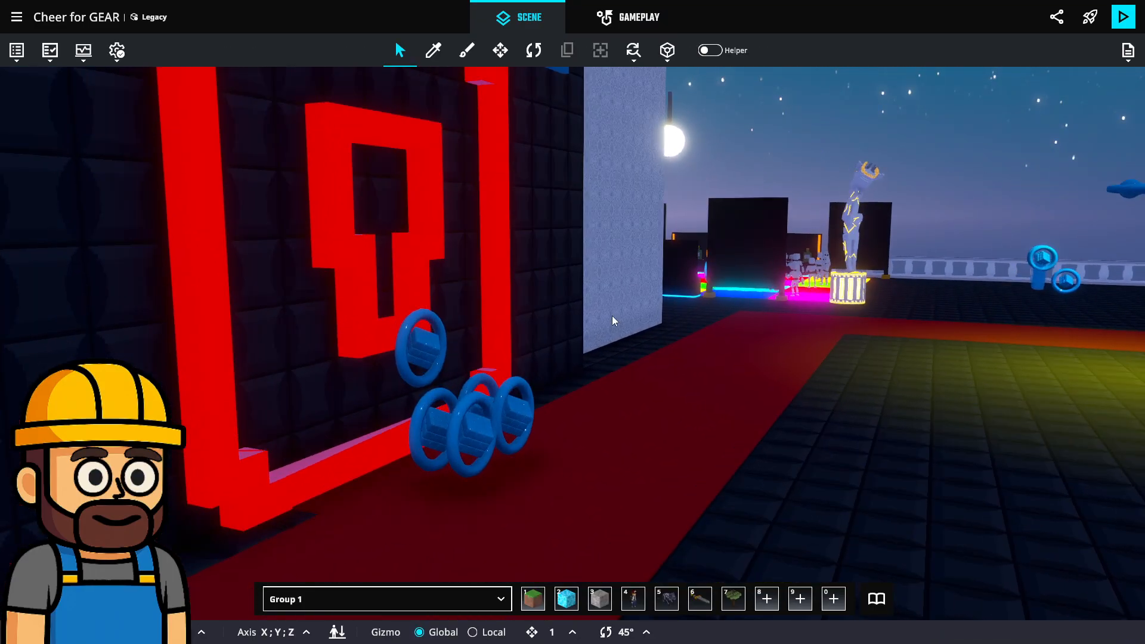
click(416, 341)
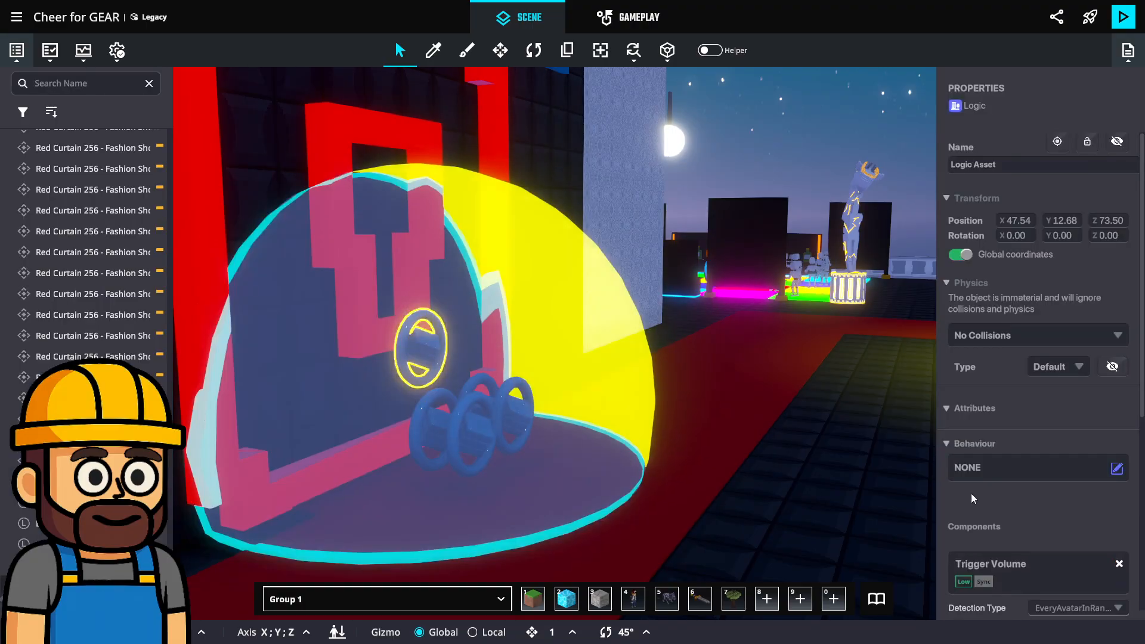
scroll(993, 460, down, 3)
right_drag(814, 374, 679, 332)
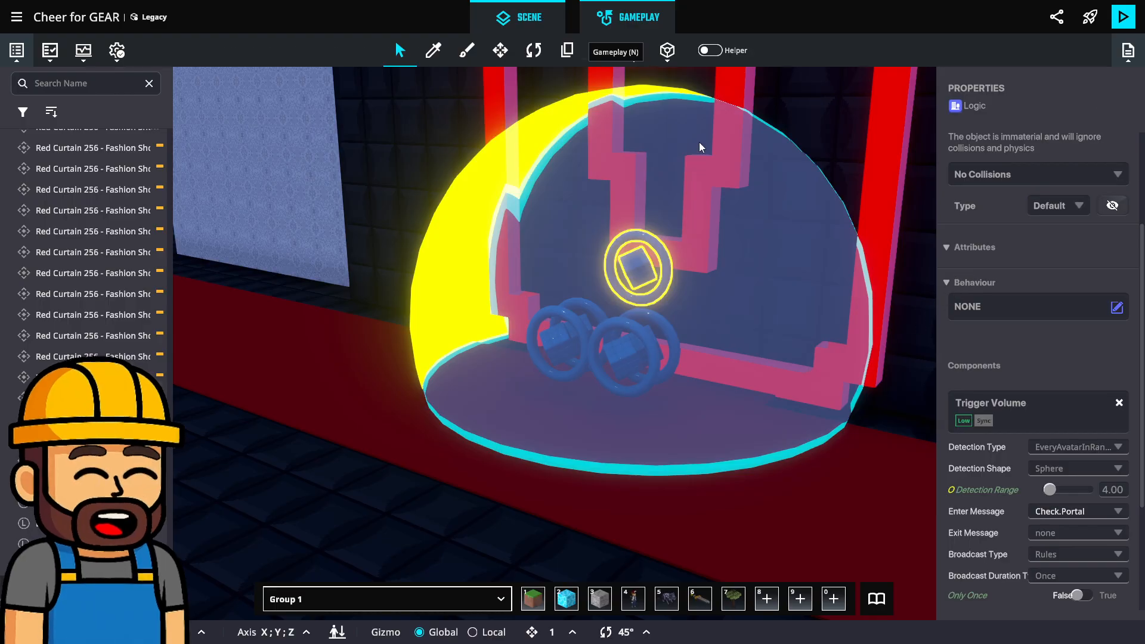
Open the Loop Timer/Theme Picker board in the game rules.
click(635, 18)
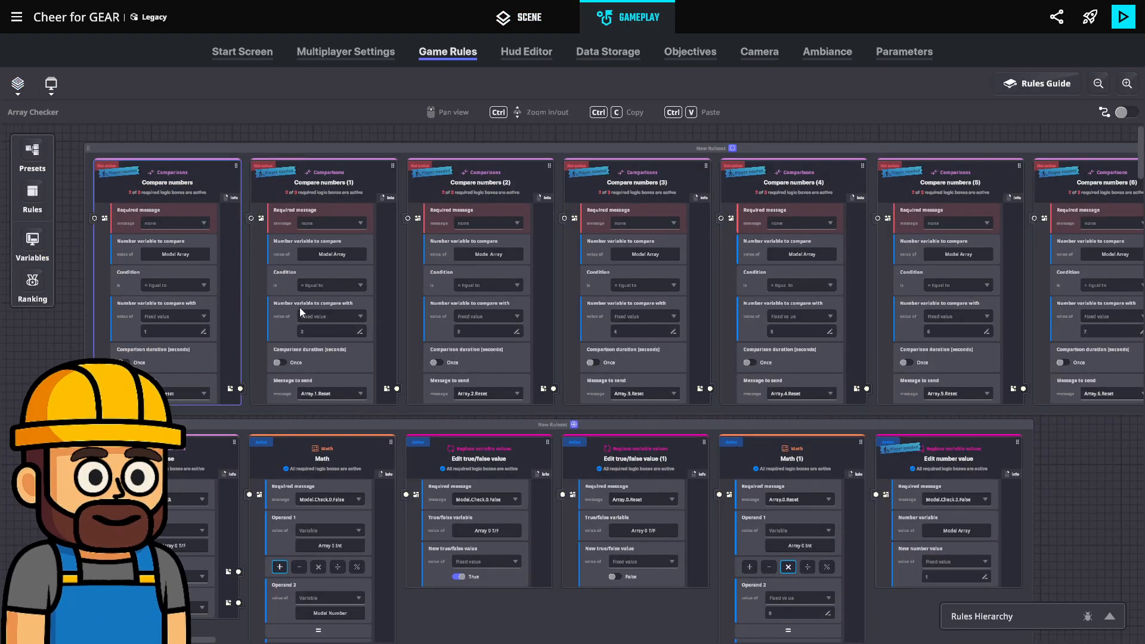
scroll(289, 291, up, 1)
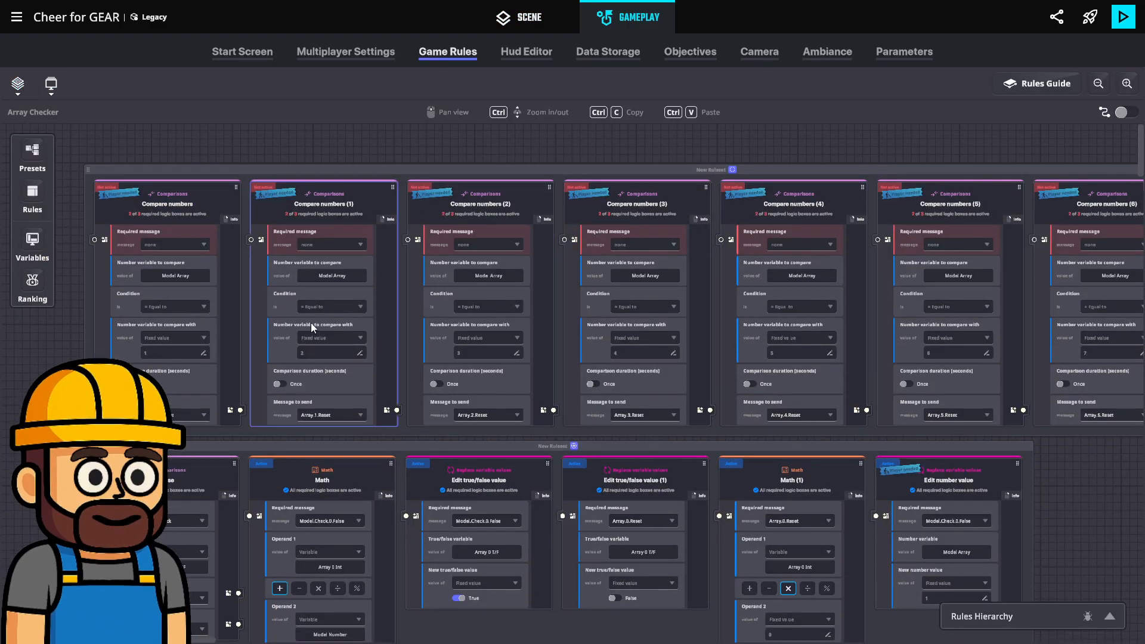
click(22, 85)
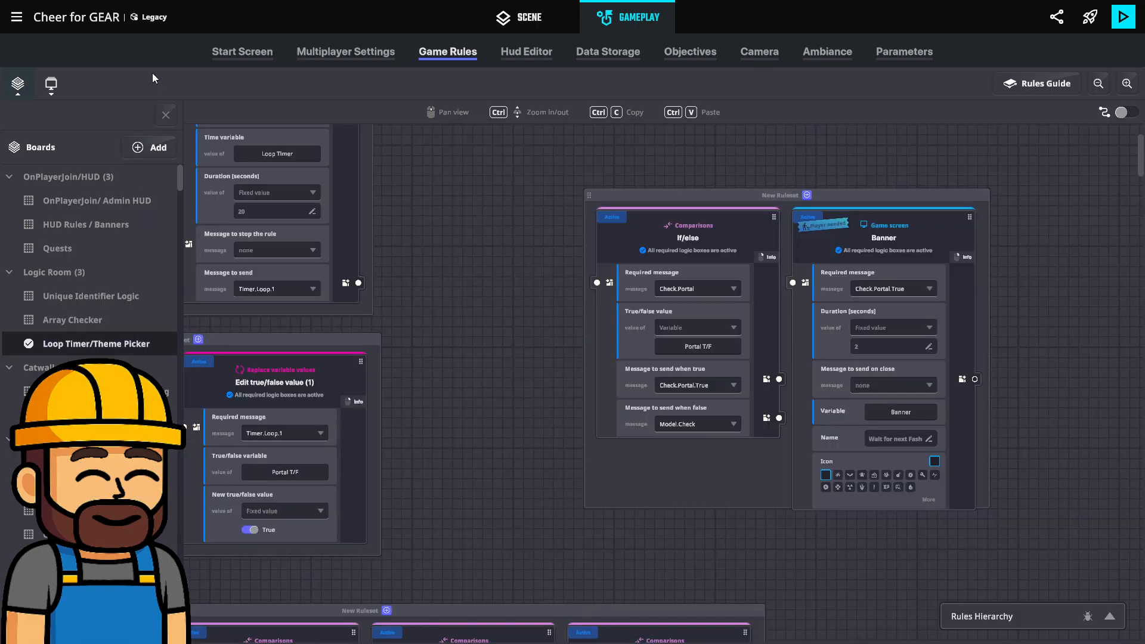
click(165, 114)
Examine the two Start timer rules and the rules that edit the Portal T/F variable.
middle_drag(369, 358, 742, 486)
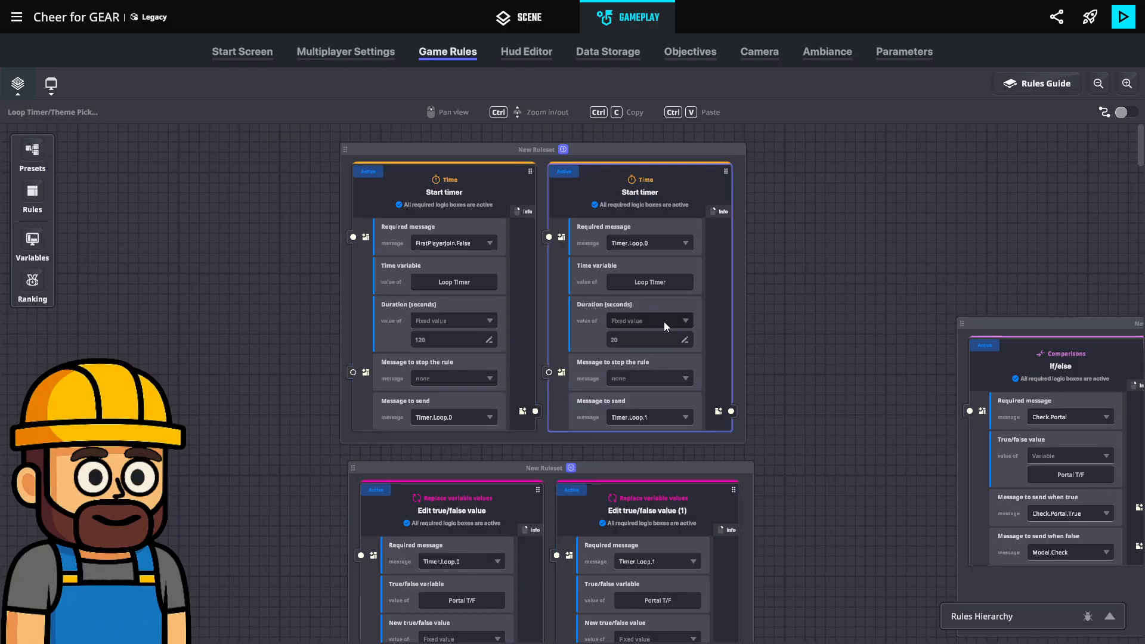
middle_drag(762, 273, 741, 277)
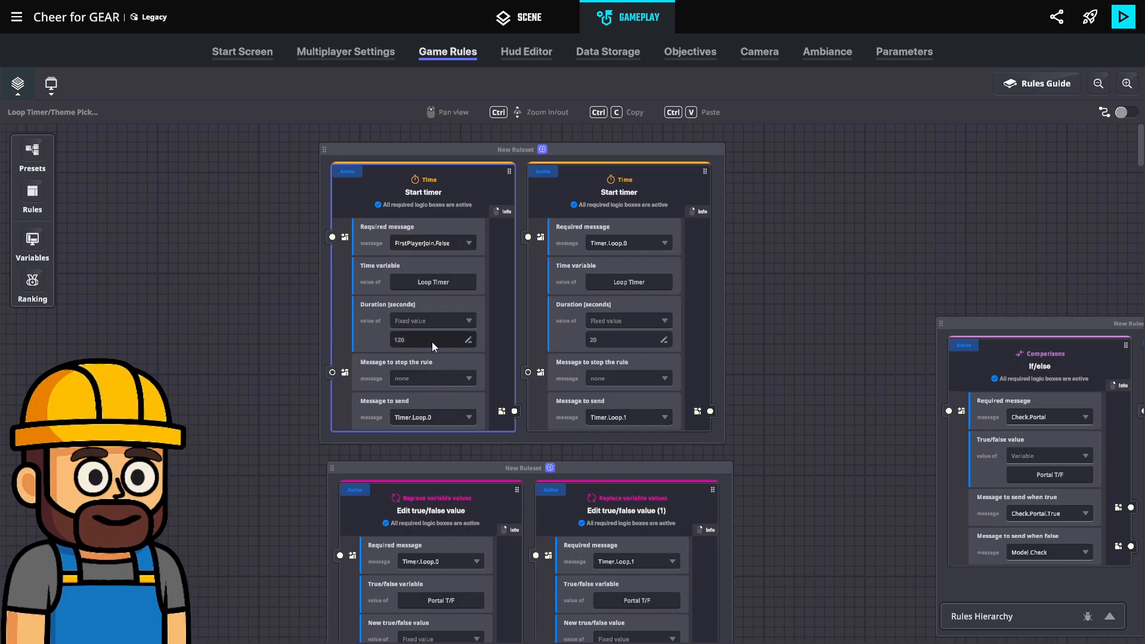
middle_drag(547, 393, 502, 390)
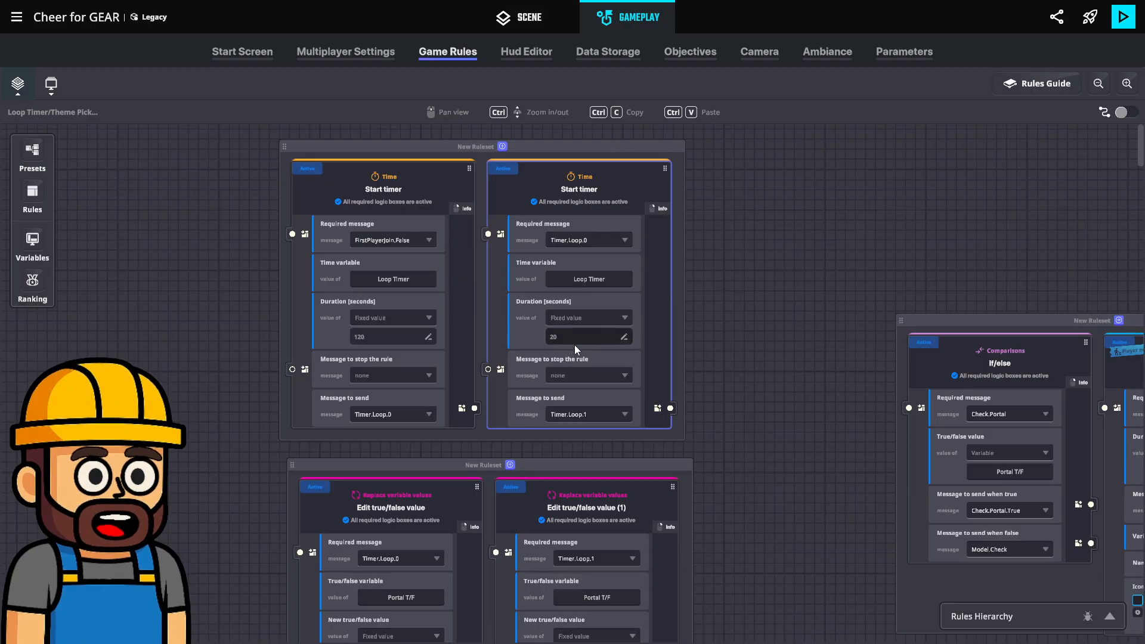
scroll(718, 427, down, 1)
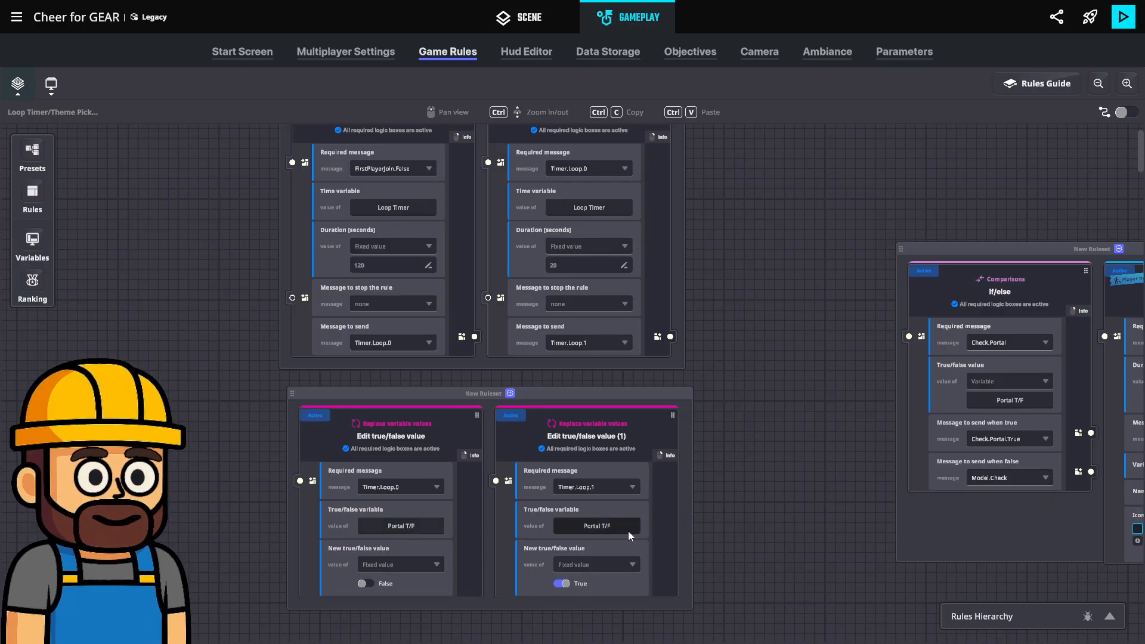
Move the ruleset holding the Check.Portal If/else and Banner rules closer to the timer rulesets.
drag(747, 513, 469, 490)
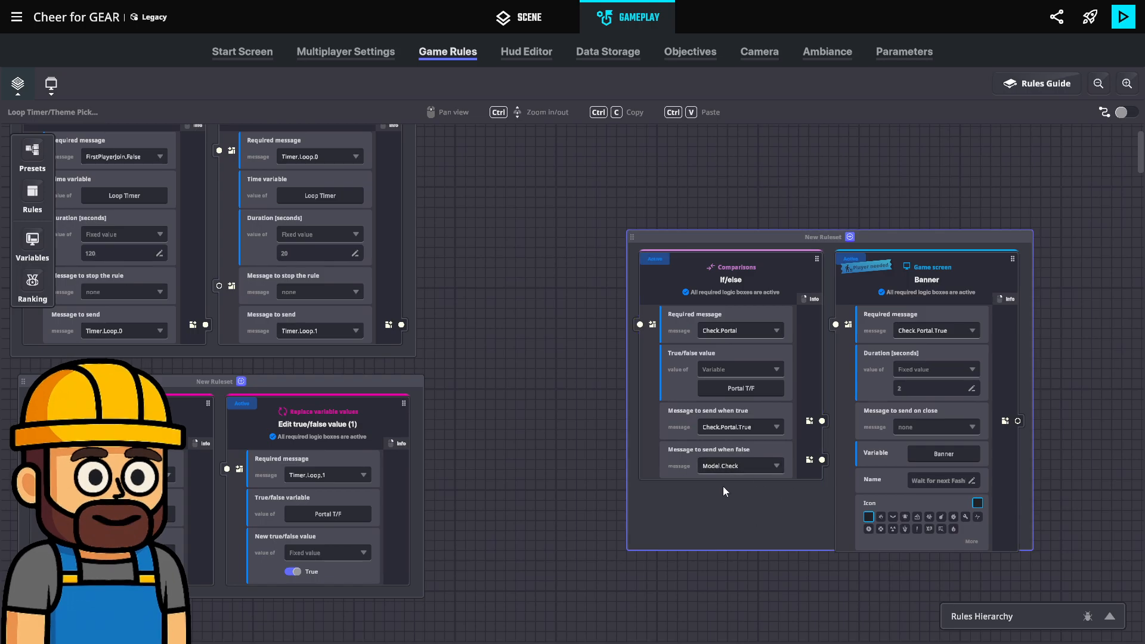
drag(689, 236, 565, 211)
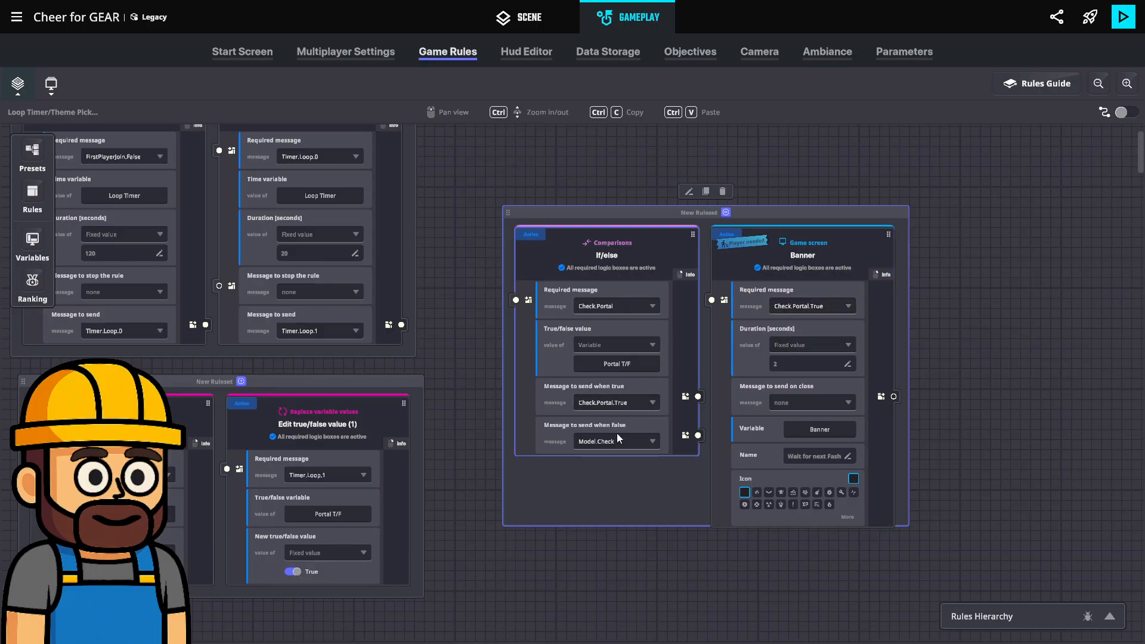
Examine the theme picker rules, from the random number roll and comparisons to the theme banners, and return to the portal rules.
scroll(621, 439, down, 2)
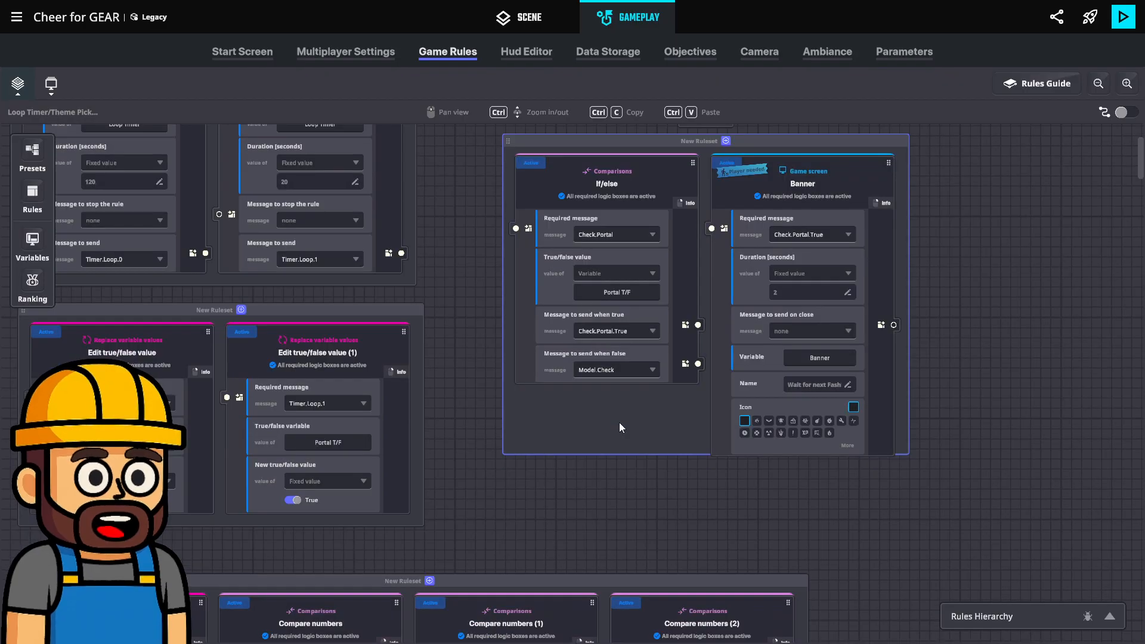
scroll(619, 427, down, 3)
drag(491, 445, 602, 330)
scroll(600, 353, down, 2)
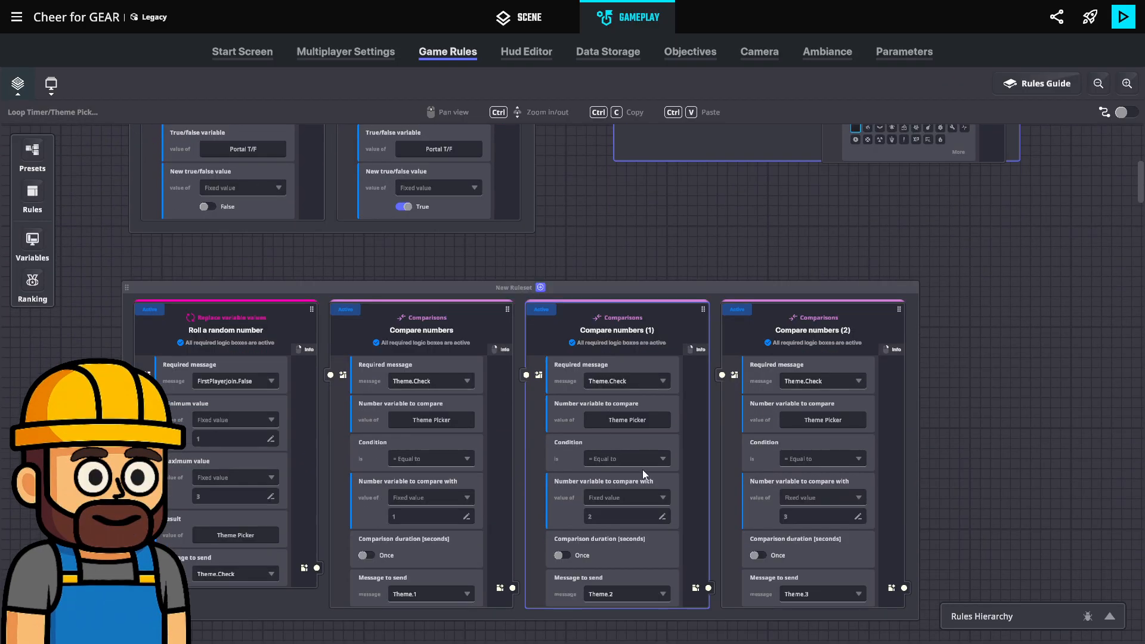
scroll(638, 474, down, 6)
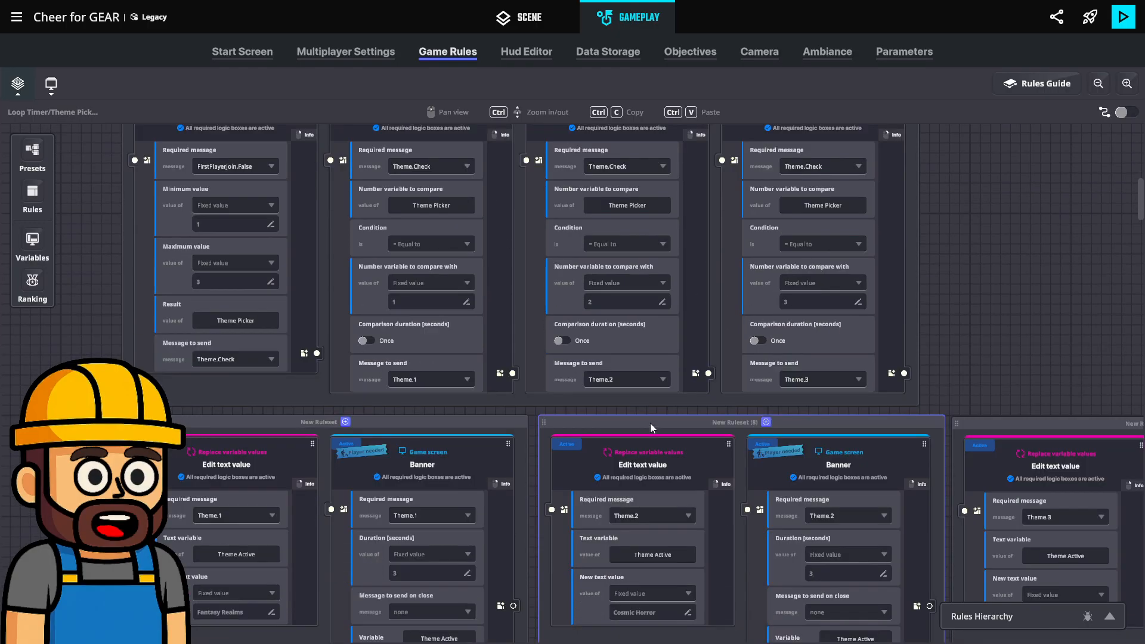
scroll(592, 438, up, 10)
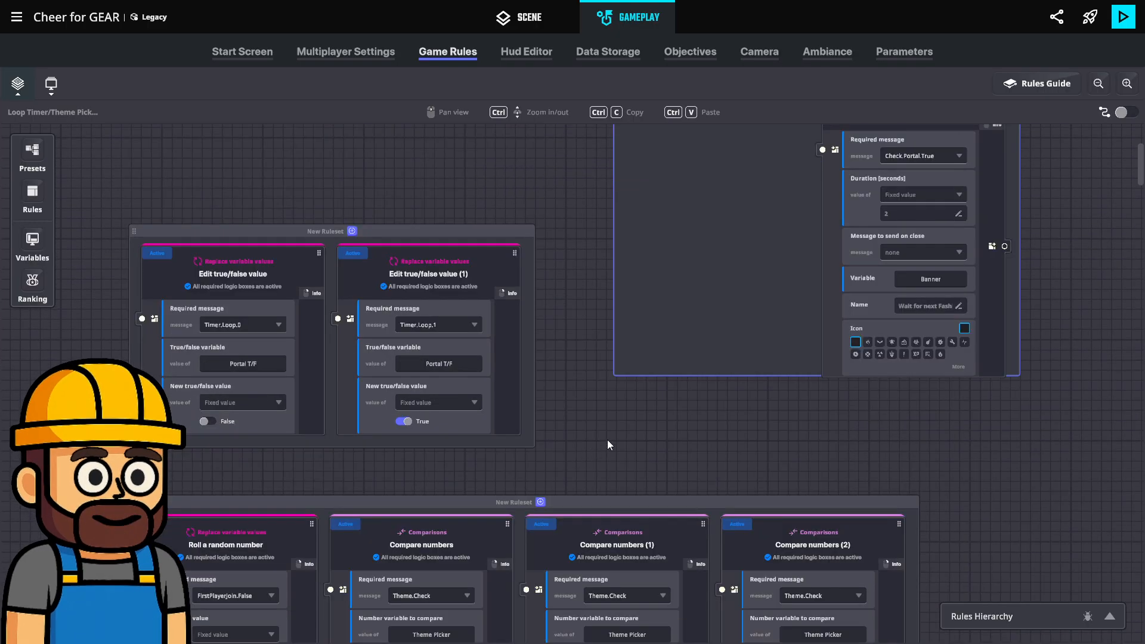
scroll(603, 447, up, 3)
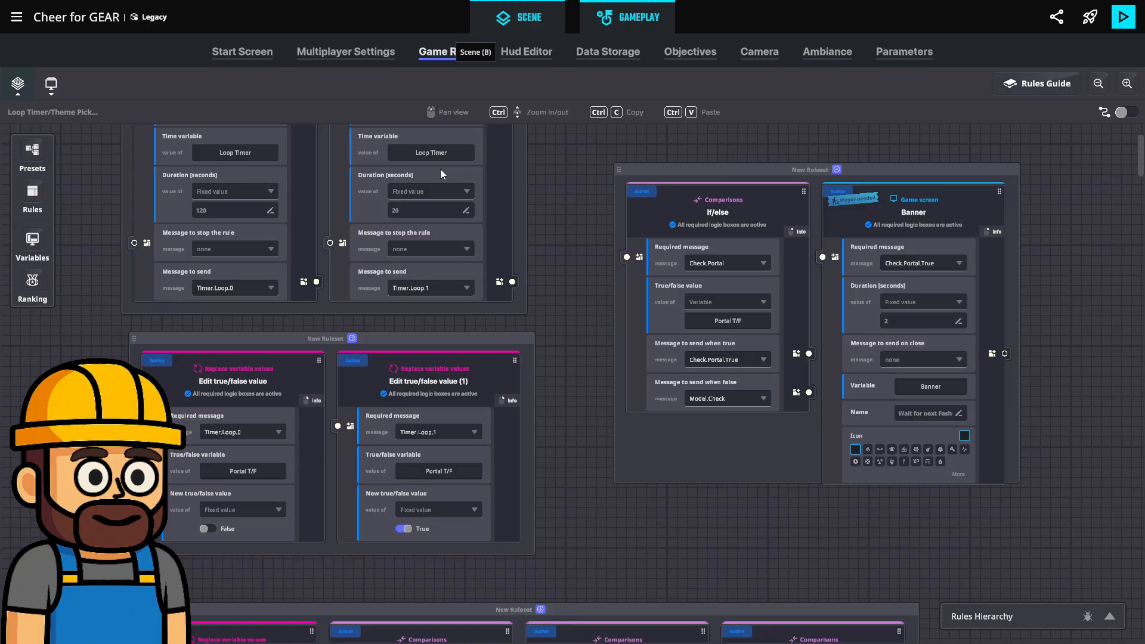
Revisit the padlock portal in the scene, then reopen the Array Checker board in the game rules.
key(b)
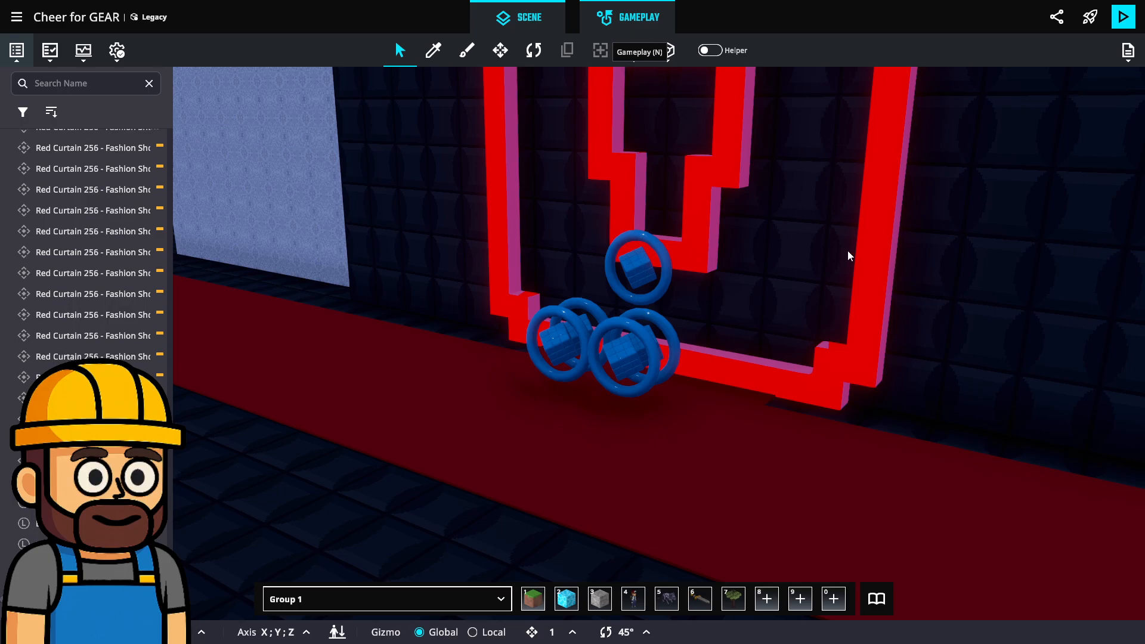
click(669, 50)
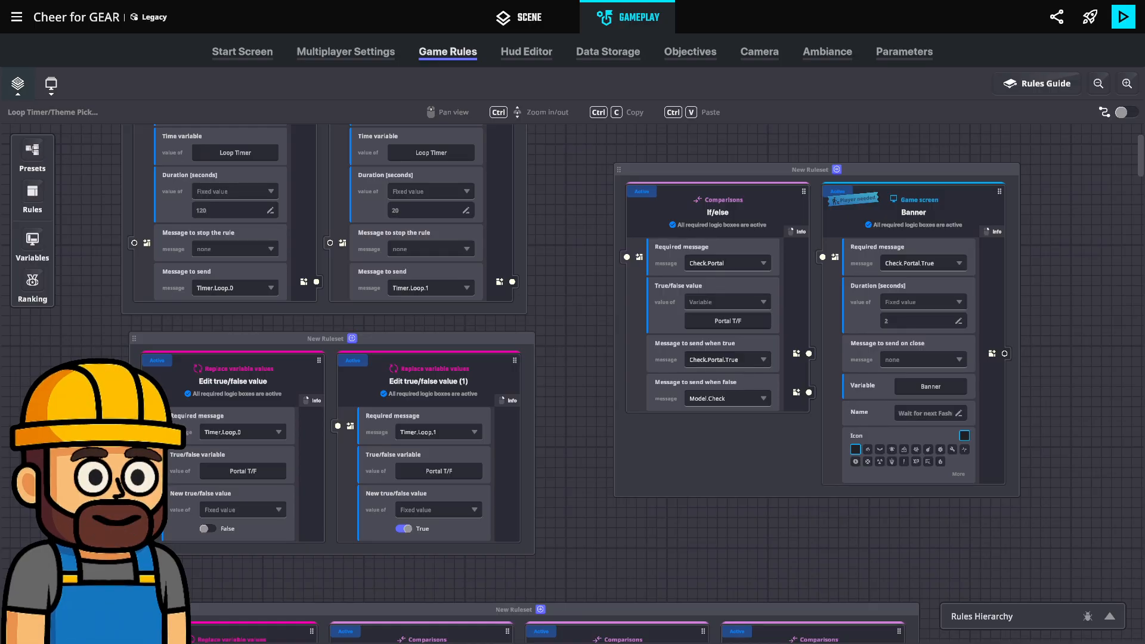
click(20, 85)
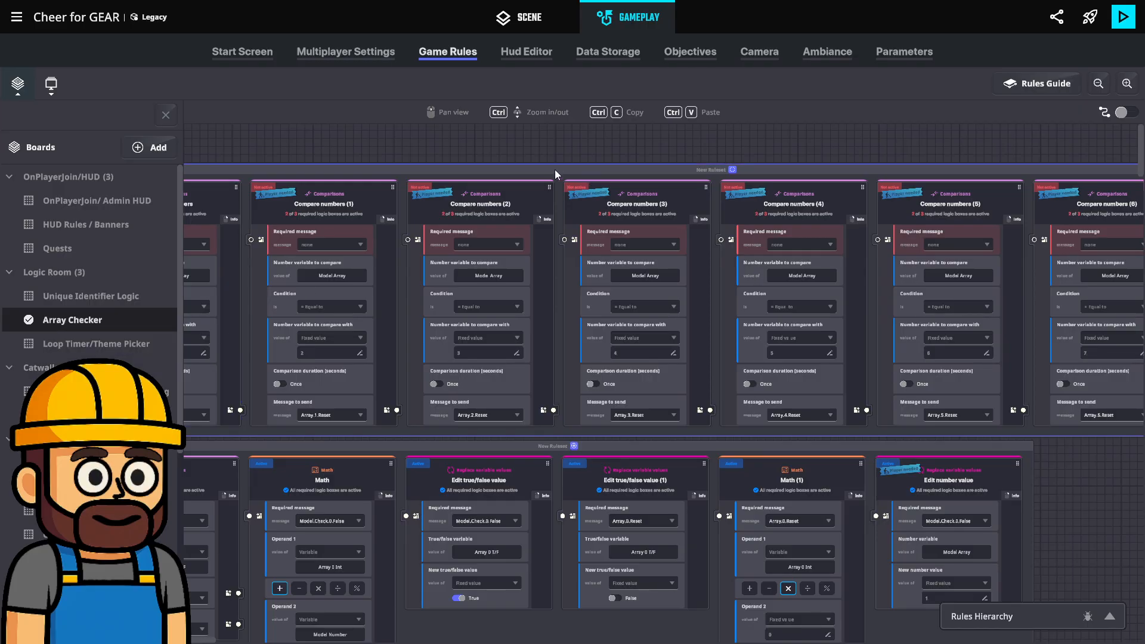
click(165, 115)
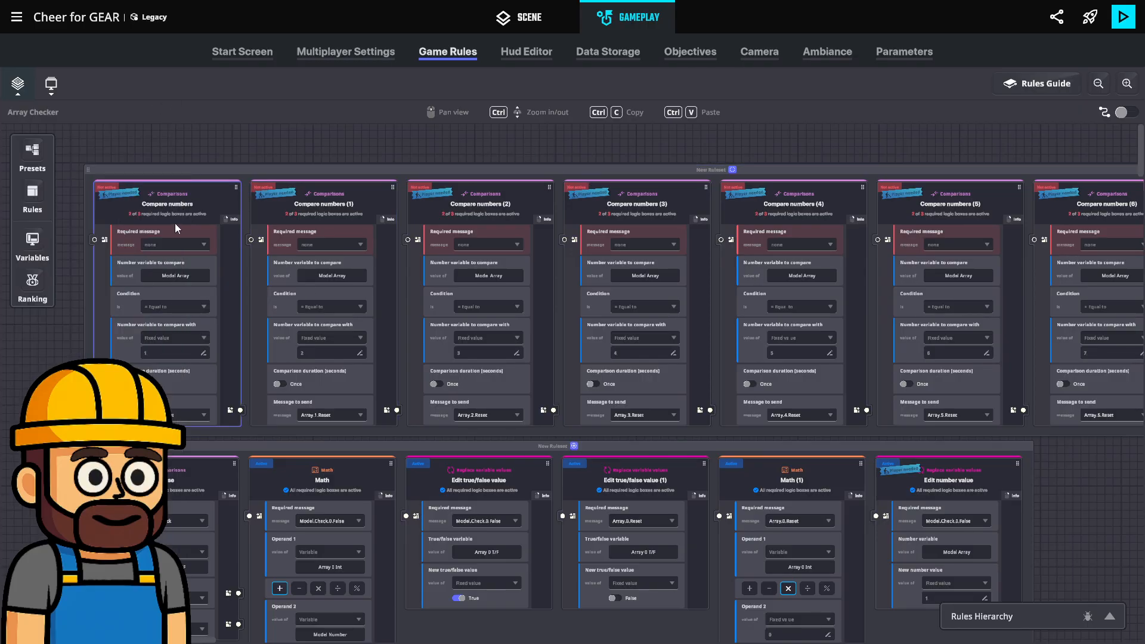
Set the required message of the first Compare numbers rule to Model.Check.
click(178, 245)
text(model.ch)
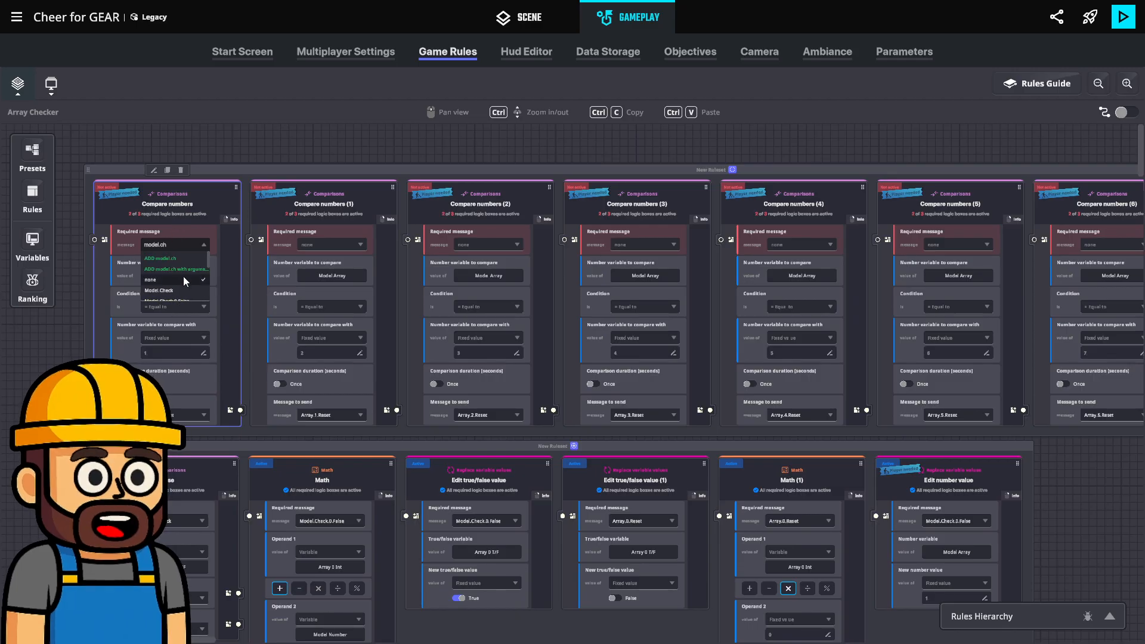
scroll(196, 292, down, 3)
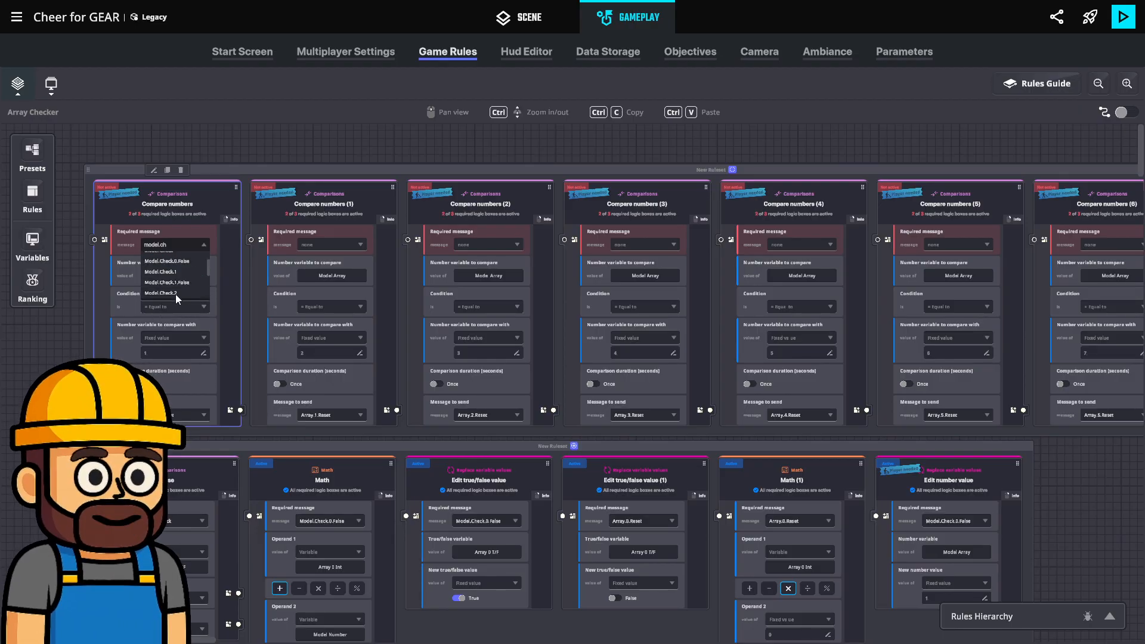
scroll(175, 296, up, 3)
click(174, 290)
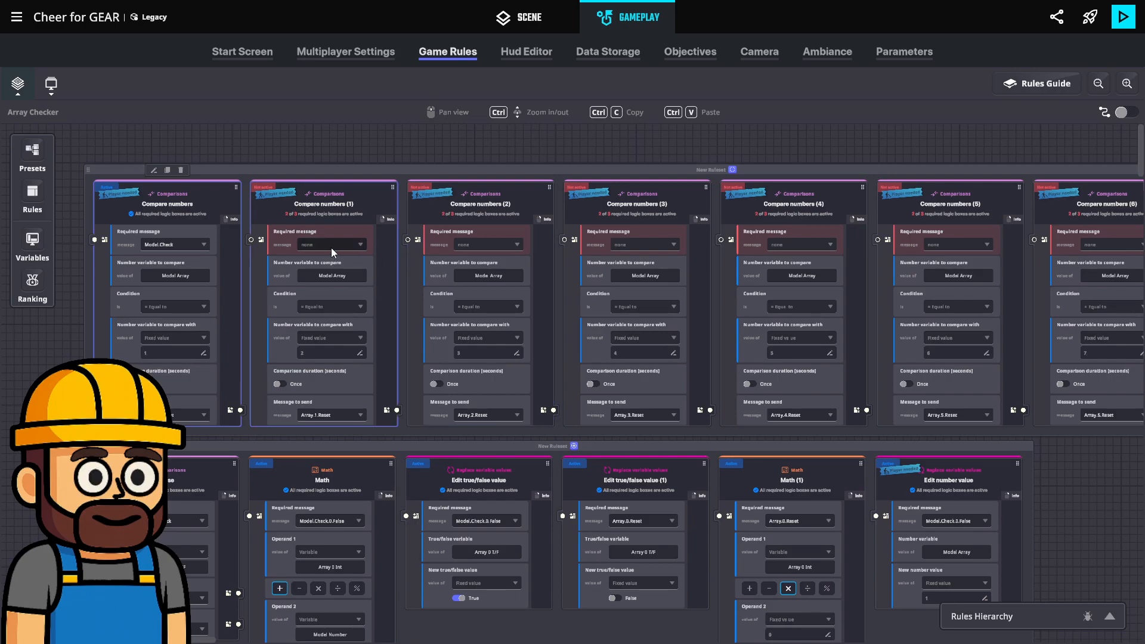
Reset the required message of the first Compare numbers rule to none.
scroll(239, 417, down, 1)
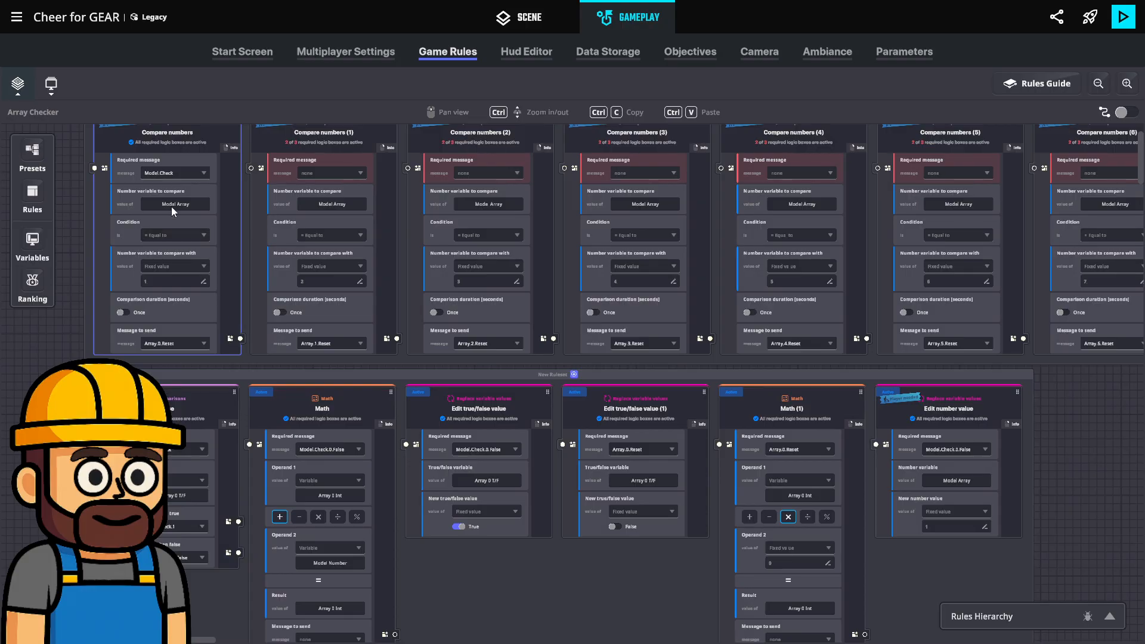
click(179, 173)
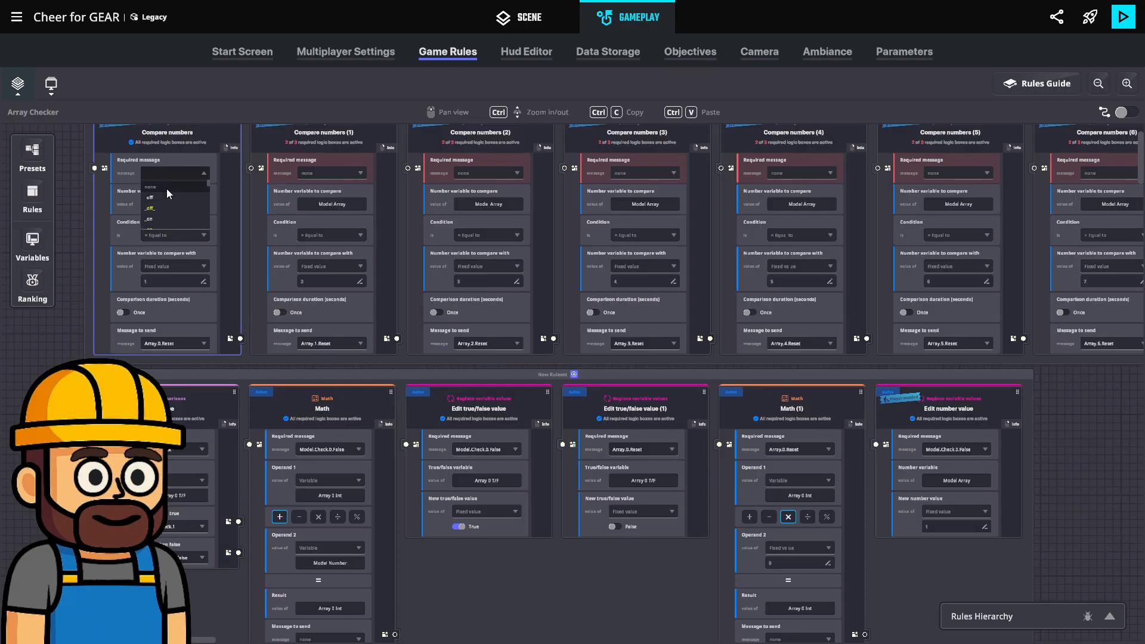
click(166, 187)
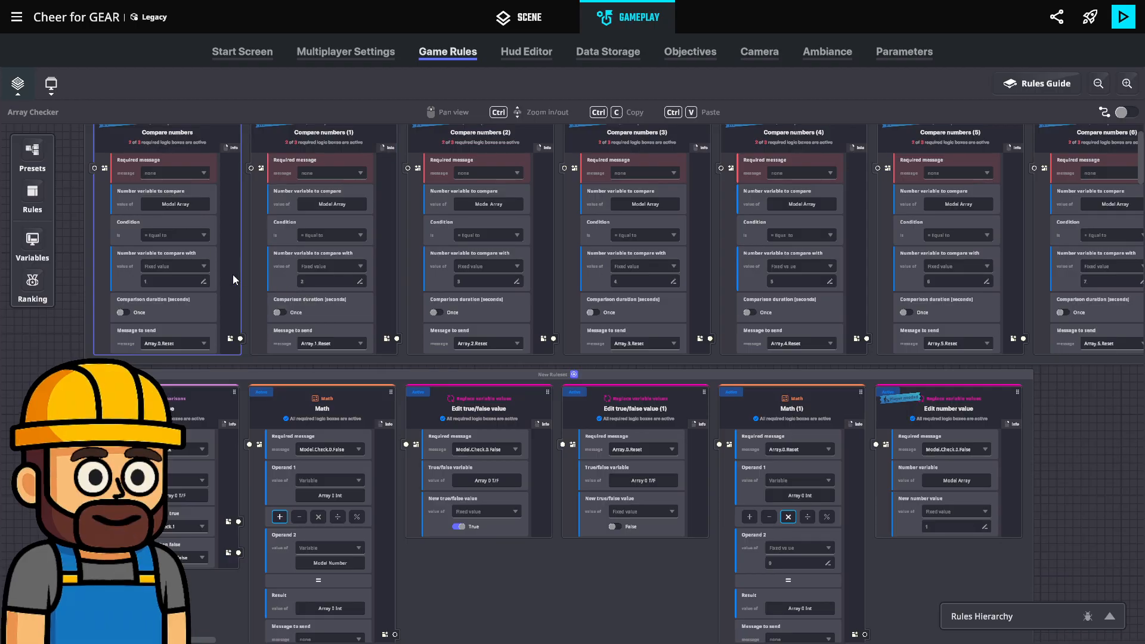
Examine how the If/else rules for arrays 0 to 2 chain their Model.Check messages, and return to the Compare numbers rules.
scroll(233, 269, down, 1)
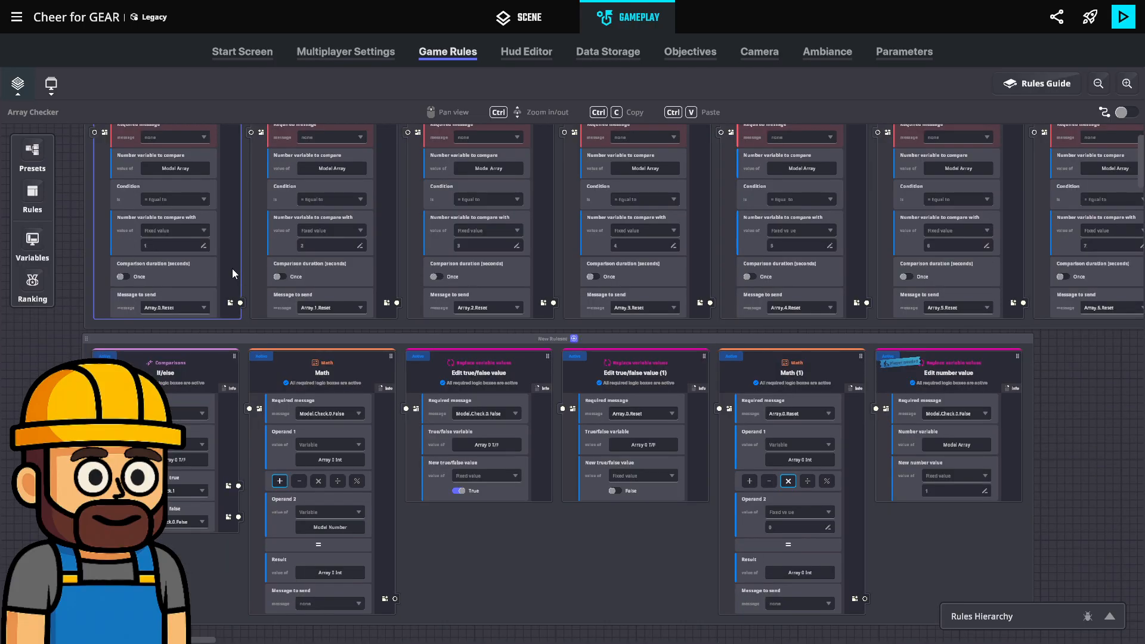
scroll(224, 277, down, 1)
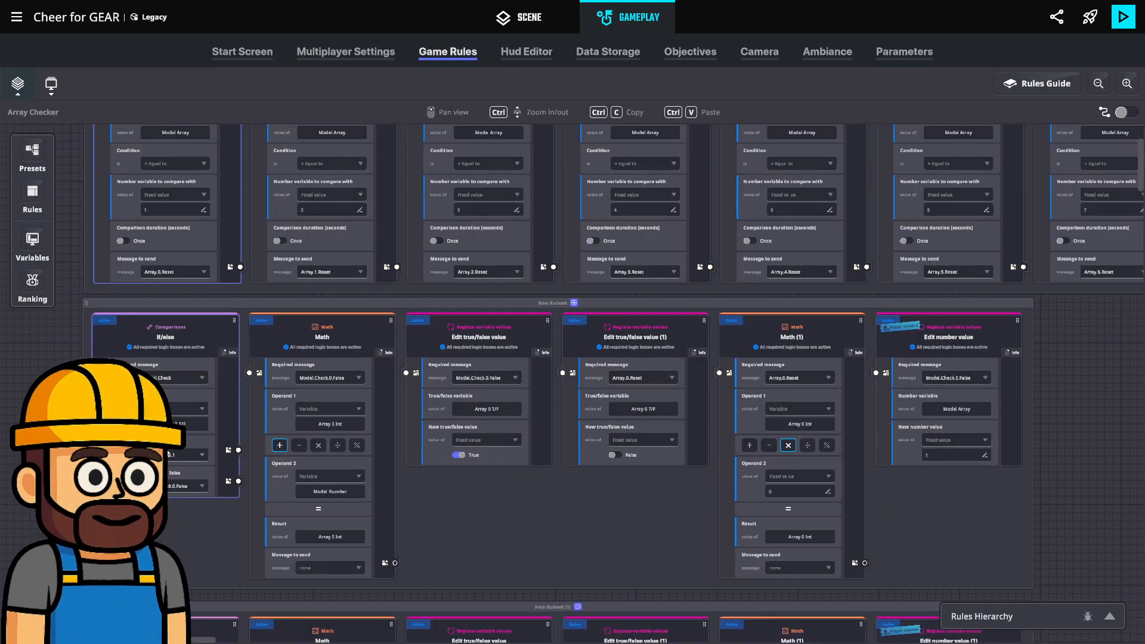
scroll(169, 453, down, 2)
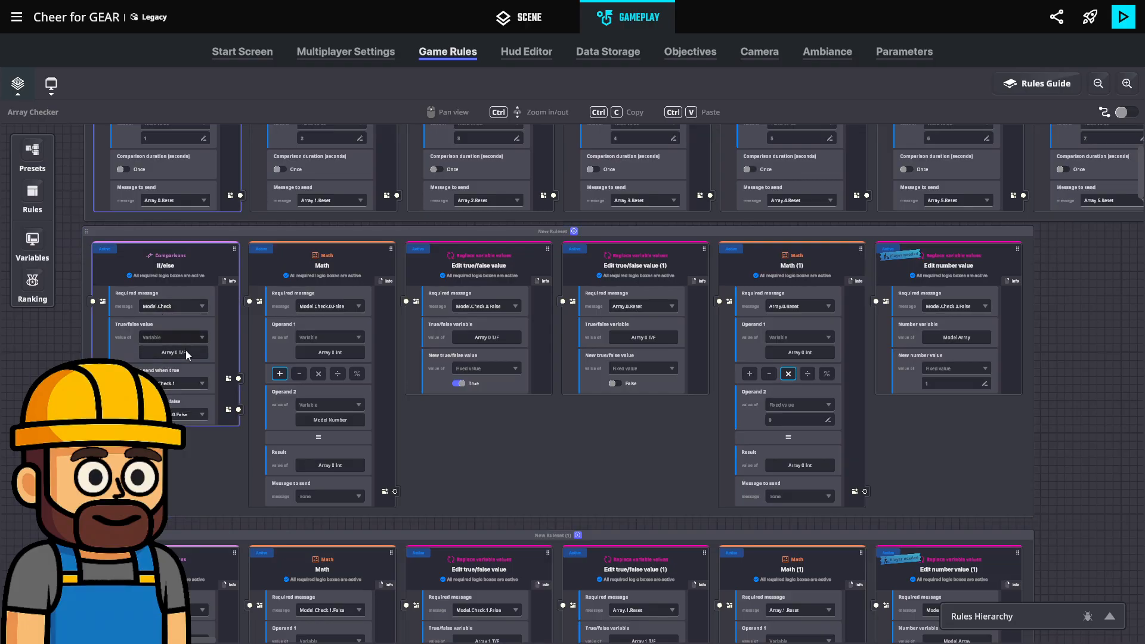
scroll(199, 339, down, 6)
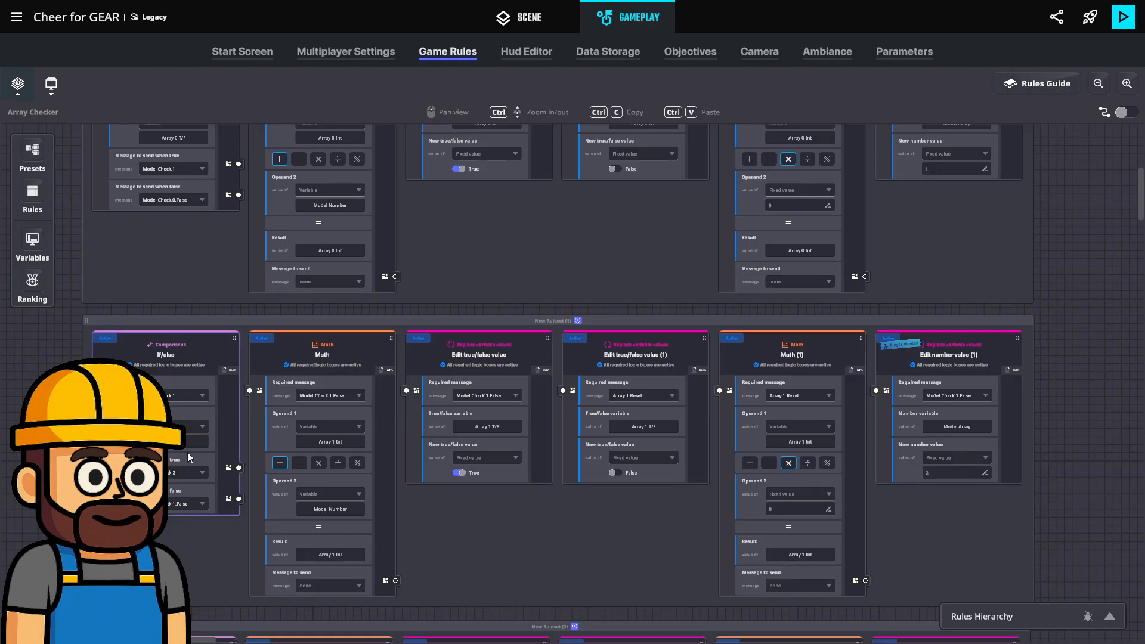
scroll(181, 449, down, 8)
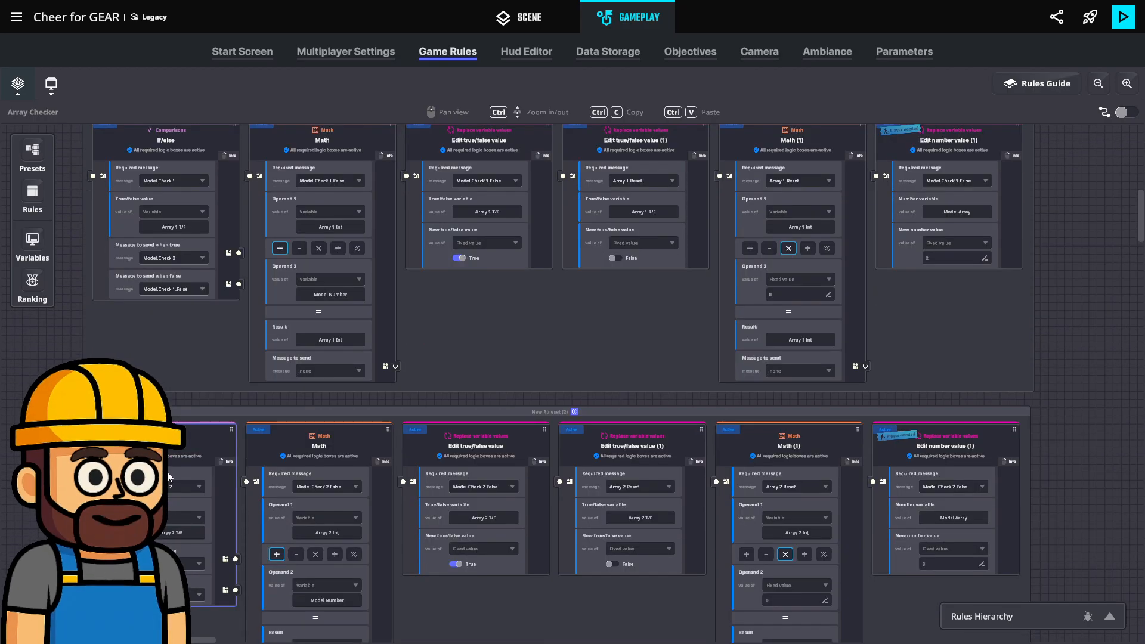
scroll(167, 476, down, 1)
scroll(167, 476, up, 7)
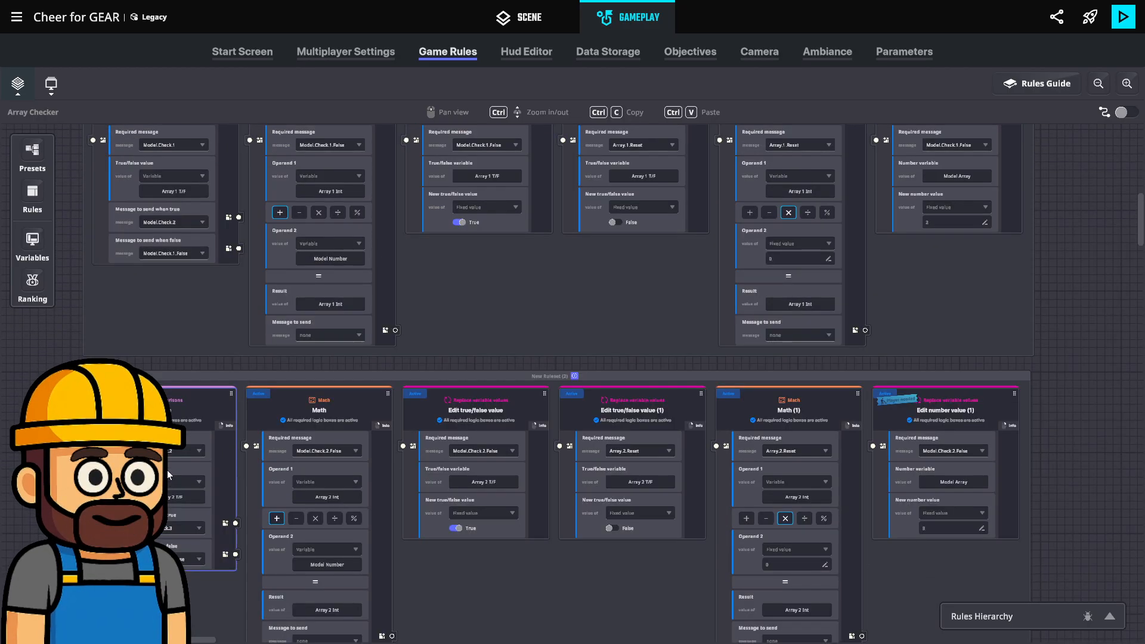
scroll(167, 474, up, 7)
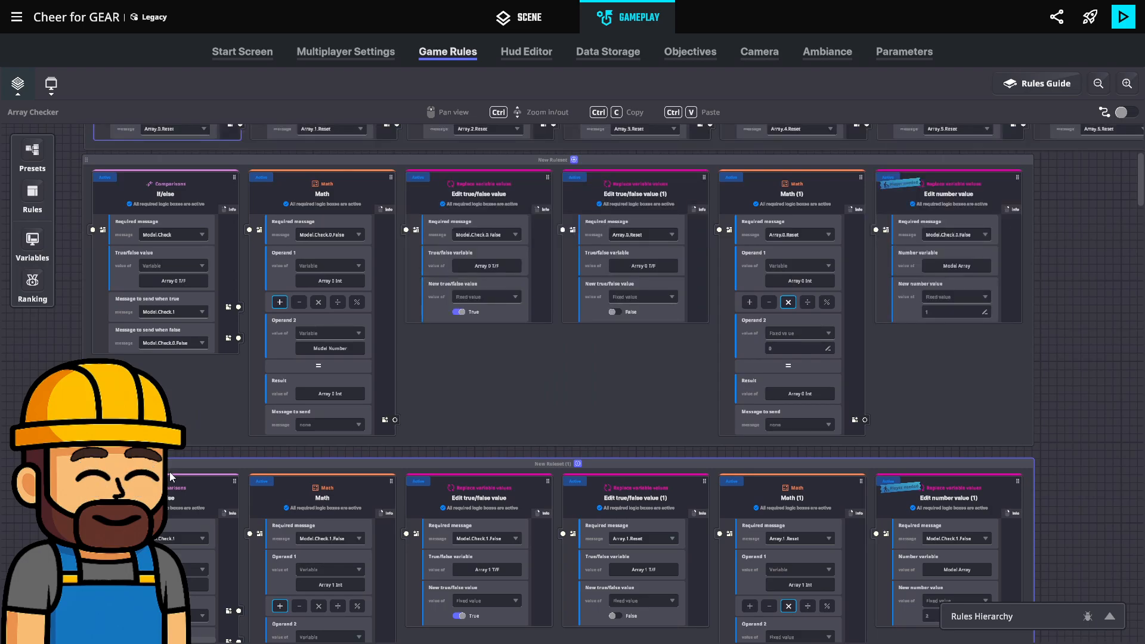
scroll(169, 471, up, 1)
scroll(170, 471, up, 6)
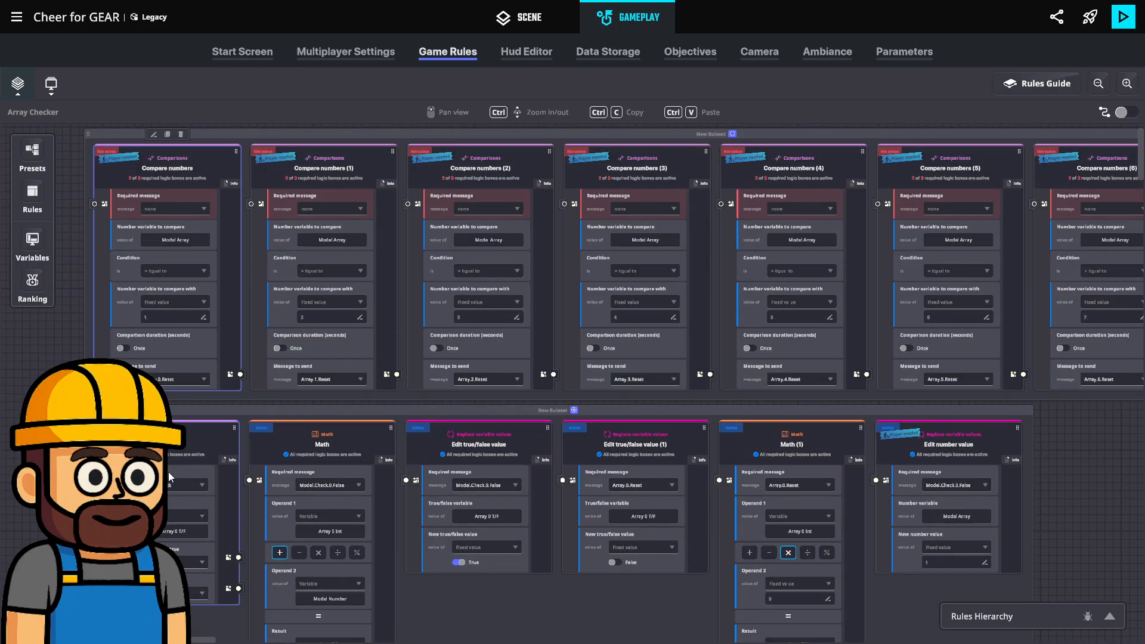
scroll(168, 471, up, 1)
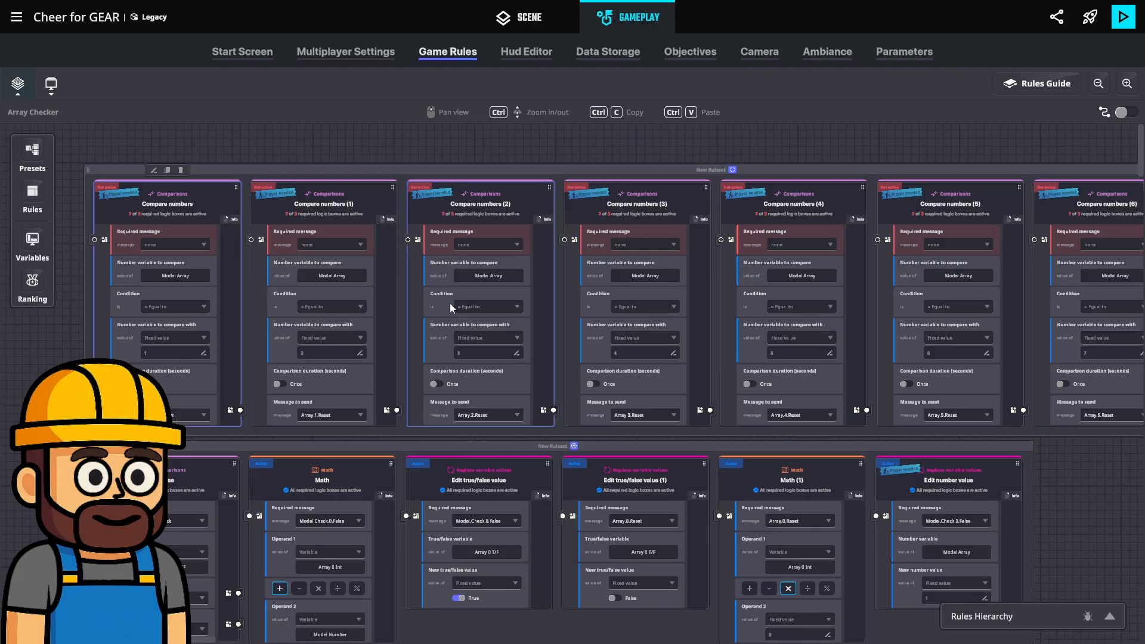
Examine the If/else, Math and variable-editing rules in each array ruleset, from Array 0 through Array 7.
scroll(352, 503, down, 3)
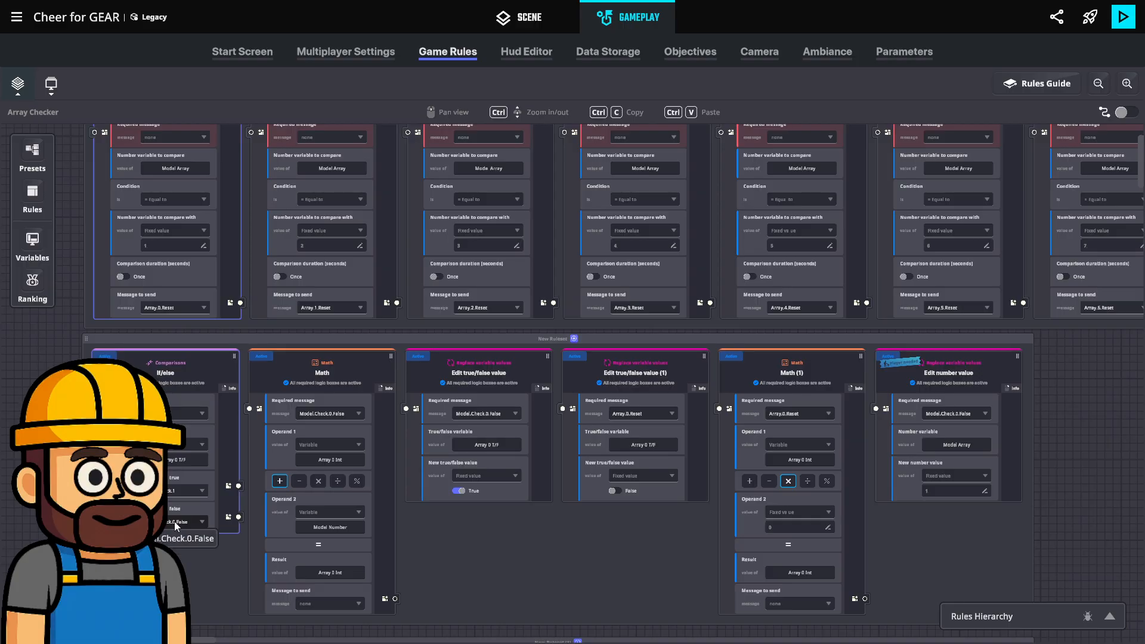
scroll(175, 521, down, 1)
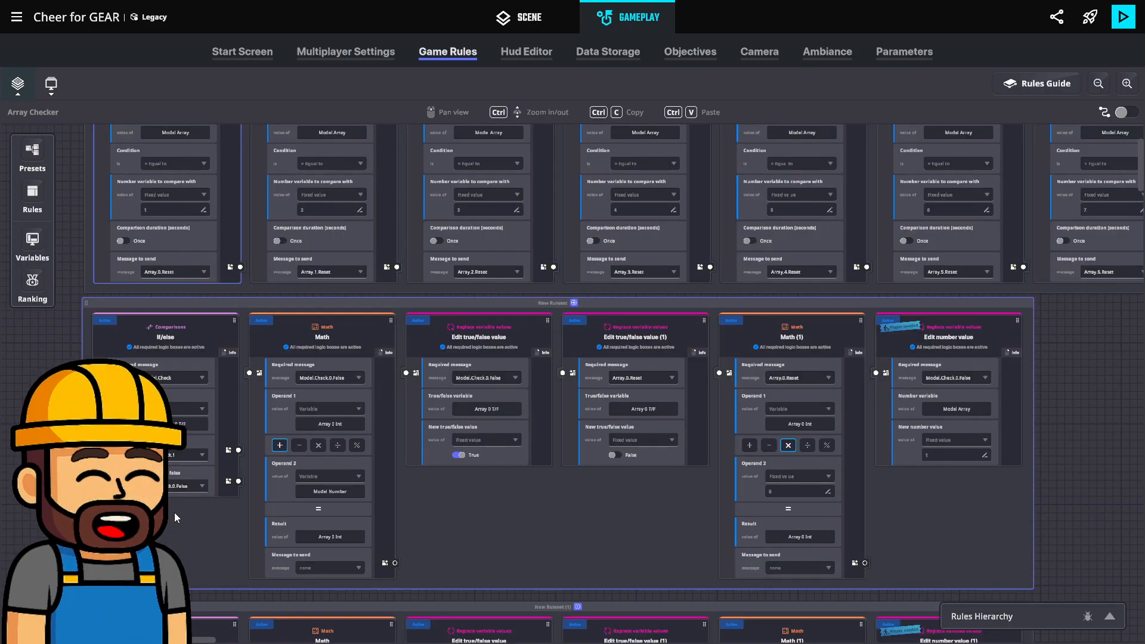
scroll(174, 517, down, 1)
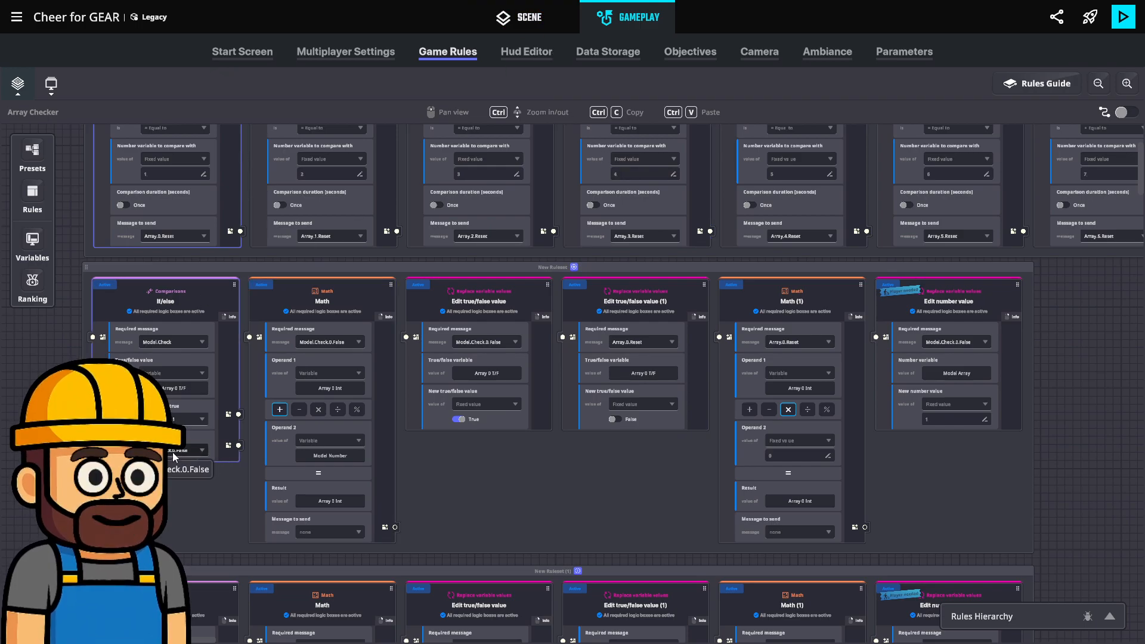
scroll(367, 452, down, 5)
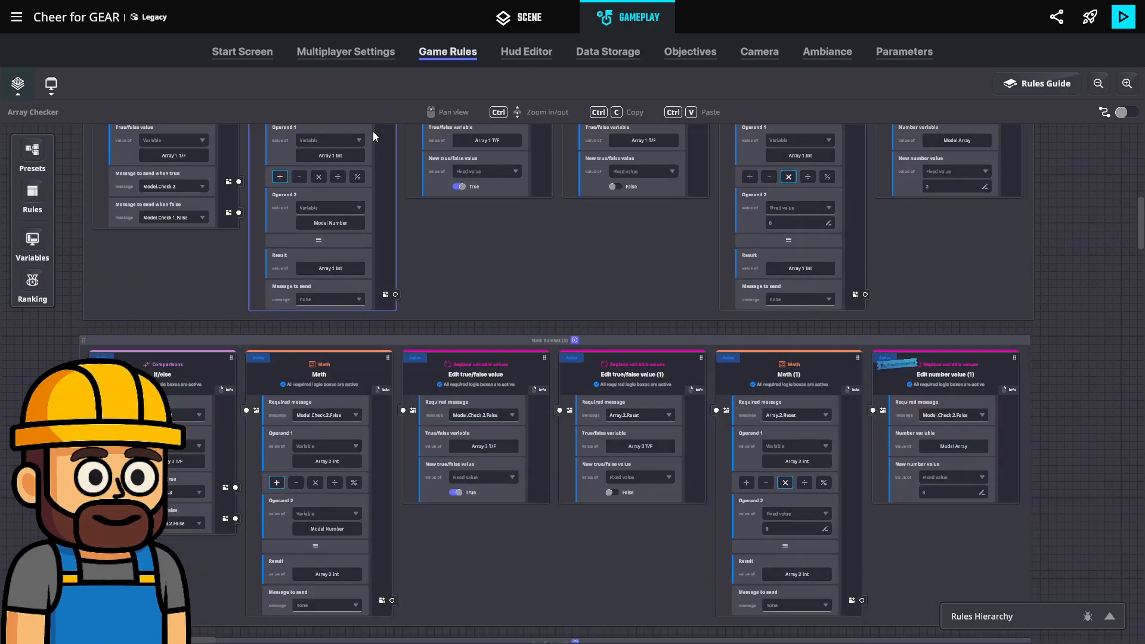
scroll(328, 429, down, 3)
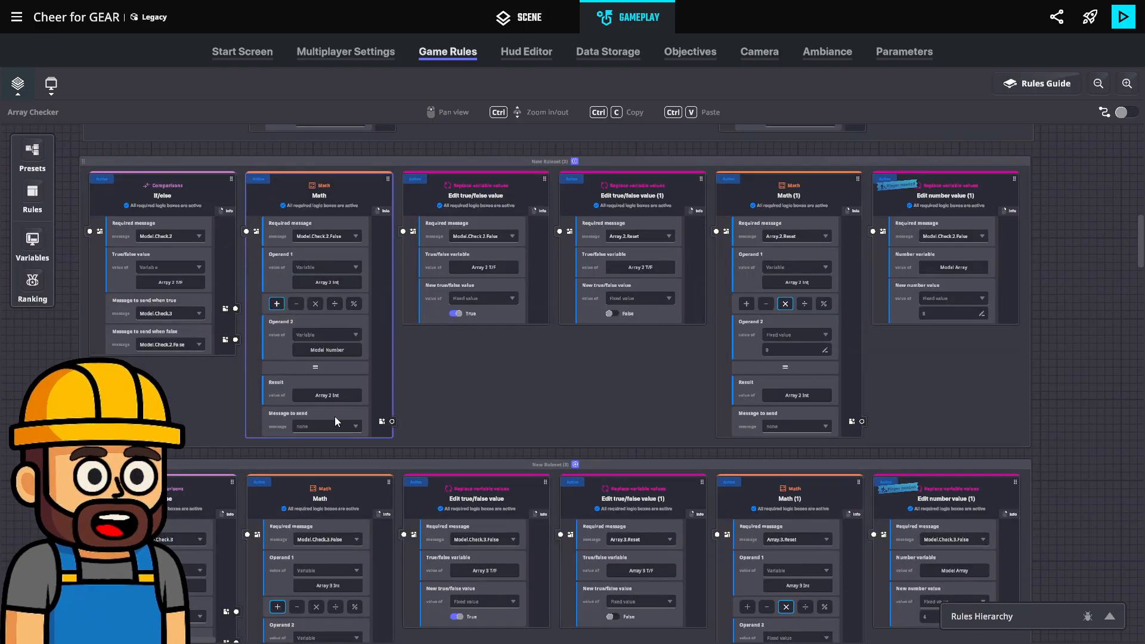
scroll(349, 538, down, 2)
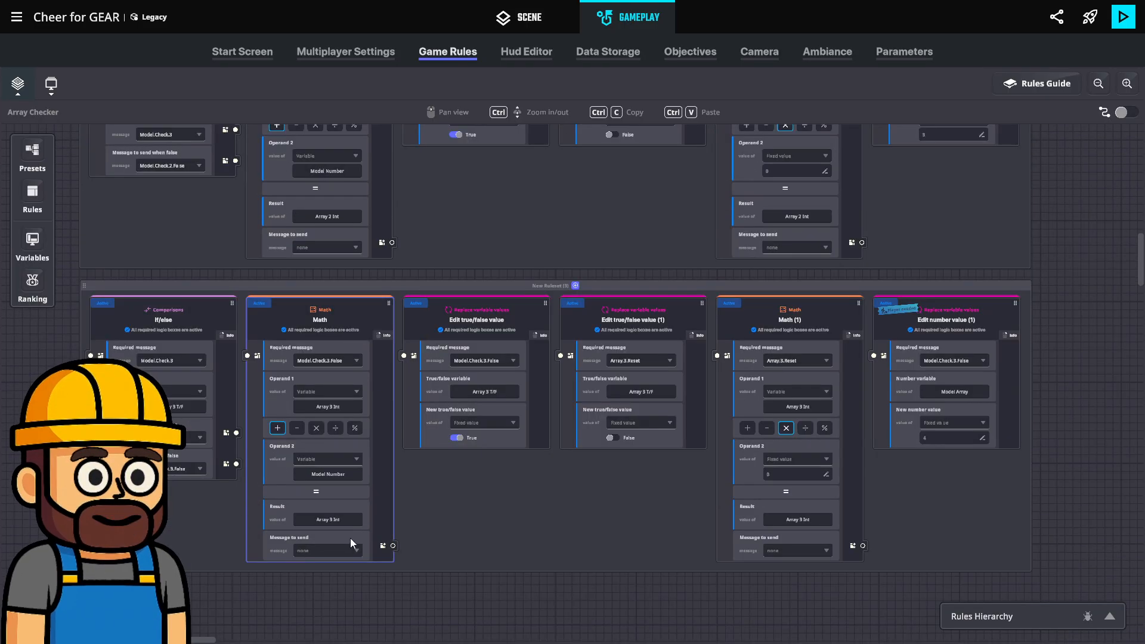
scroll(350, 538, down, 3)
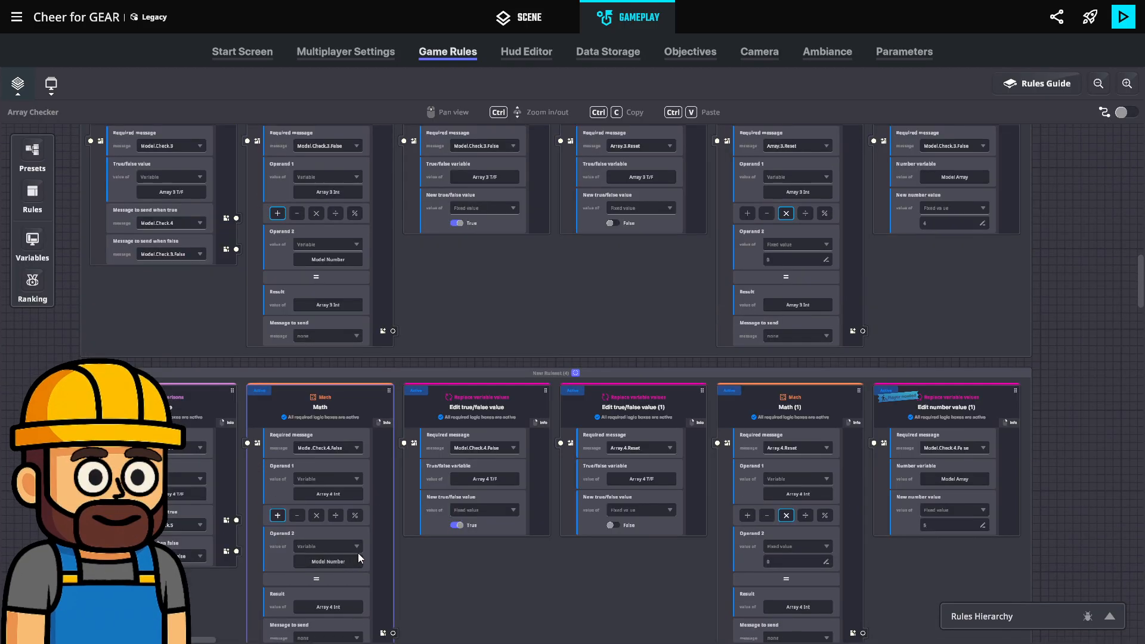
scroll(358, 554, down, 1)
scroll(346, 582, down, 3)
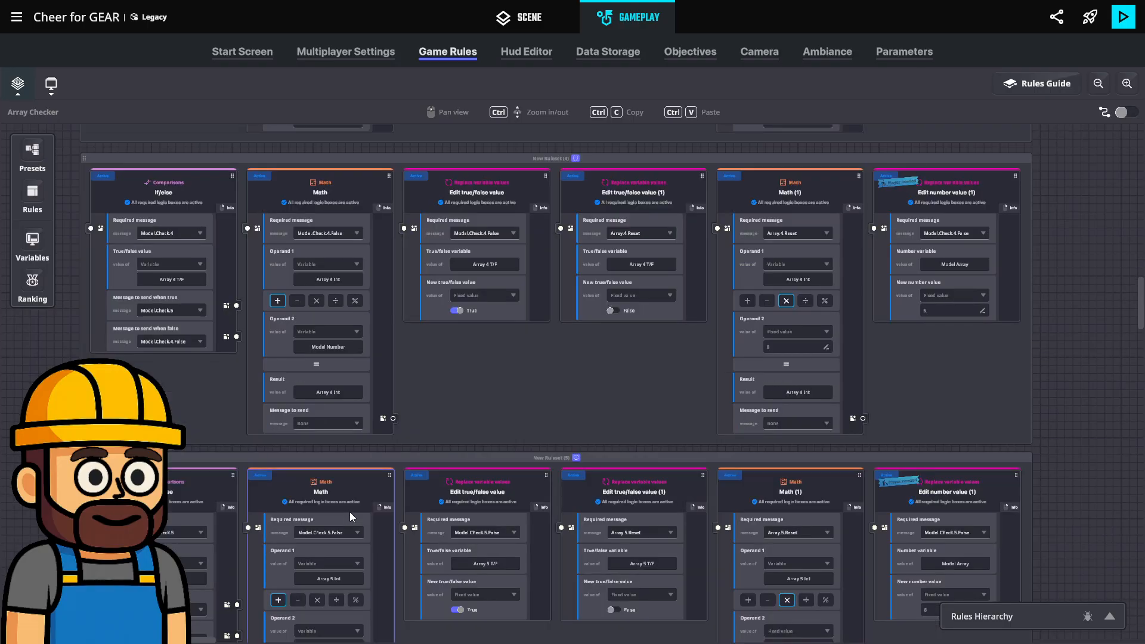
scroll(352, 510, down, 3)
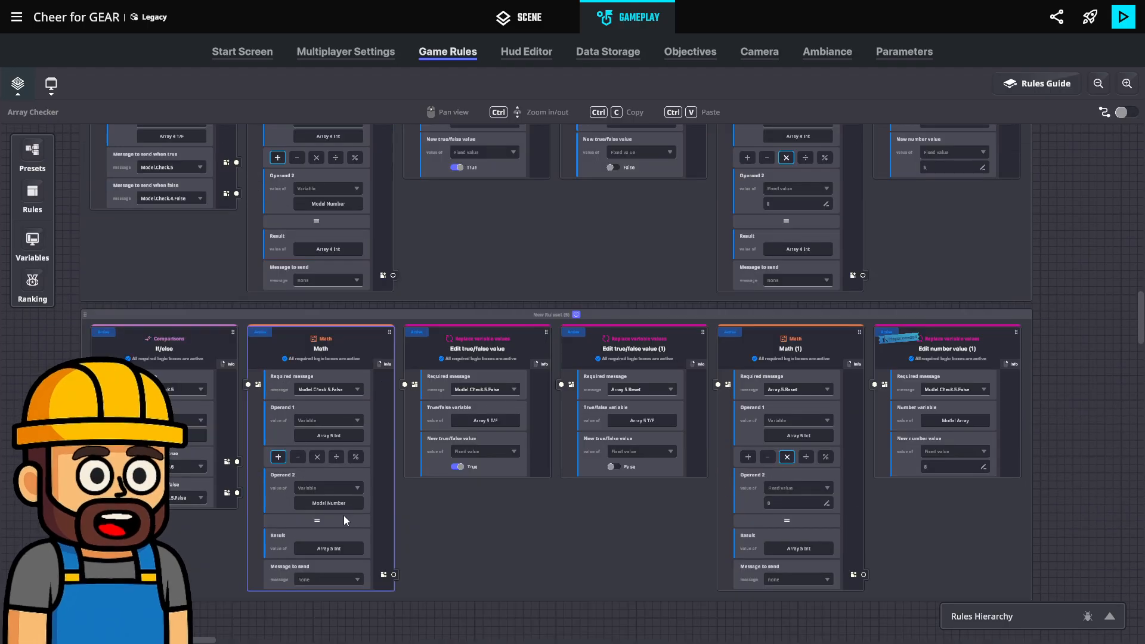
scroll(351, 503, down, 3)
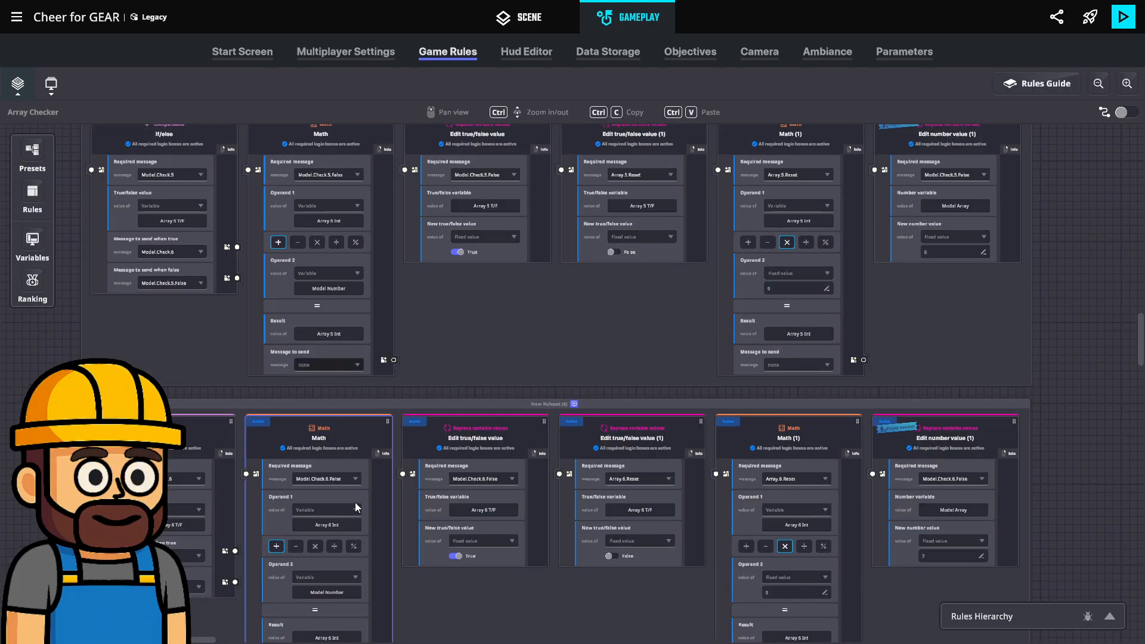
scroll(357, 506, down, 3)
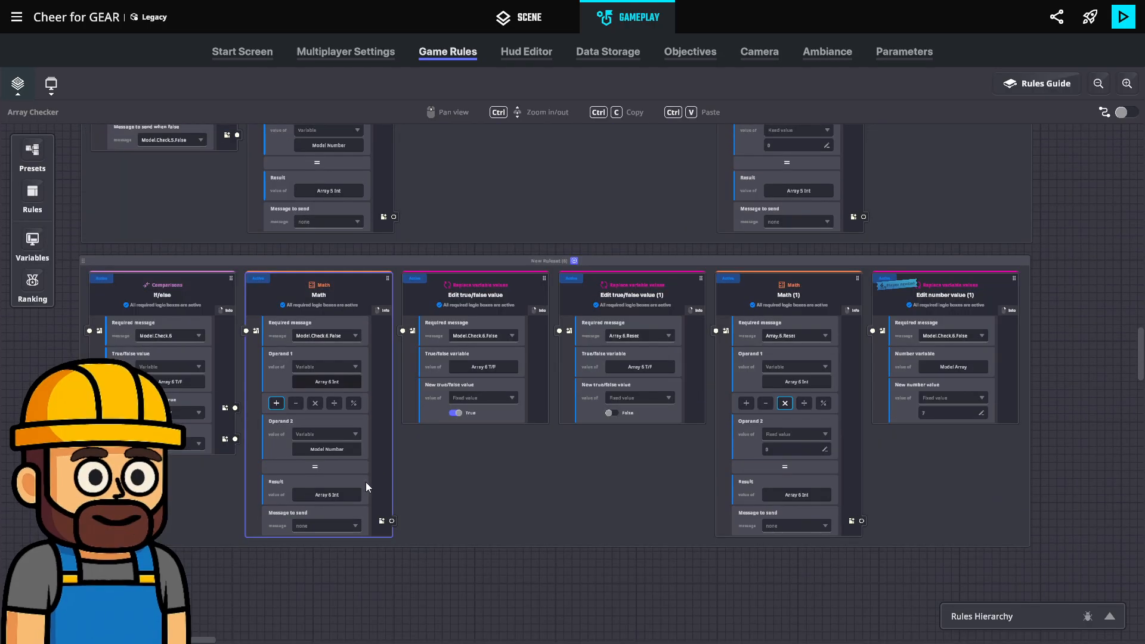
scroll(367, 482, down, 4)
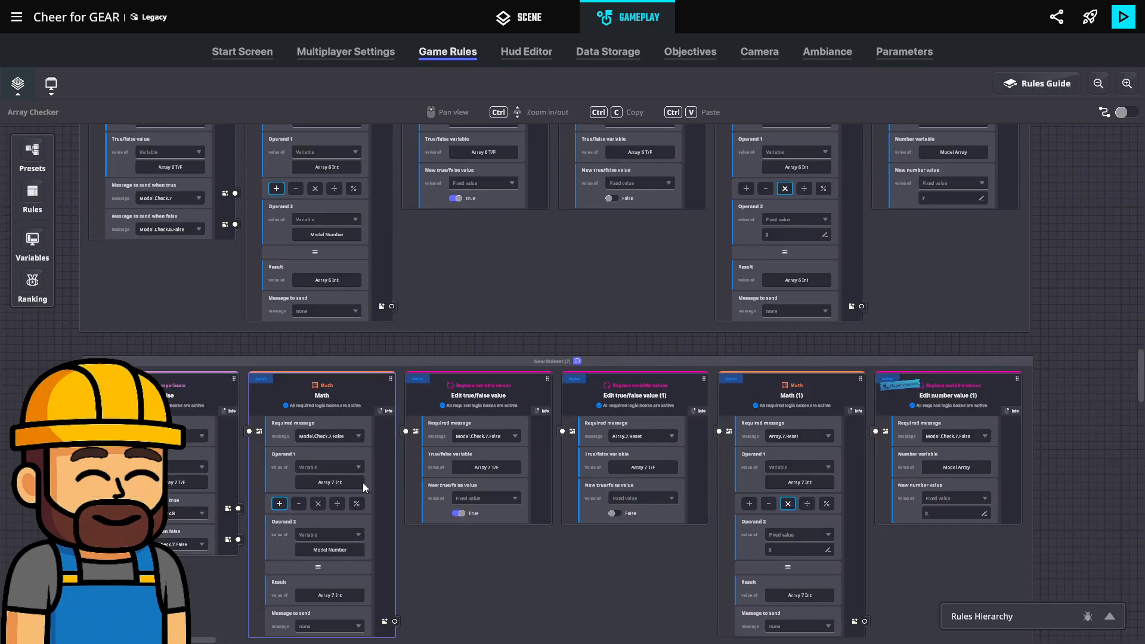
scroll(362, 482, down, 6)
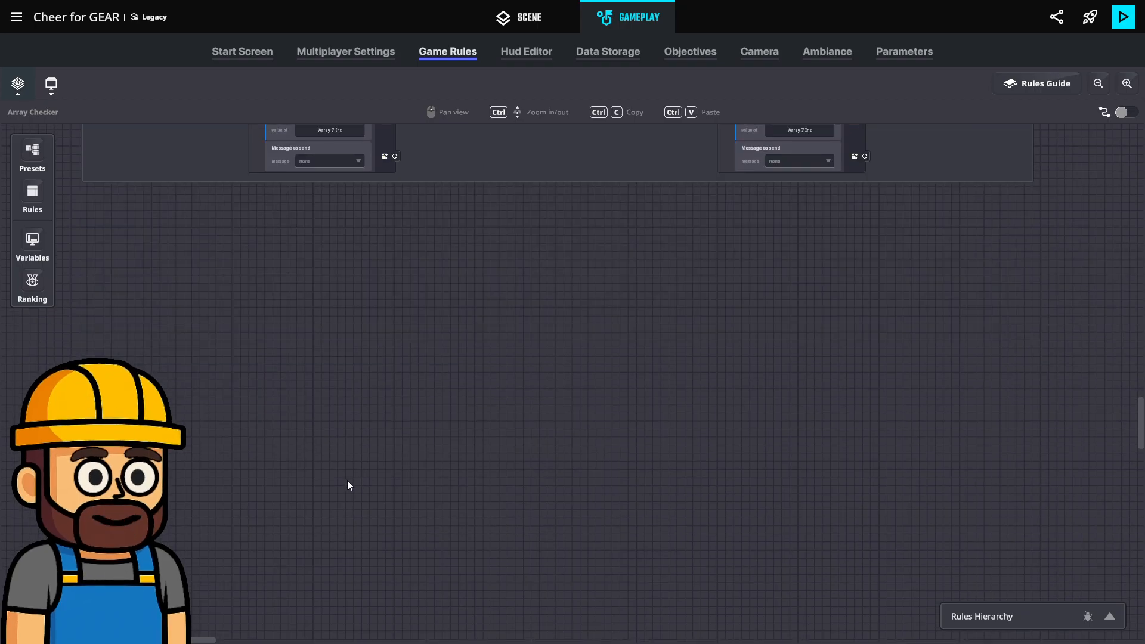
scroll(341, 484, up, 3)
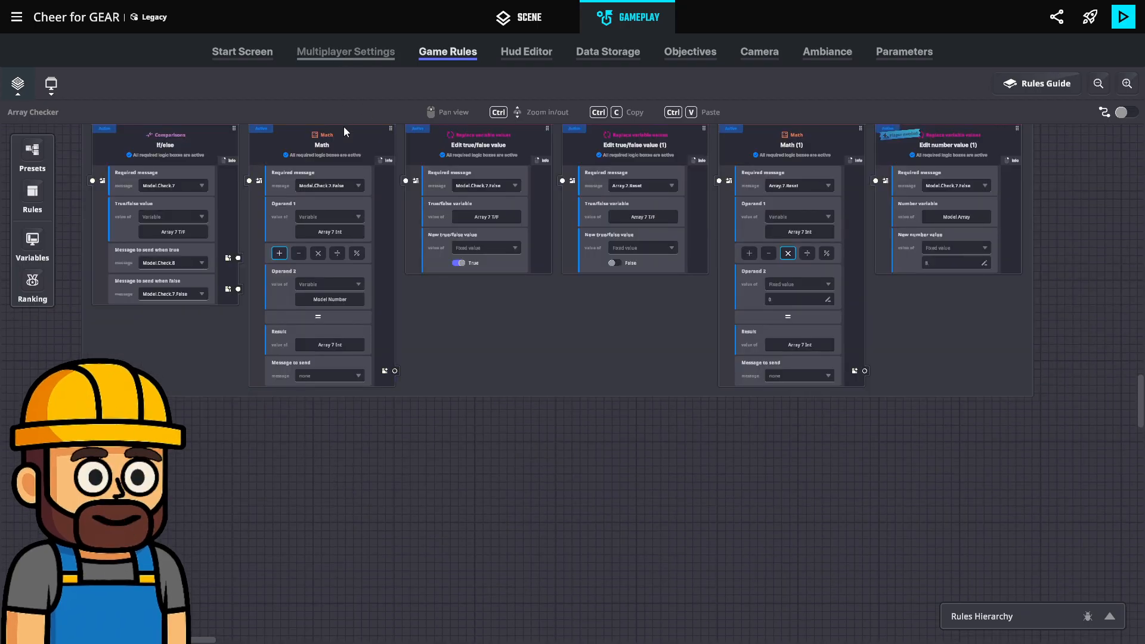
Open the multiplayer settings and check the required and maximum player numbers.
click(355, 55)
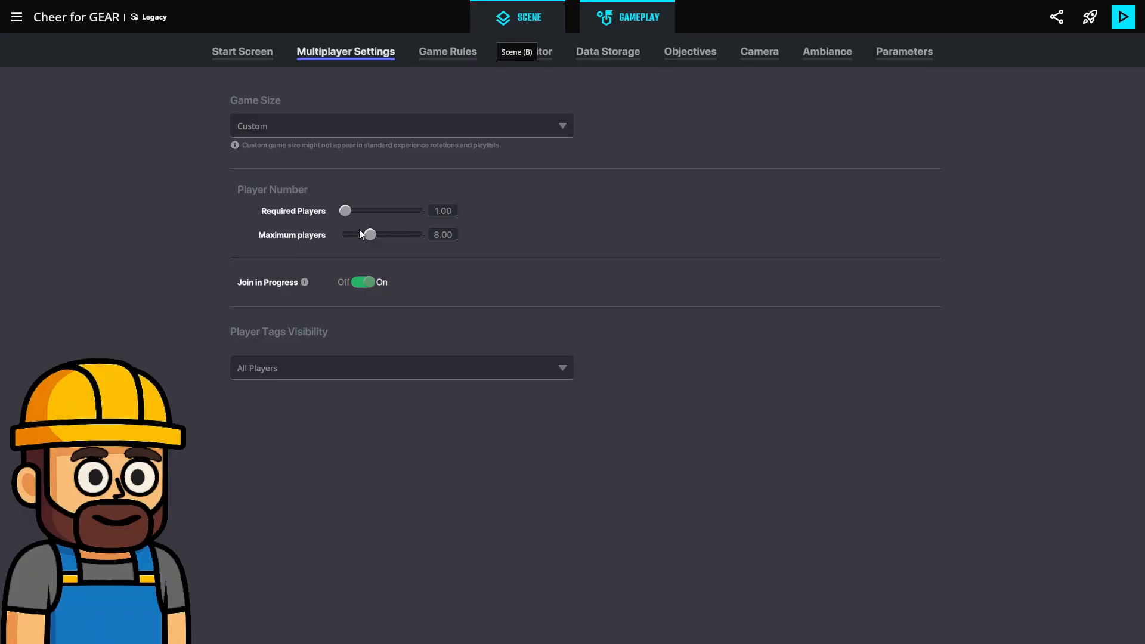
Return to the scene and select the Judges indicator logic above the white chairs on the red stage to view its properties.
key(b)
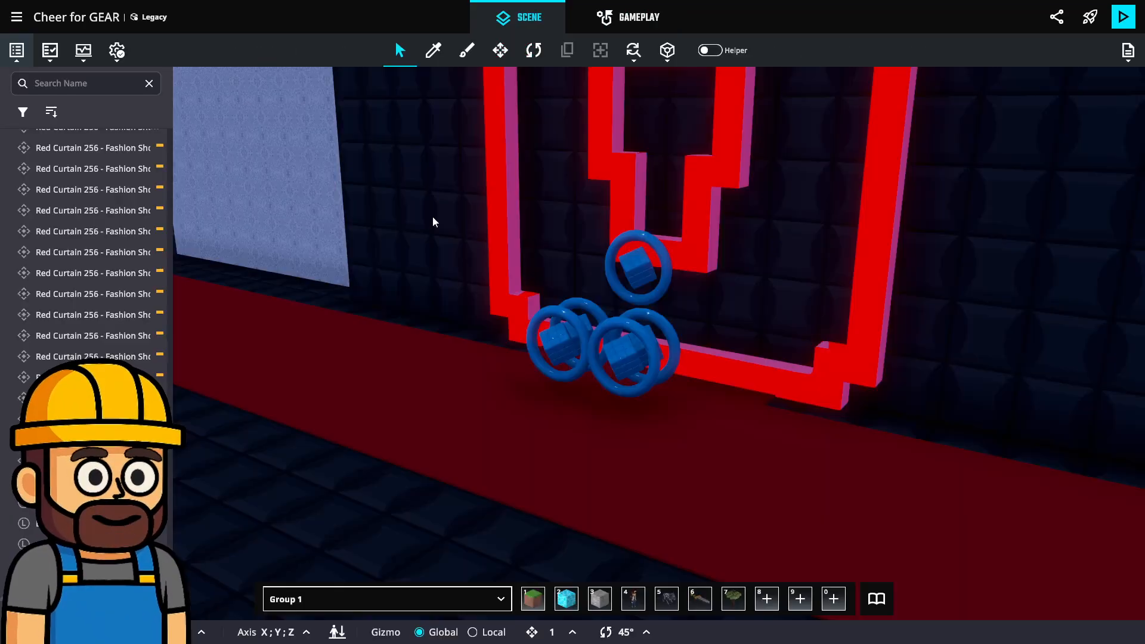
mouse_move(352, 314)
middle_down()
mouse_move(373, 309)
mouse_move(366, 327)
middle_up()
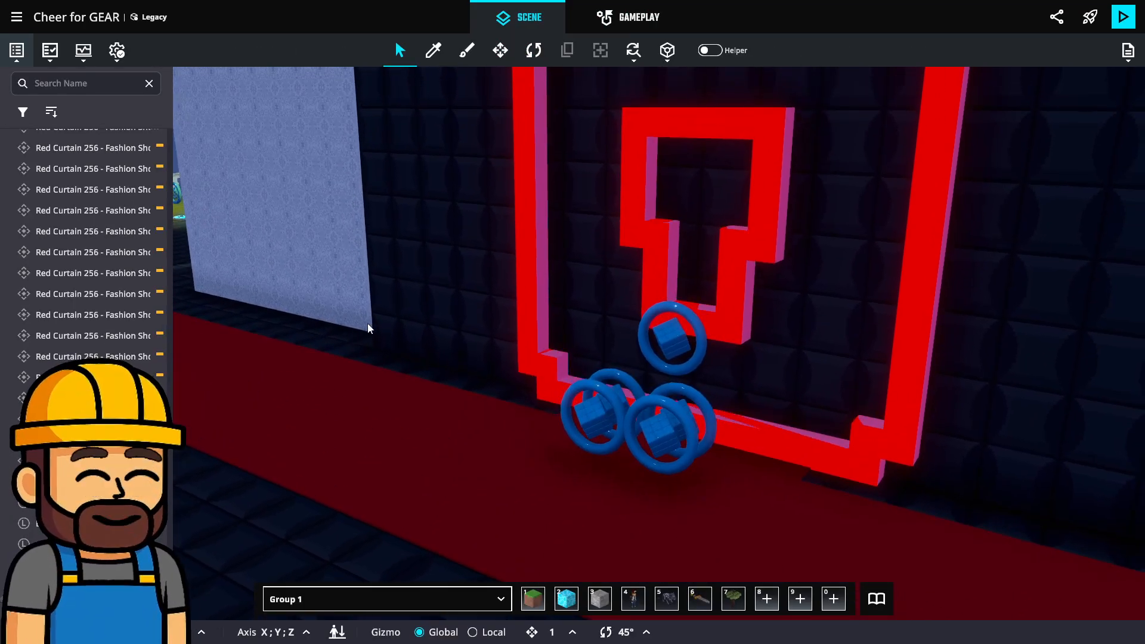
right_drag(673, 345, 875, 332)
scroll(861, 354, down, 1)
scroll(858, 331, down, 2)
middle_drag(849, 298, 669, 338)
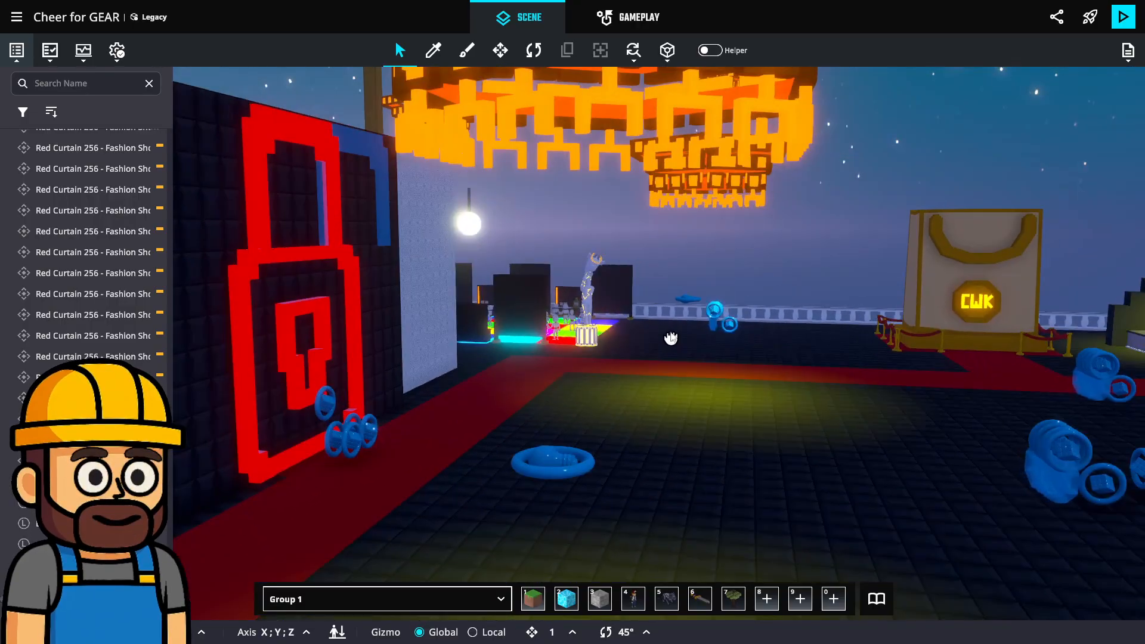
scroll(666, 336, down, 3)
right_drag(665, 334, 576, 412)
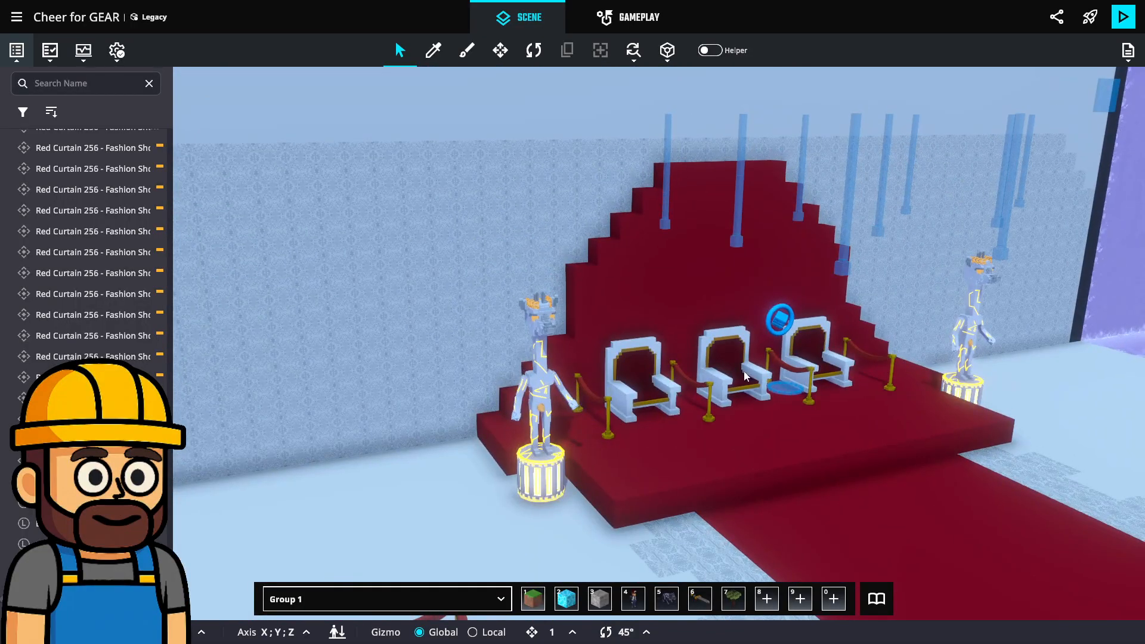
scroll(809, 325, up, 3)
scroll(781, 348, up, 3)
click(745, 312)
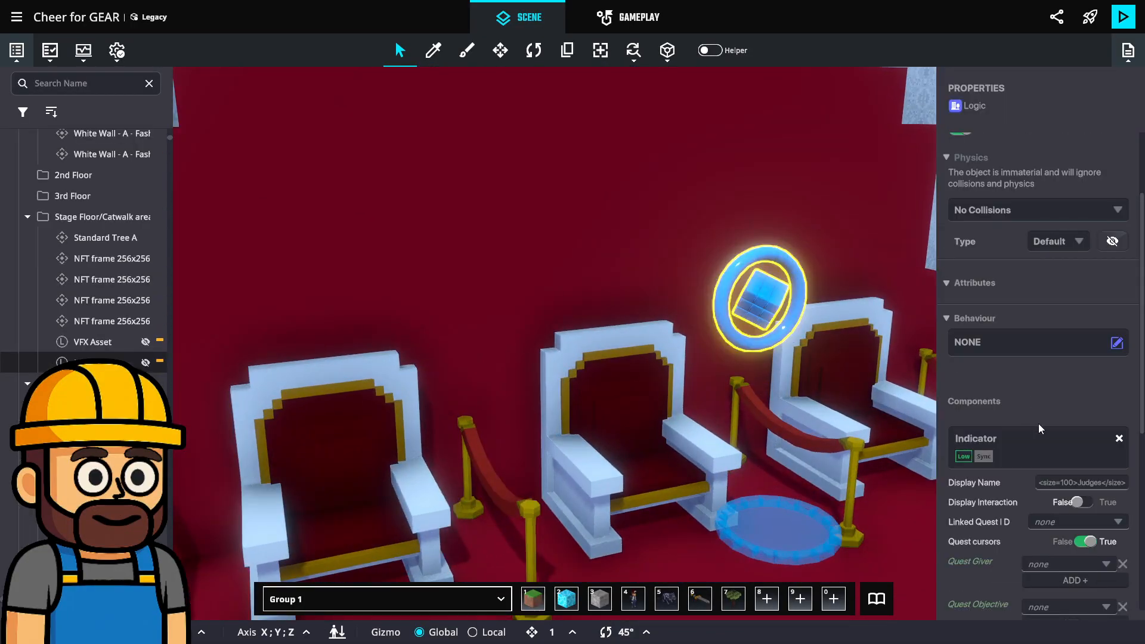
Select the Spawning Point Booth in front of the judges' chairs and examine its Trigger Volume and Avatar Teleportation components.
click(789, 552)
scroll(1064, 463, down, 4)
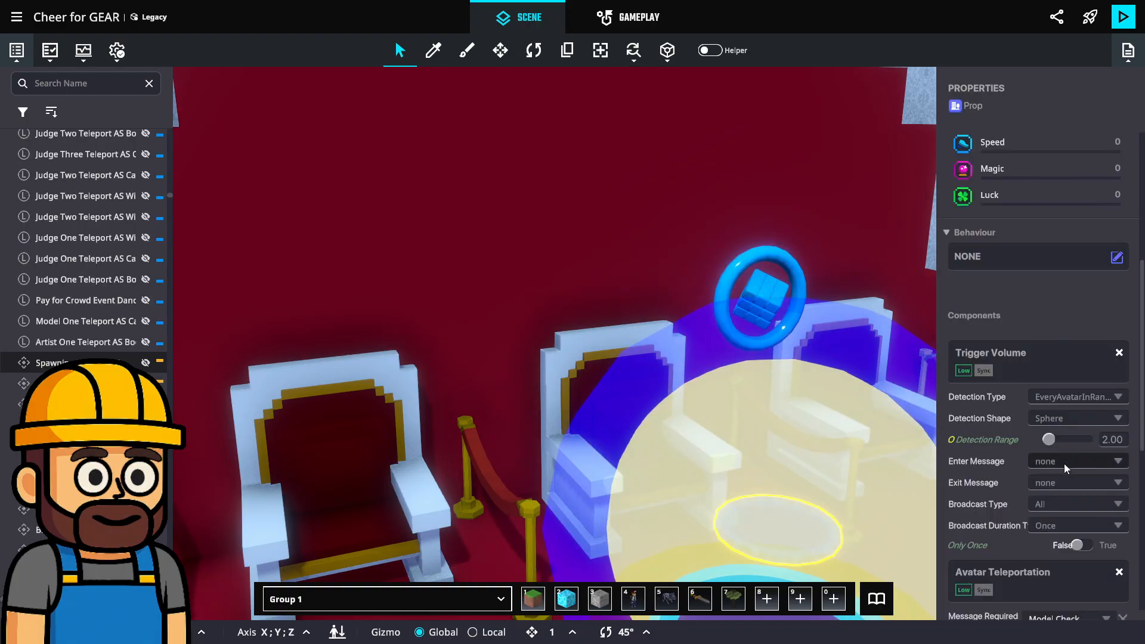
scroll(1073, 465, down, 2)
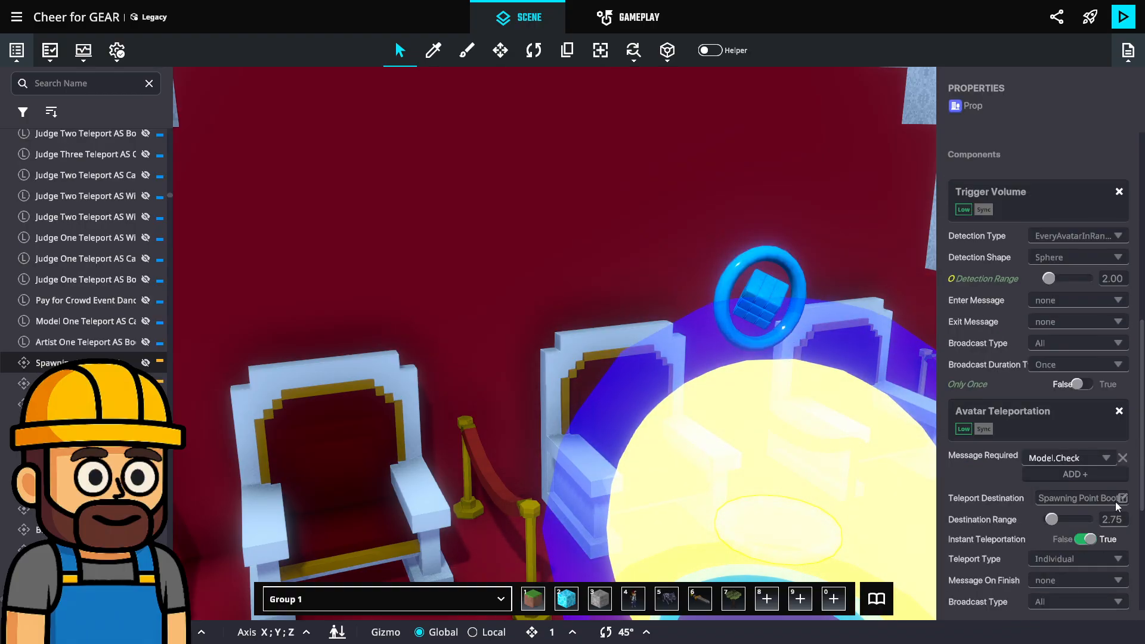
scroll(1103, 489, down, 3)
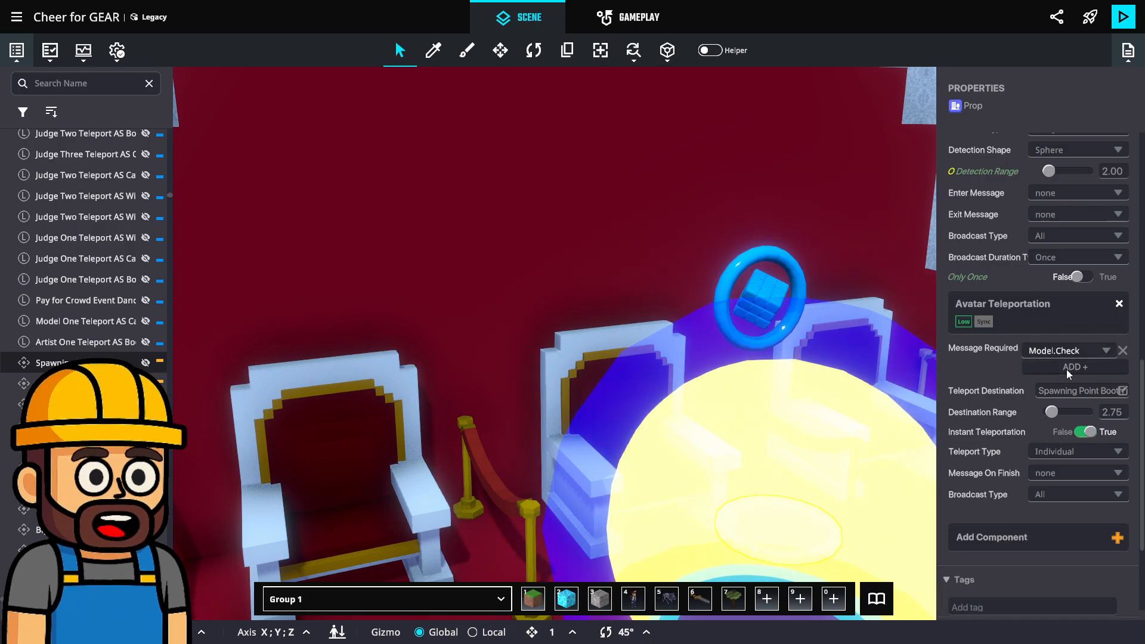
scroll(869, 404, down, 3)
middle_drag(869, 404, 843, 400)
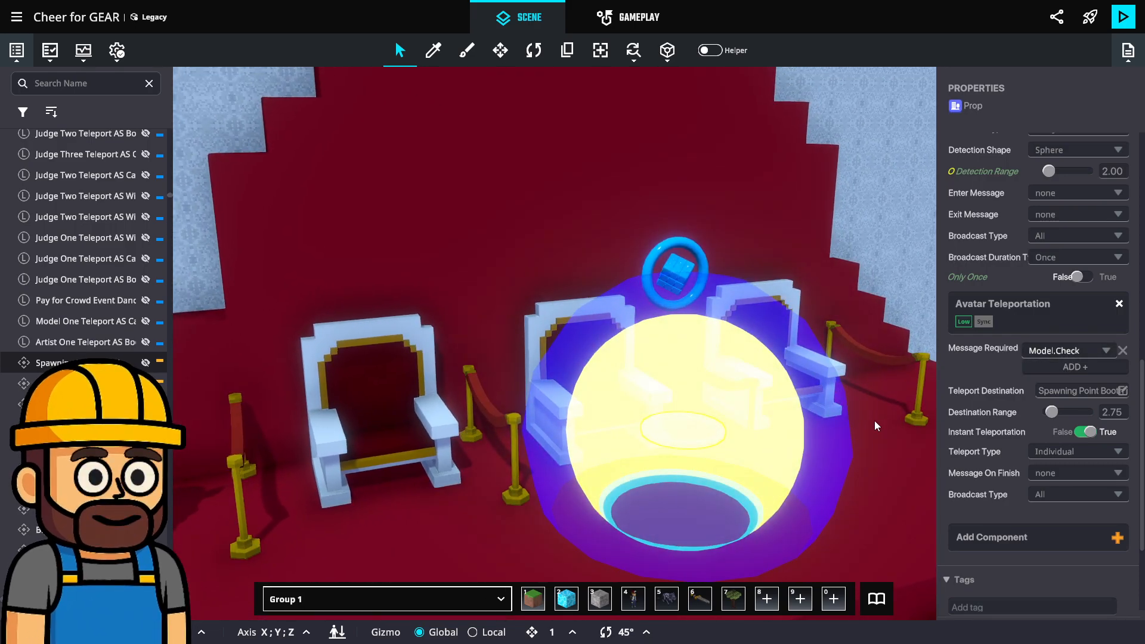
scroll(1083, 390, up, 10)
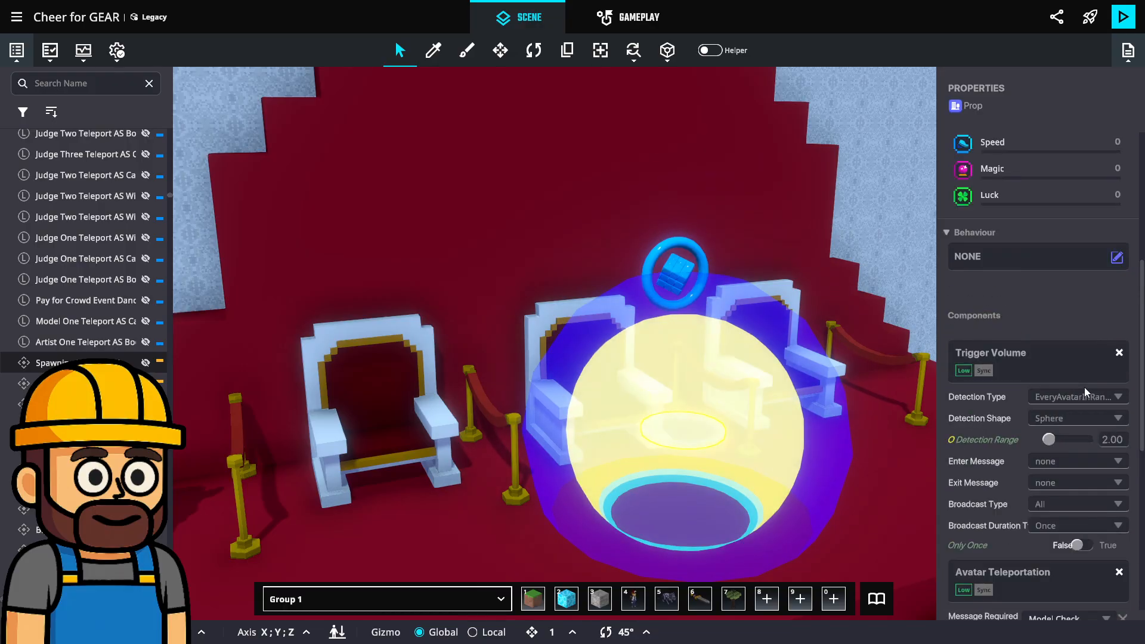
scroll(1075, 401, down, 10)
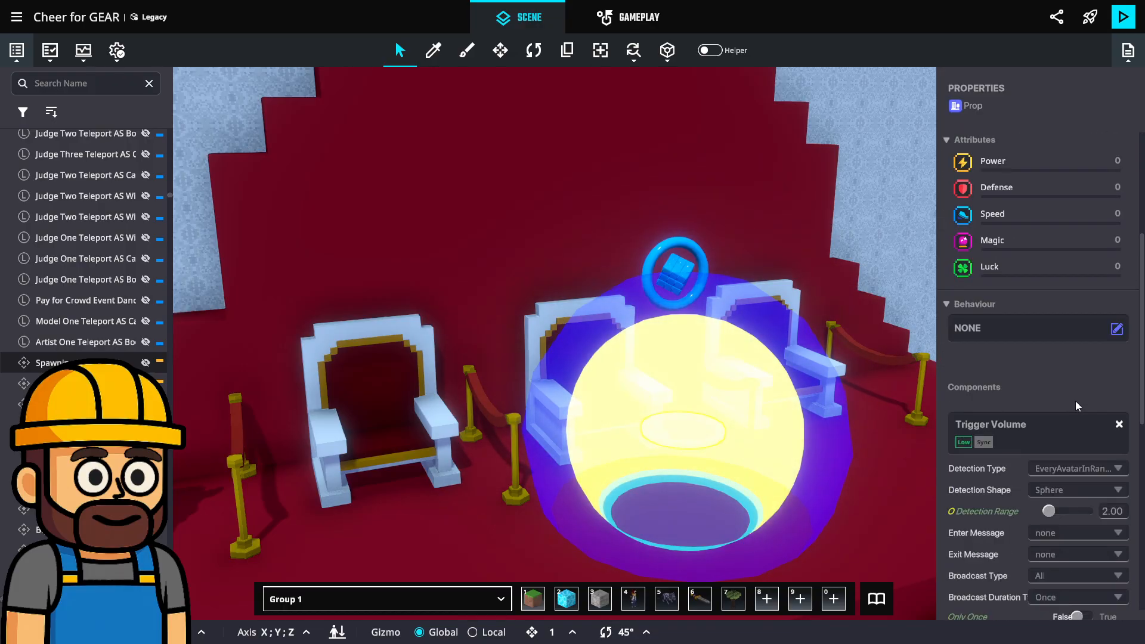
scroll(1073, 405, up, 6)
scroll(1071, 411, up, 5)
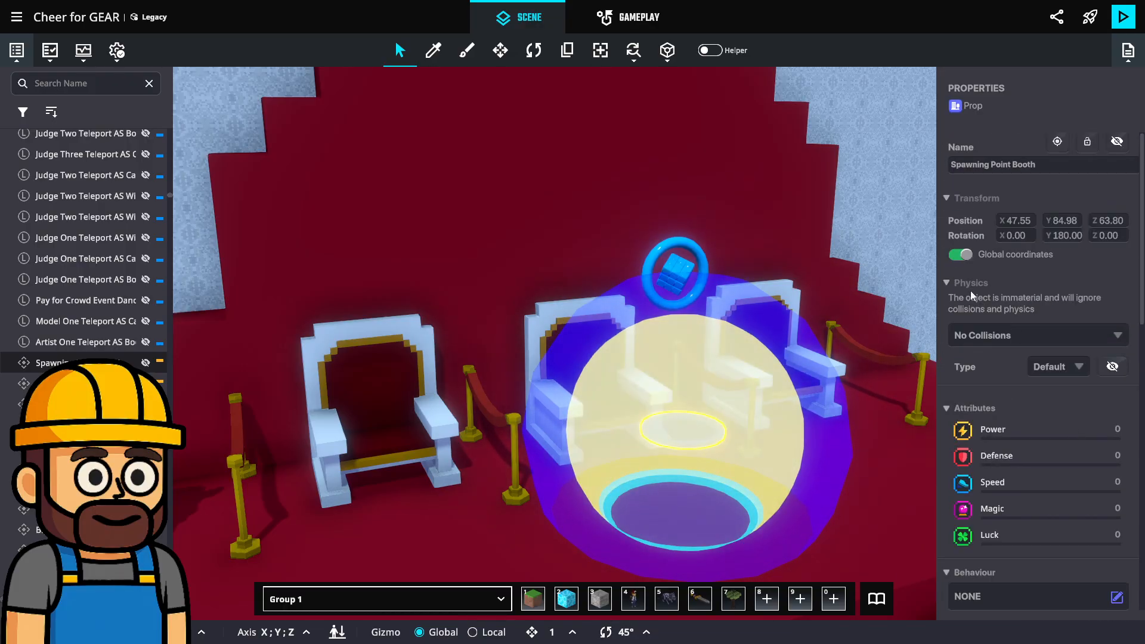
scroll(794, 445, up, 3)
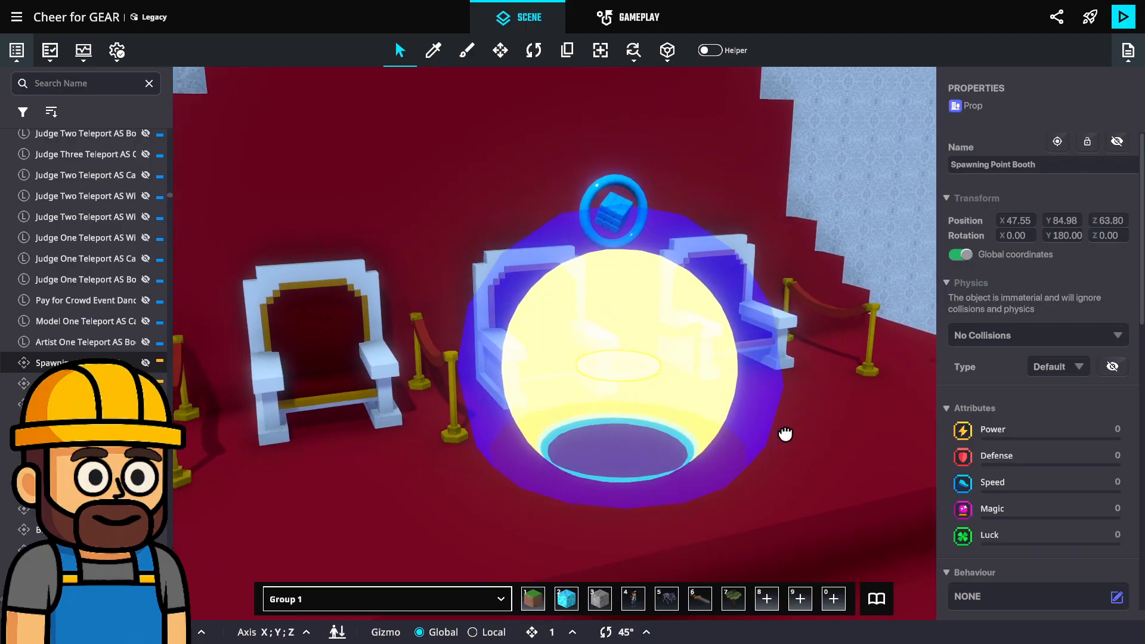
Duplicate the Spawning Point Booth and place the copy directly above the original at a Y position of about 85.41.
key(w)
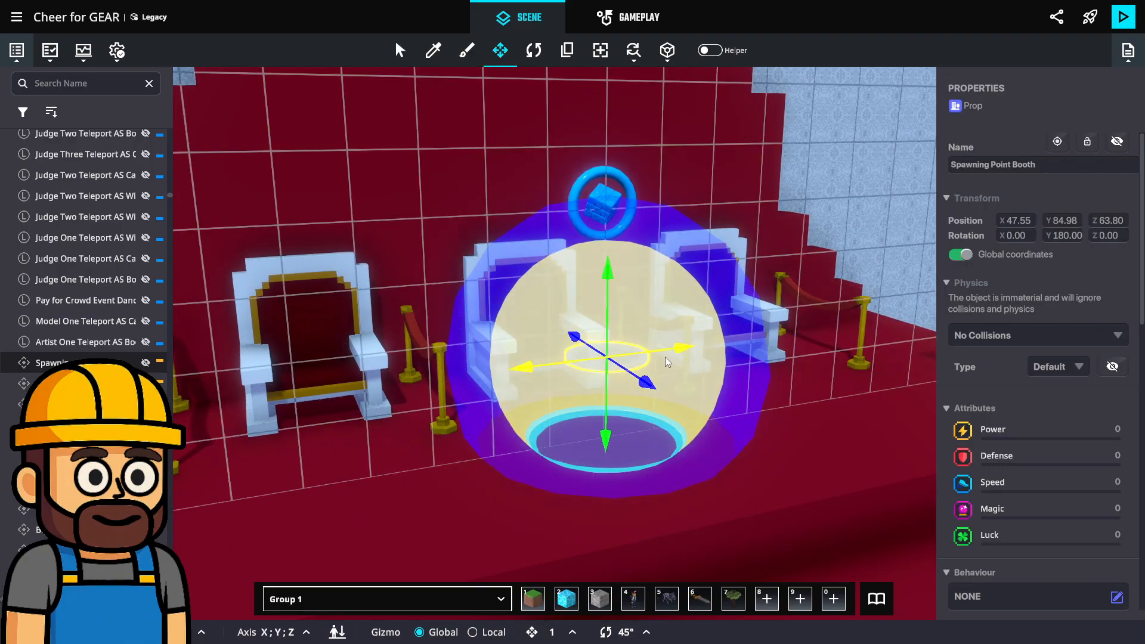
drag(658, 363, 710, 357)
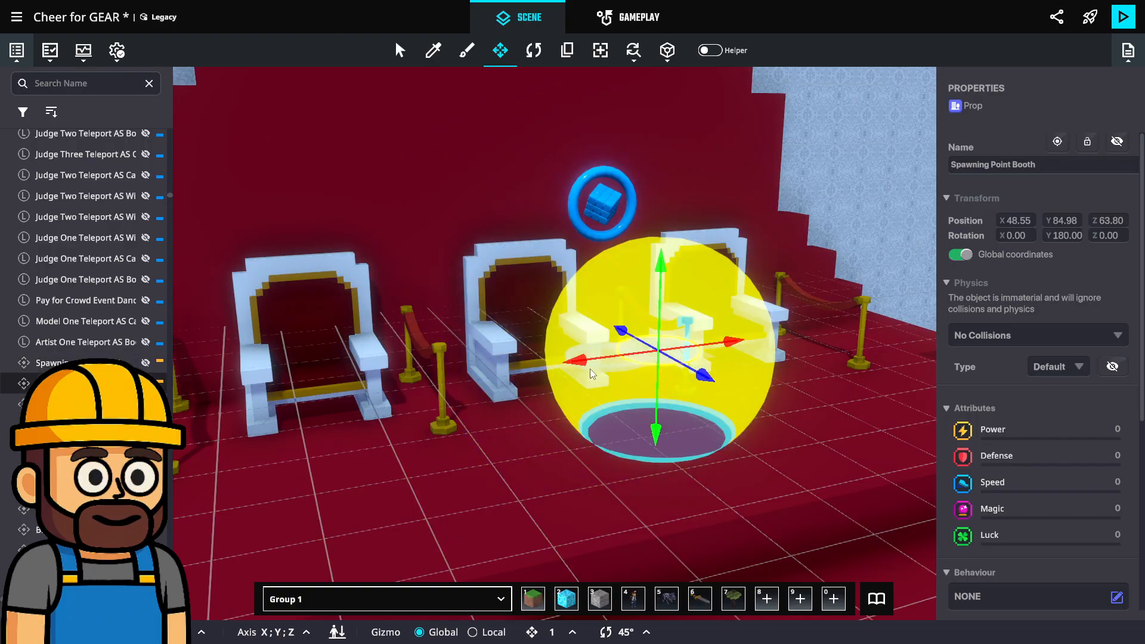
drag(591, 367, 539, 369)
drag(606, 441, 611, 410)
scroll(624, 388, up, 3)
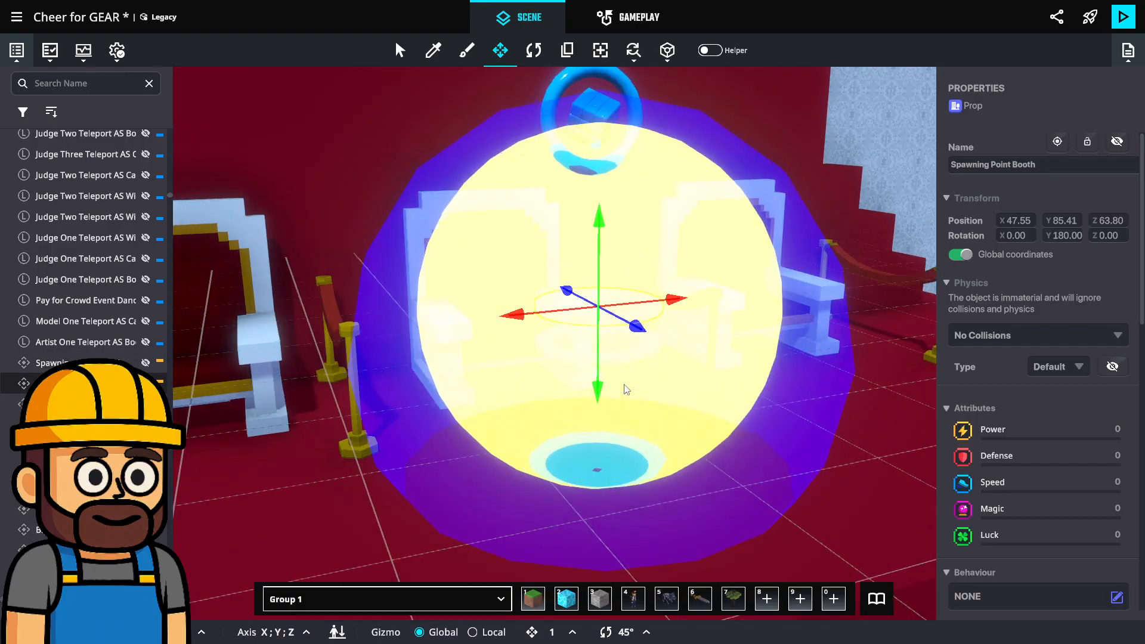
key(ctrl+z)
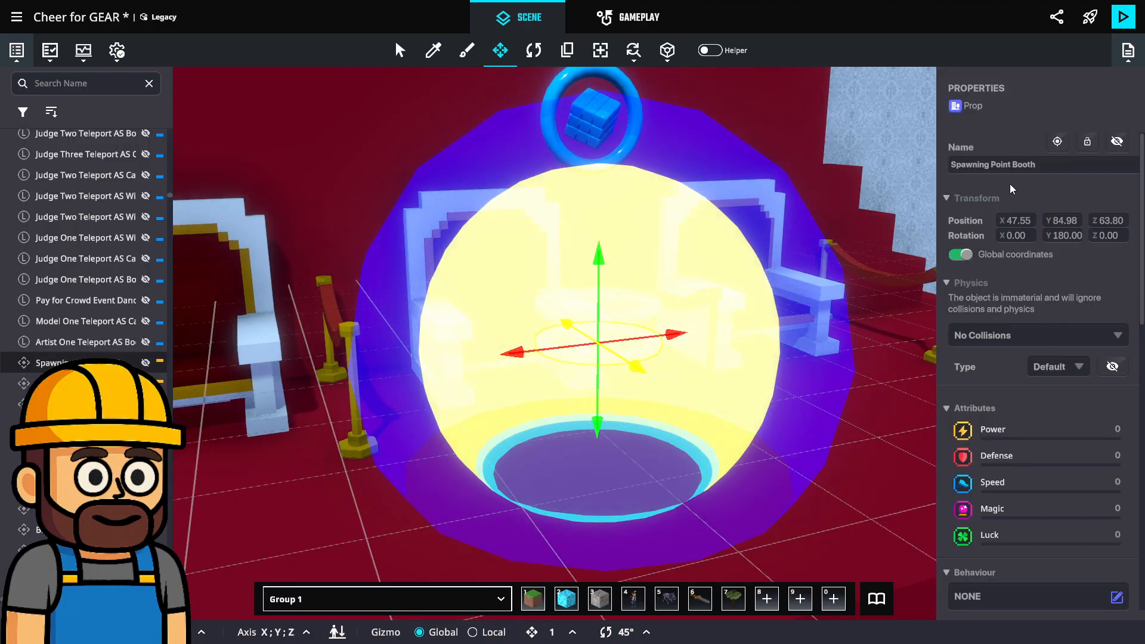
scroll(1062, 403, down, 5)
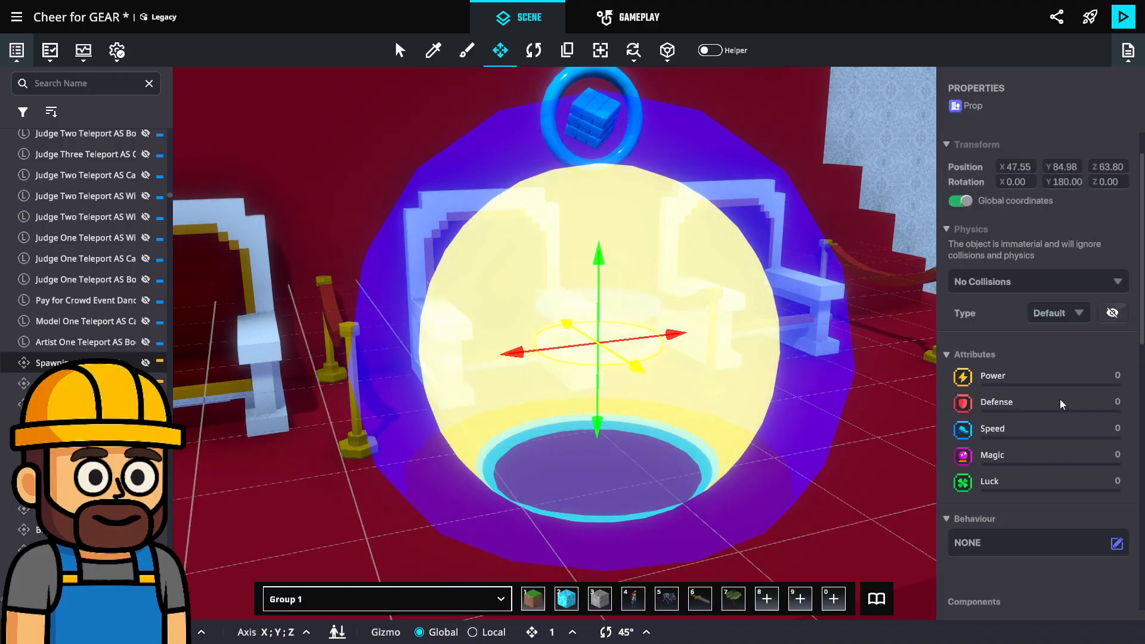
scroll(1061, 404, down, 7)
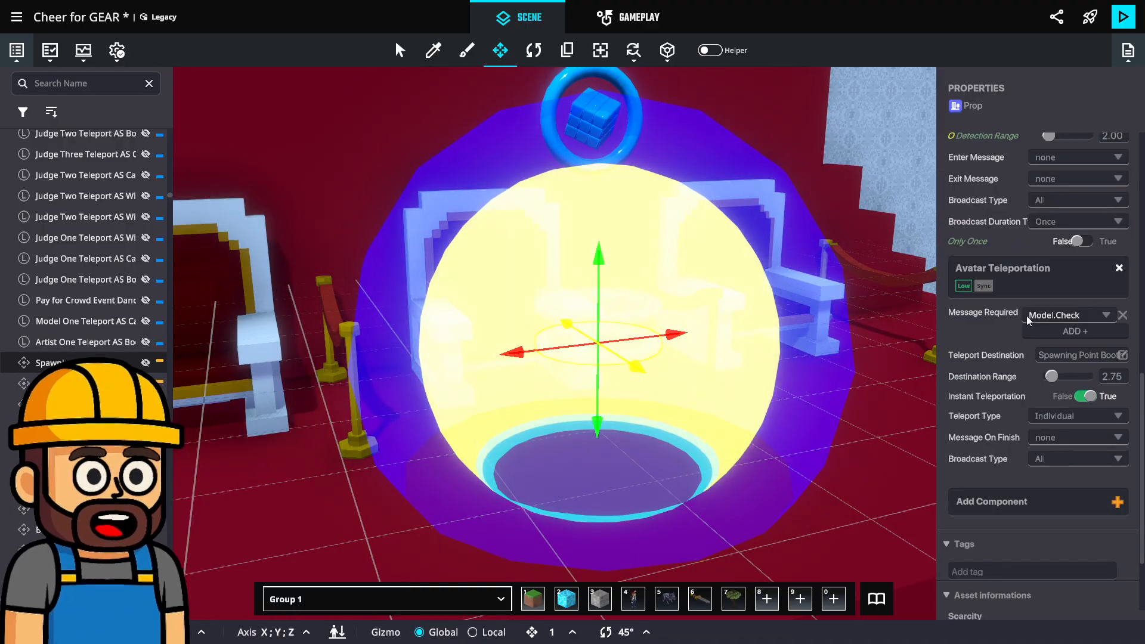
click(1089, 332)
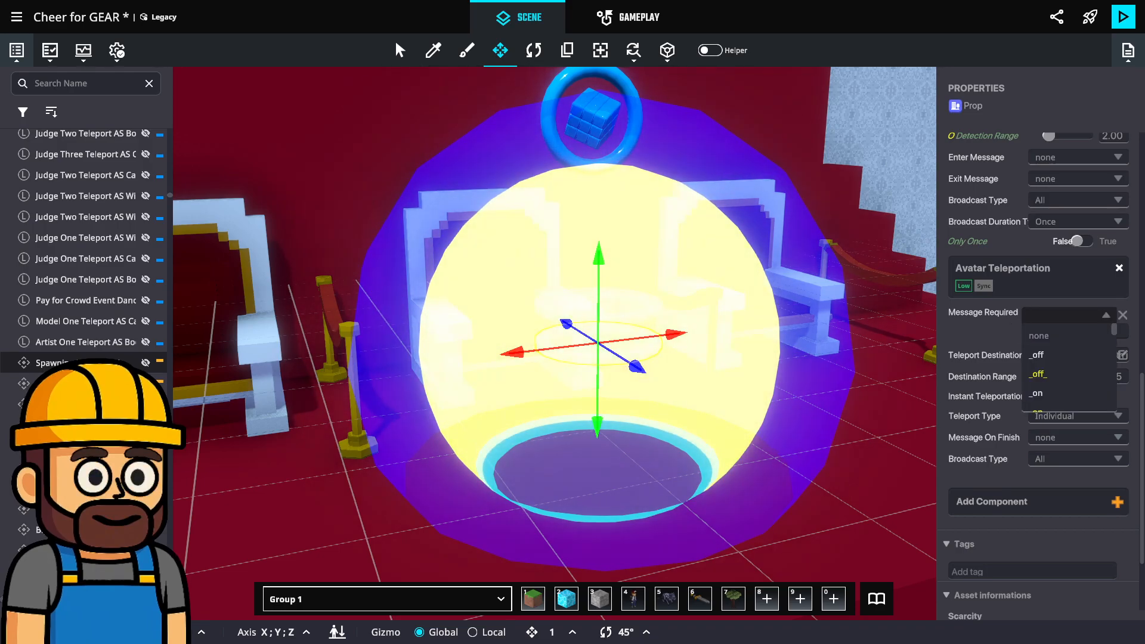
text(Array.0)
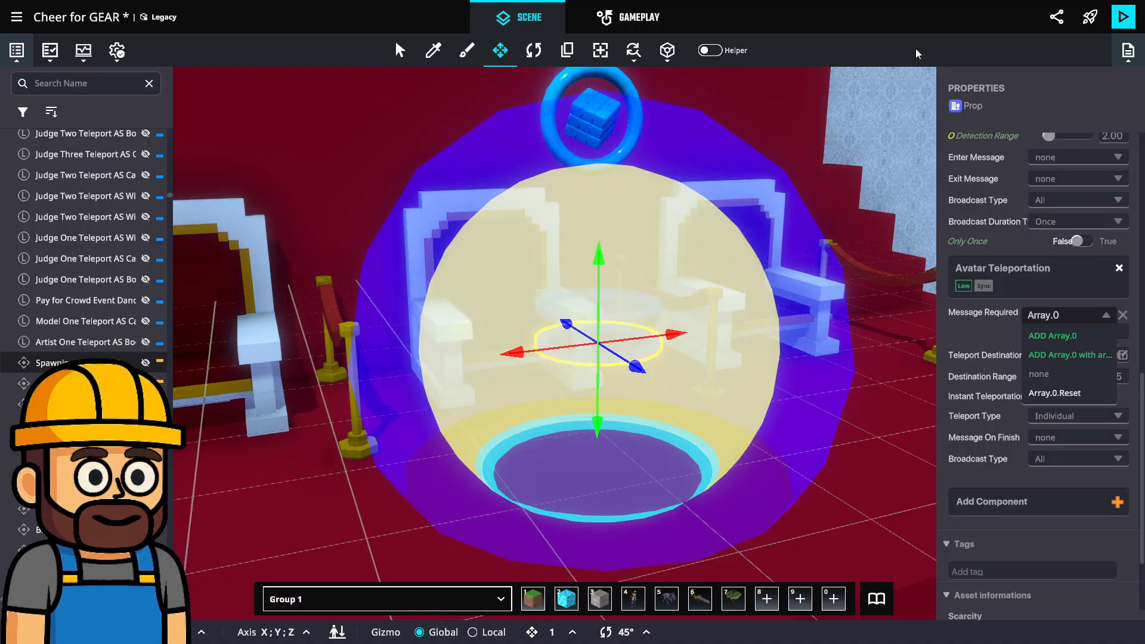
Check the player numbers in the multiplayer settings and the Array 7 message names in the Array Checker game rules.
click(627, 17)
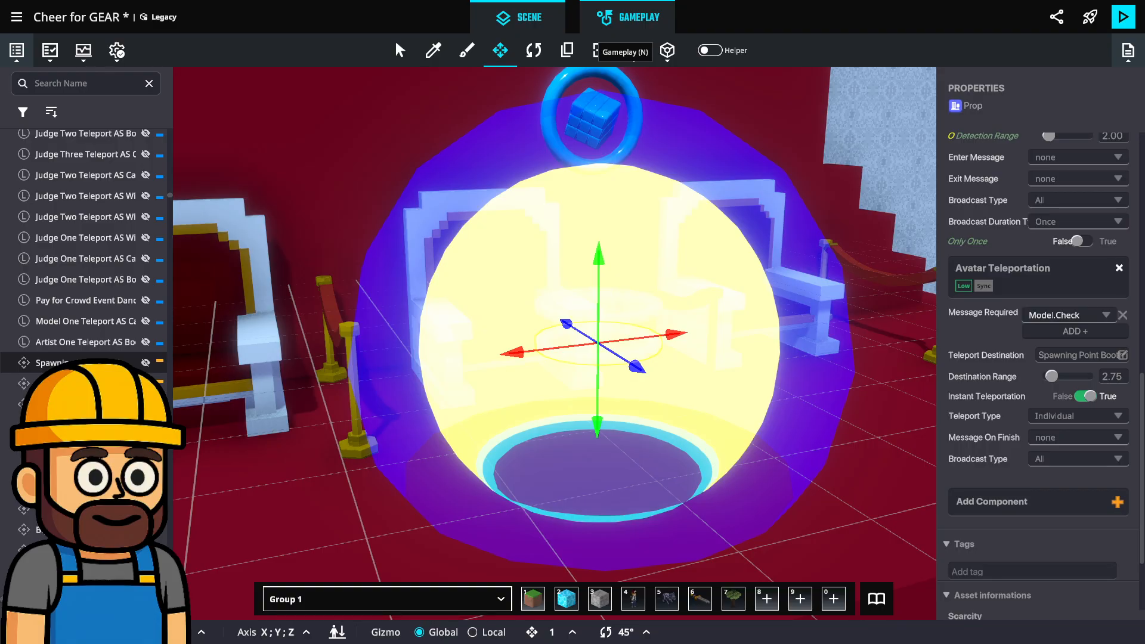
key(n)
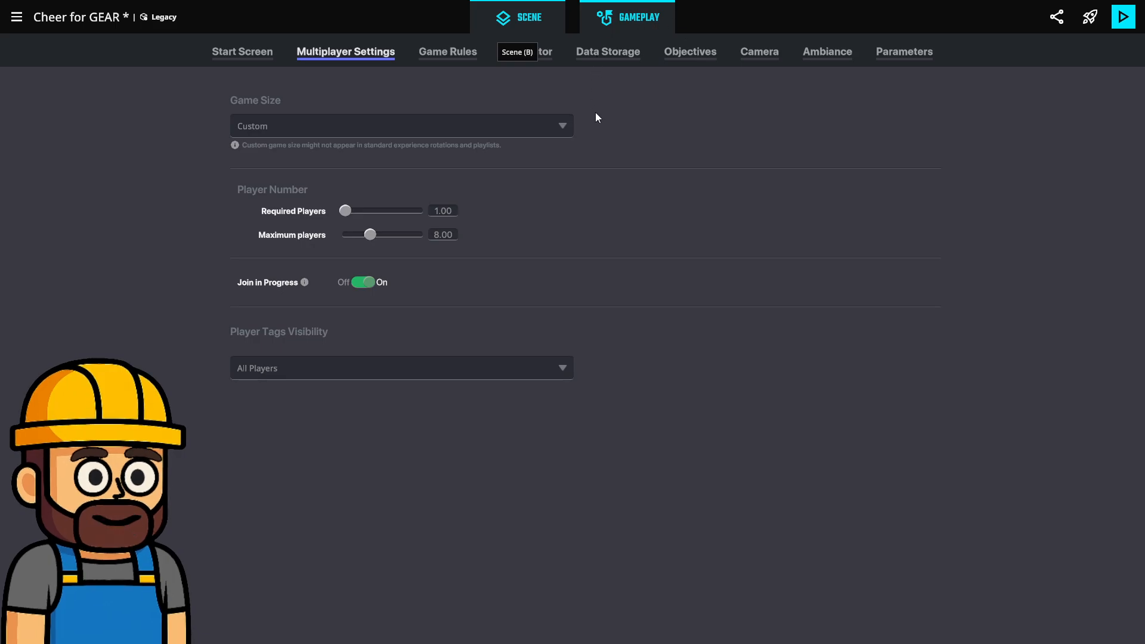
key(b)
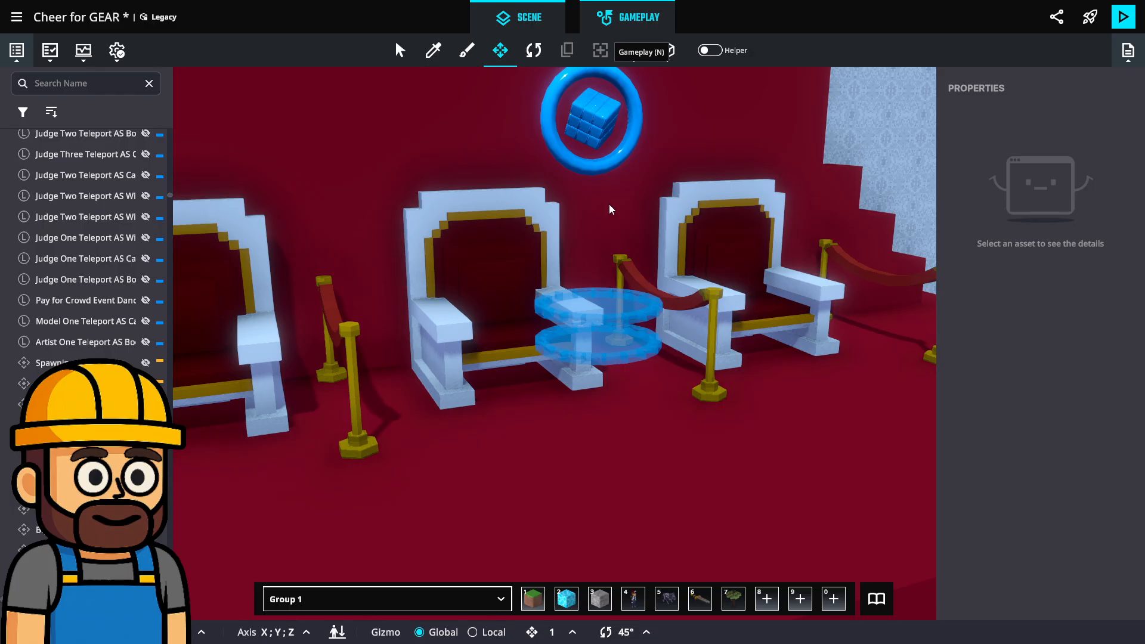
key(n)
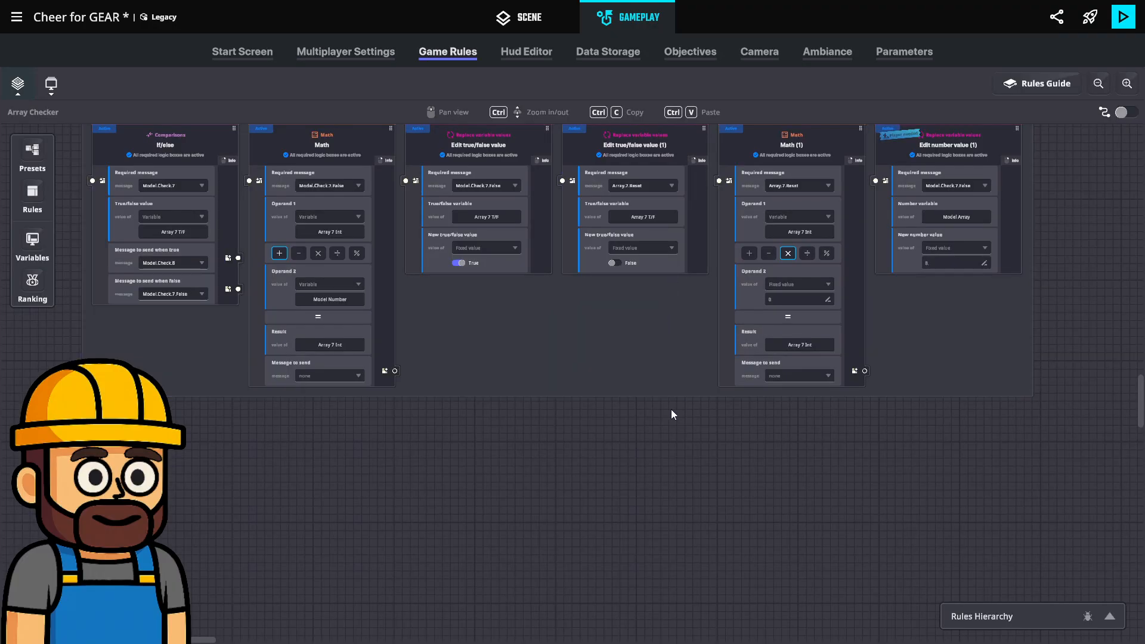
drag(267, 371, 284, 387)
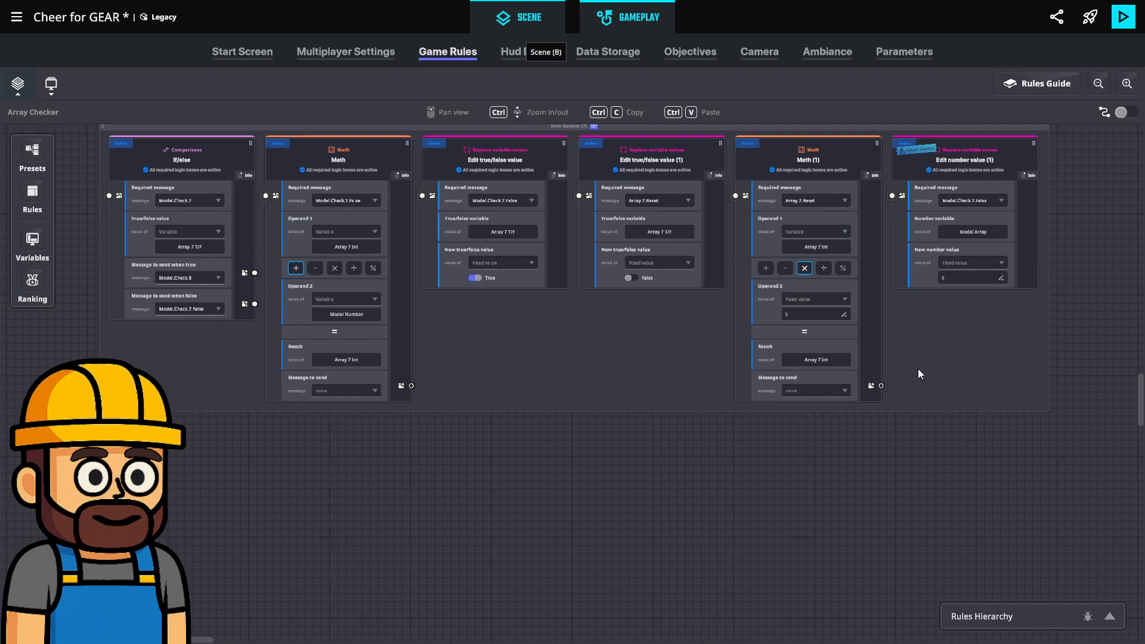
Return to the scene and set the lower Spawning Point Booth's Avatar Teleportation required message to Model.Check.0.False.
key(b)
click(656, 376)
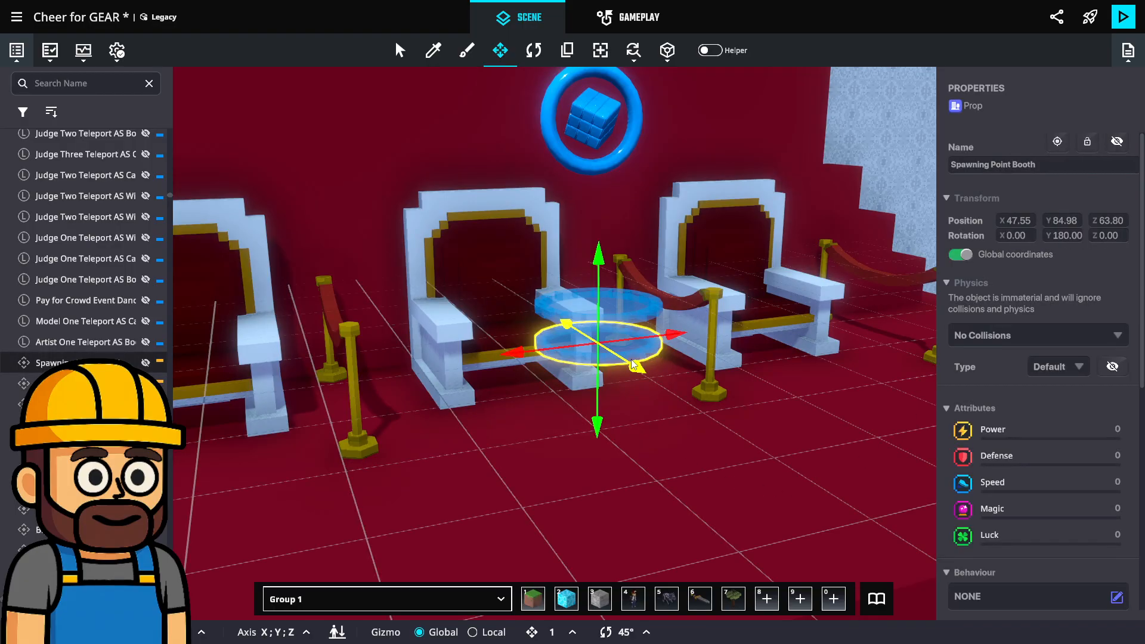
scroll(1079, 481, down, 5)
scroll(1079, 479, down, 4)
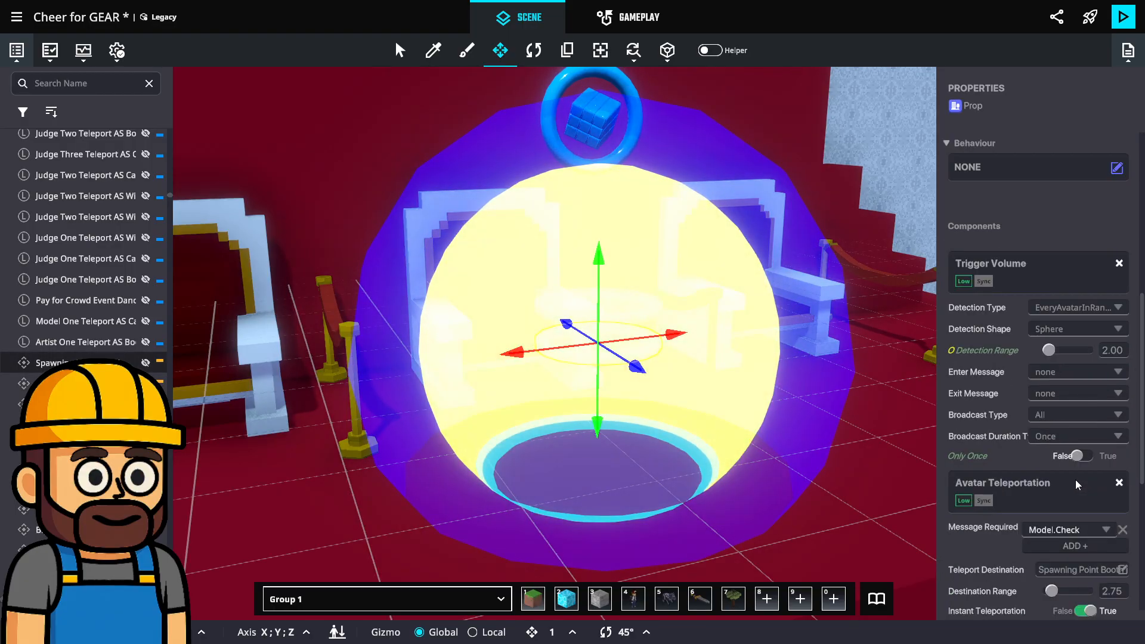
click(1065, 368)
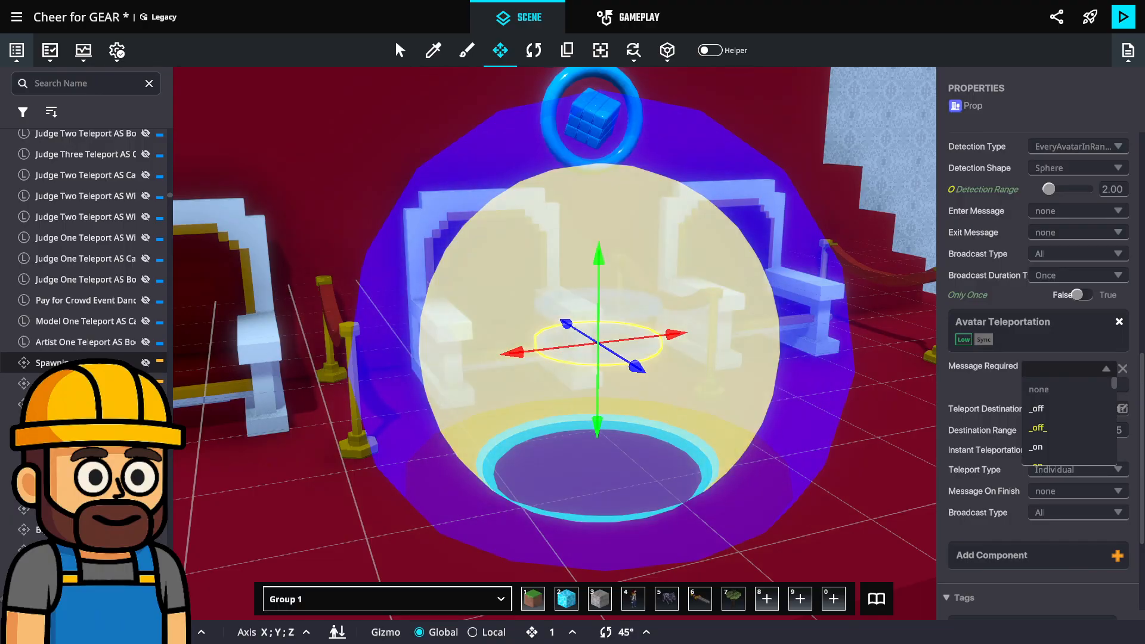
text(Mod)
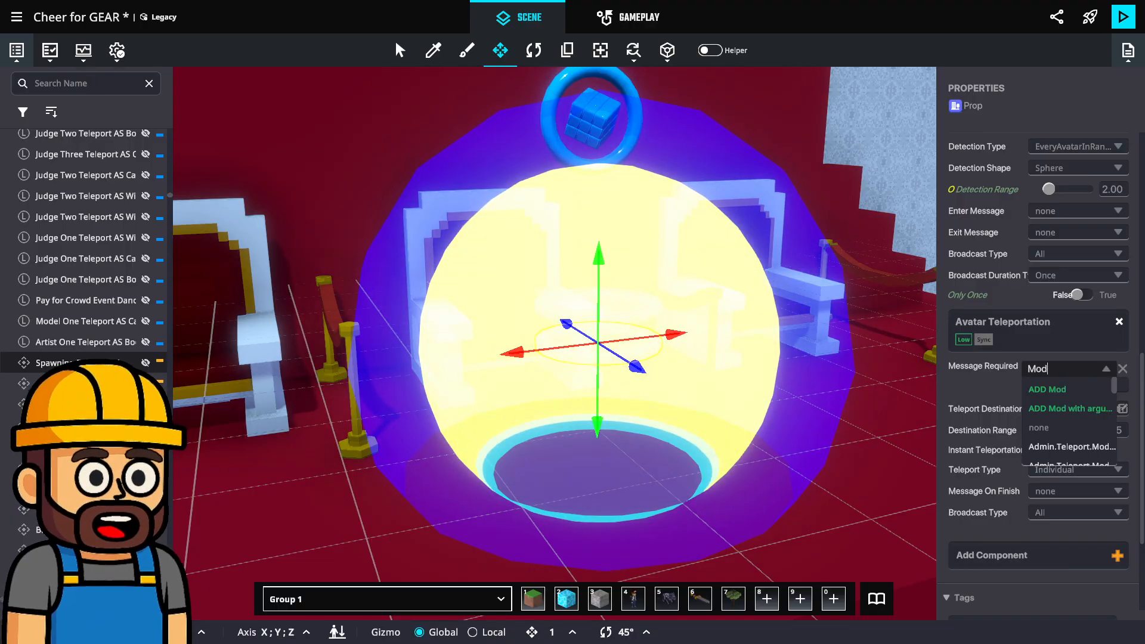
text(el.Check.)
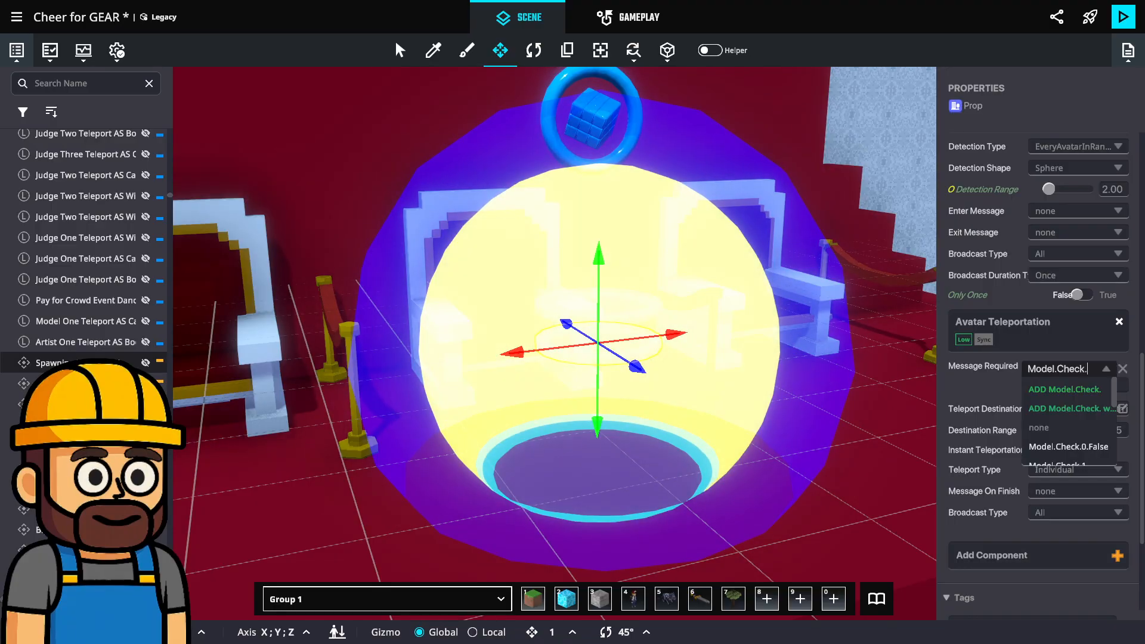
key(ctrl+a)
key(ctrl+c)
text(0.f)
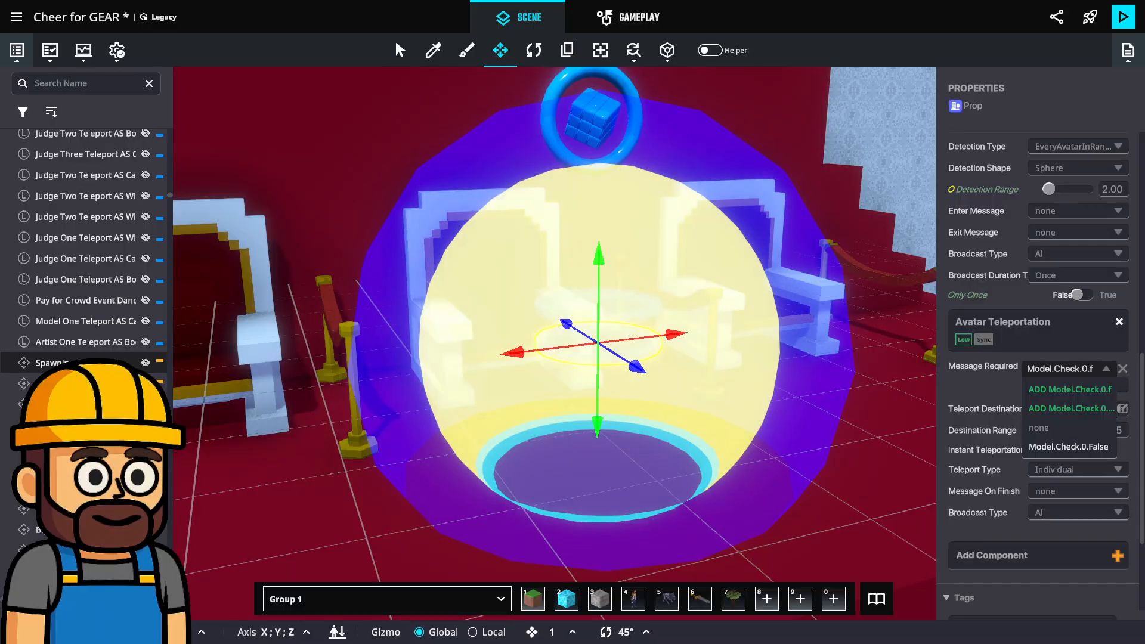
click(1100, 449)
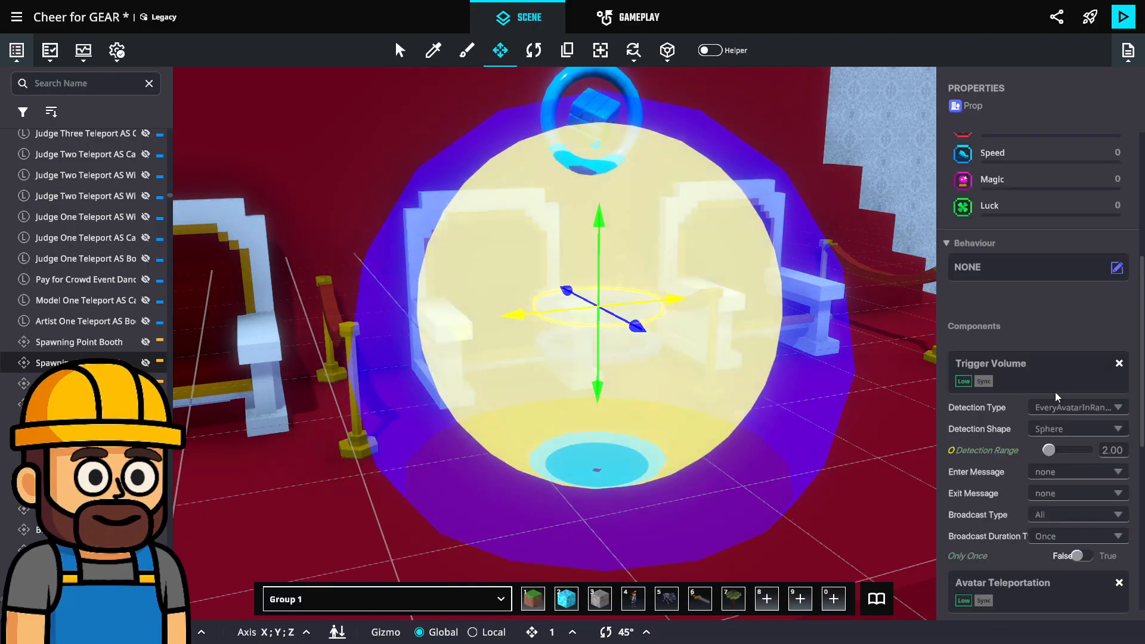
Set the upper Spawning Point Booth's Avatar Teleportation required message to Model.Check.1.False.
scroll(1054, 402, down, 5)
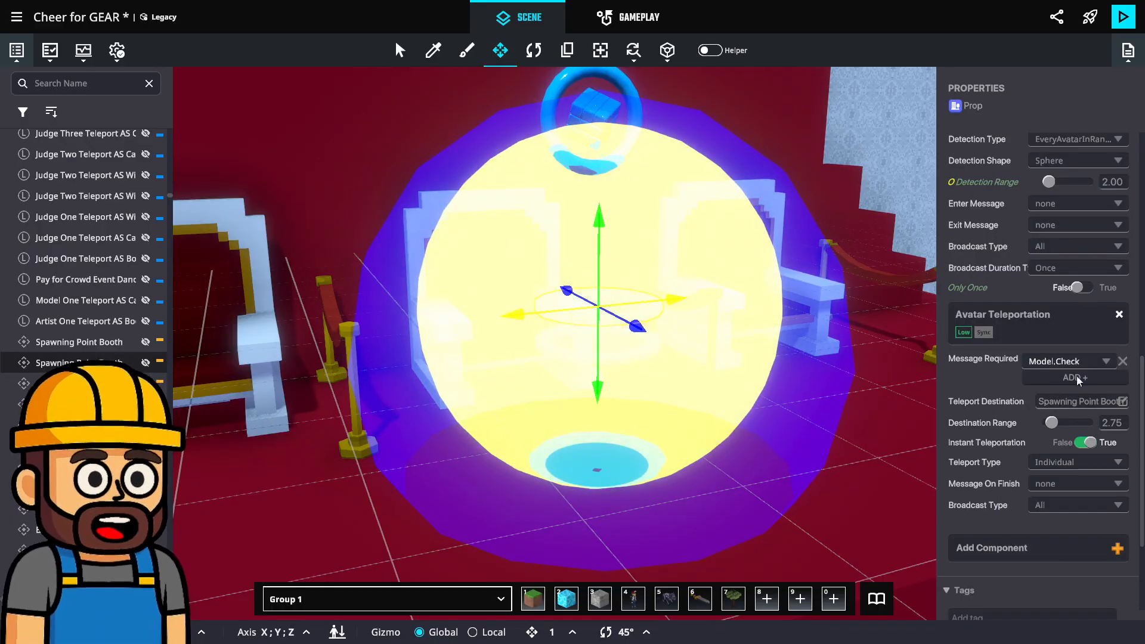
click(1071, 357)
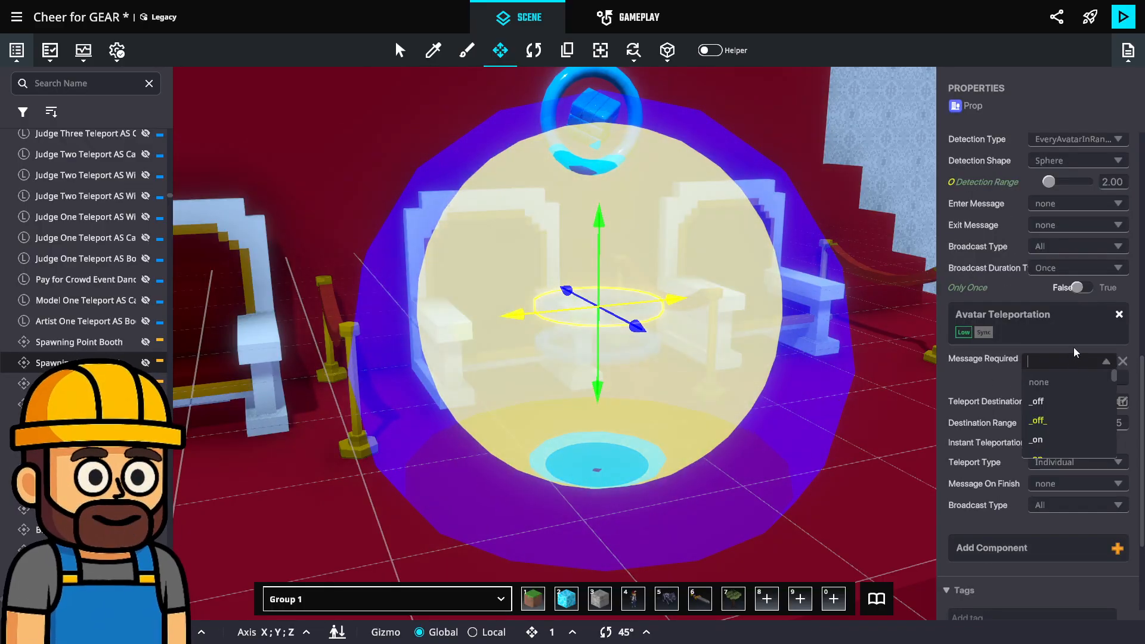
text(Model.Check.)
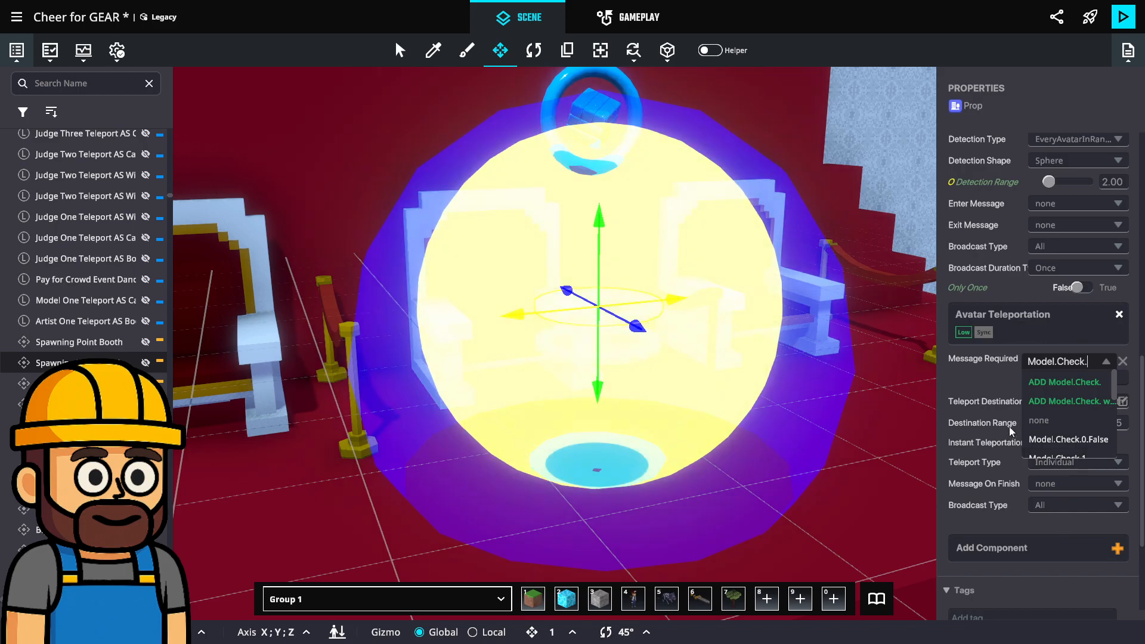
text(1.f)
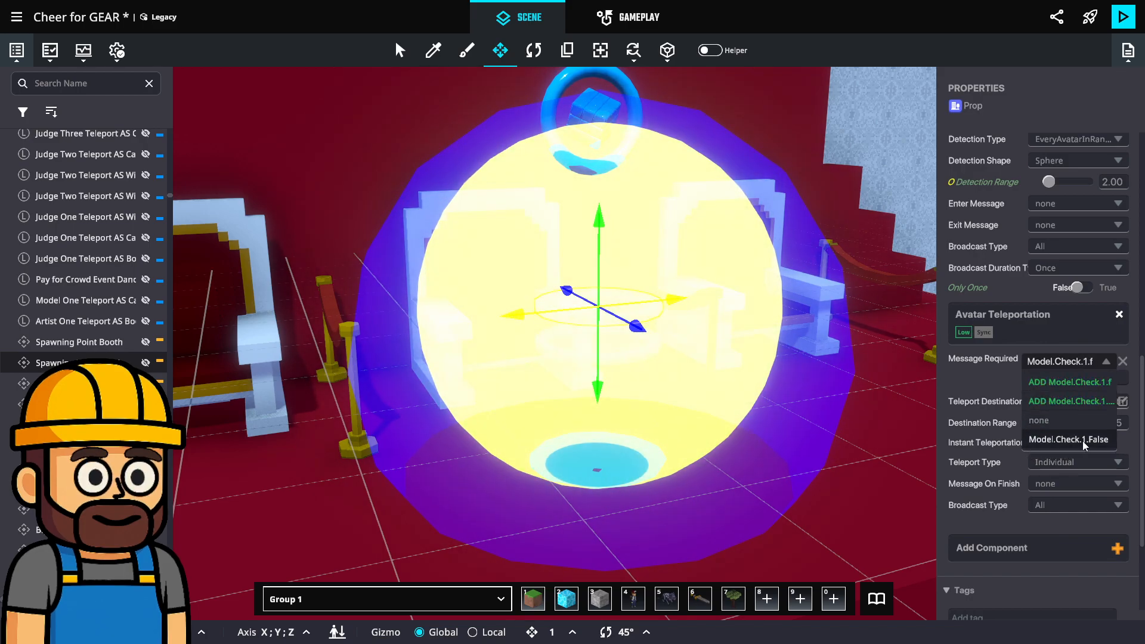
click(1083, 439)
Remove the Trigger Volume component from the upper Spawning Point Booth and select the lower booth.
scroll(1044, 402, up, 3)
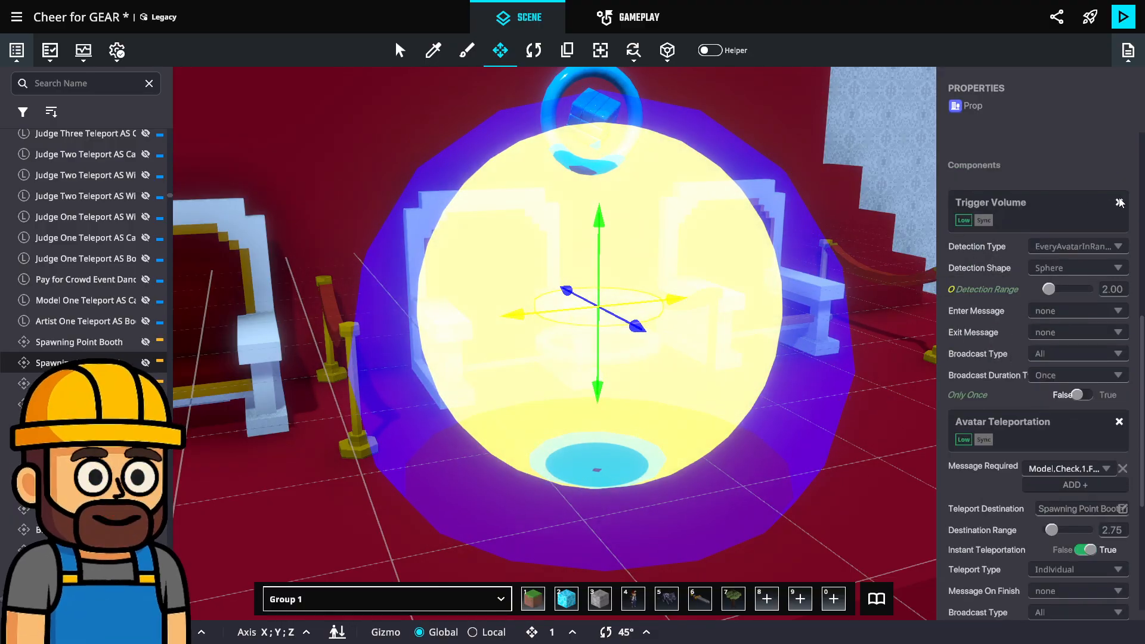
click(1120, 203)
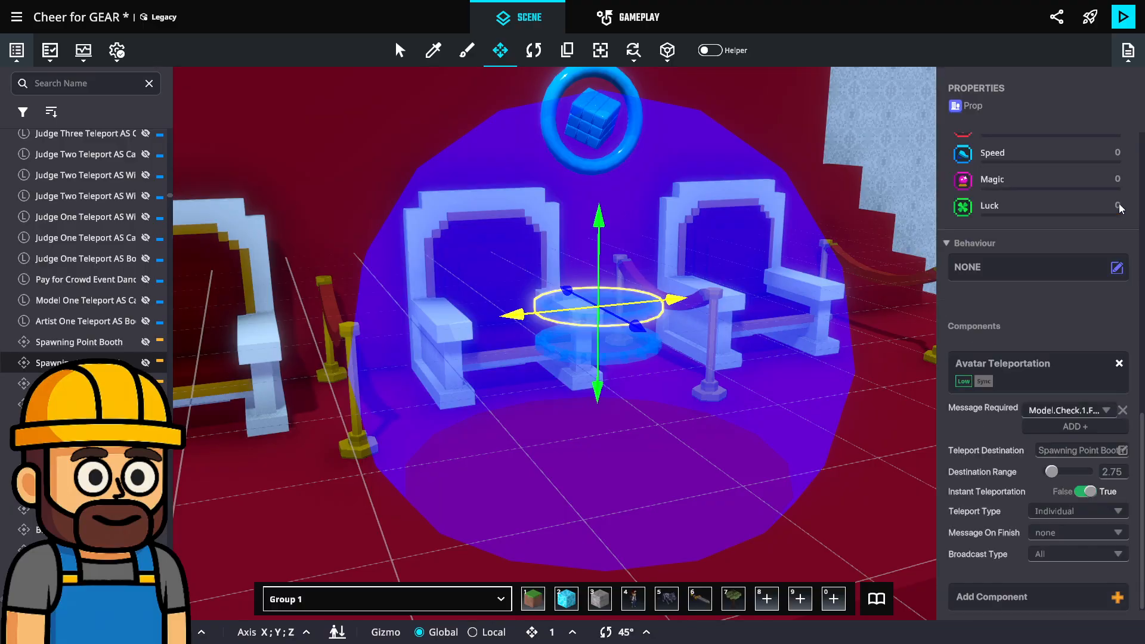
key(ctrl+z)
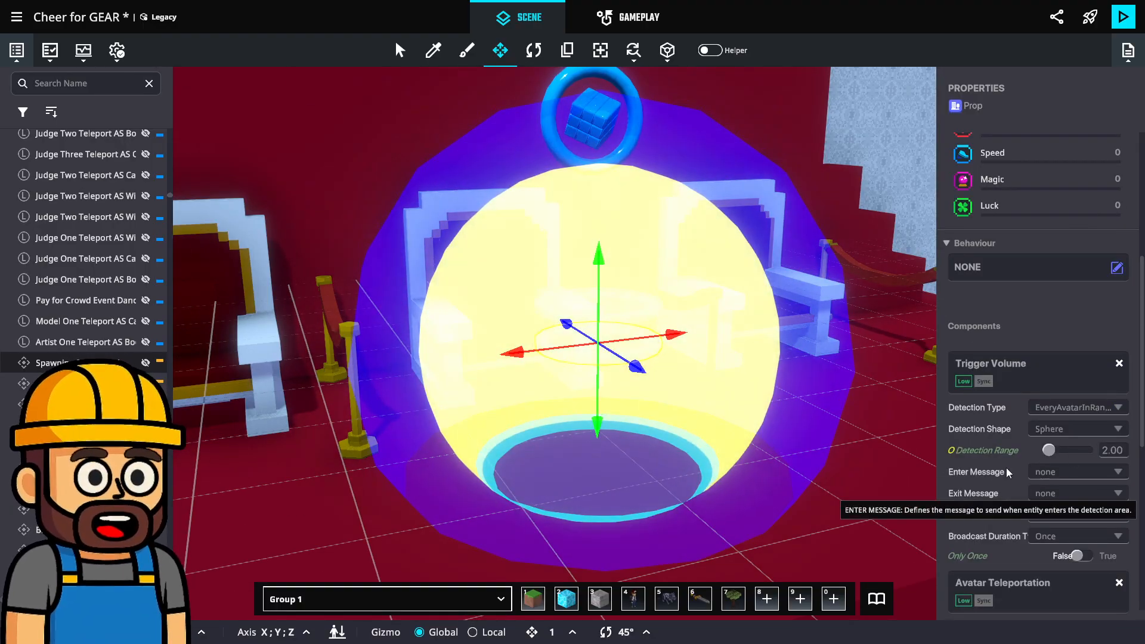
Duplicate the Spawning Point Booth that requires Model.Check.1.False and align the copy directly above it.
scroll(1073, 468, down, 6)
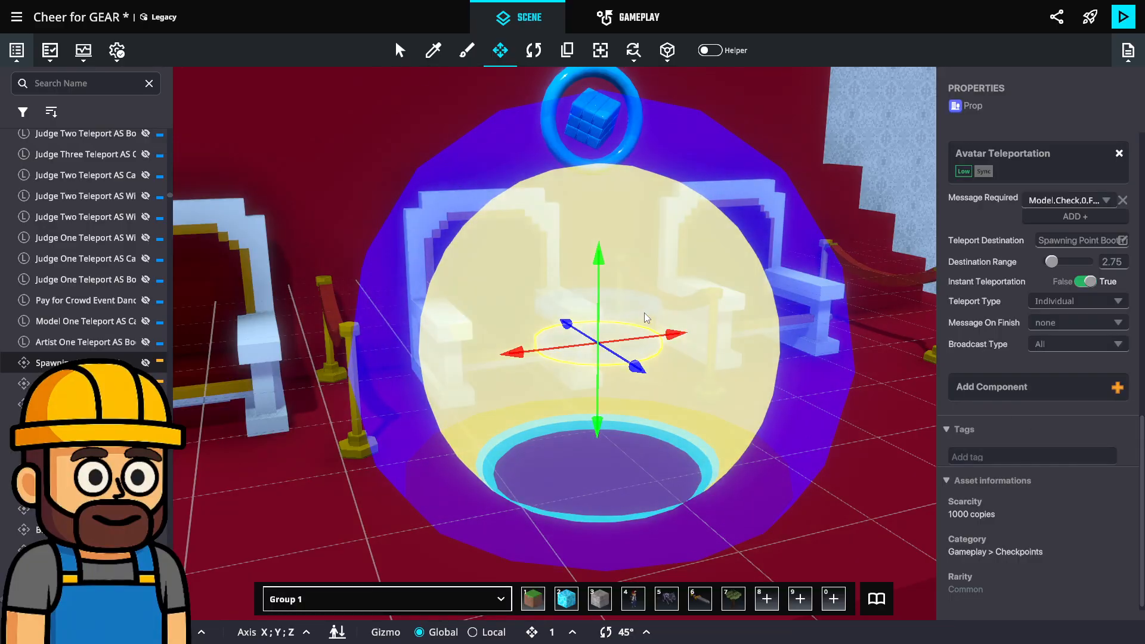
click(644, 313)
scroll(1083, 474, down, 3)
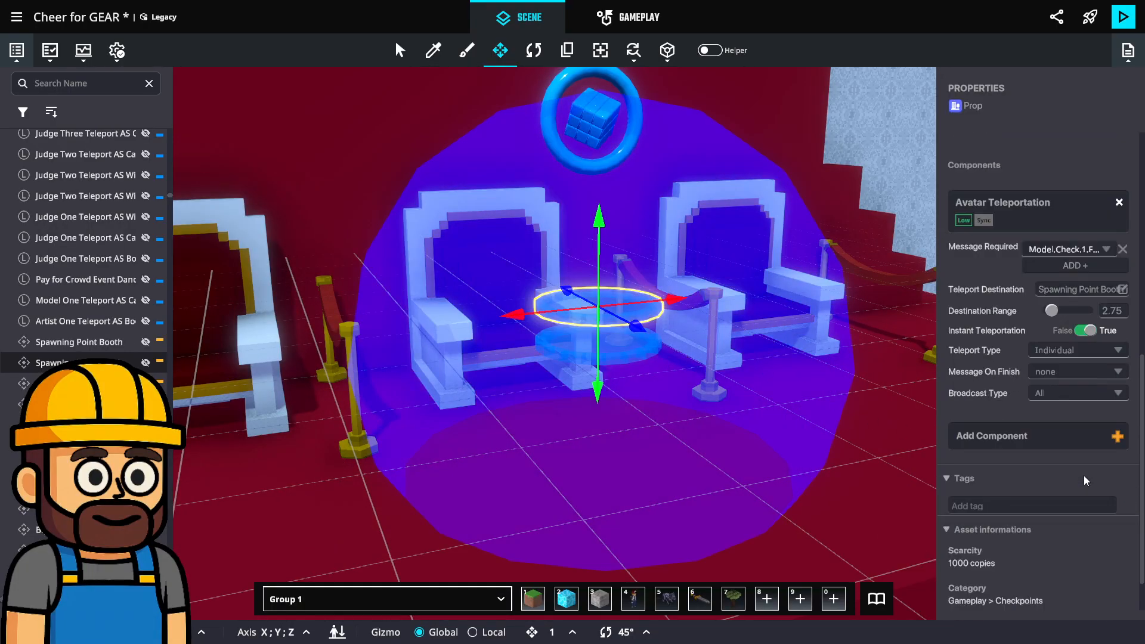
key(ctrl+d)
drag(623, 309, 549, 314)
drag(599, 390, 598, 362)
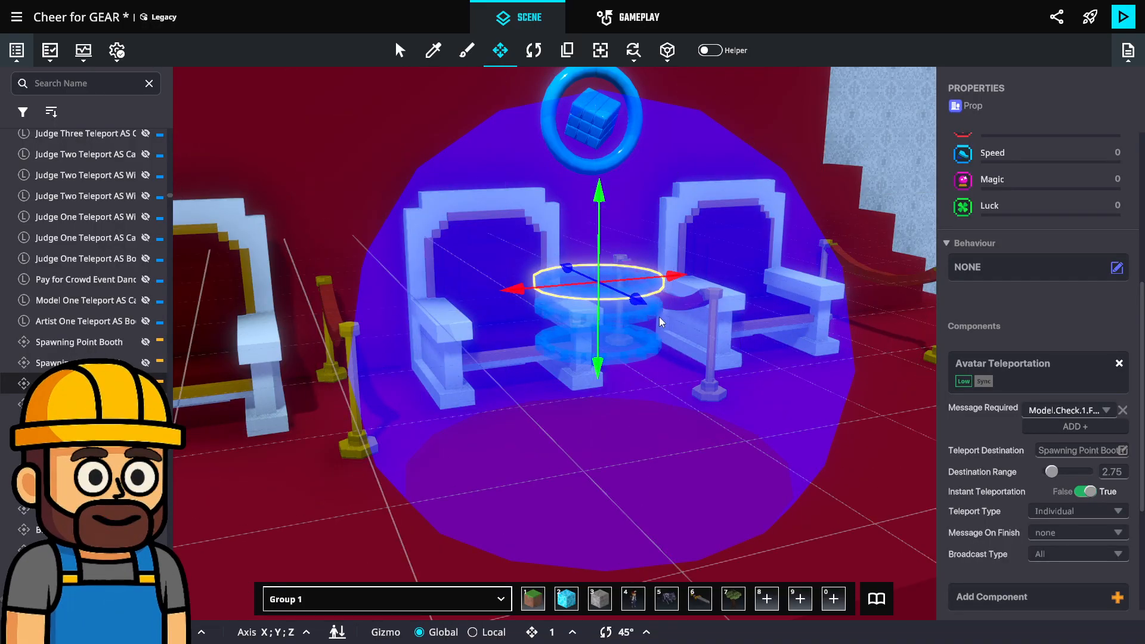
Lower the two upper booths to tighten the stack and set the top booth's required message to Model.Check.2.False.
click(661, 316)
drag(605, 401, 607, 409)
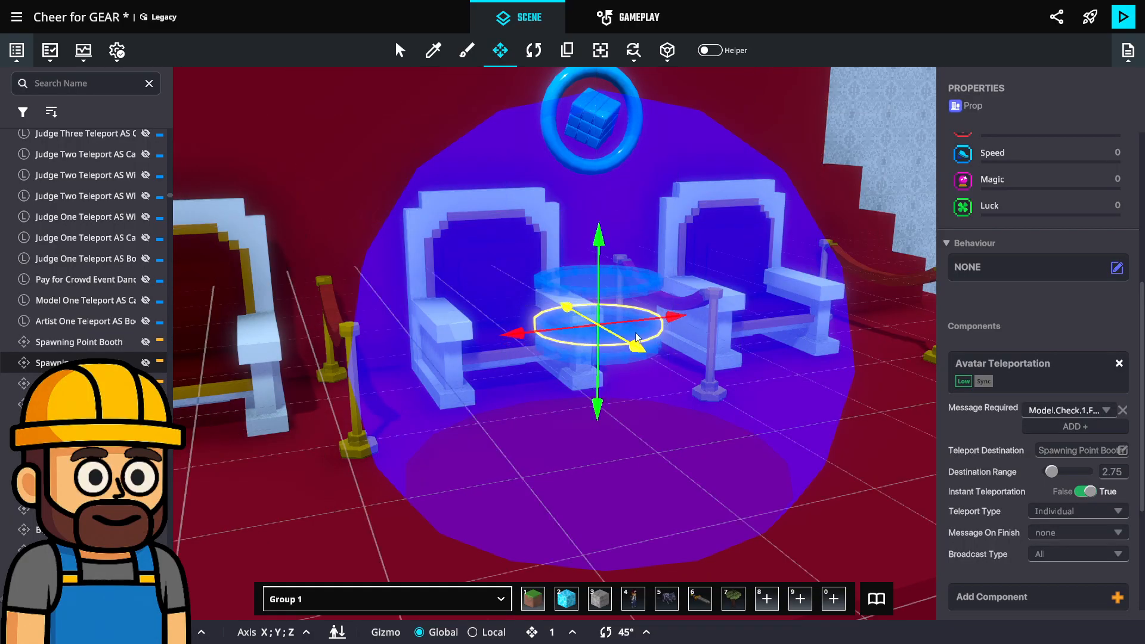
click(649, 280)
drag(597, 365, 597, 389)
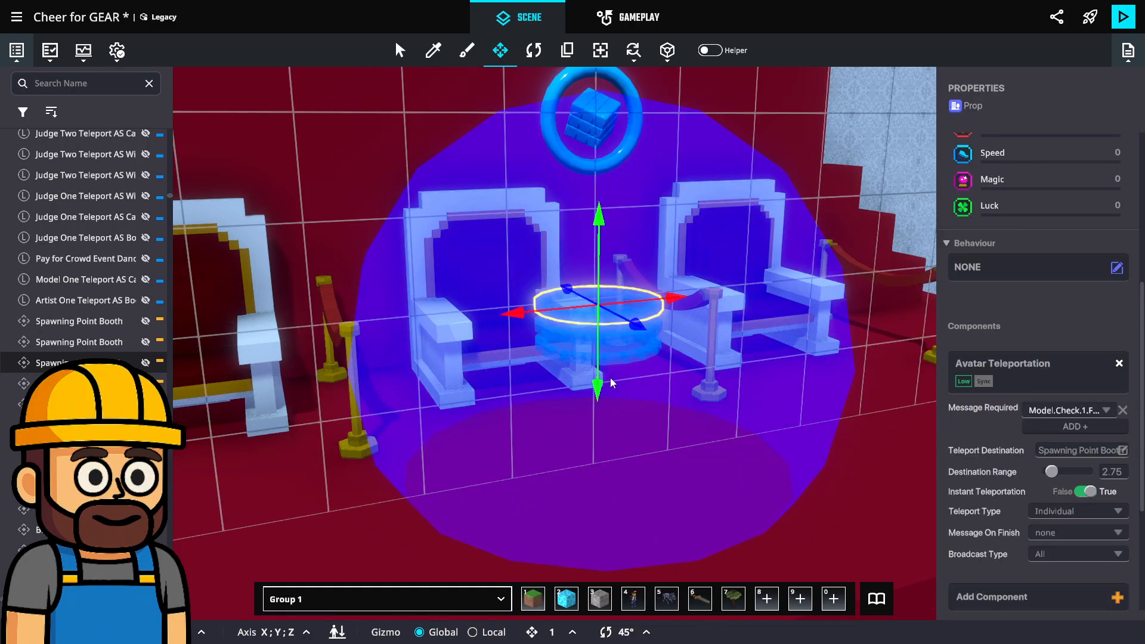
click(1071, 409)
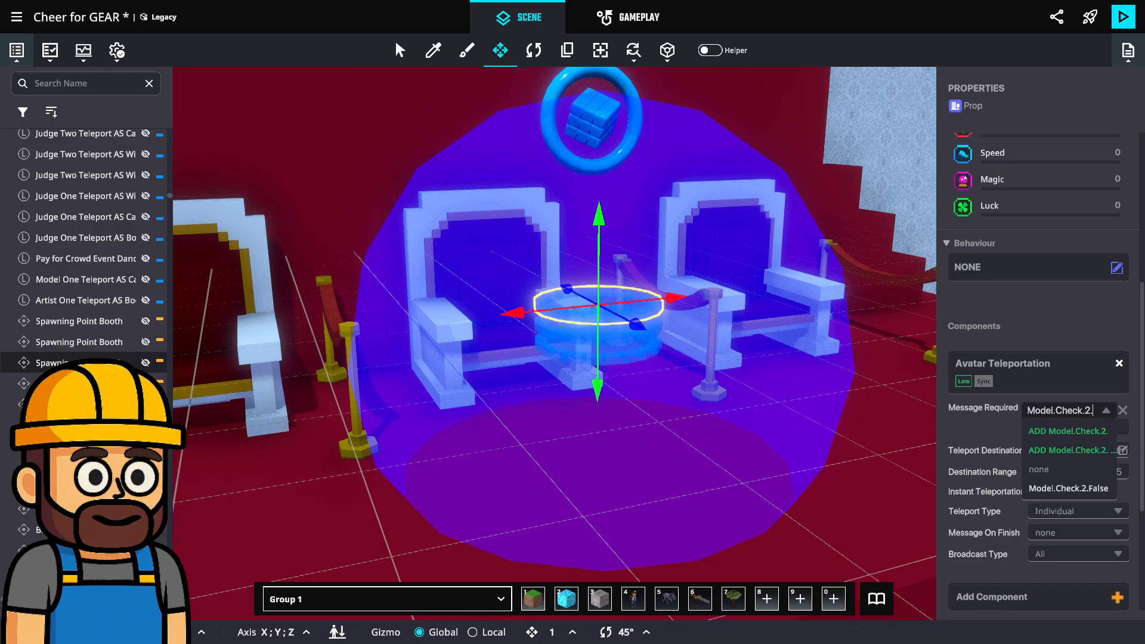
click(1068, 488)
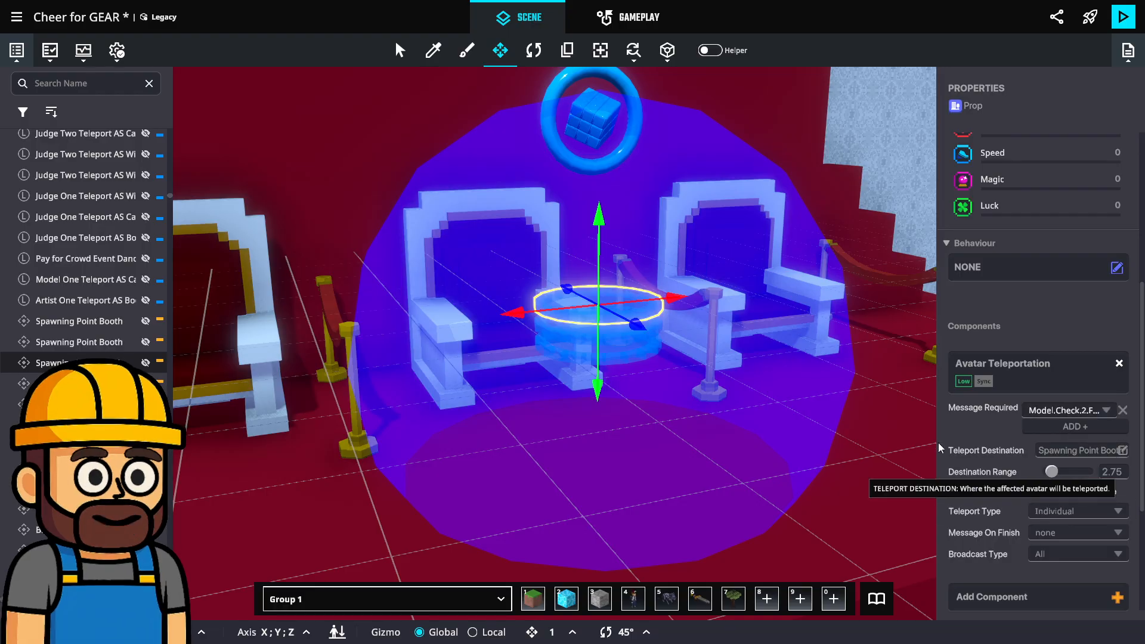
Duplicate the Model.Check.2.False booth, stack the copy on top, and set its required message to Model.Check.3.False.
key(ctrl+d)
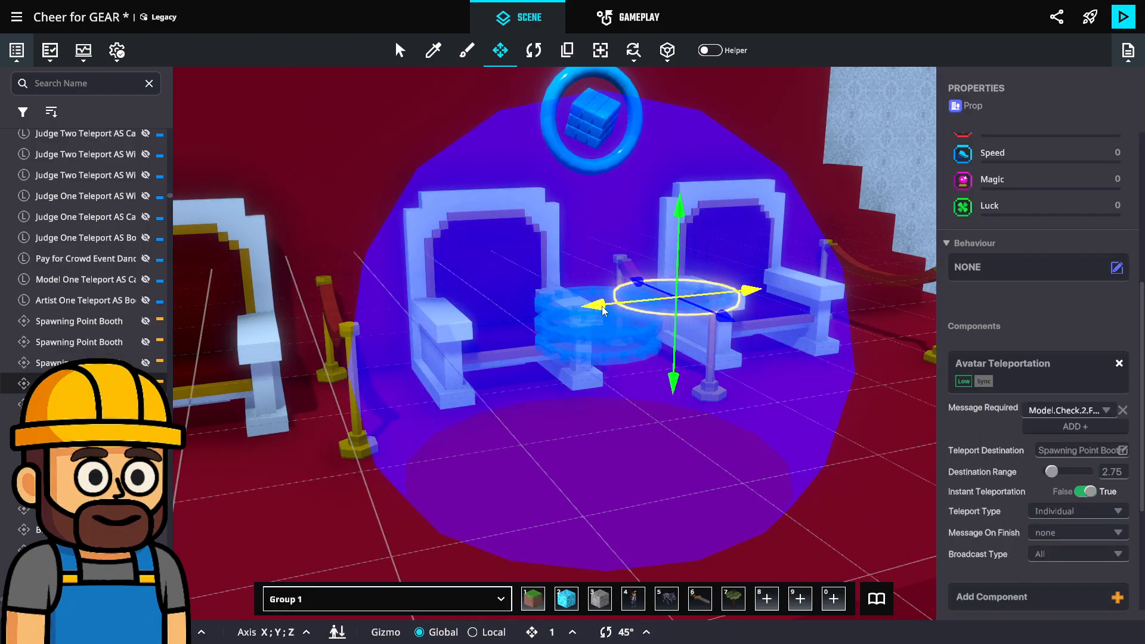
drag(562, 317, 520, 322)
drag(598, 379, 598, 357)
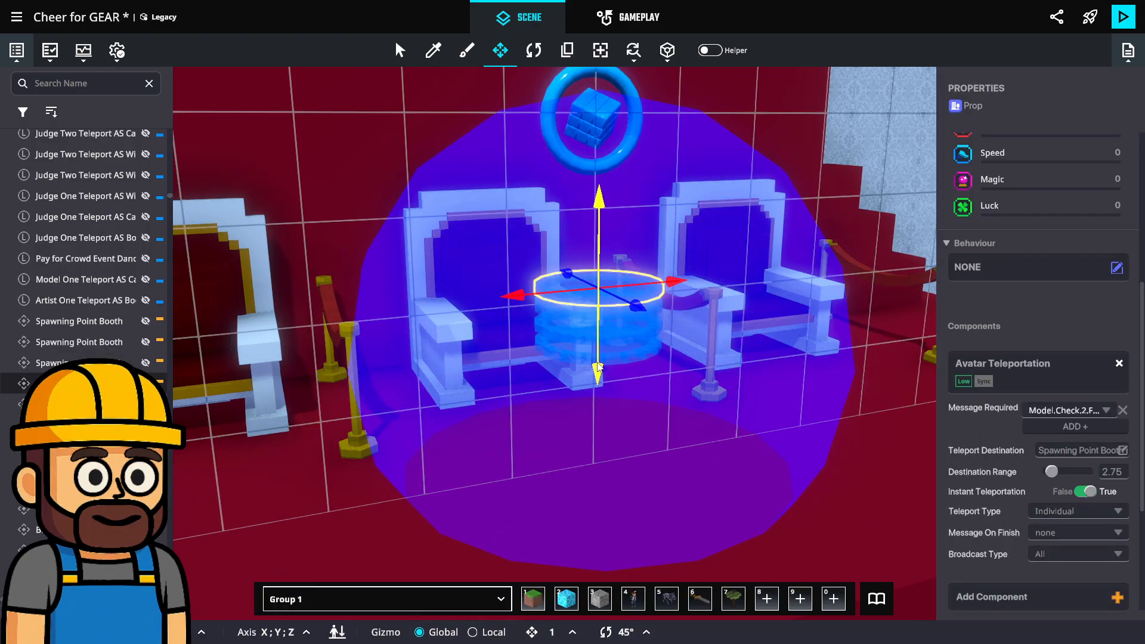
click(1073, 409)
key(ctrl+v)
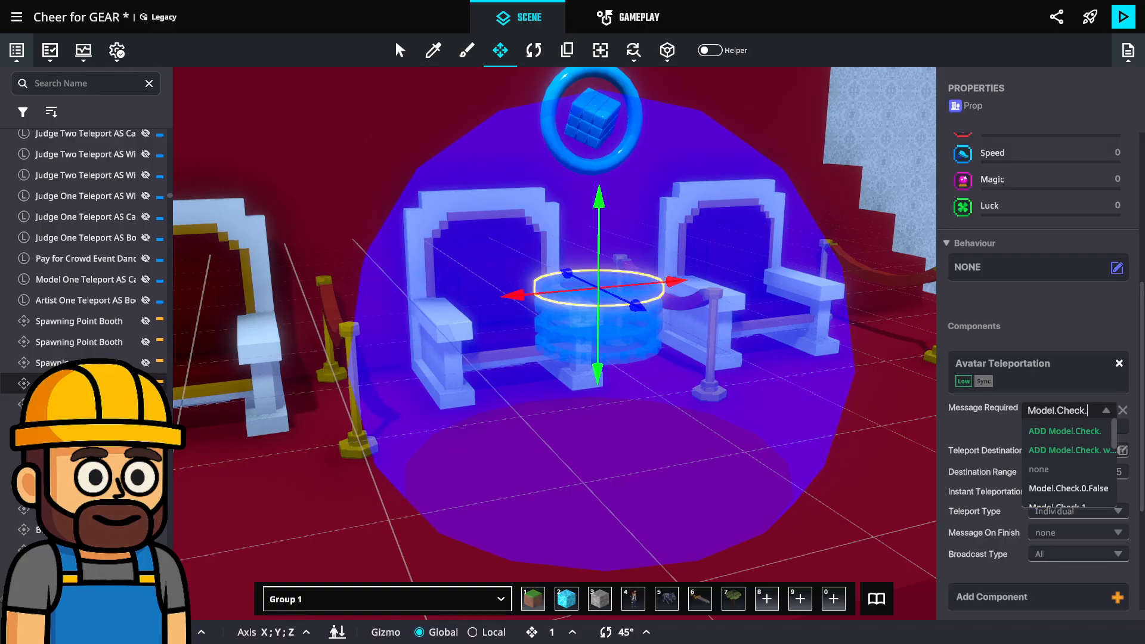
text(3.f)
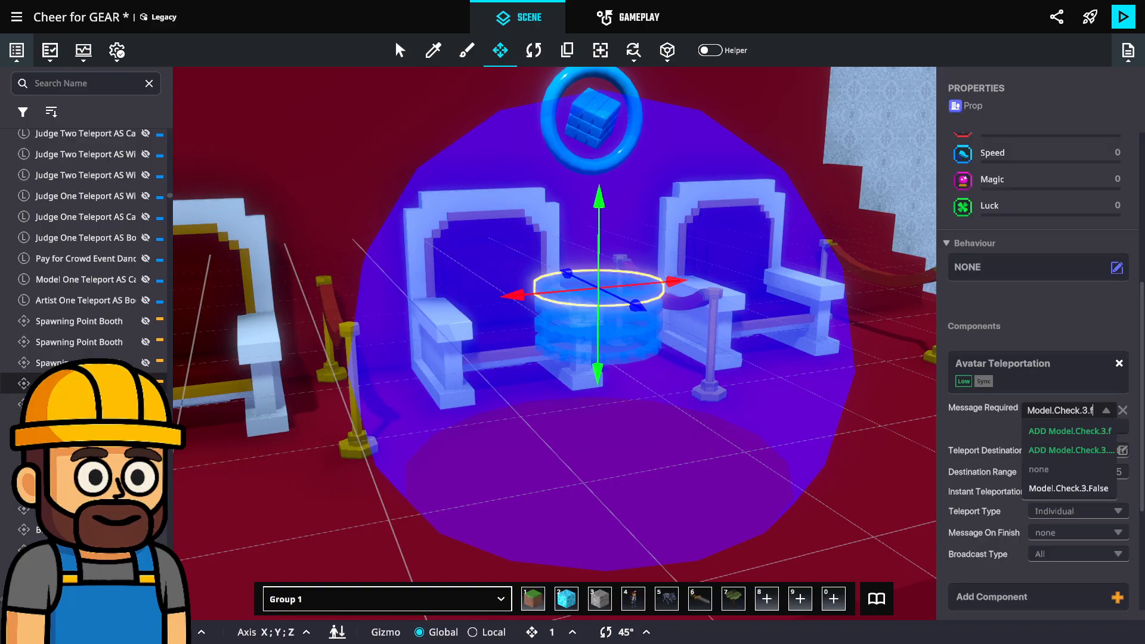
click(1073, 489)
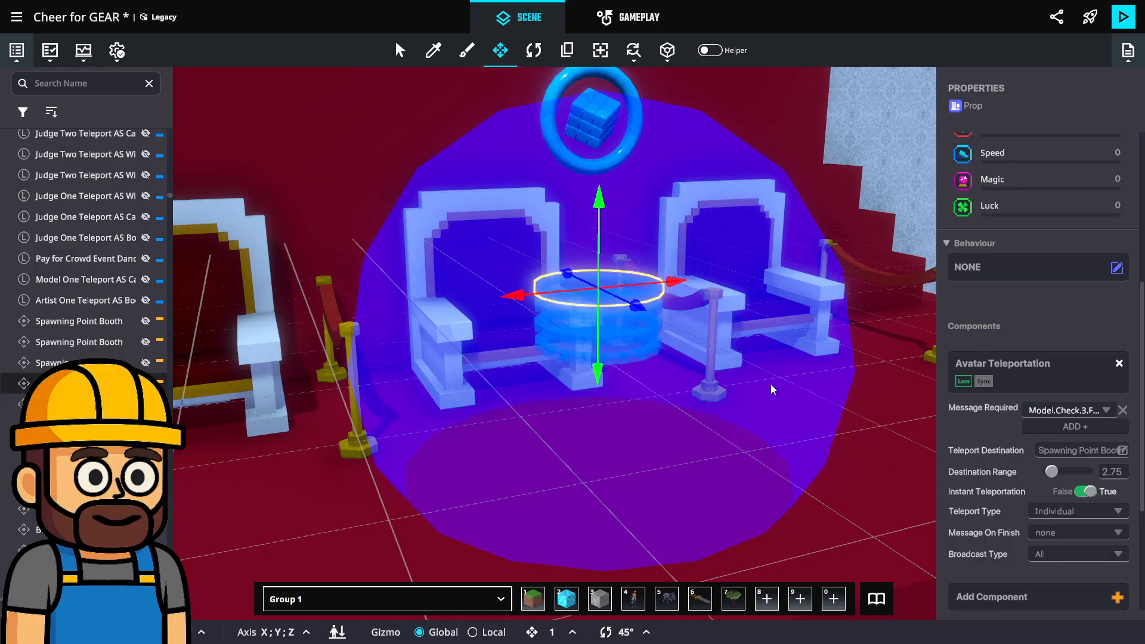
Stack a copy of the Model.Check.3.False booth on top and set its required message to Model.Check.4.False.
key(ctrl+d)
drag(597, 290, 520, 297)
drag(599, 364, 593, 347)
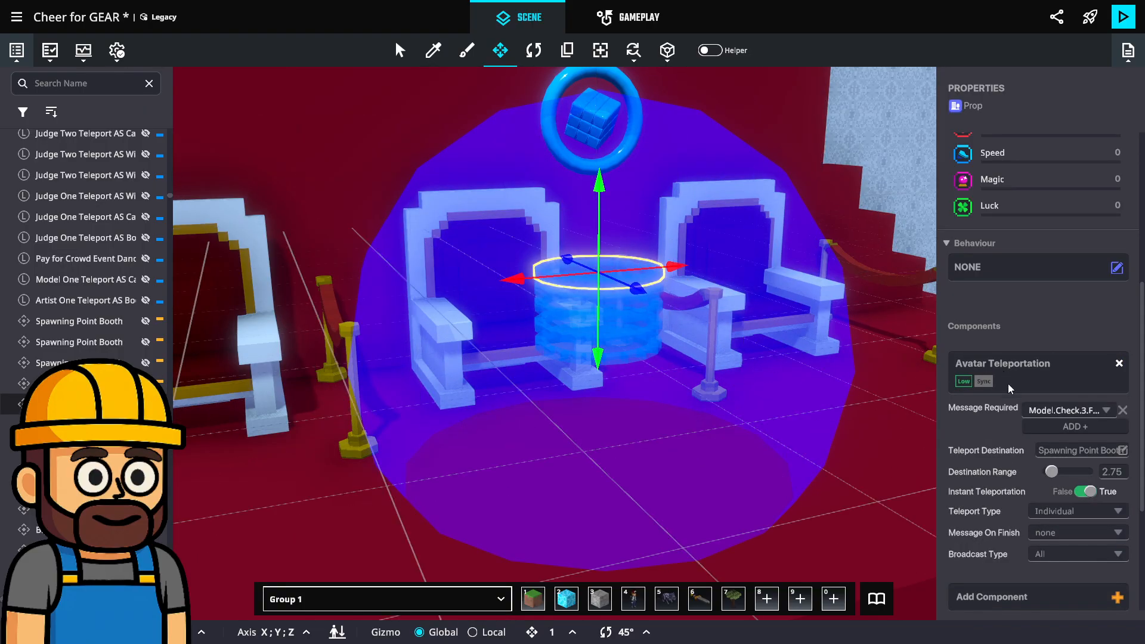
click(1057, 409)
text(.4.f)
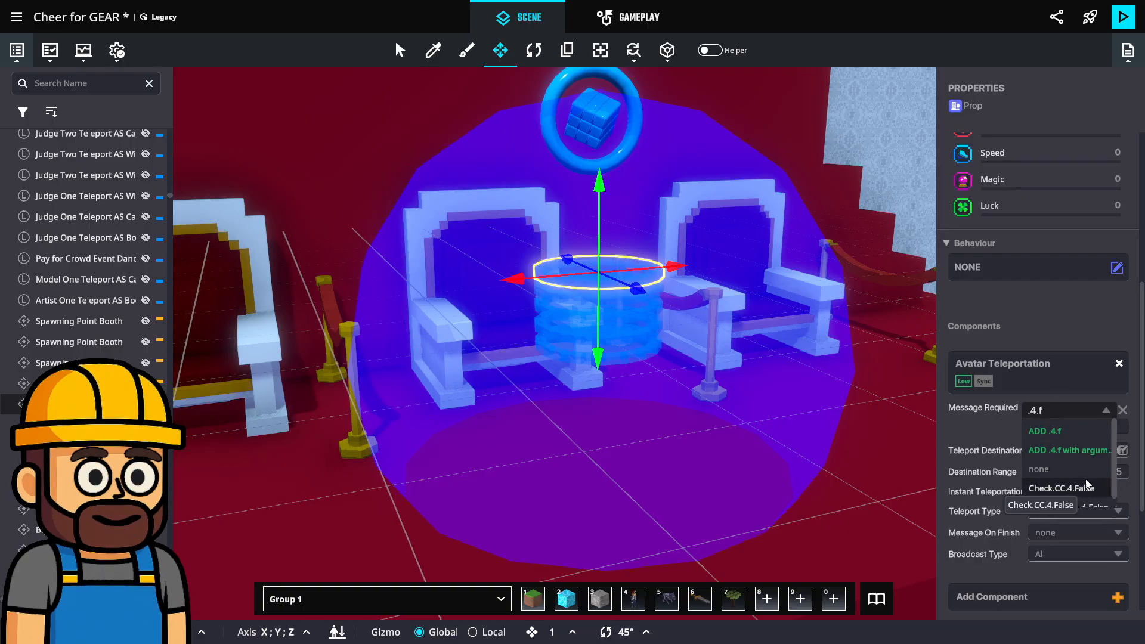
scroll(1089, 500, down, 1)
click(1068, 495)
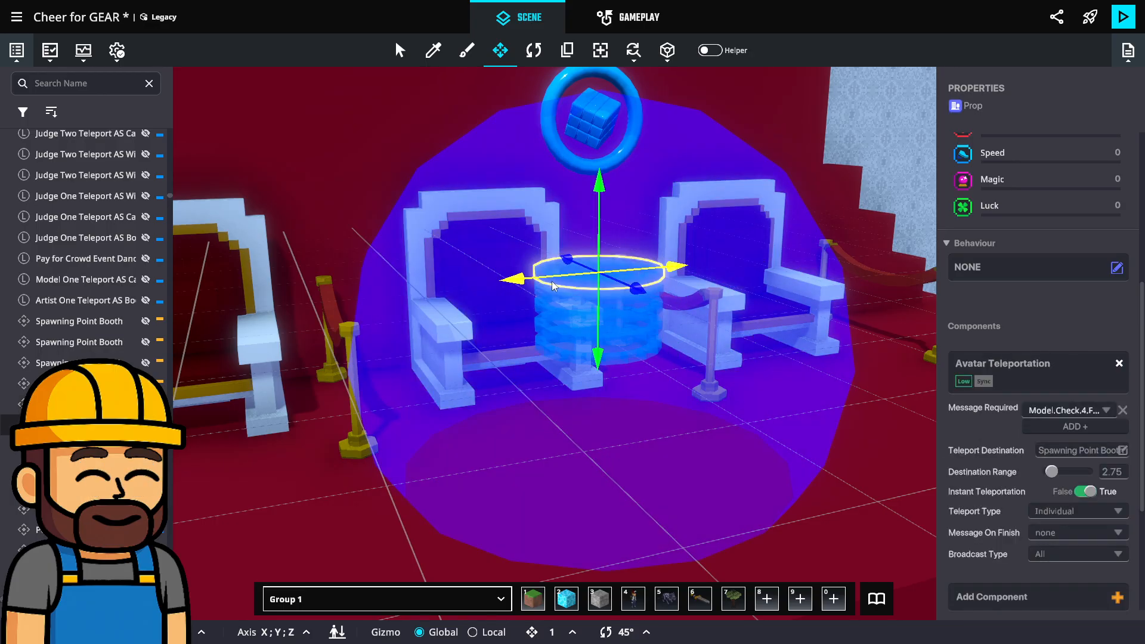
Raise a copy of the Model.Check.4.False booth to the top of the stack and set its required message to Model.Check.5.False.
drag(595, 353, 594, 337)
click(1077, 411)
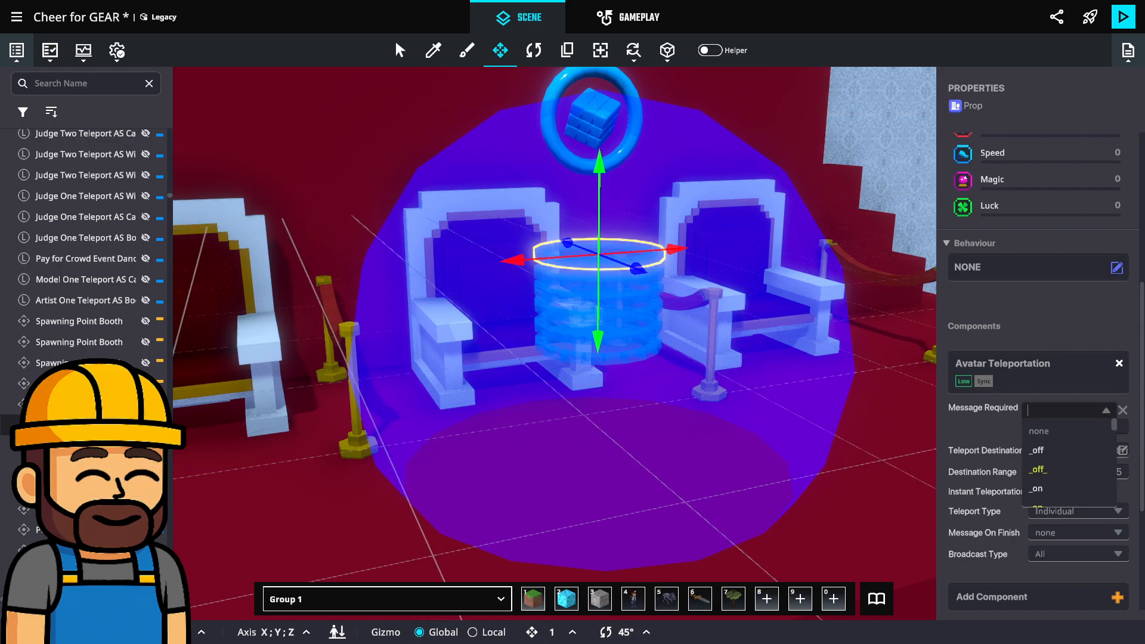
text(Model.Check.5.f)
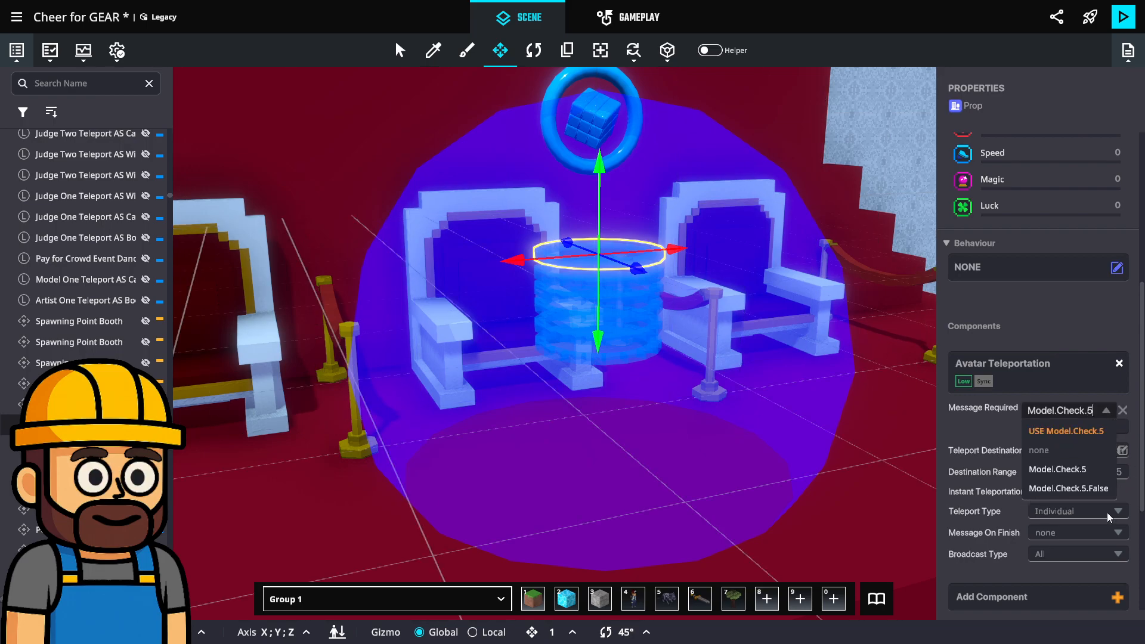
click(1078, 492)
Align a copy of the Model.Check.5.False booth on top of the stack and set its required message to Model.Check.6.False.
click(760, 330)
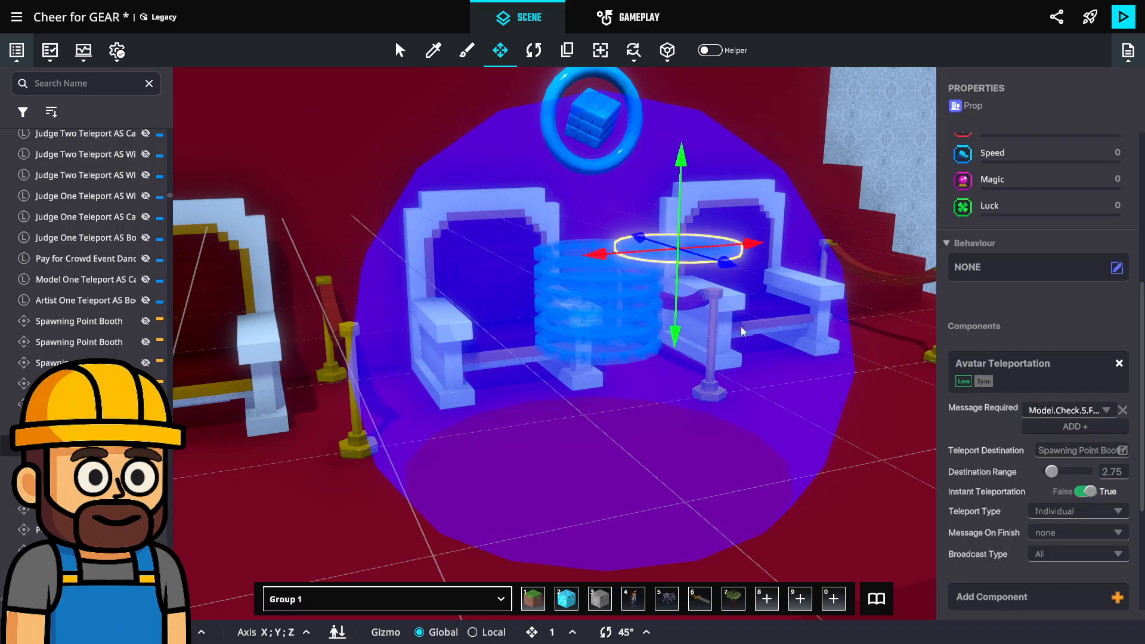
drag(572, 267, 544, 273)
drag(587, 328, 588, 308)
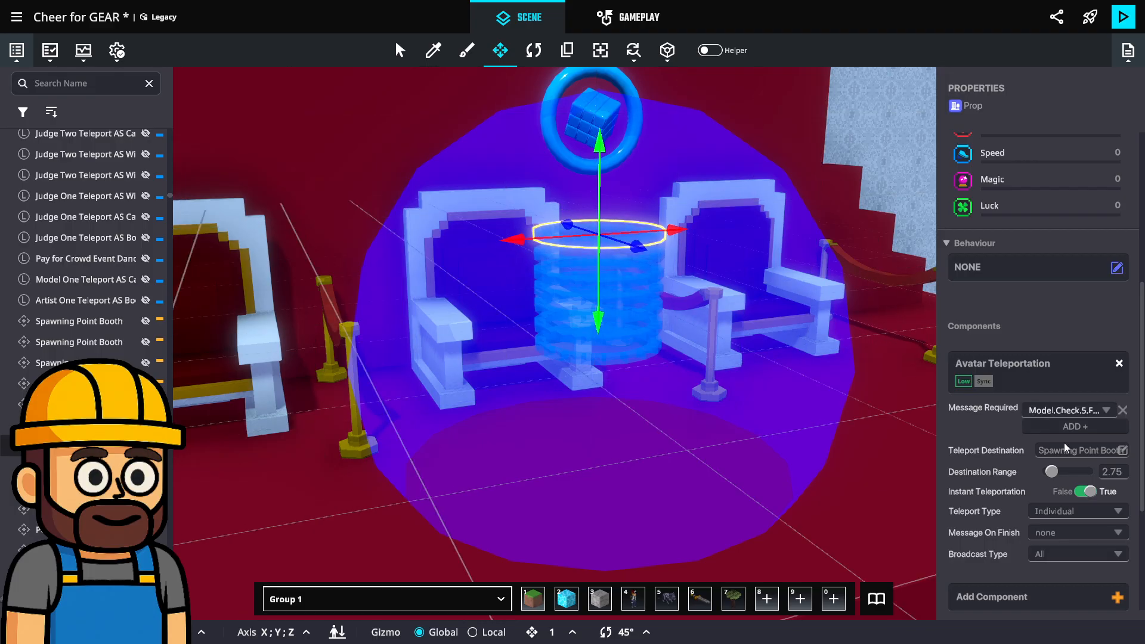
click(1079, 413)
text(Model.Check.)
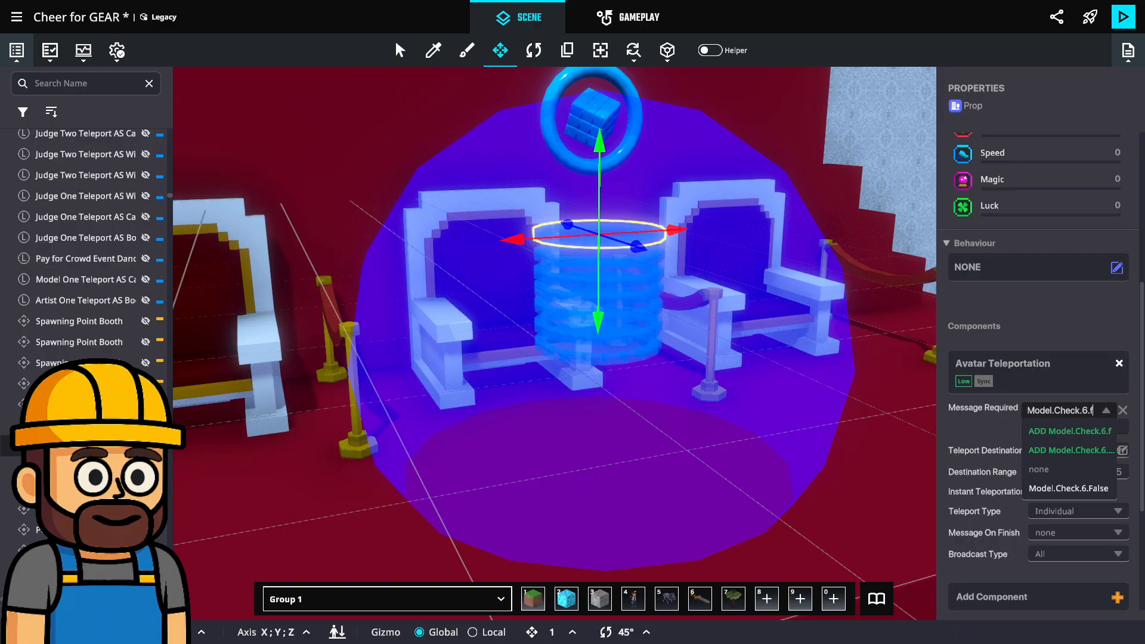
click(1104, 489)
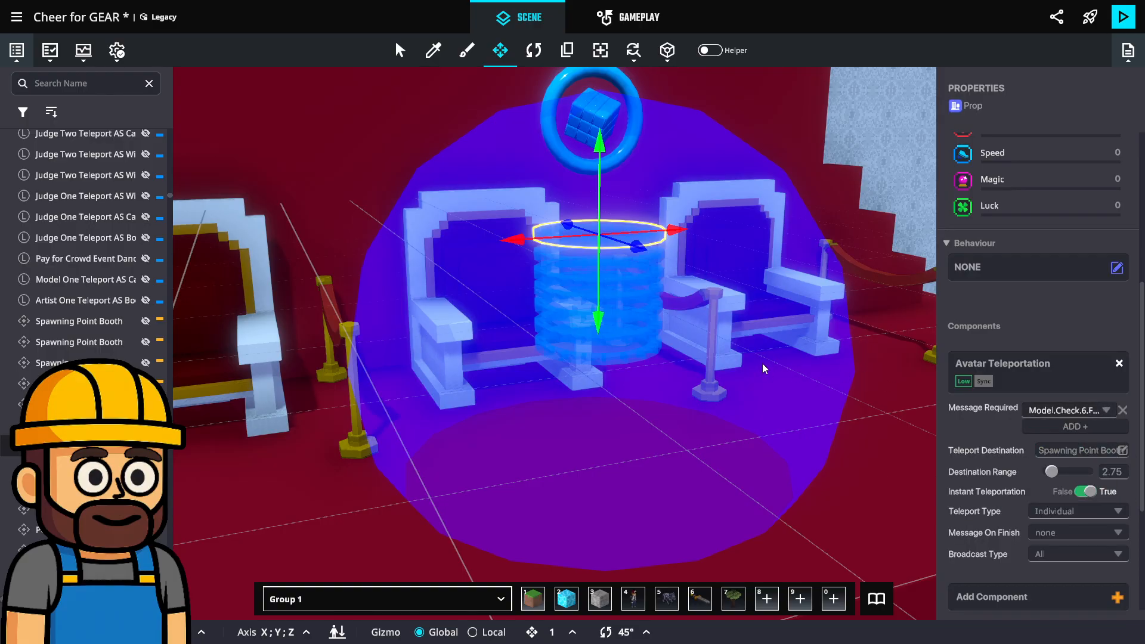
Duplicate the Model.Check.6.False booth, place the copy at the top of the stack, and set its required message to Model.Check.7.False.
key(ctrl+d)
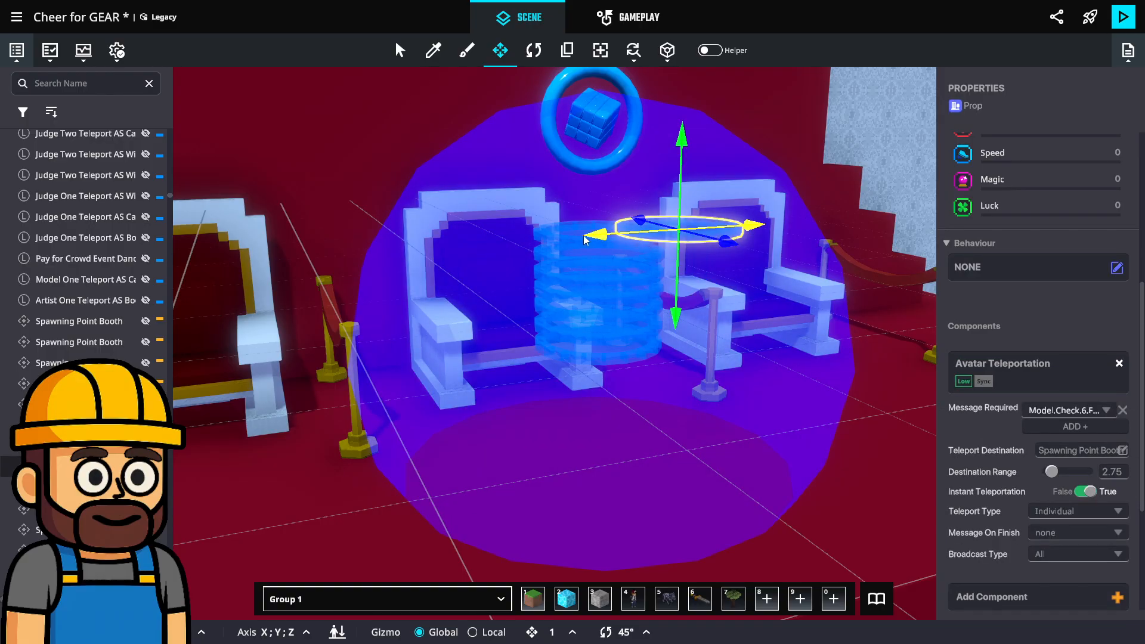
drag(588, 238, 542, 246)
drag(593, 331, 594, 311)
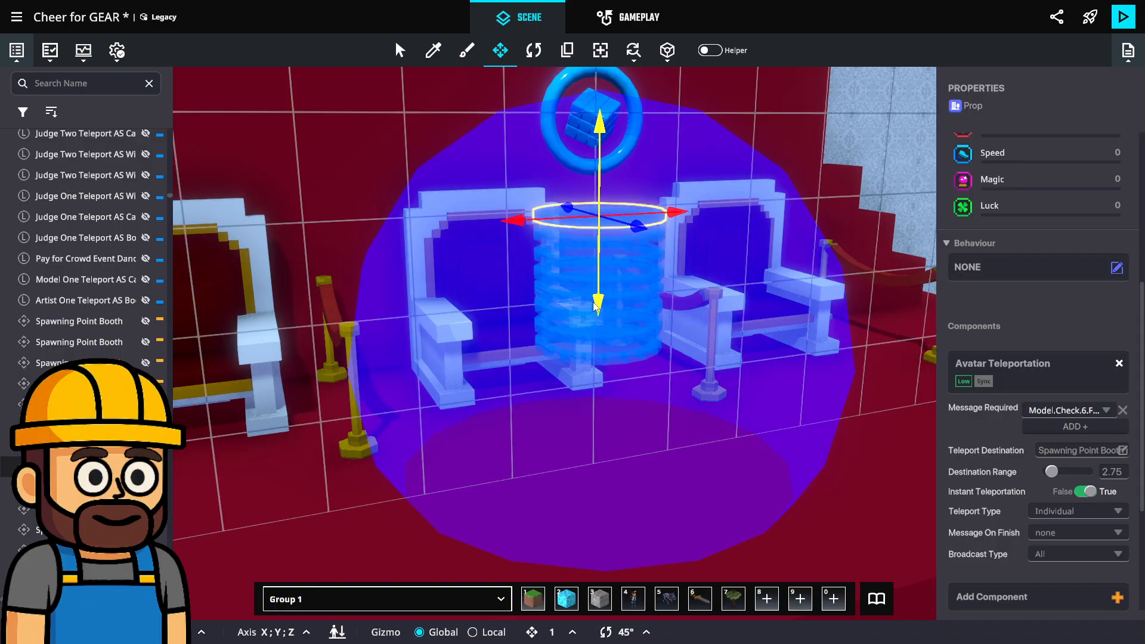
click(1061, 406)
text(Model.Check.7)
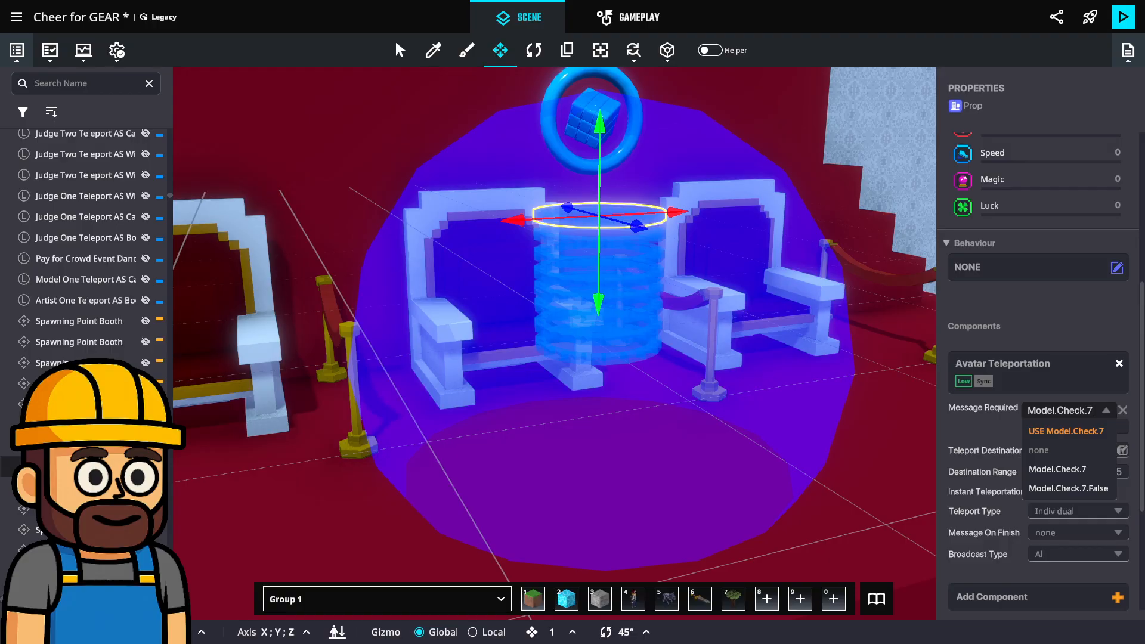
click(1085, 493)
Deselect the top booth and save the experience.
scroll(799, 453, down, 3)
key(Escape)
middle_drag(780, 489, 688, 424)
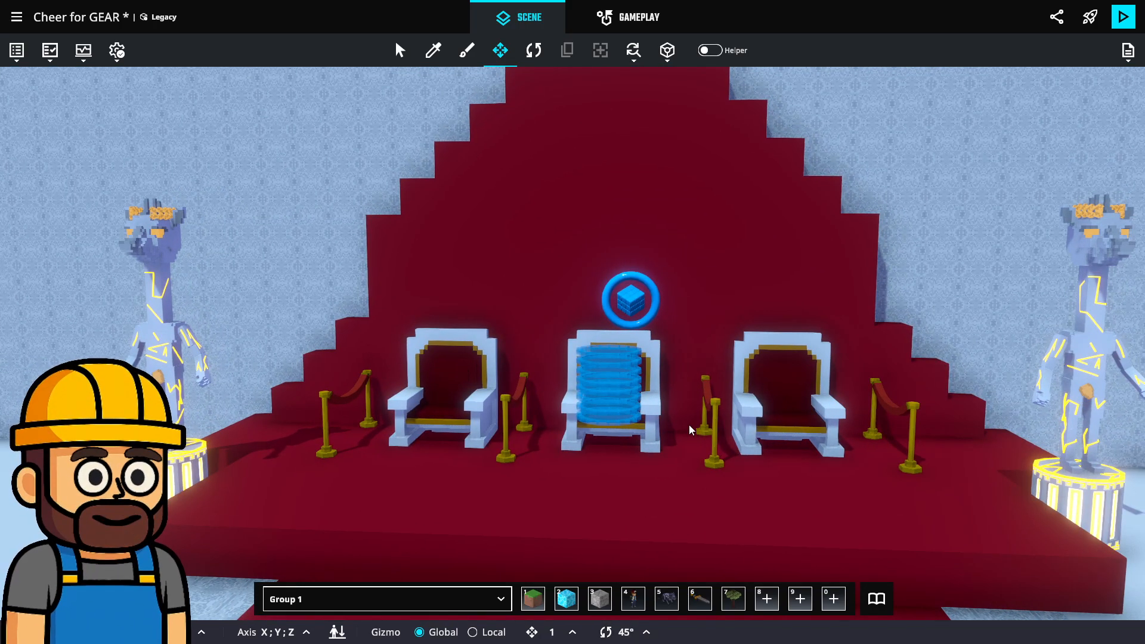
key(ctrl+s)
click(675, 361)
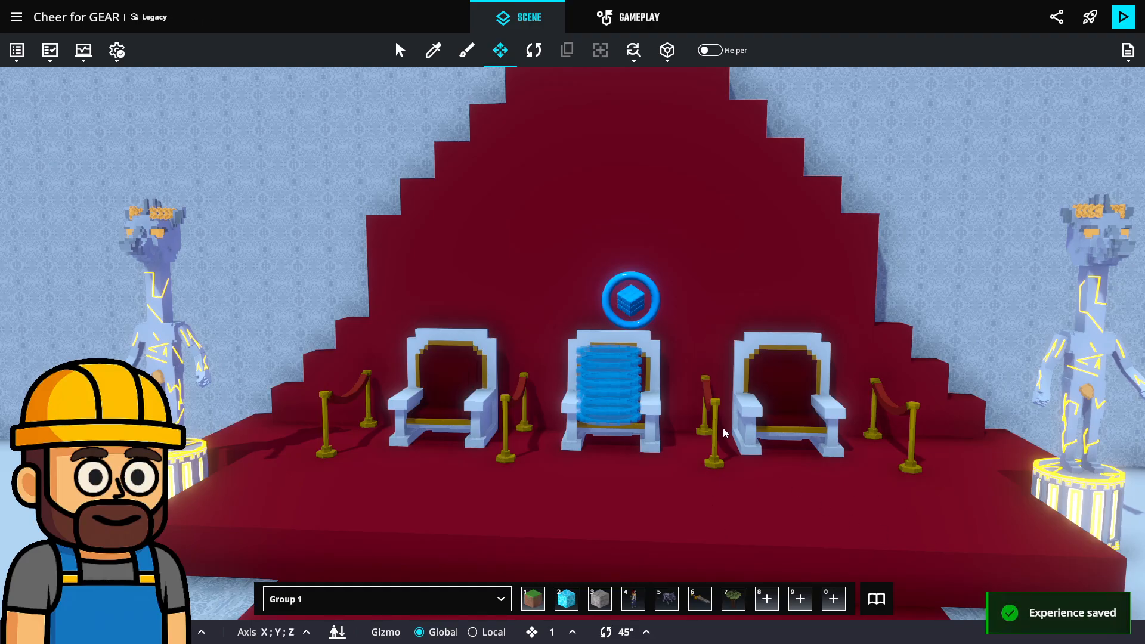
Inspect the stacked teleport booths in the judges' area and the runway they face.
middle_drag(724, 428, 792, 433)
right_drag(585, 394, 608, 393)
scroll(791, 380, up, 3)
right_drag(850, 389, 823, 386)
middle_drag(615, 374, 724, 398)
scroll(724, 399, up, 2)
right_drag(724, 398, 945, 386)
key(a)
key(d)
key(e)
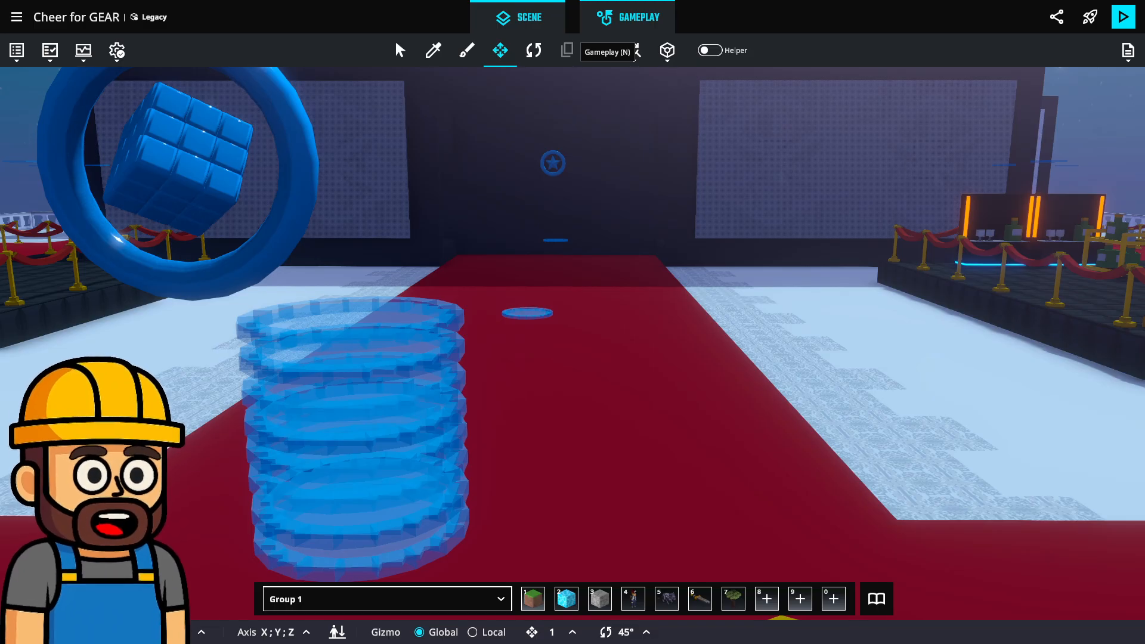
Review the Array Checker game rules from Array 7 up to the Compare numbers rules and switch to the Loop Timer/Theme Picker board.
click(636, 51)
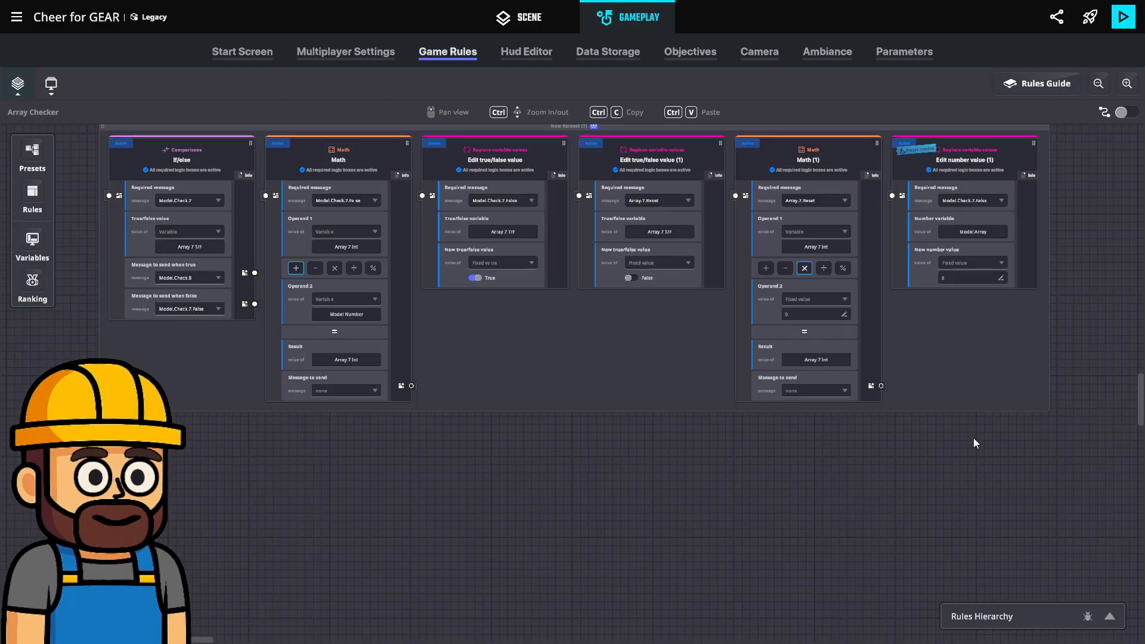
ctrl+scroll(736, 493, down, 2)
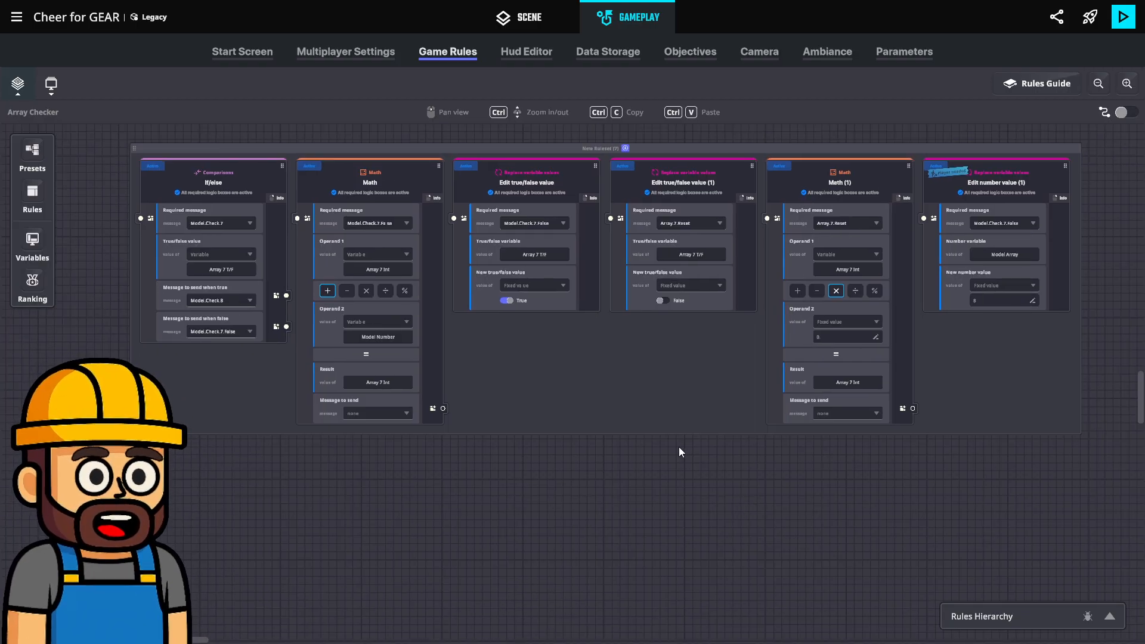
ctrl+scroll(679, 447, down, 1)
scroll(657, 418, up, 4)
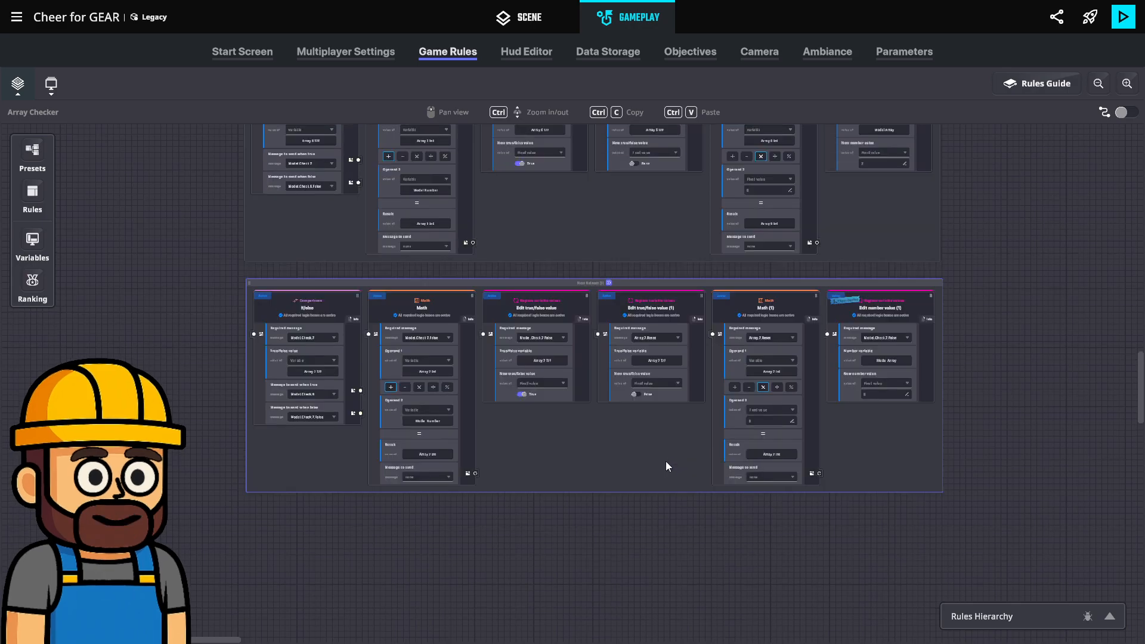
scroll(688, 460, up, 3)
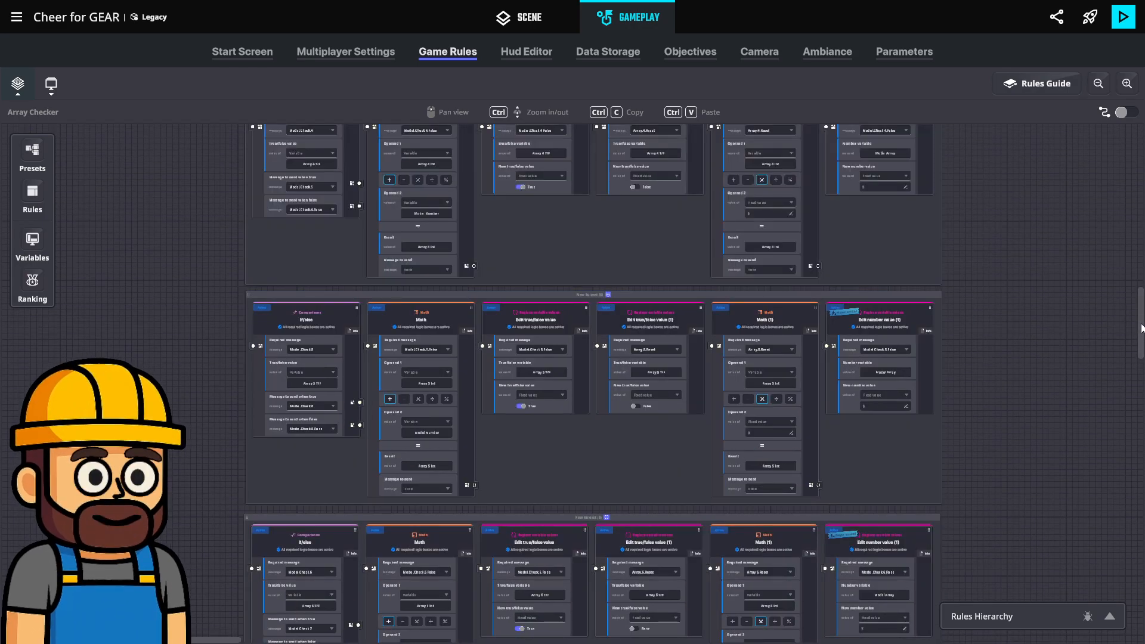
scroll(1140, 328, up, 6)
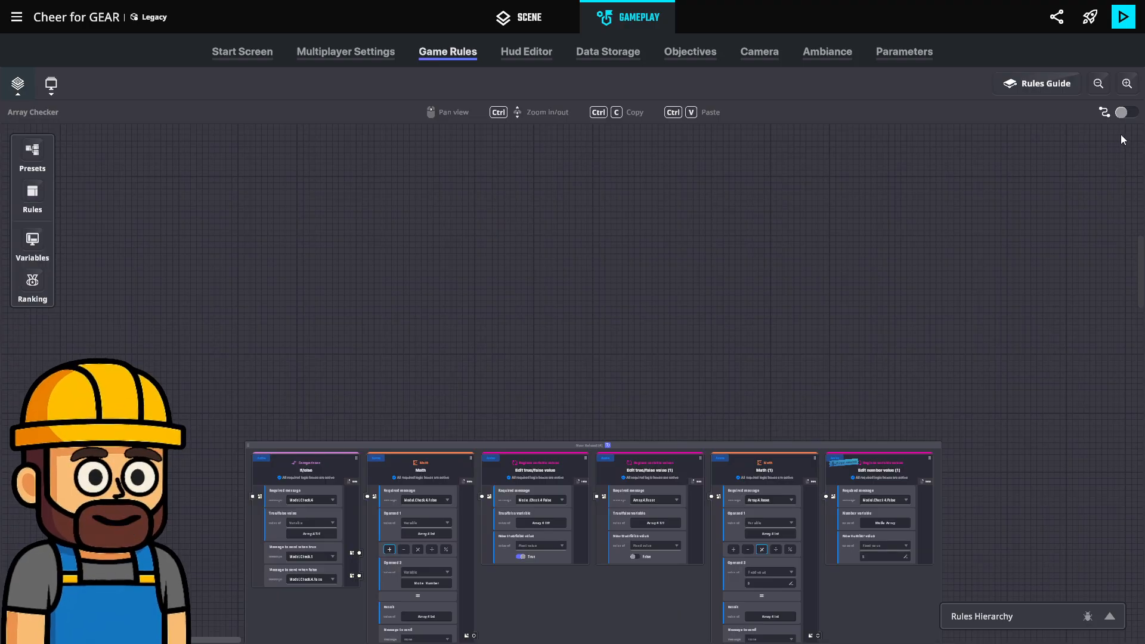
scroll(1123, 135, up, 3)
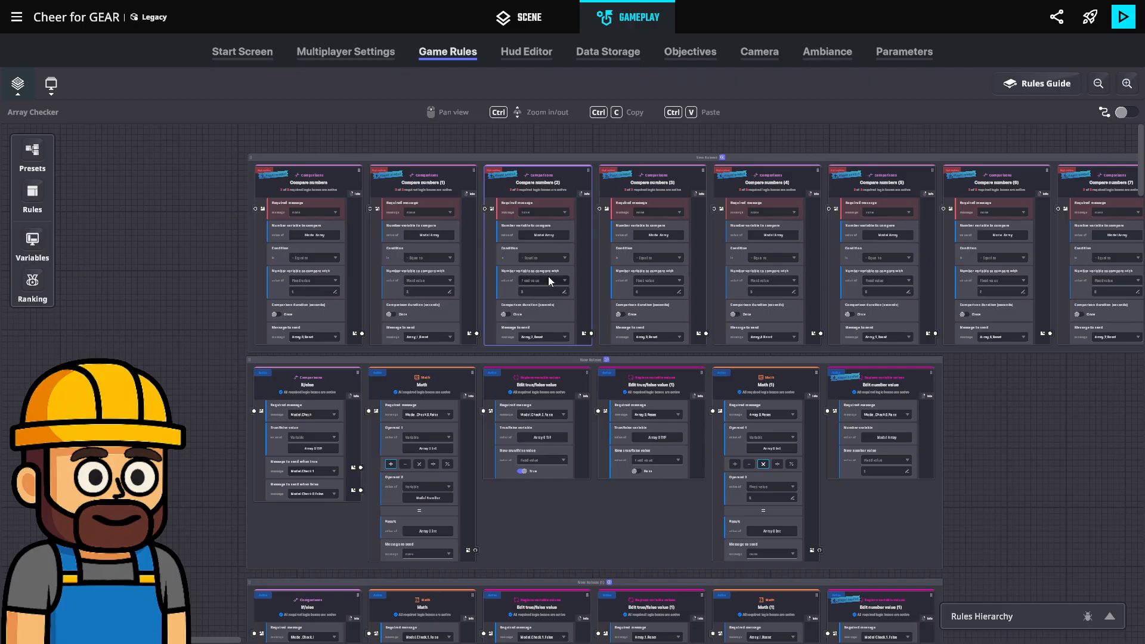
scroll(412, 349, down, 3)
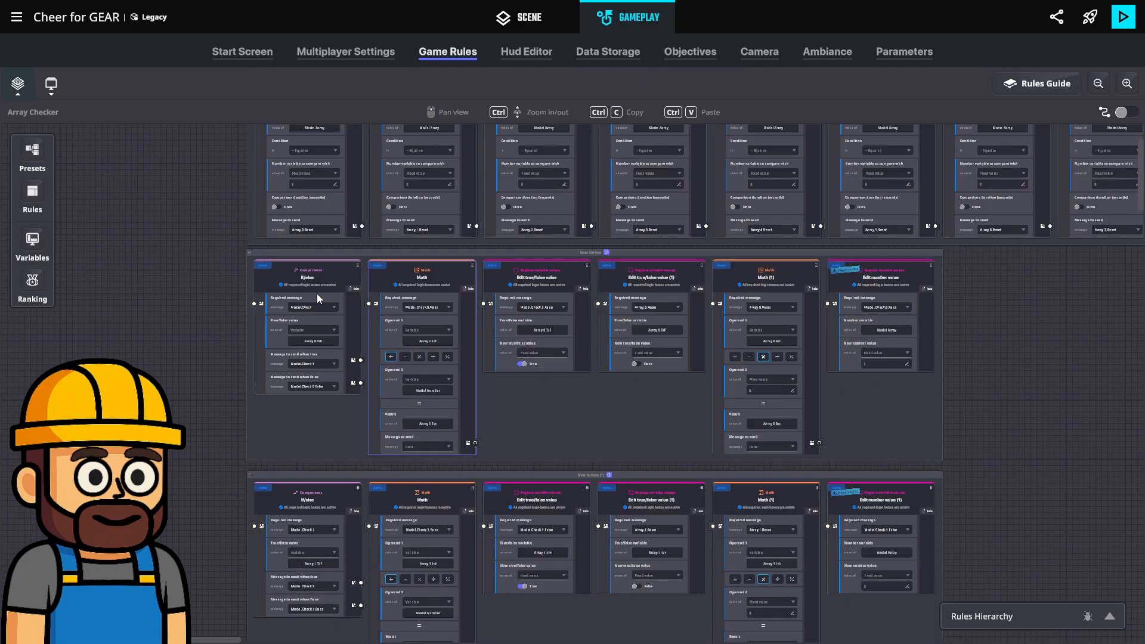
click(18, 83)
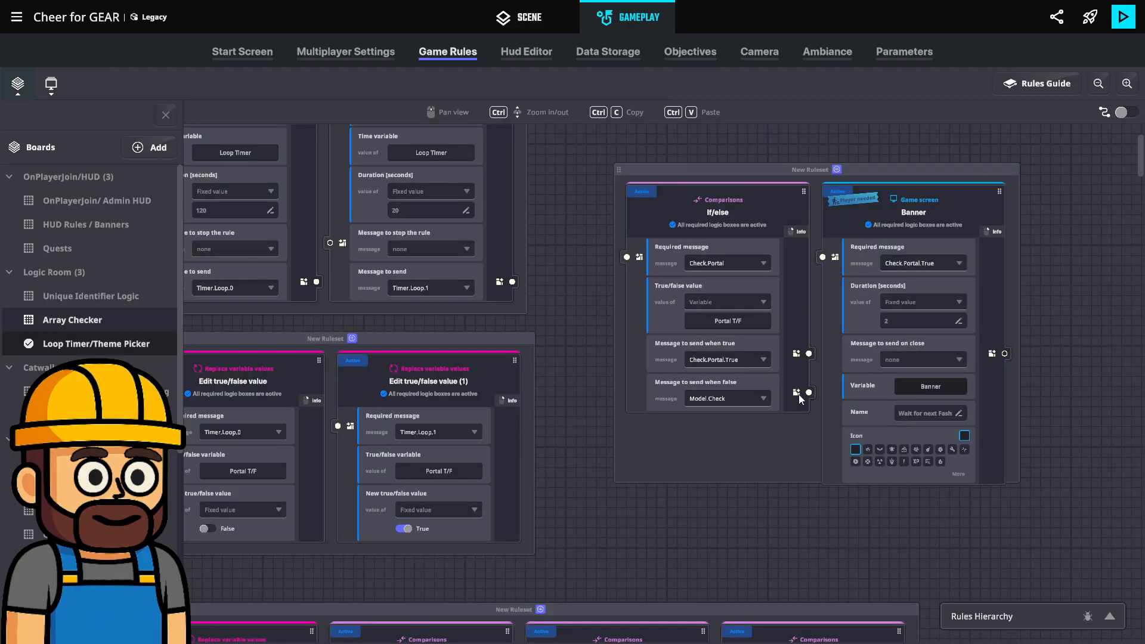
Examine the Loop Timer, Portal T/F and Check.Portal rules on the Loop Timer/Theme Picker board with the board list closed.
click(166, 115)
drag(177, 276, 232, 373)
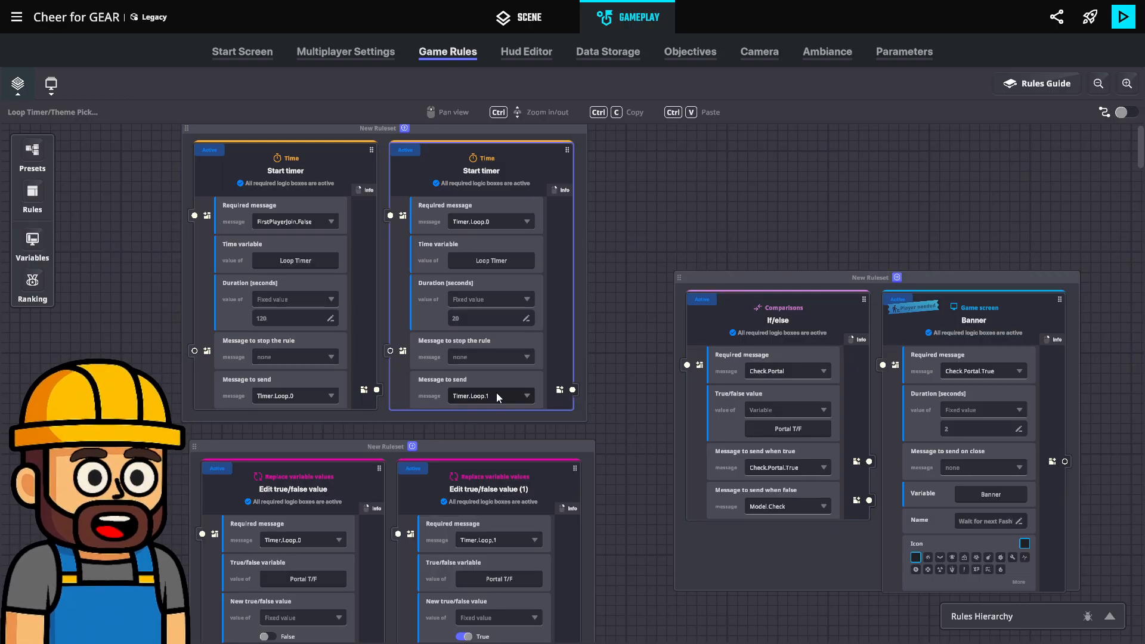
drag(639, 511, 565, 448)
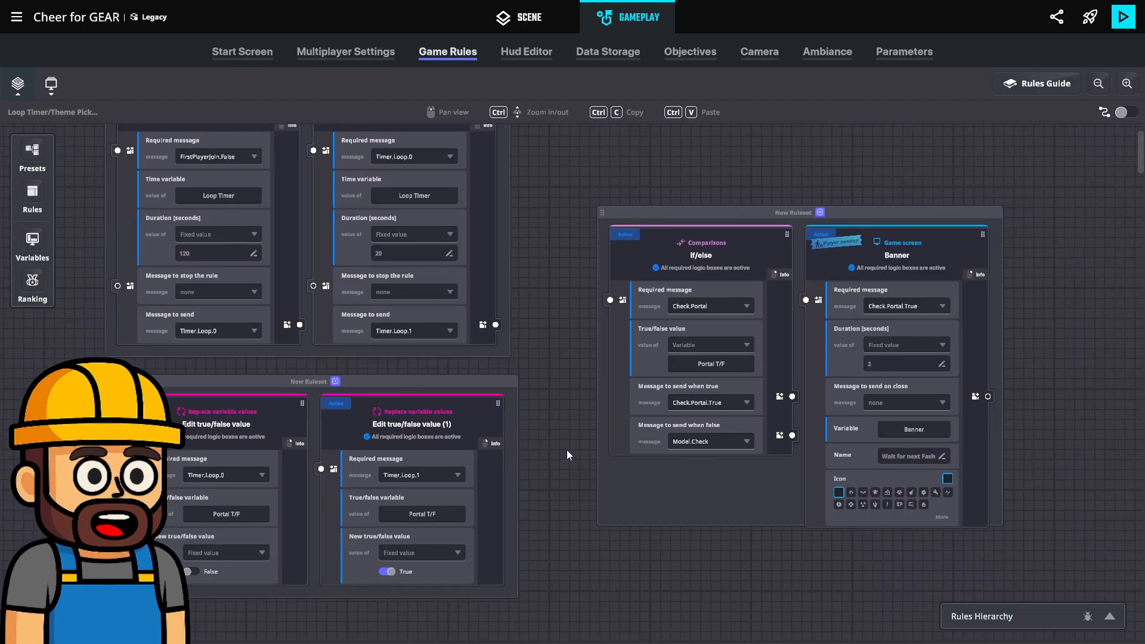
drag(545, 389, 527, 387)
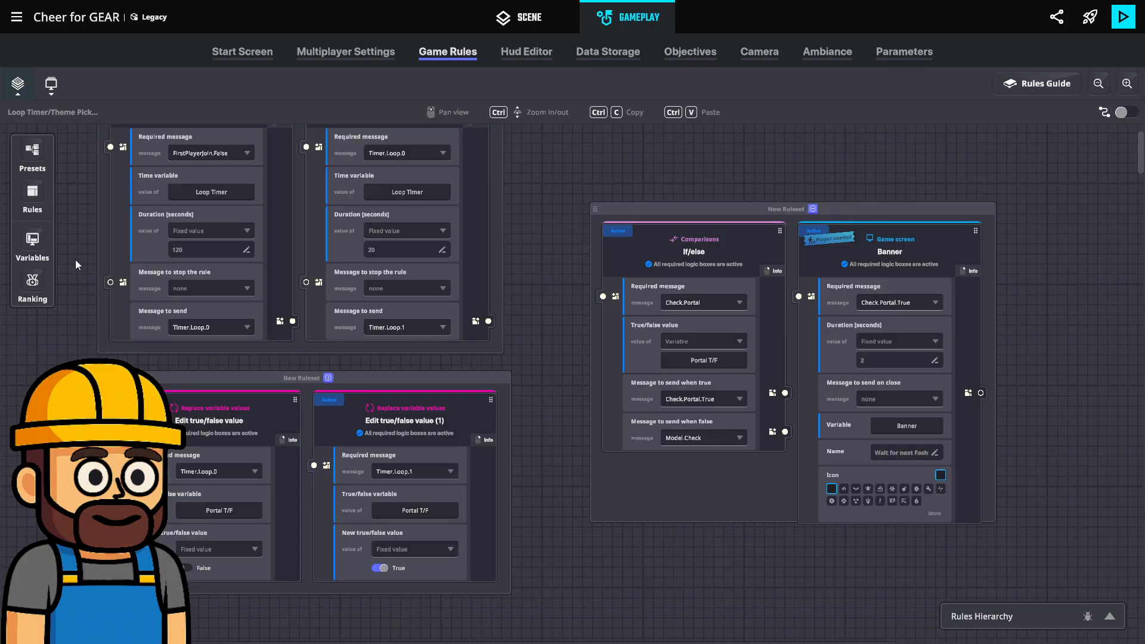
middle_drag(549, 358, 577, 349)
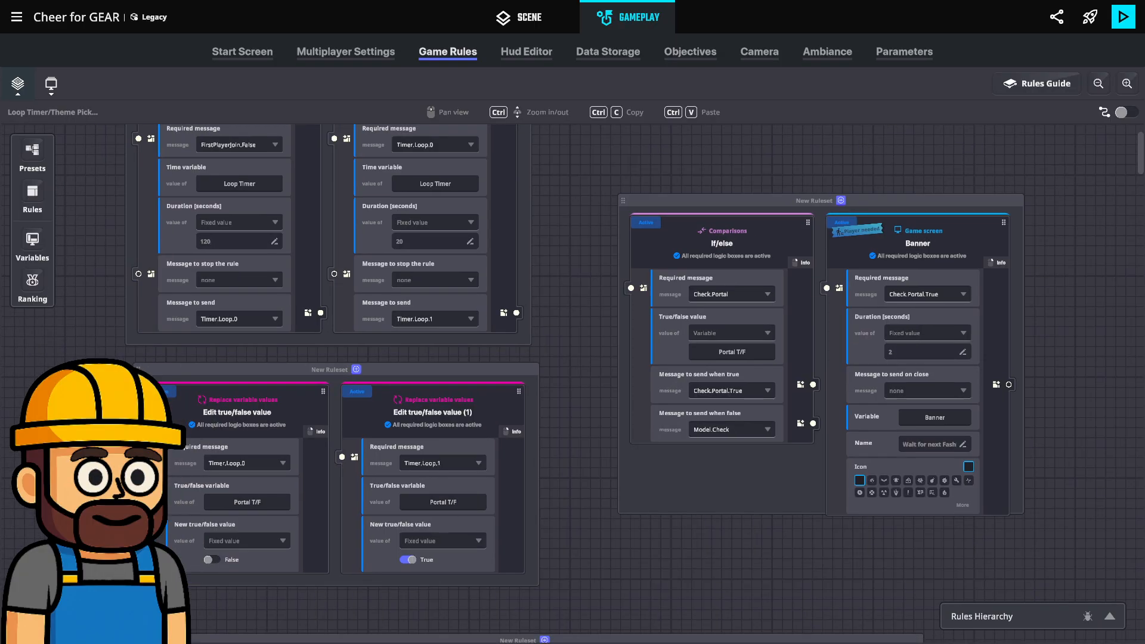
Inspect the settings of the Portal T/F variable in the variable list, then close the list.
click(33, 246)
scroll(235, 449, down, 10)
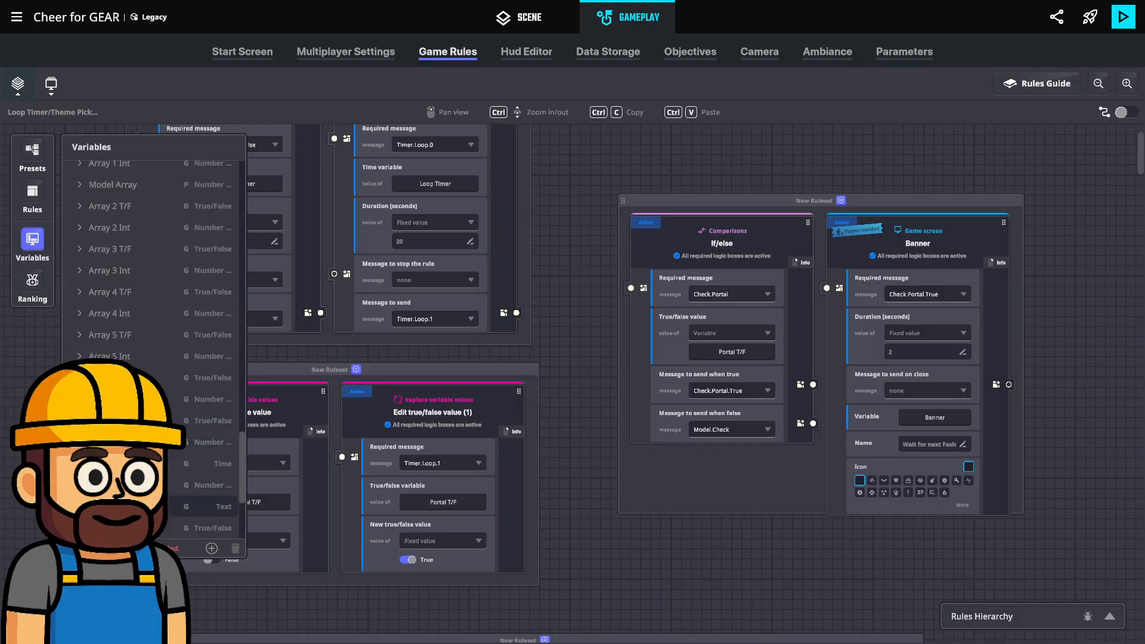
scroll(153, 350, down, 3)
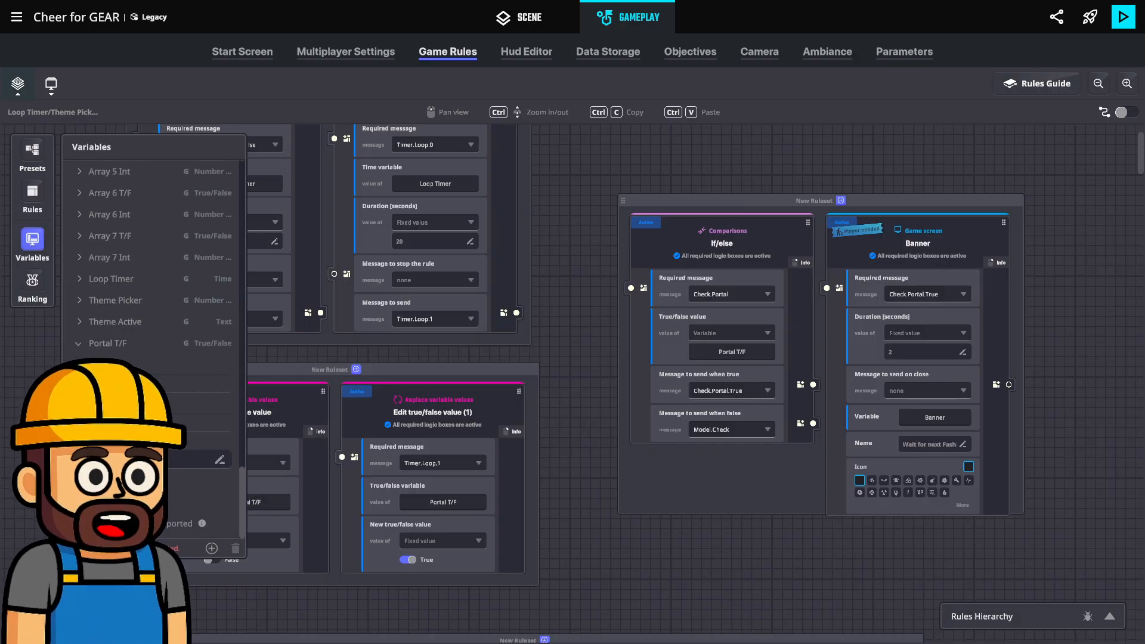
click(34, 245)
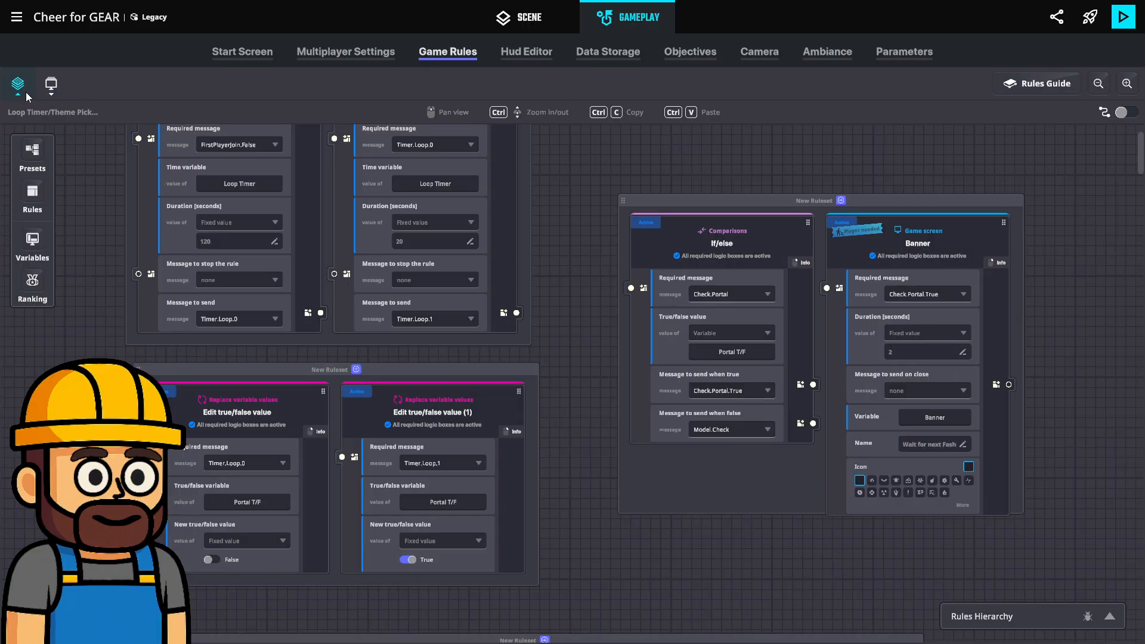
Look through the variable list for the Models Global, Model Number and Model Array variables and check their scope.
click(33, 241)
scroll(195, 387, down, 5)
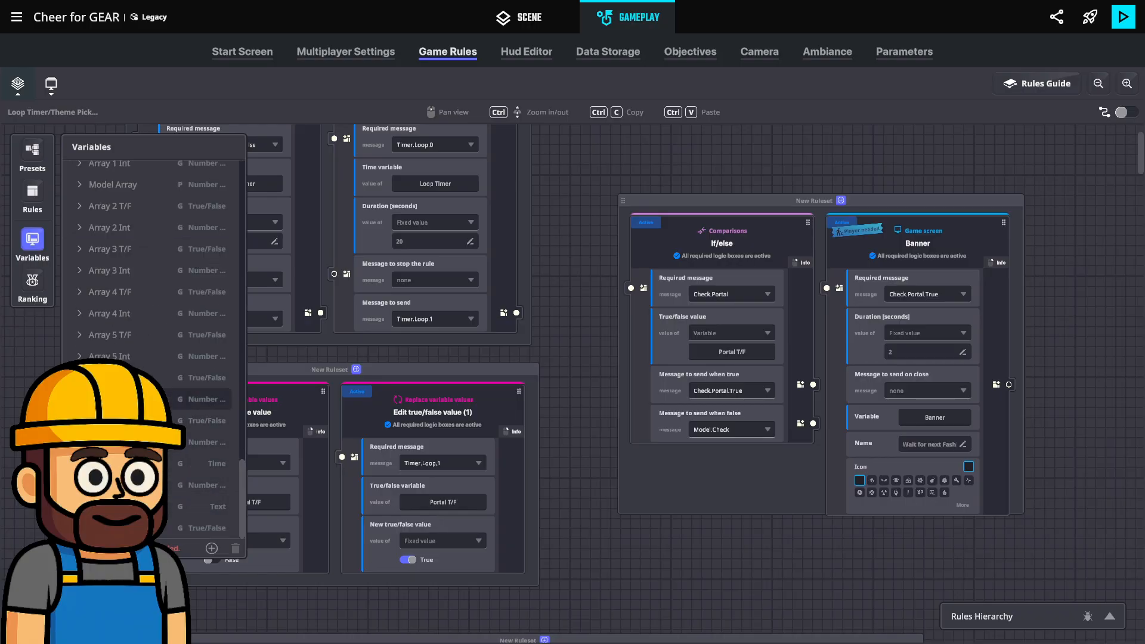
scroll(197, 394, up, 3)
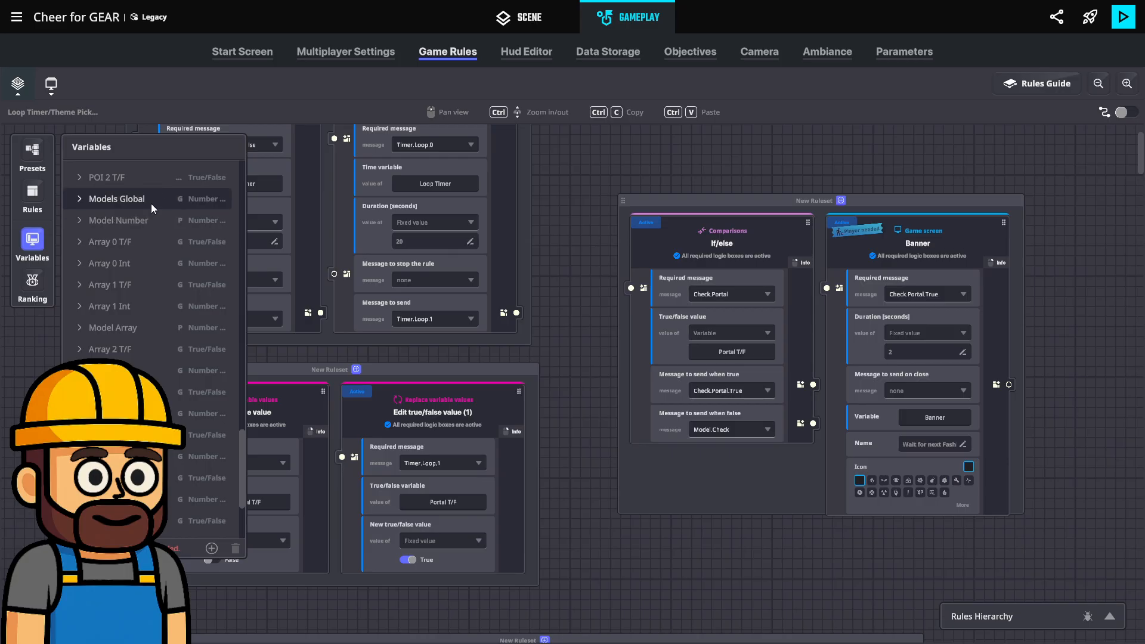
scroll(148, 221, up, 3)
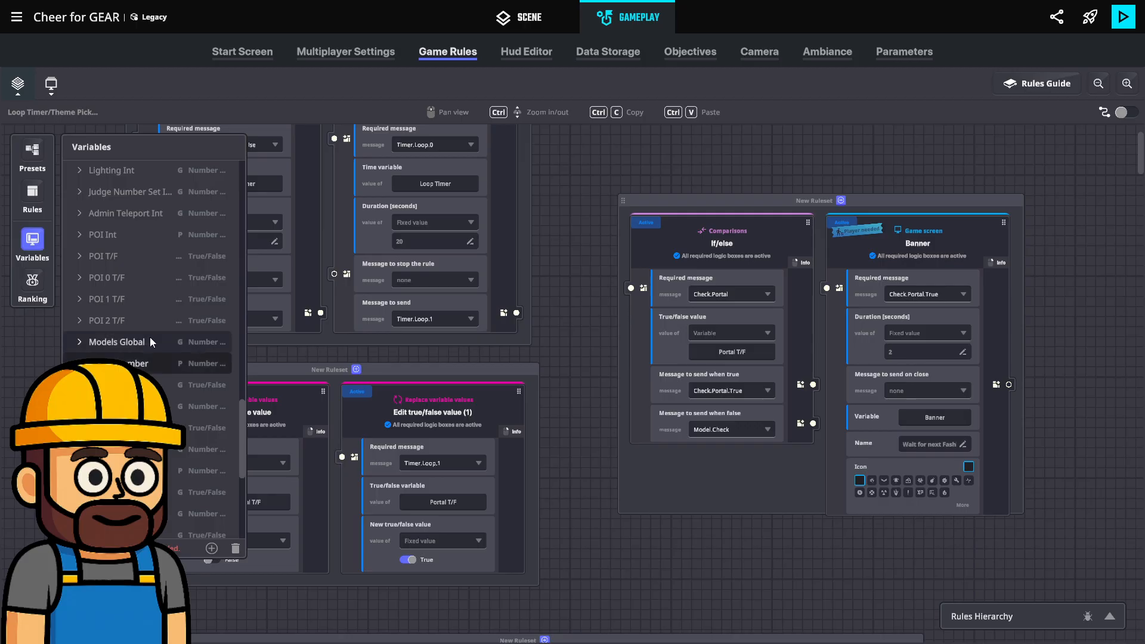
scroll(130, 353, down, 3)
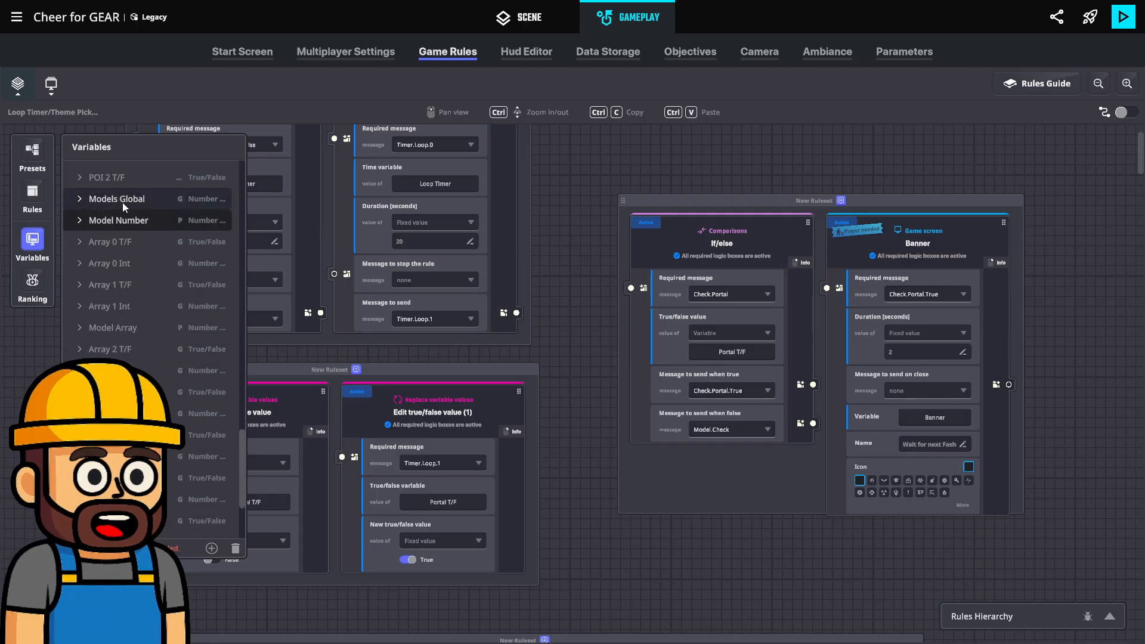
click(121, 219)
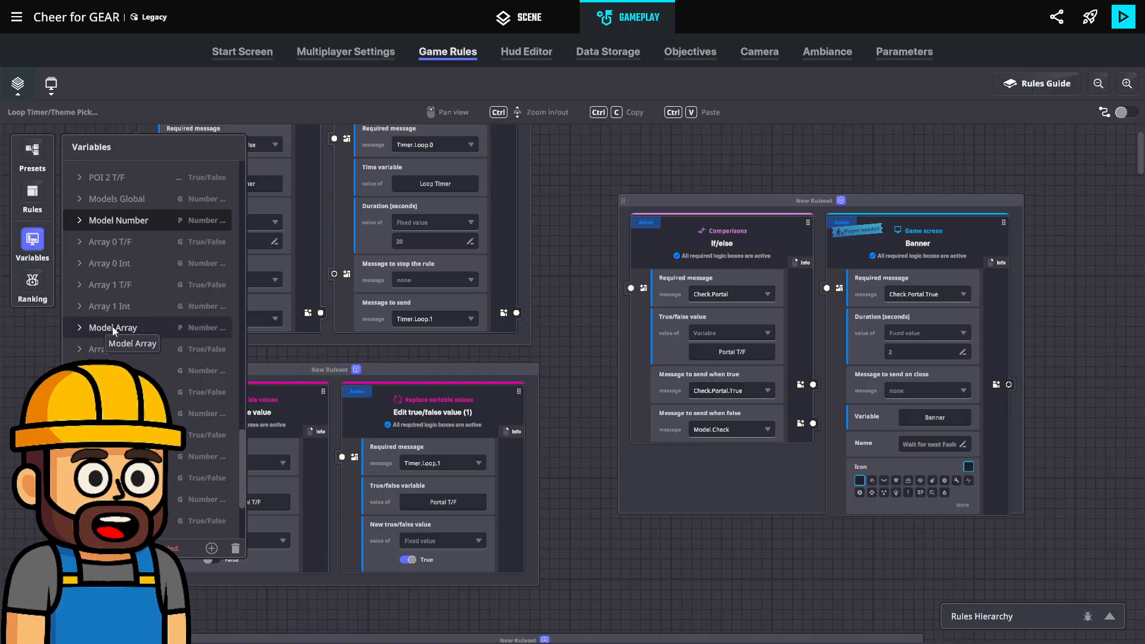
click(80, 328)
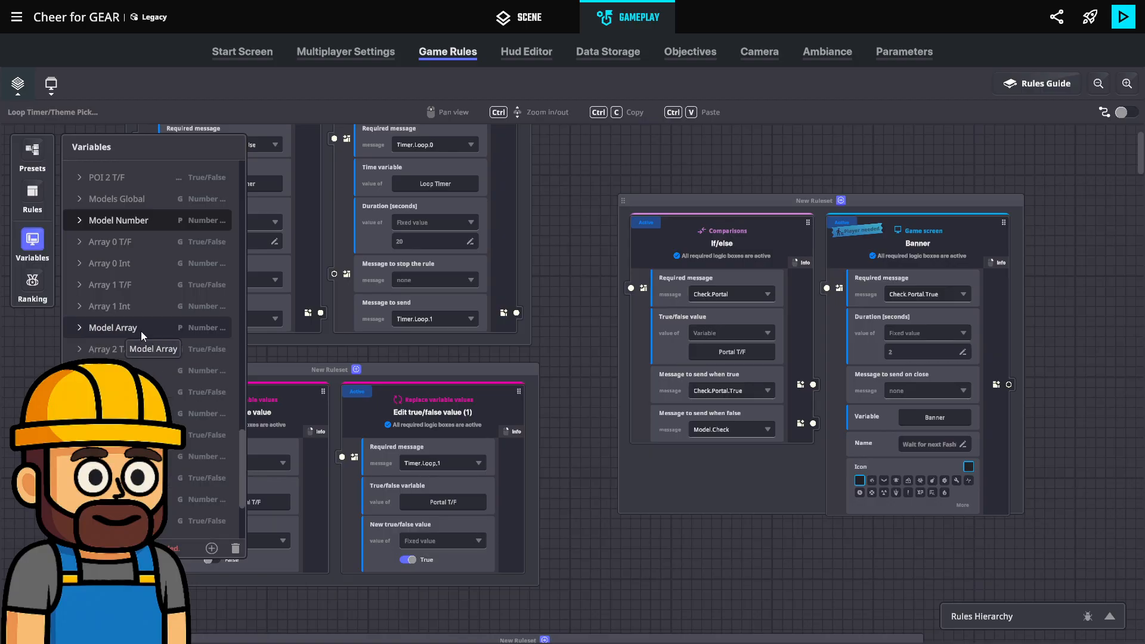
click(81, 328)
click(32, 240)
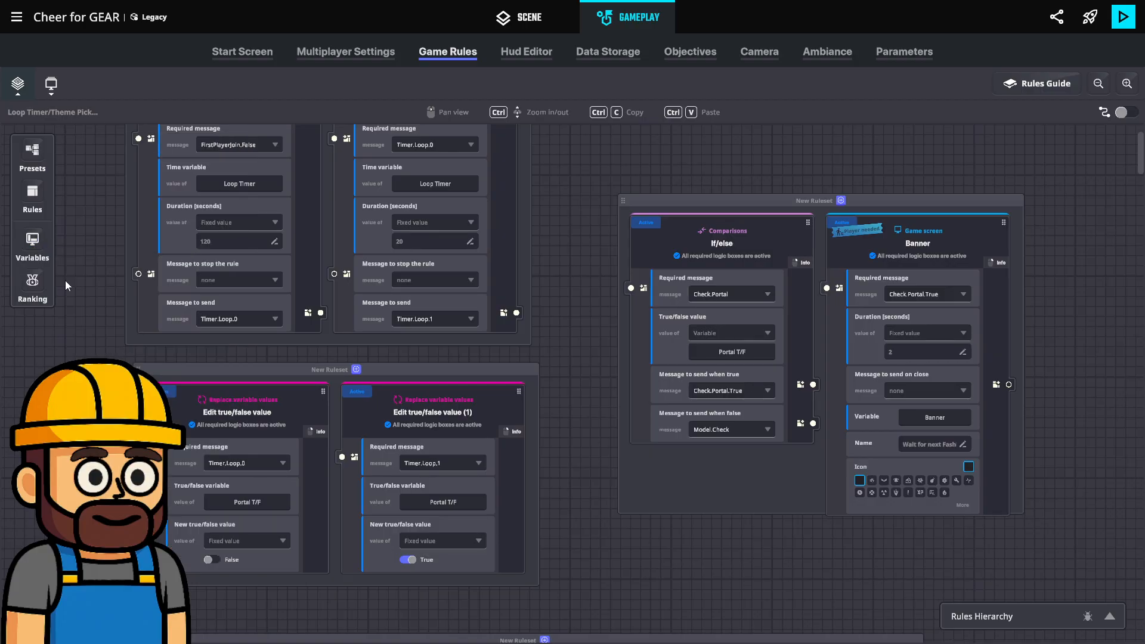
click(22, 198)
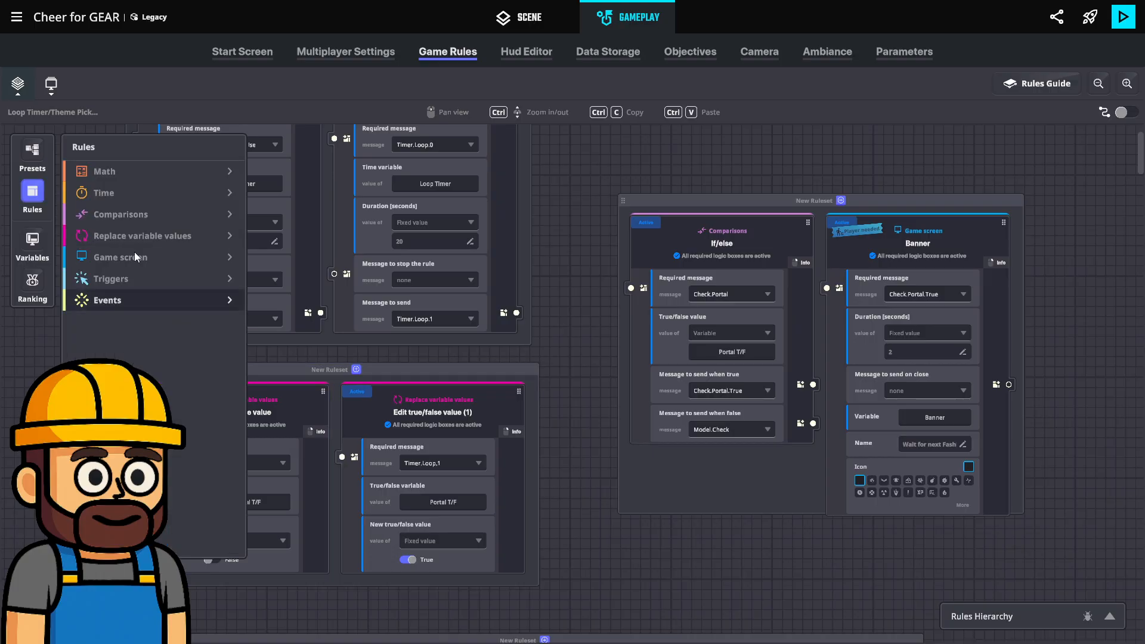
click(20, 200)
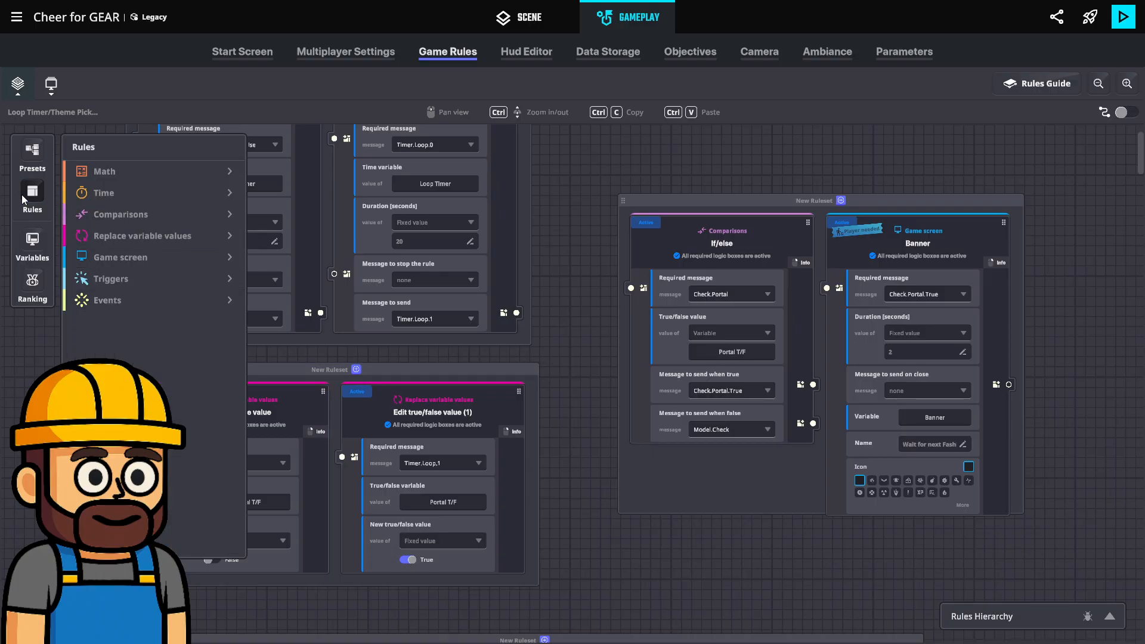
Switch to the Array Checker board and examine the Edit number value rules that Model.Check.0.False and Model.Check.1.False trigger on Model Array.
click(18, 85)
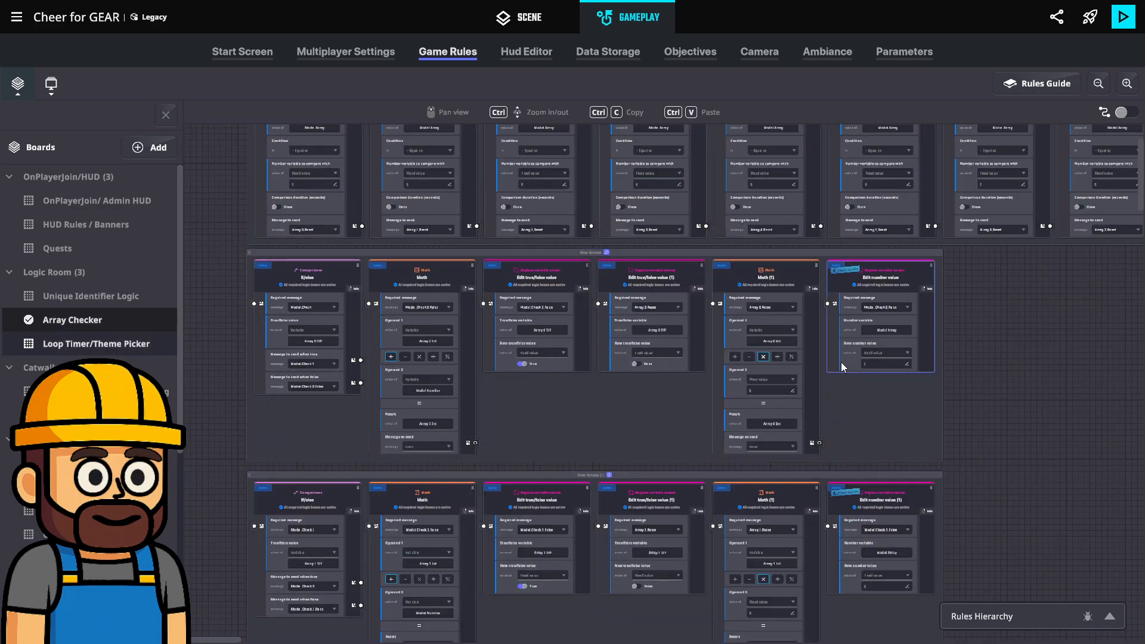
ctrl+scroll(841, 363, up, 2)
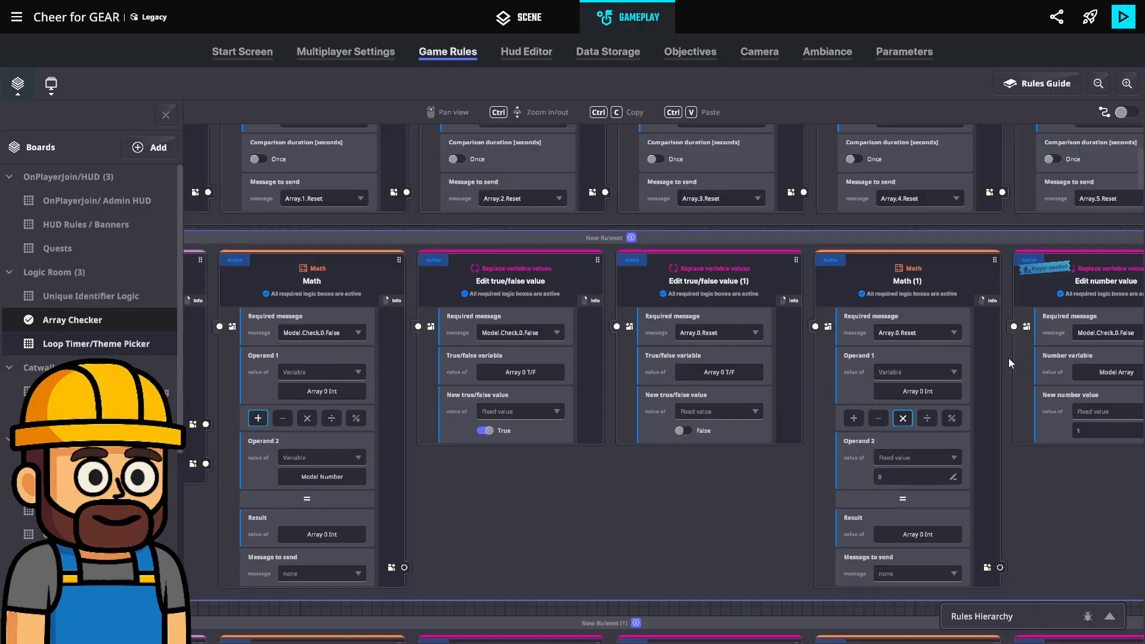
ctrl+scroll(999, 348, up, 1)
middle_drag(1028, 387, 904, 391)
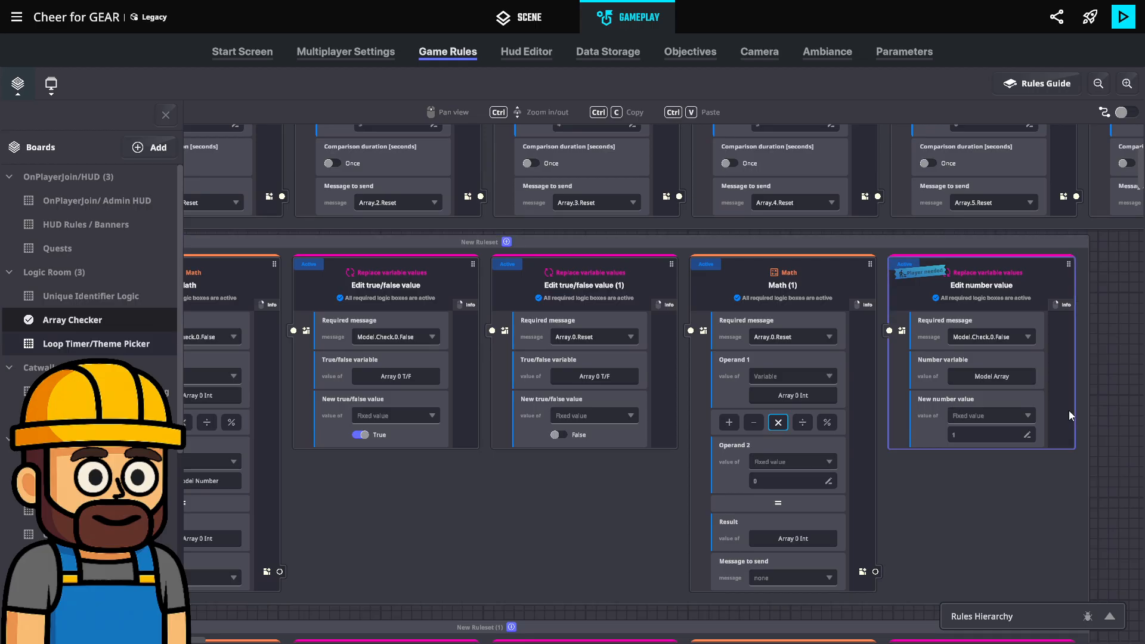
scroll(1033, 382, up, 1)
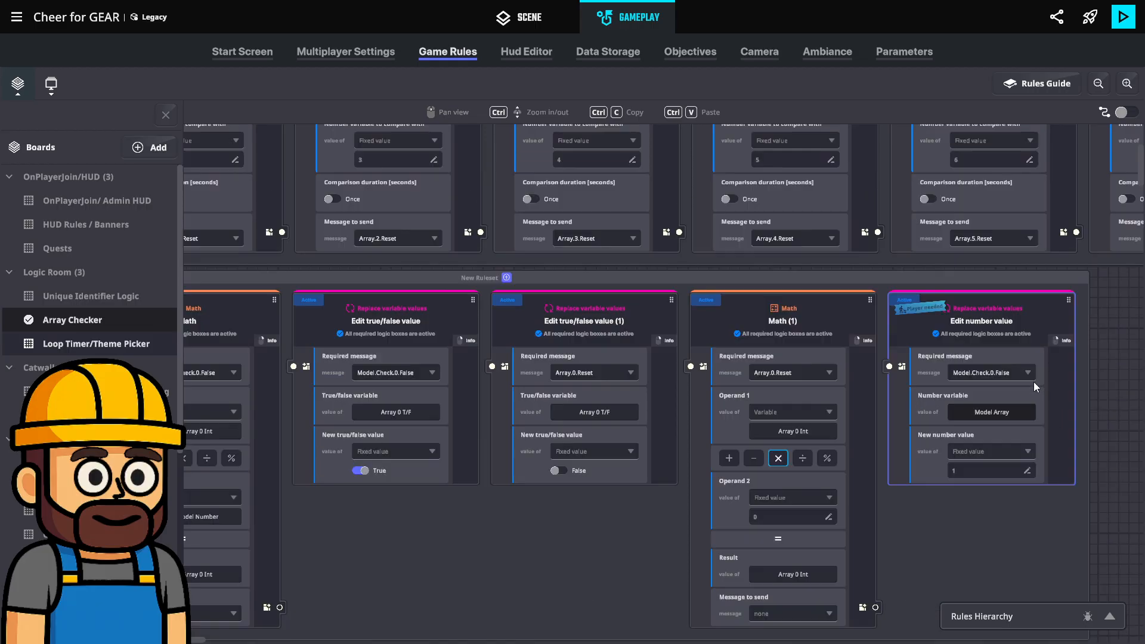
scroll(1036, 396, down, 1)
scroll(1036, 399, down, 5)
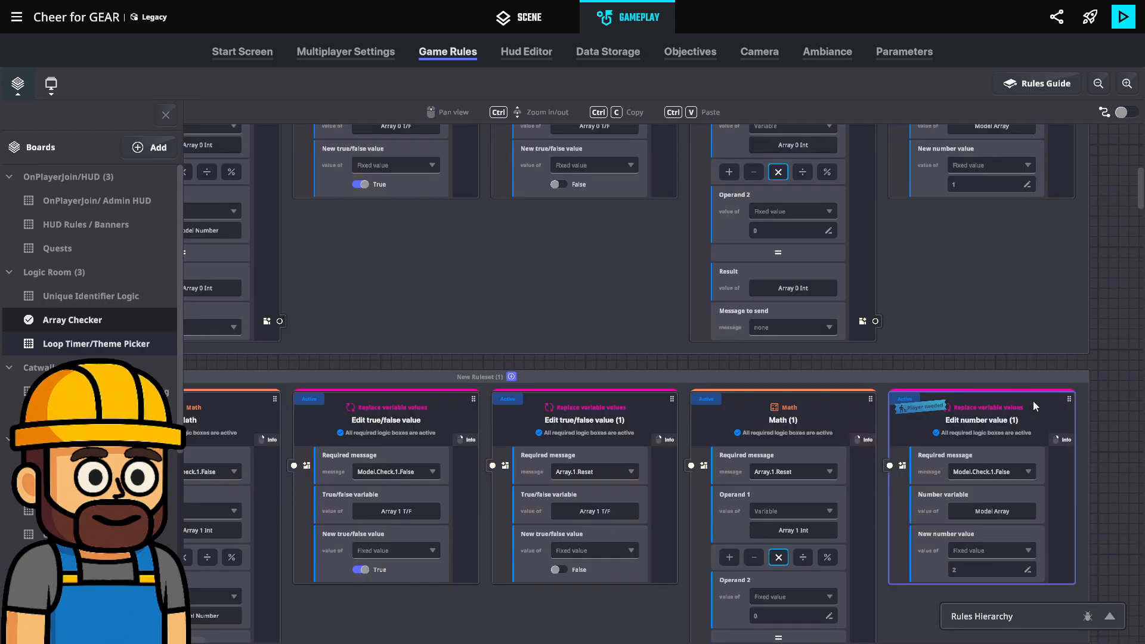
scroll(1032, 400, down, 1)
scroll(1028, 409, down, 2)
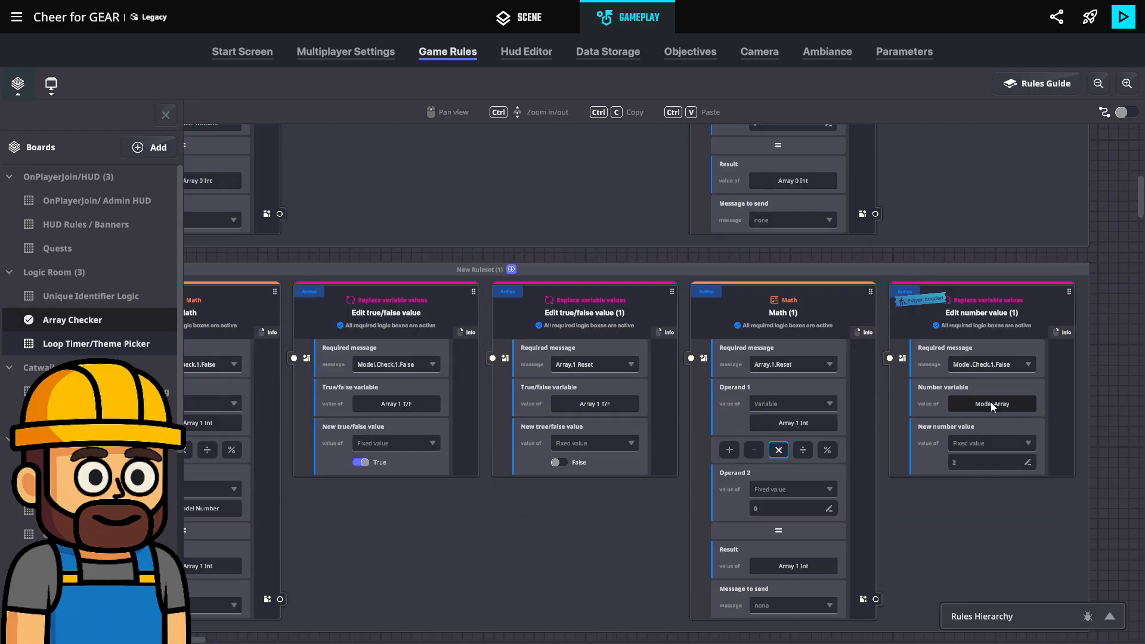
scroll(989, 407, down, 1)
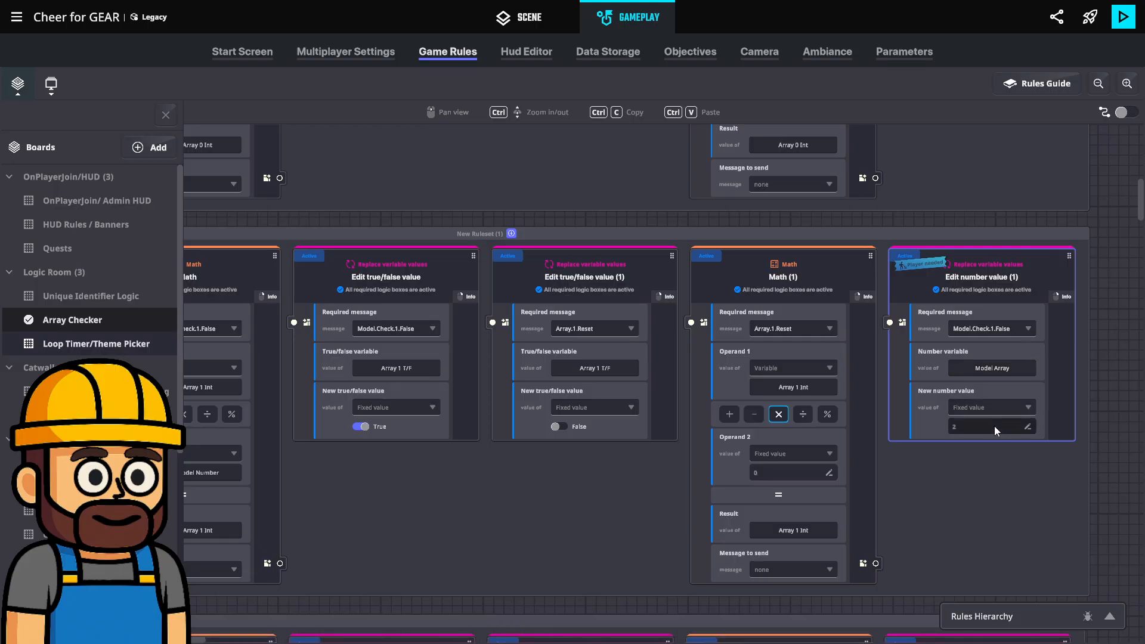
Examine the Edit number value rules that set Model Array for Model.Check.2.False through Model.Check.5.False.
scroll(993, 425, down, 6)
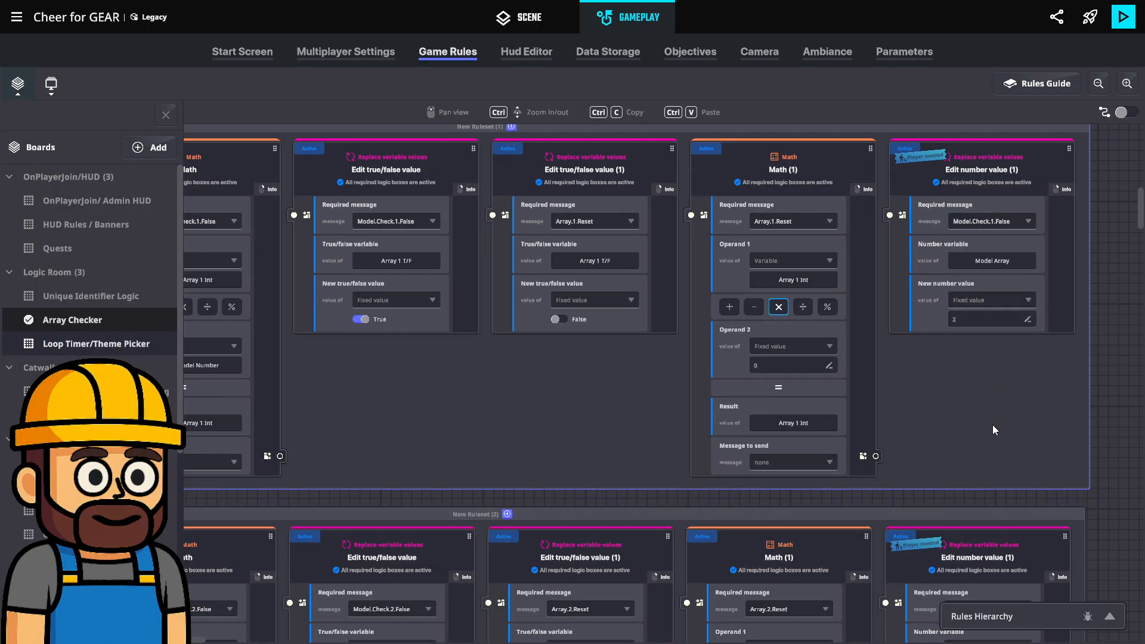
scroll(992, 424, down, 2)
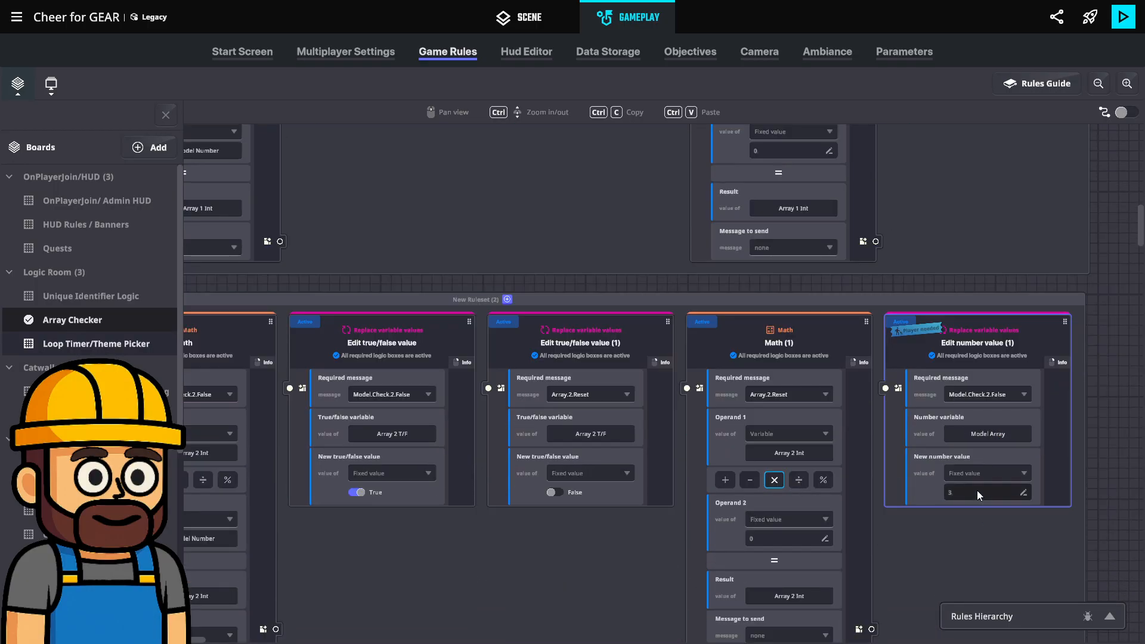
scroll(974, 484, down, 1)
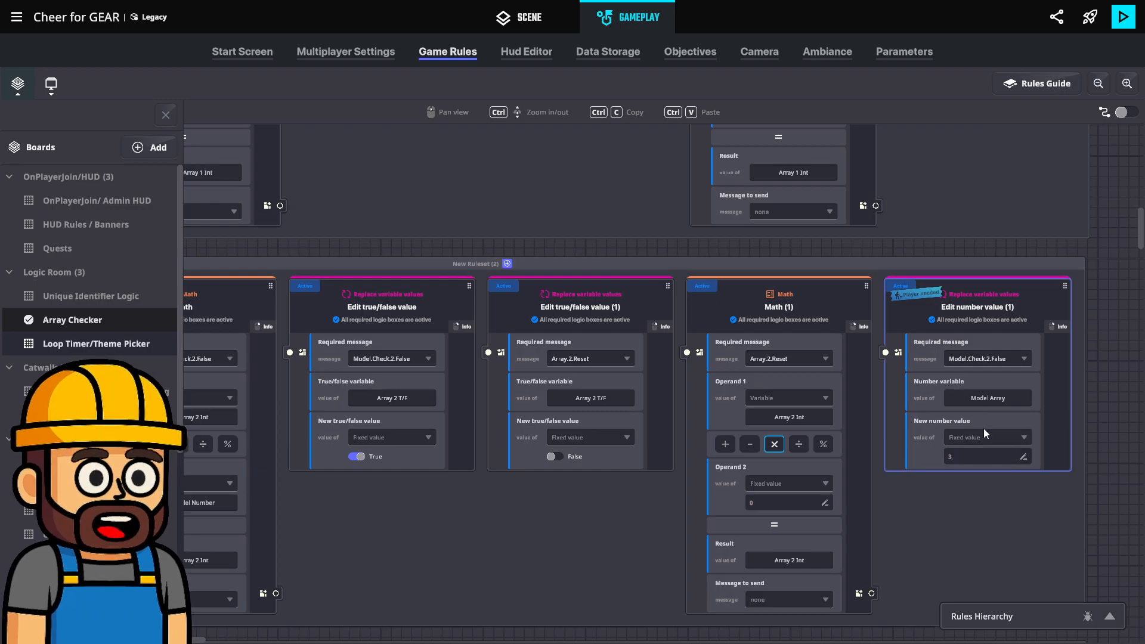
scroll(981, 428, down, 1)
scroll(981, 429, down, 3)
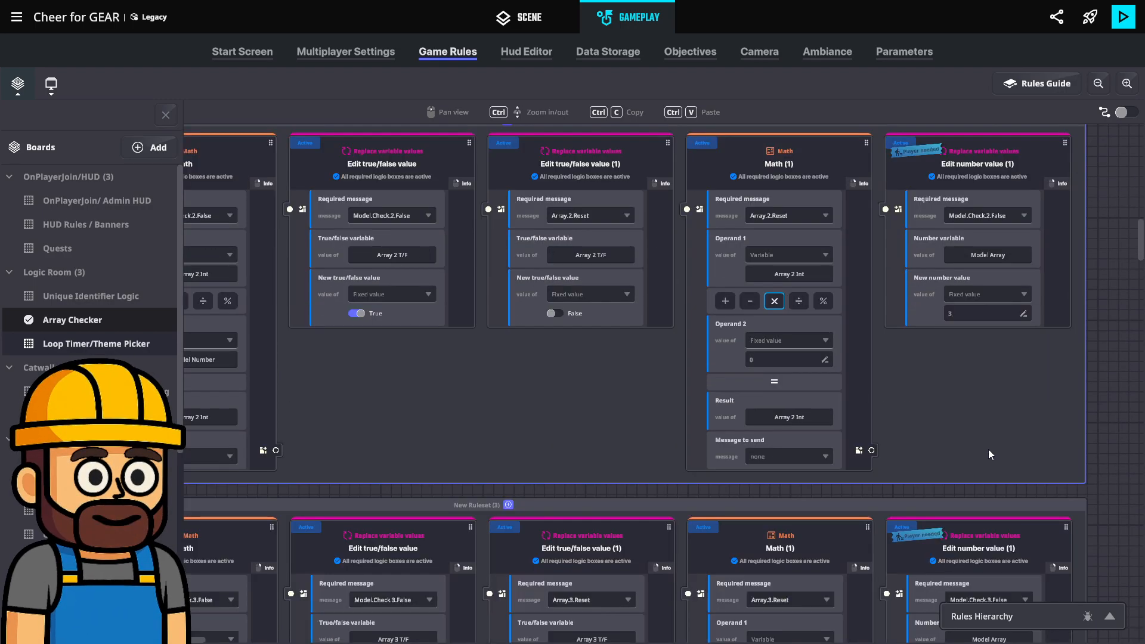
scroll(996, 459, down, 2)
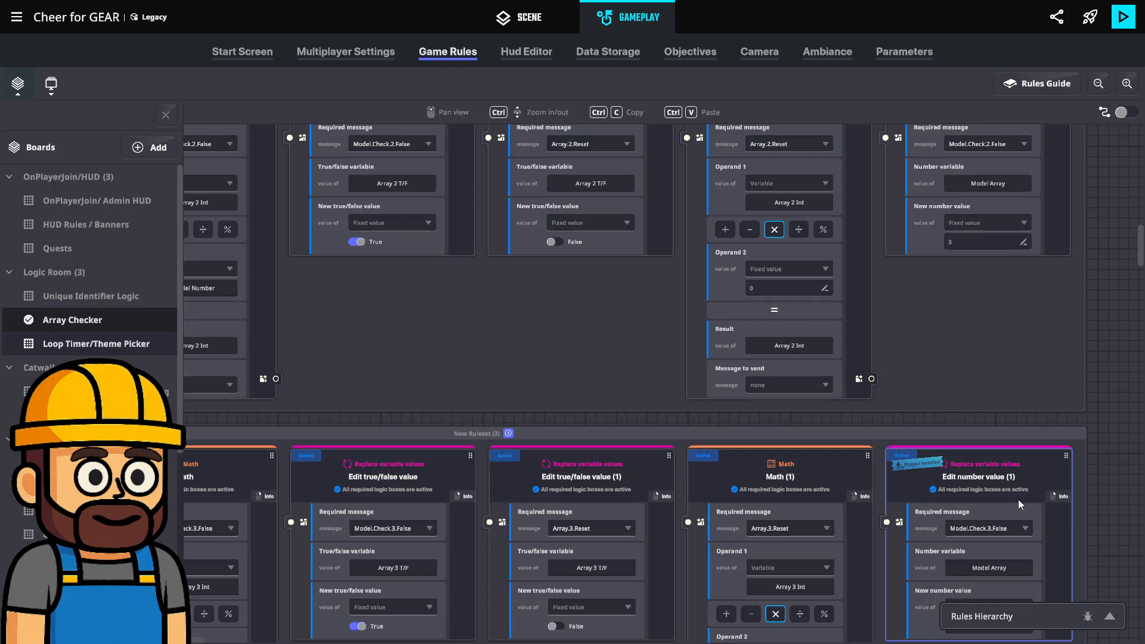
scroll(1017, 498, down, 8)
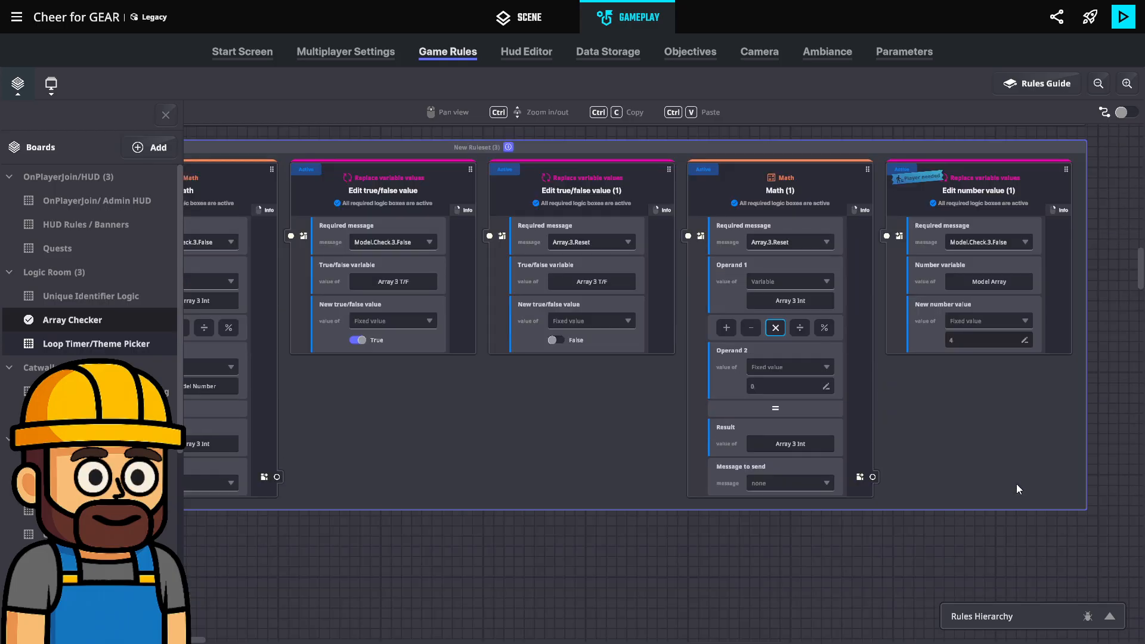
scroll(1016, 482, down, 5)
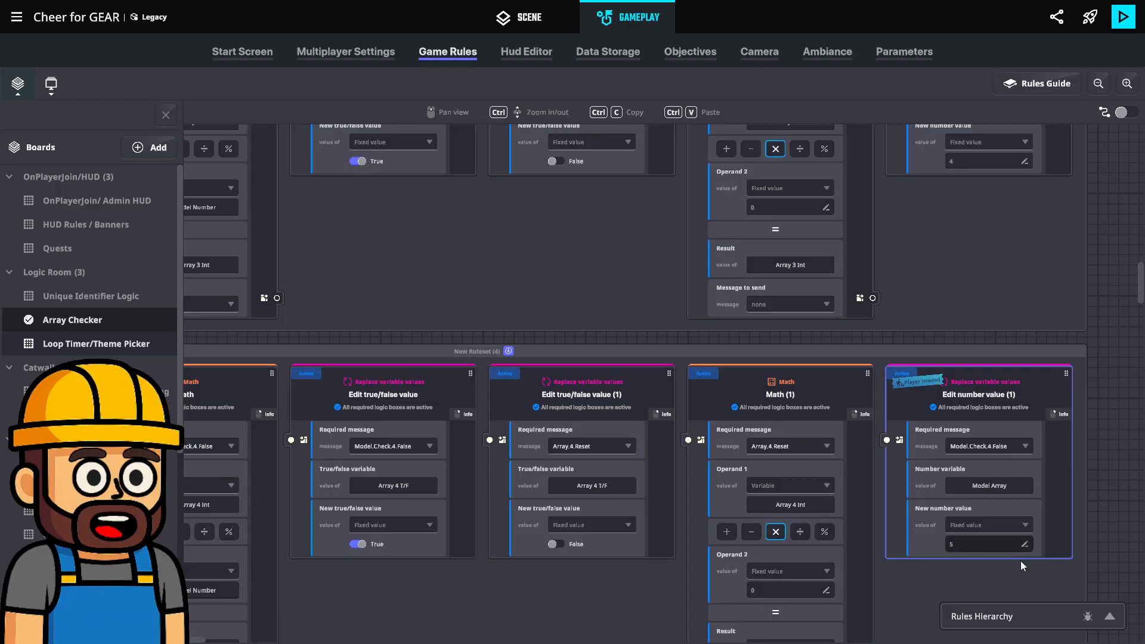
scroll(1008, 508, down, 4)
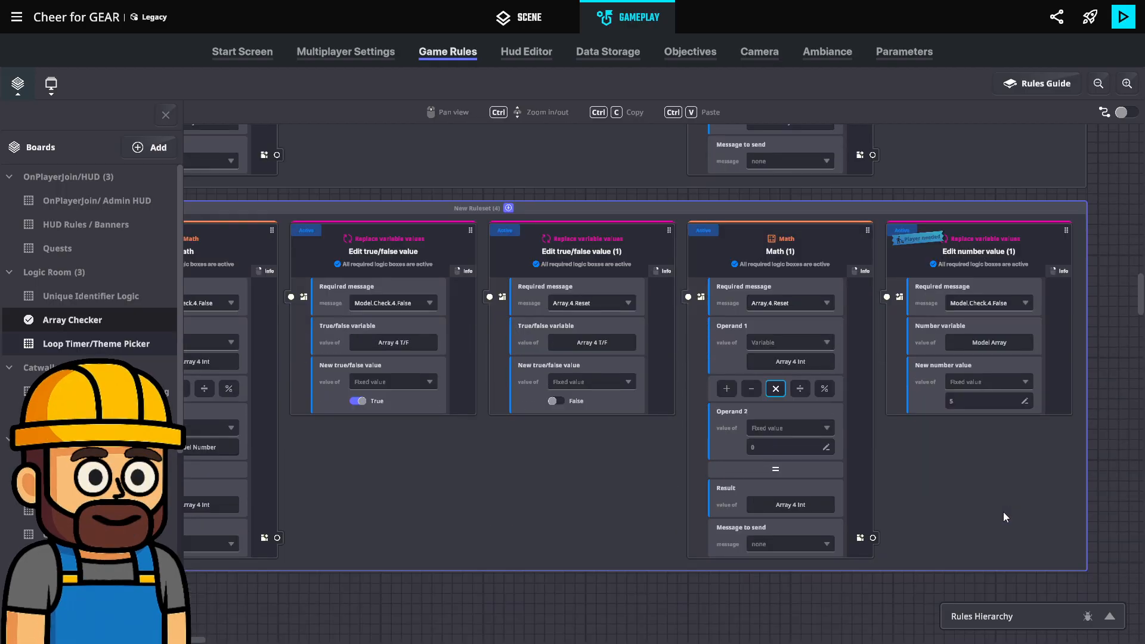
scroll(1003, 512, down, 5)
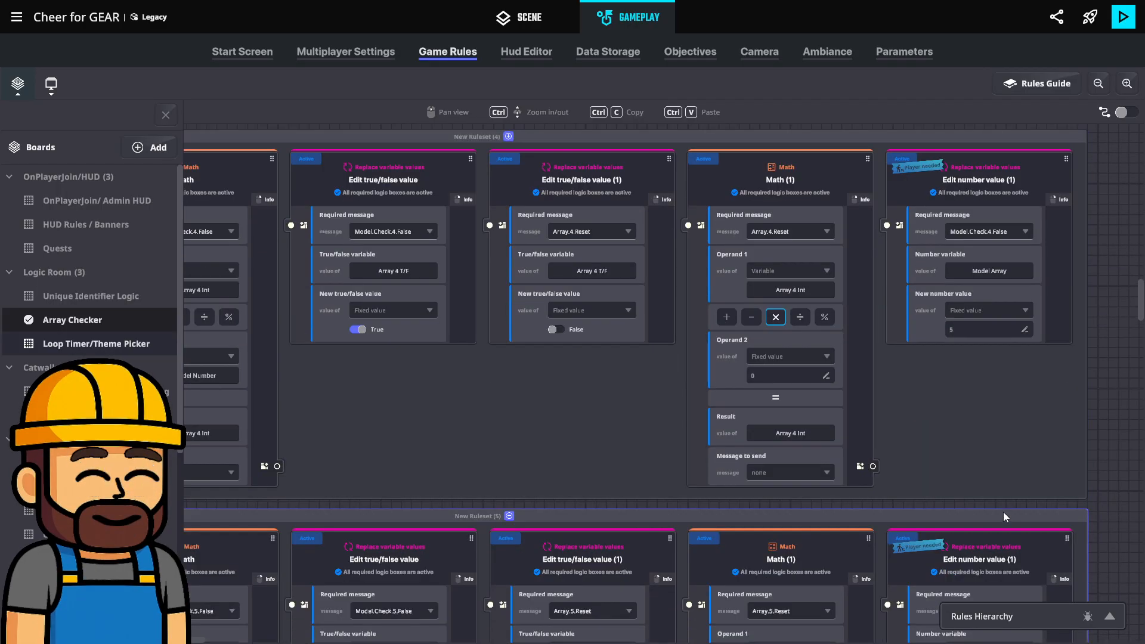
scroll(1003, 511, down, 1)
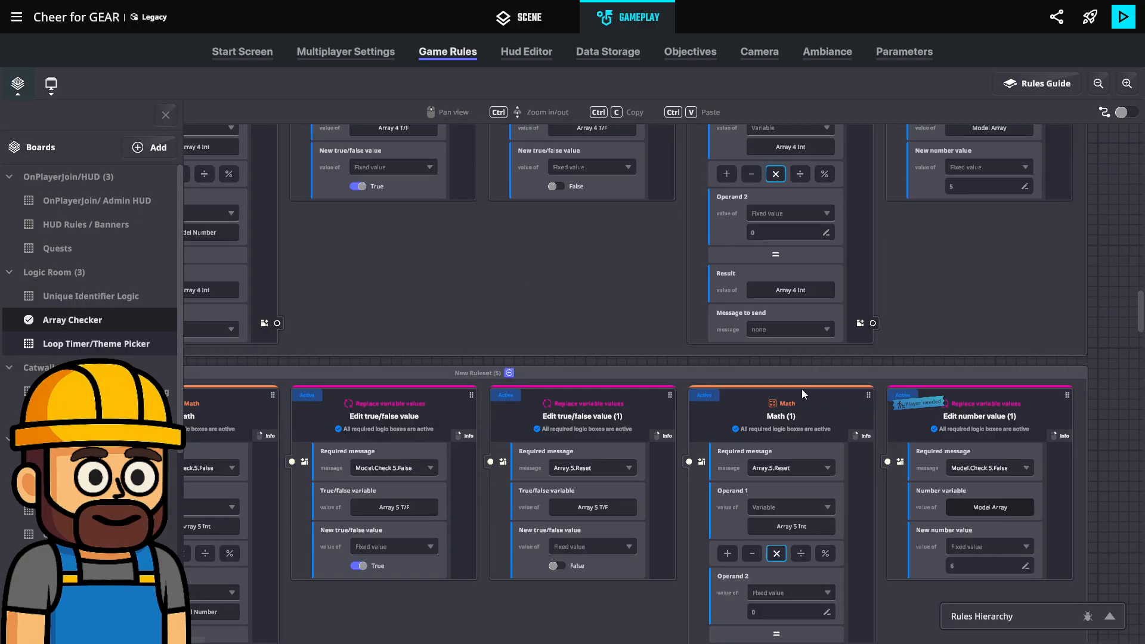
Add a new board and move it into the Logic Room category.
click(156, 147)
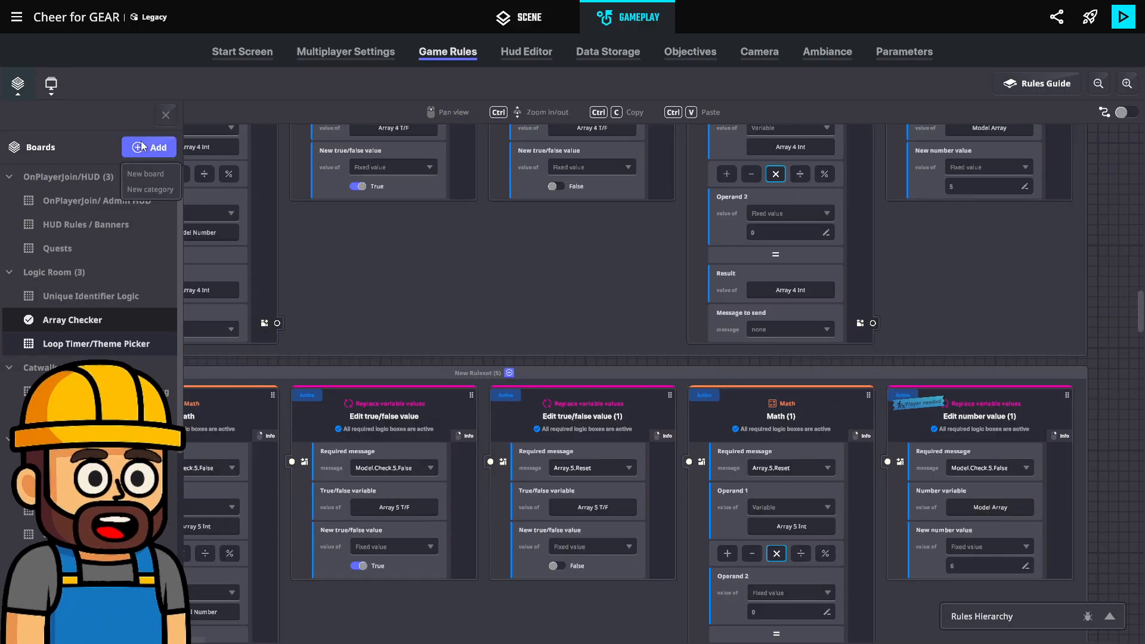
click(163, 175)
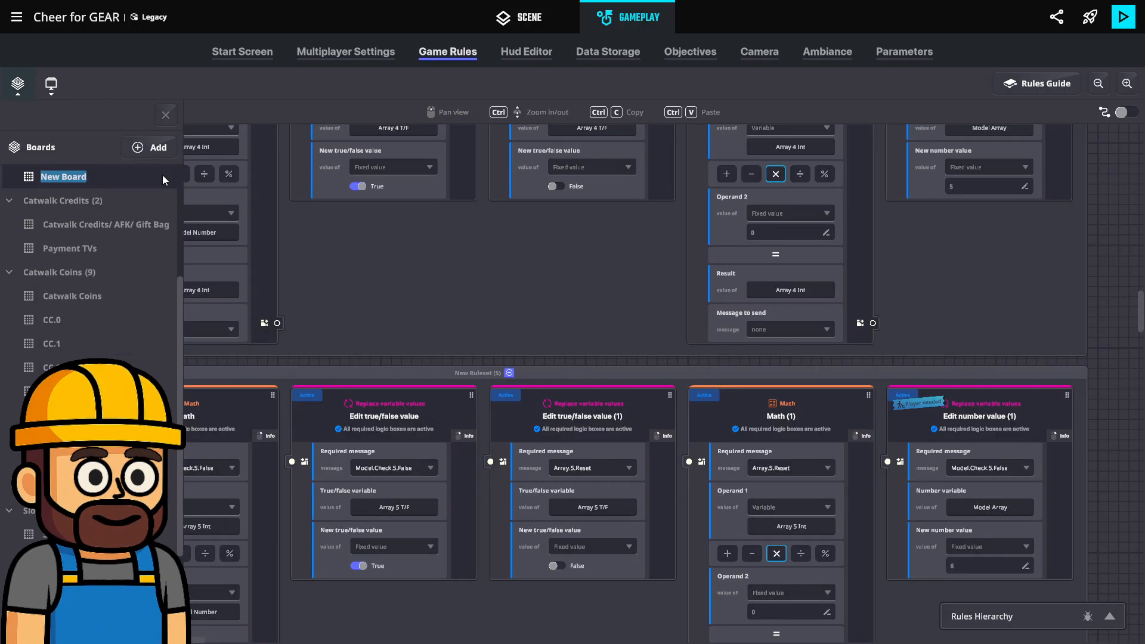
right_click(33, 178)
mouse_move(65, 214)
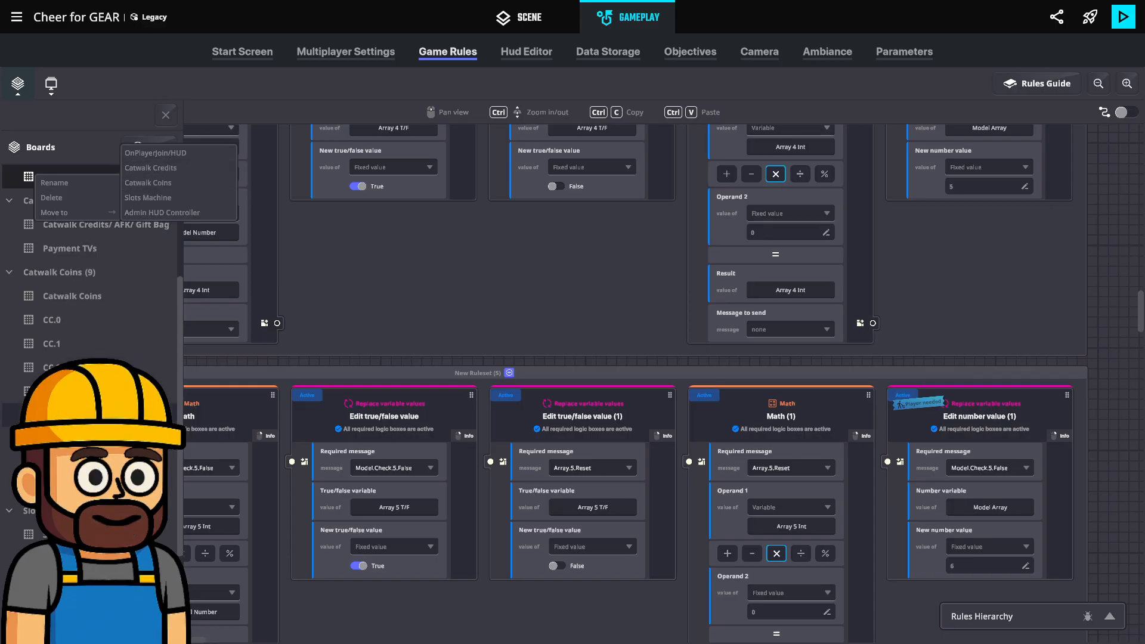
scroll(43, 251, down, 1)
scroll(89, 286, down, 6)
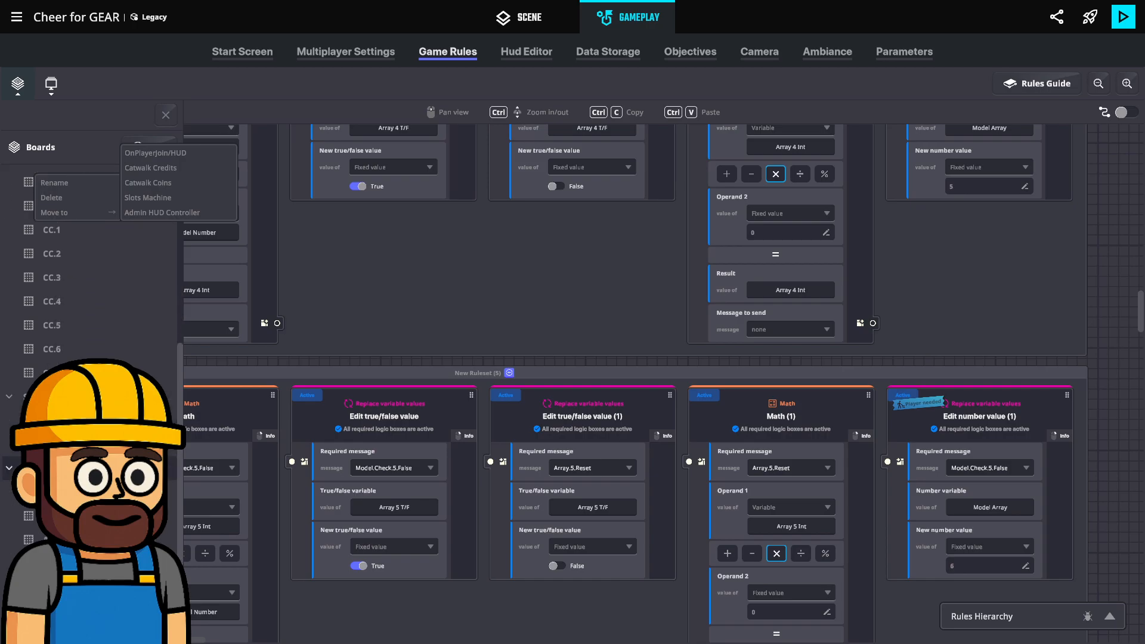
click(186, 469)
drag(178, 382, 184, 208)
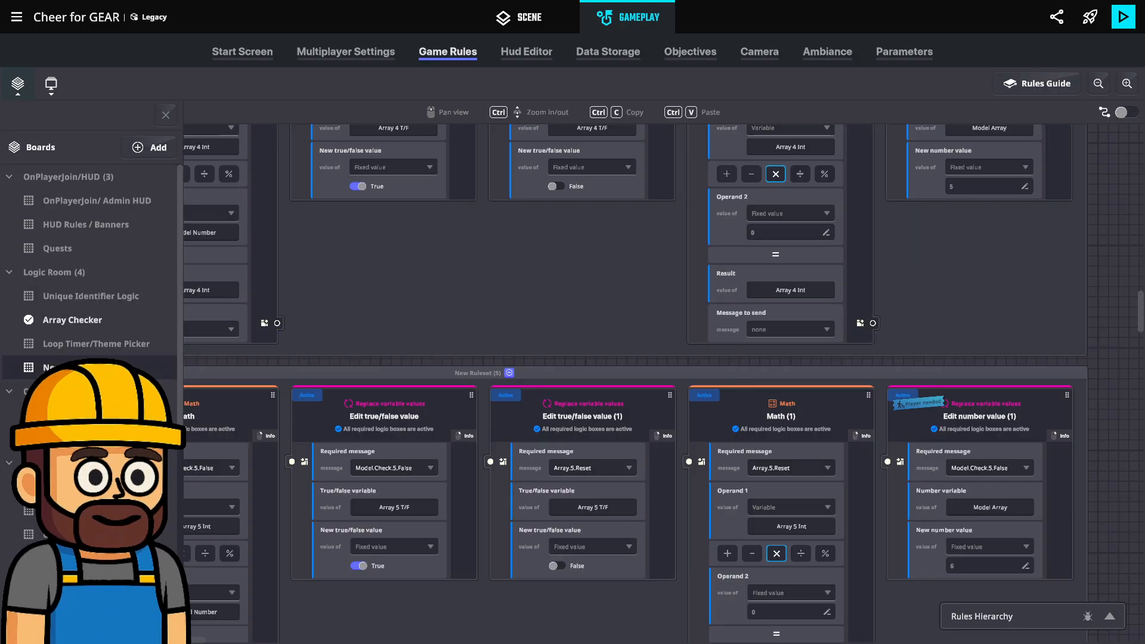
Rename the new board in the Logic Room category to Catwalk Logic and open it.
click(132, 381)
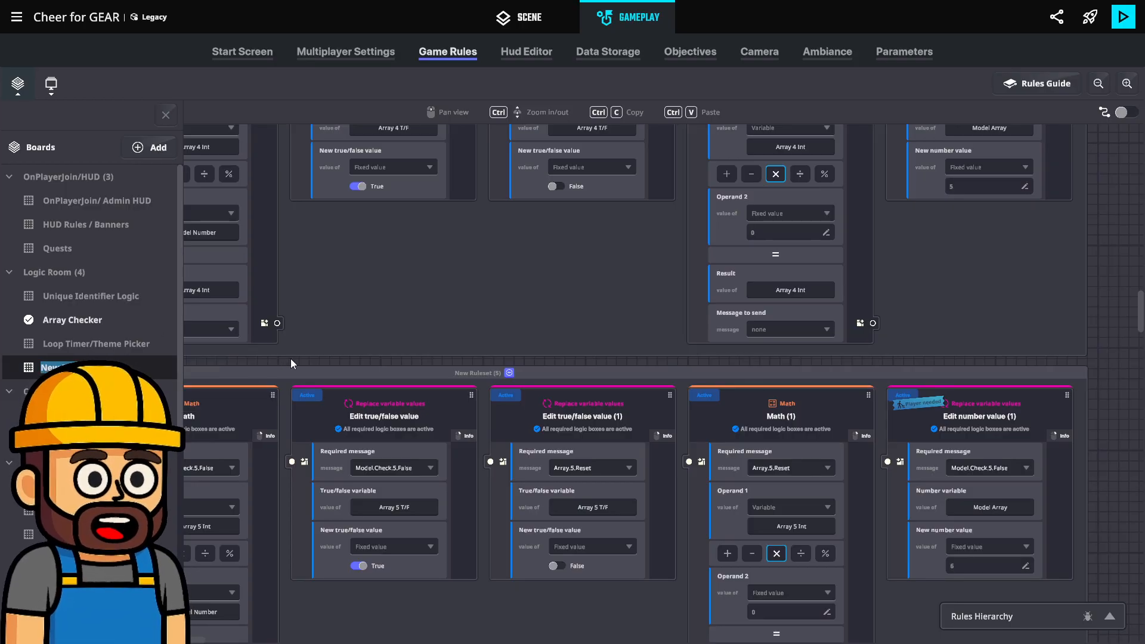
key(BackSpace)
text(Ca)
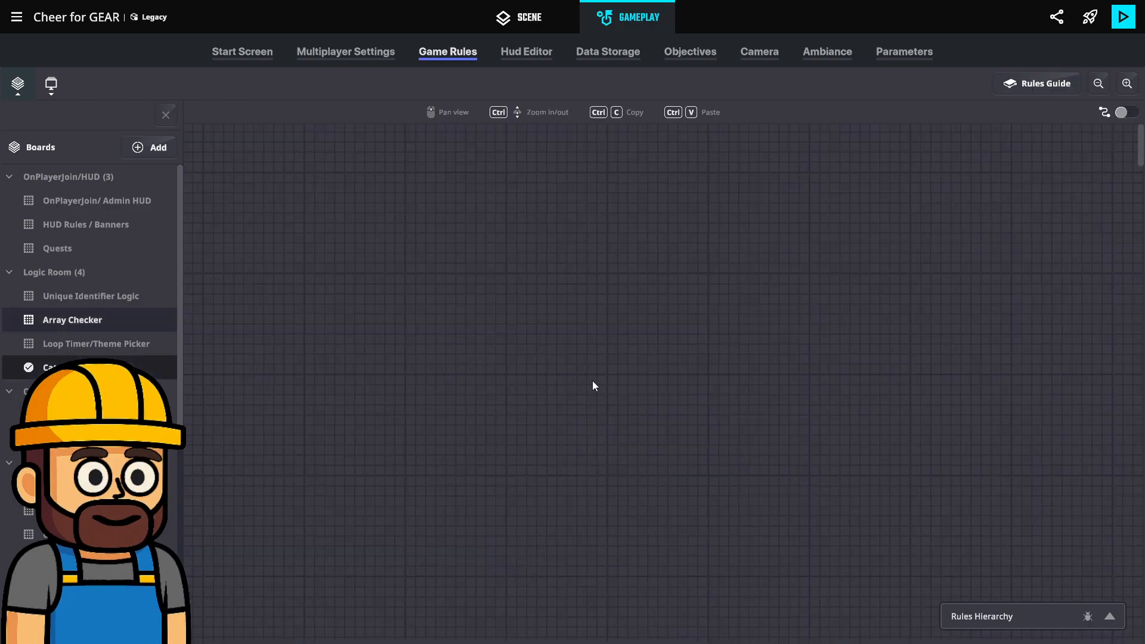
Add a Compare numbers rule to the empty Catwalk Logic board and place it near the board's upper-left area.
click(167, 116)
click(41, 193)
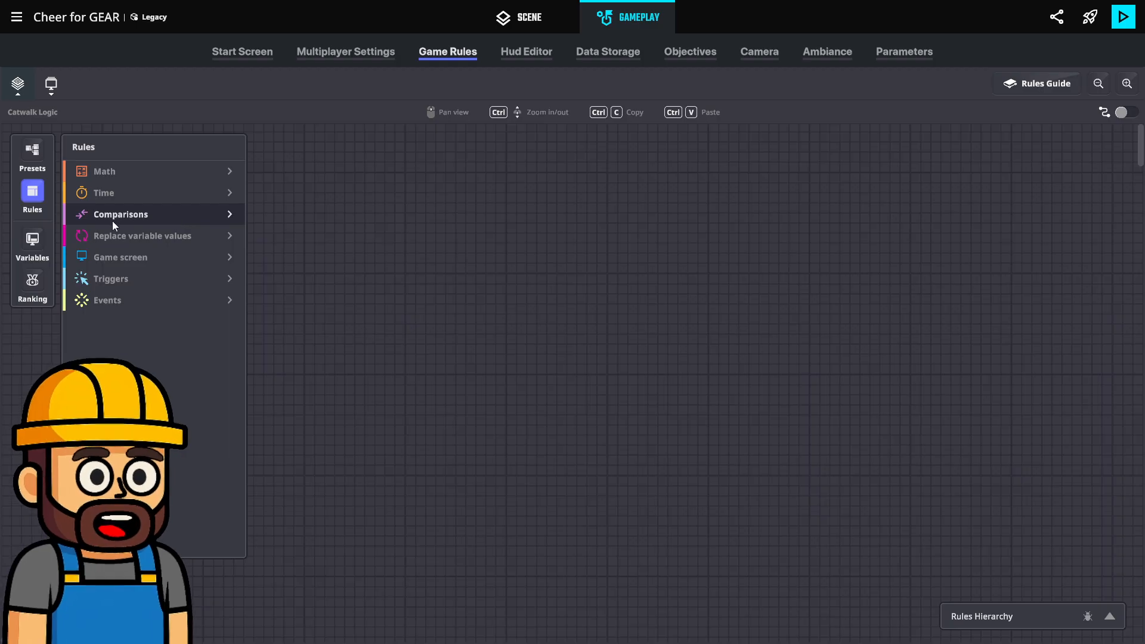
click(125, 214)
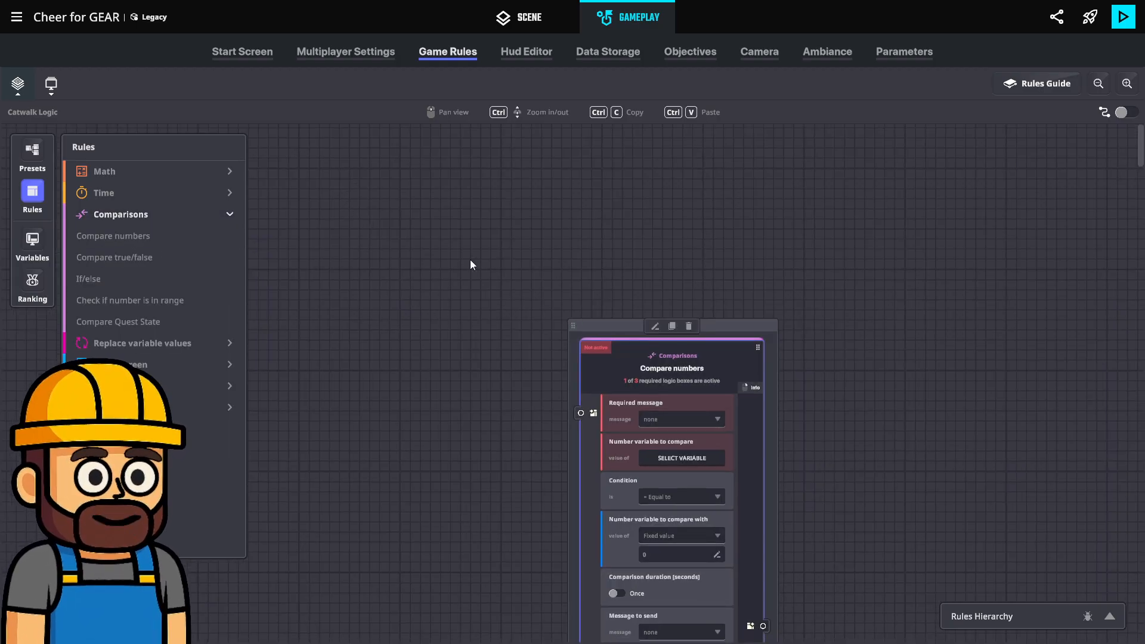
click(559, 291)
drag(509, 246, 372, 176)
Set the Compare numbers rule's required message to Timer.Loop.1 and its number variable to compare to Model Array.
click(421, 280)
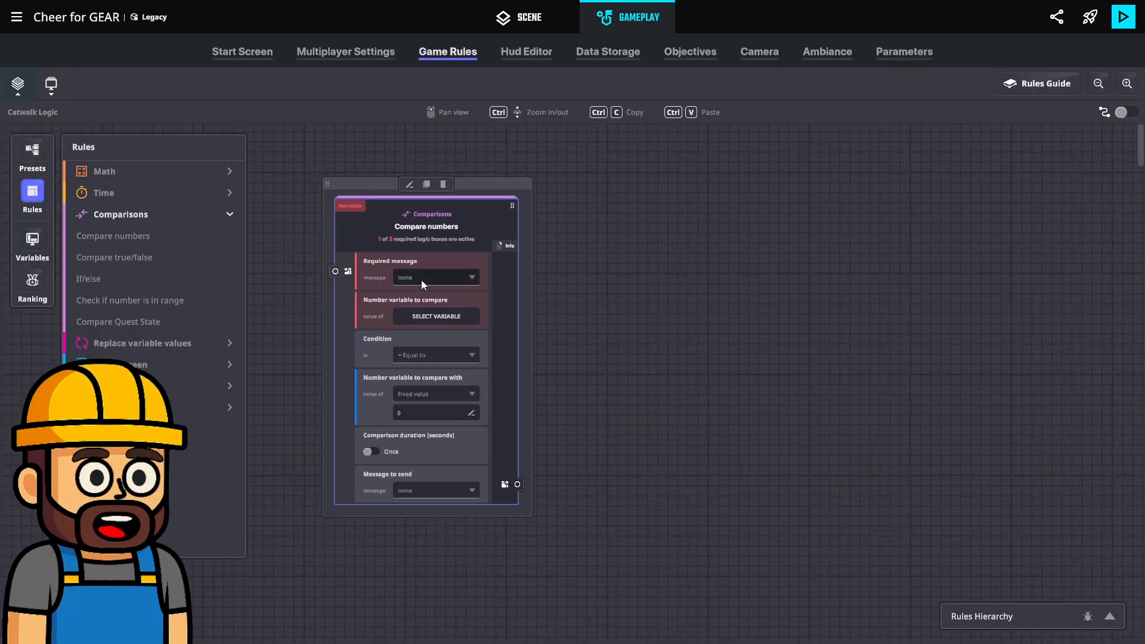
text(Loo)
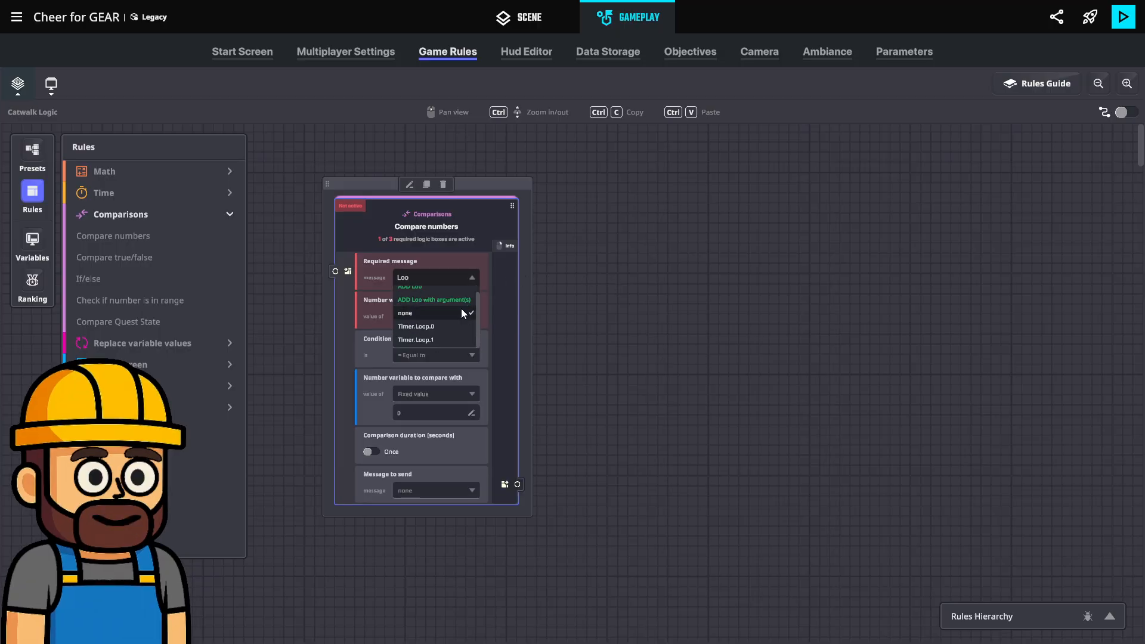
click(438, 342)
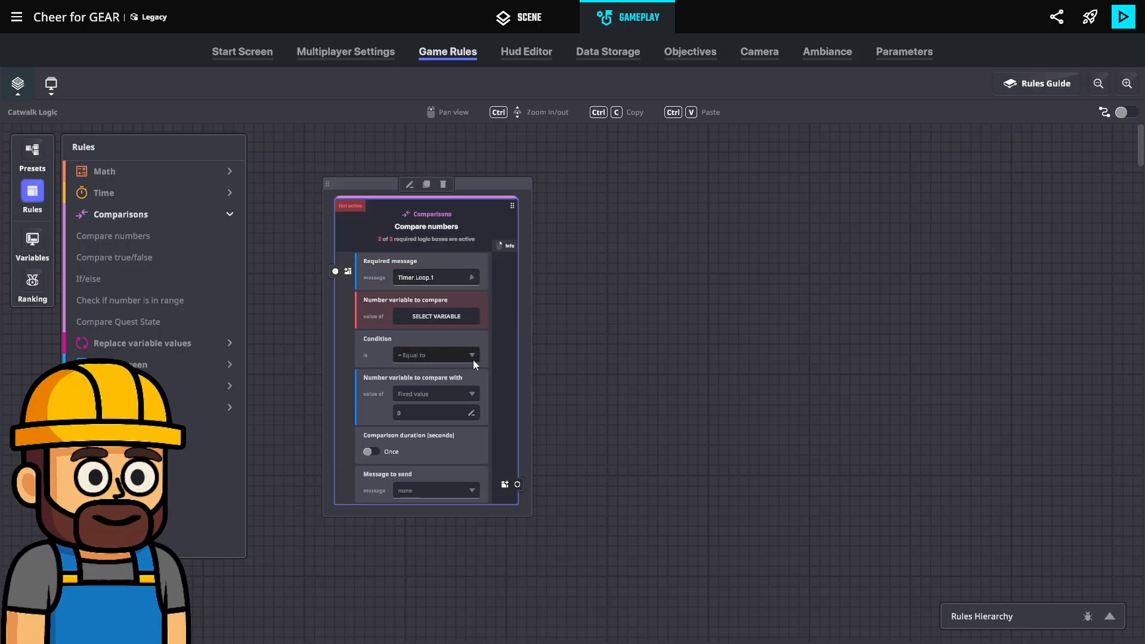
click(453, 317)
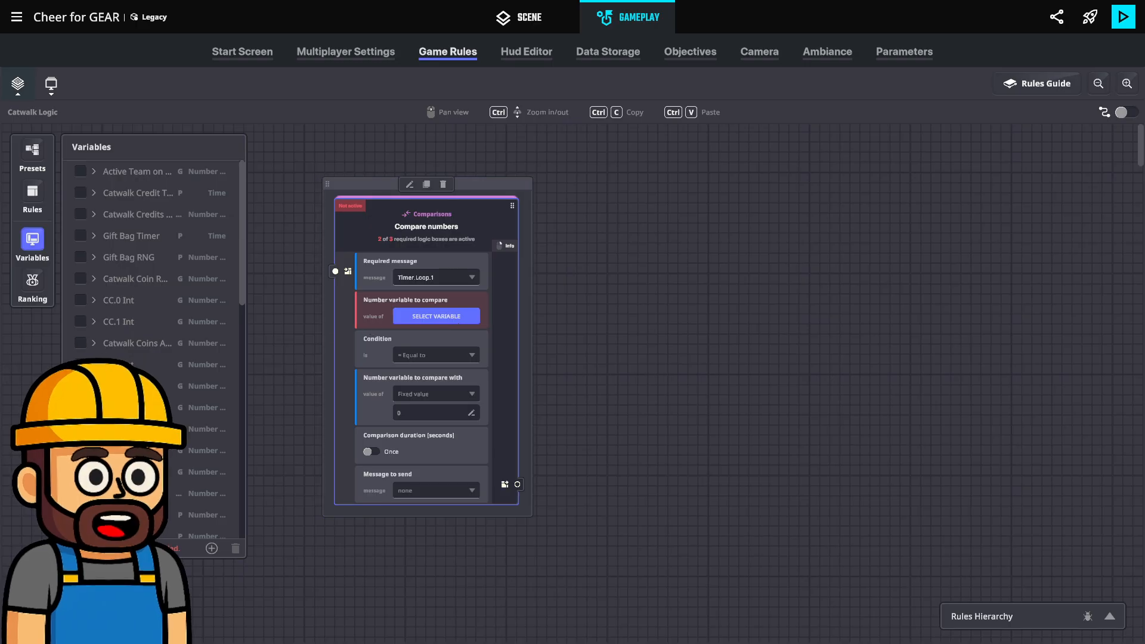
scroll(169, 356, down, 10)
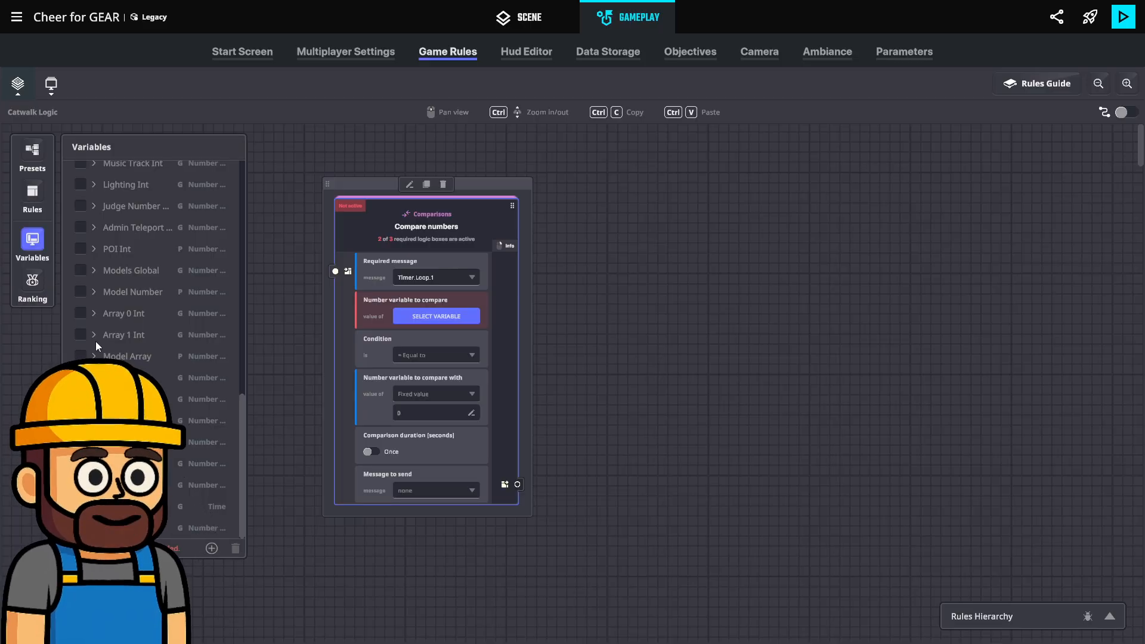
click(127, 356)
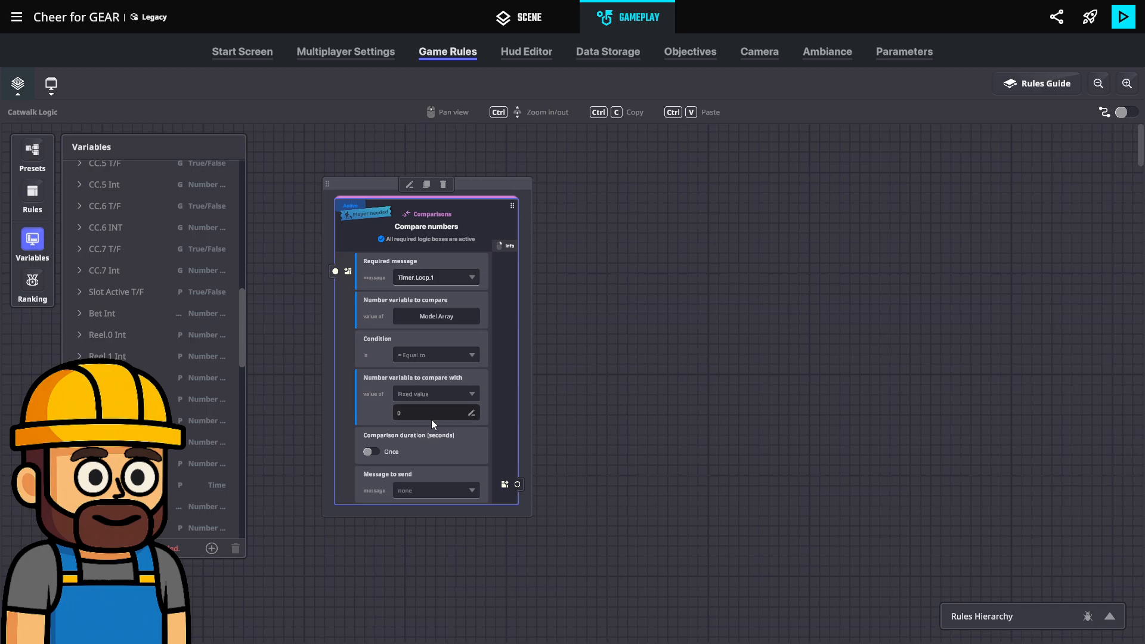
click(33, 241)
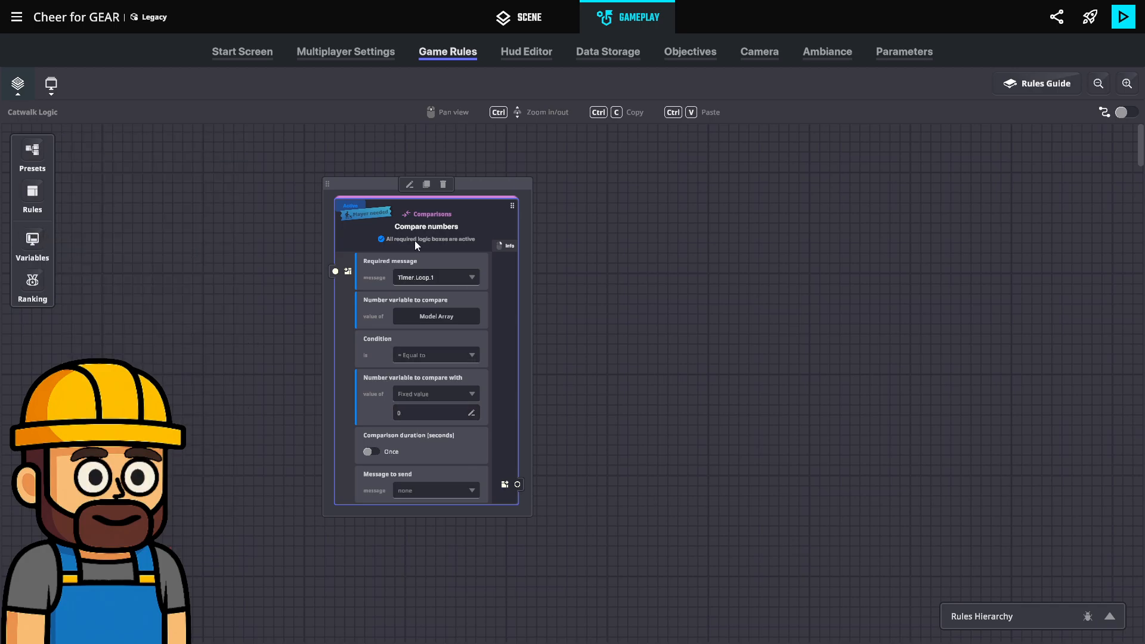
Review the Array Checker board's Edit number value rules, from ruleset 5 back to the first, for the numbers assigned to Model Array.
click(18, 83)
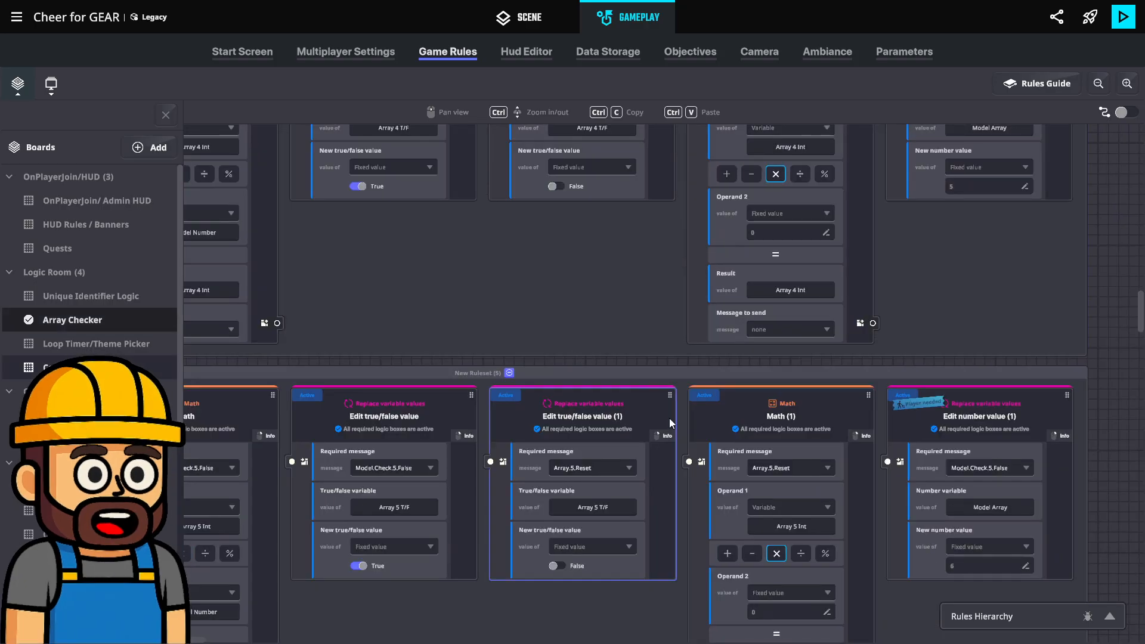
middle_drag(836, 312, 760, 481)
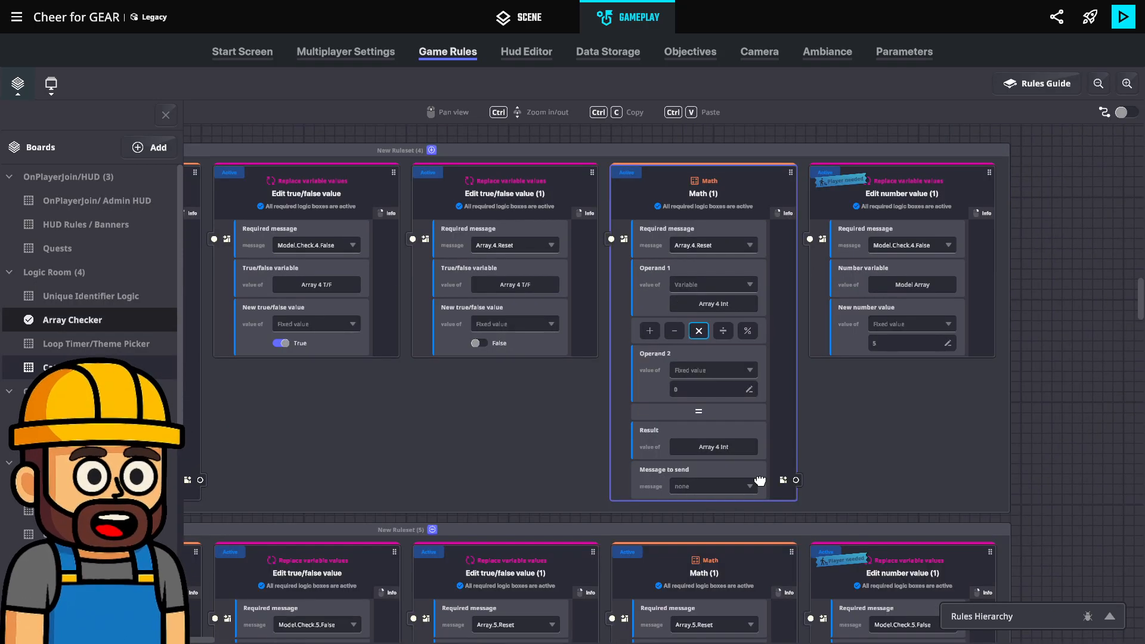
scroll(961, 359, up, 5)
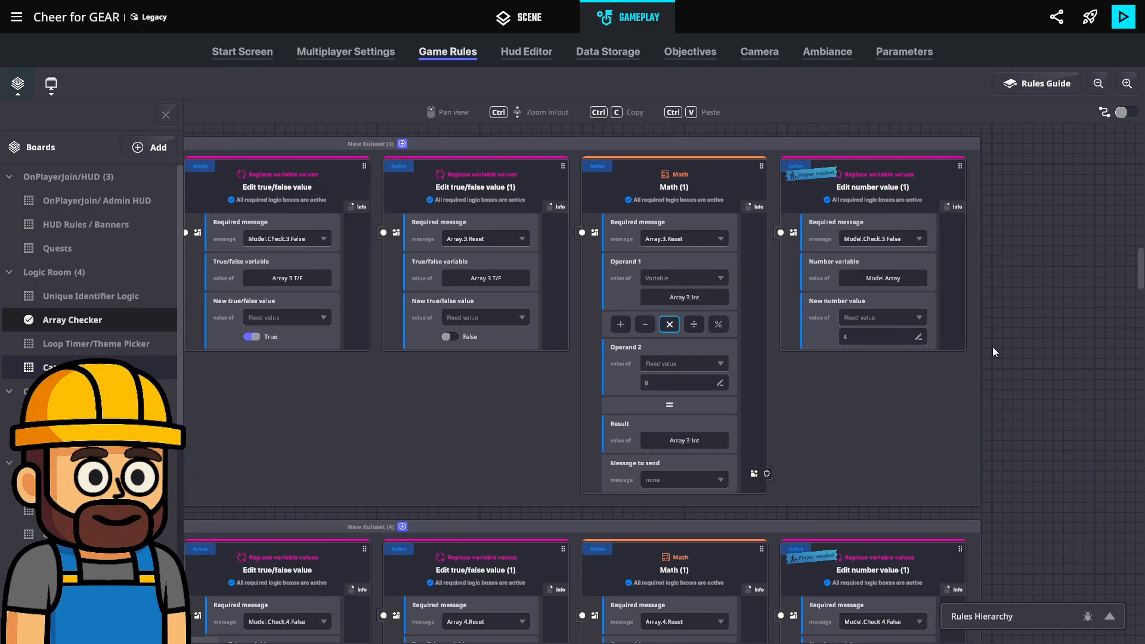
scroll(930, 334, up, 3)
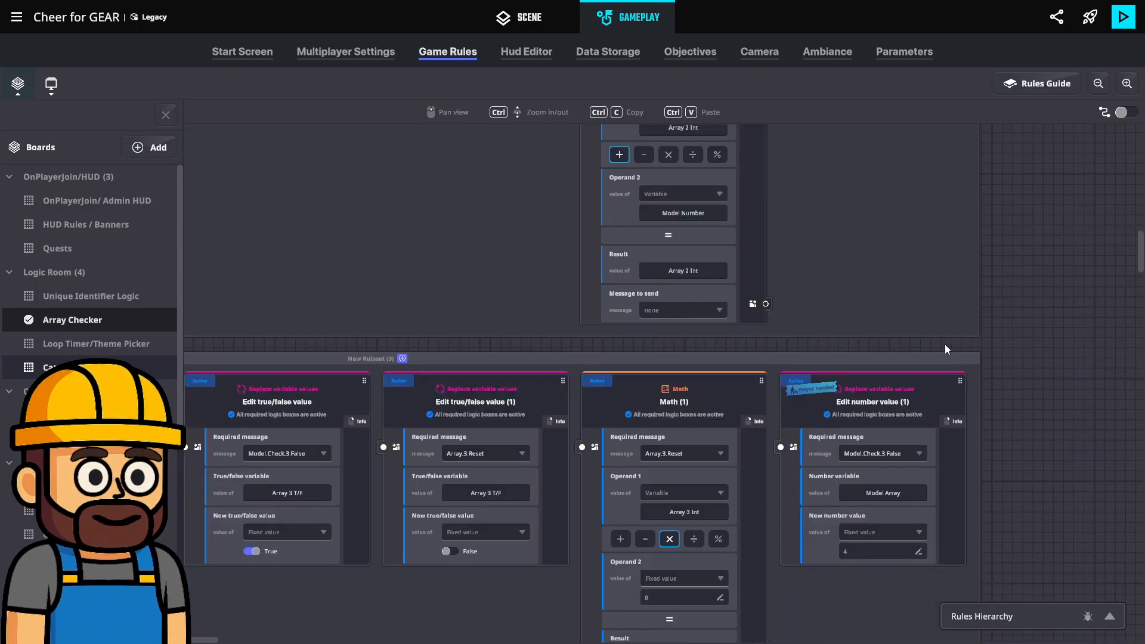
scroll(982, 359, up, 7)
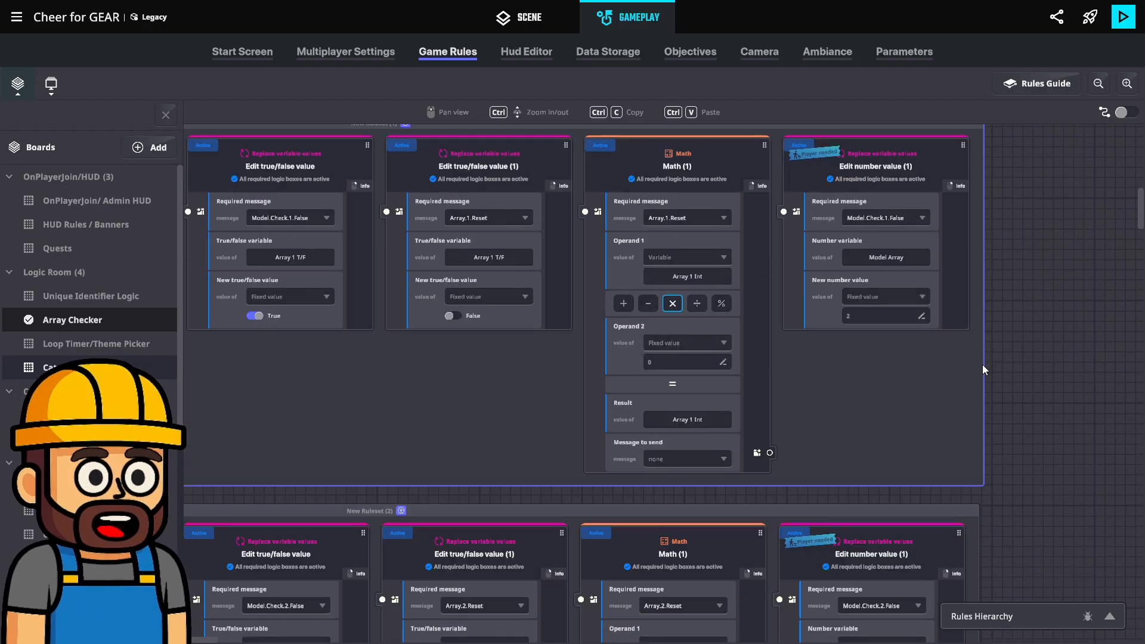
scroll(982, 363, up, 5)
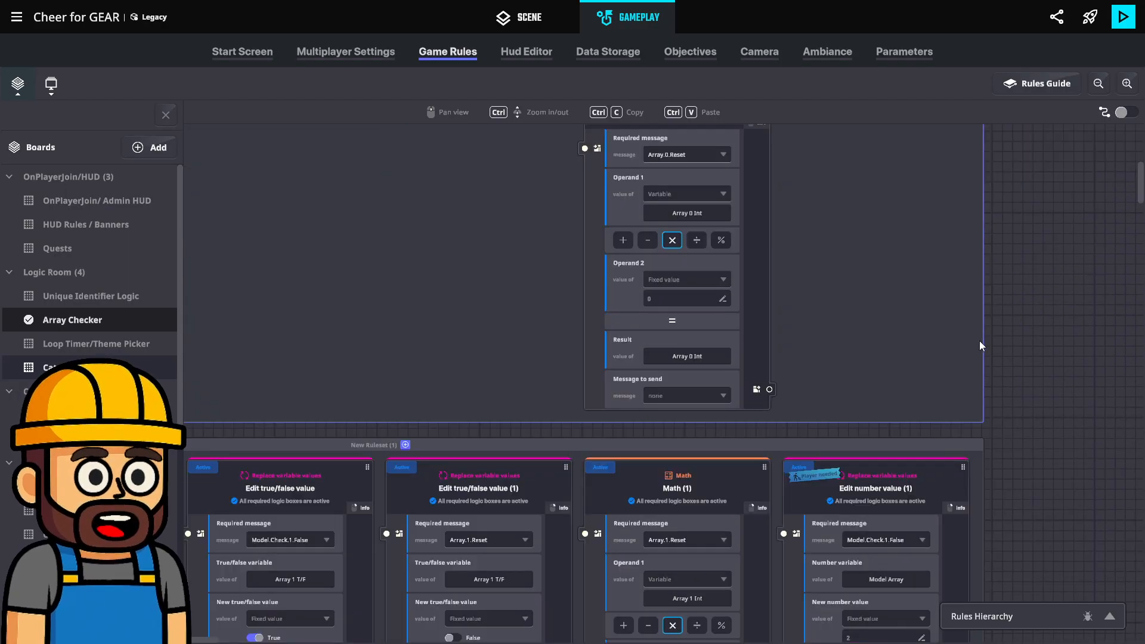
scroll(978, 343, up, 2)
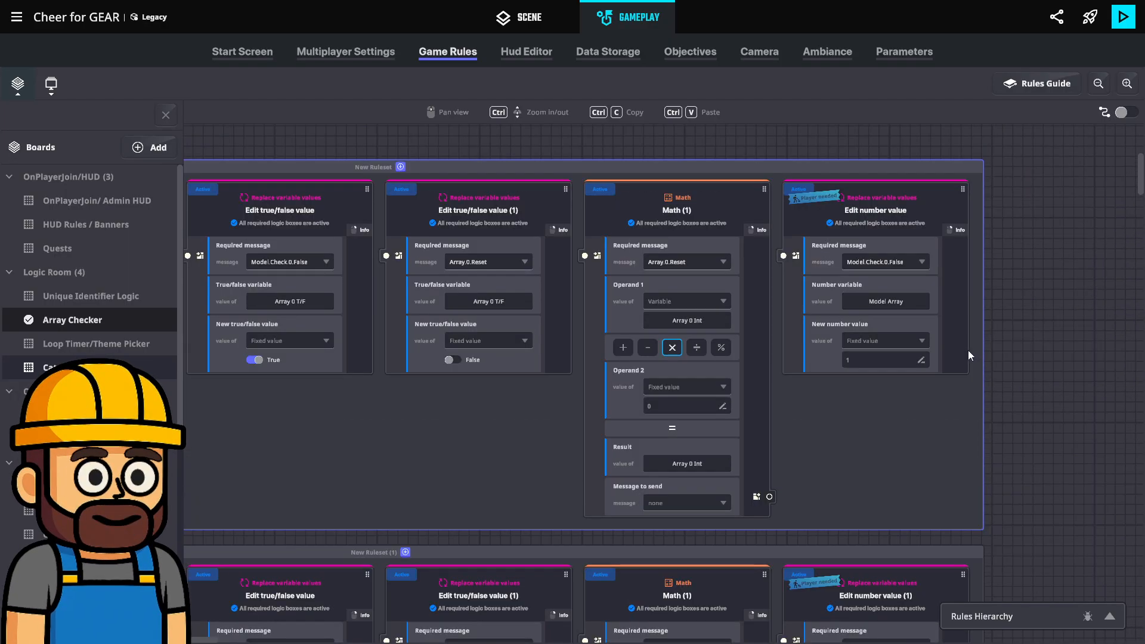
scroll(821, 317, up, 2)
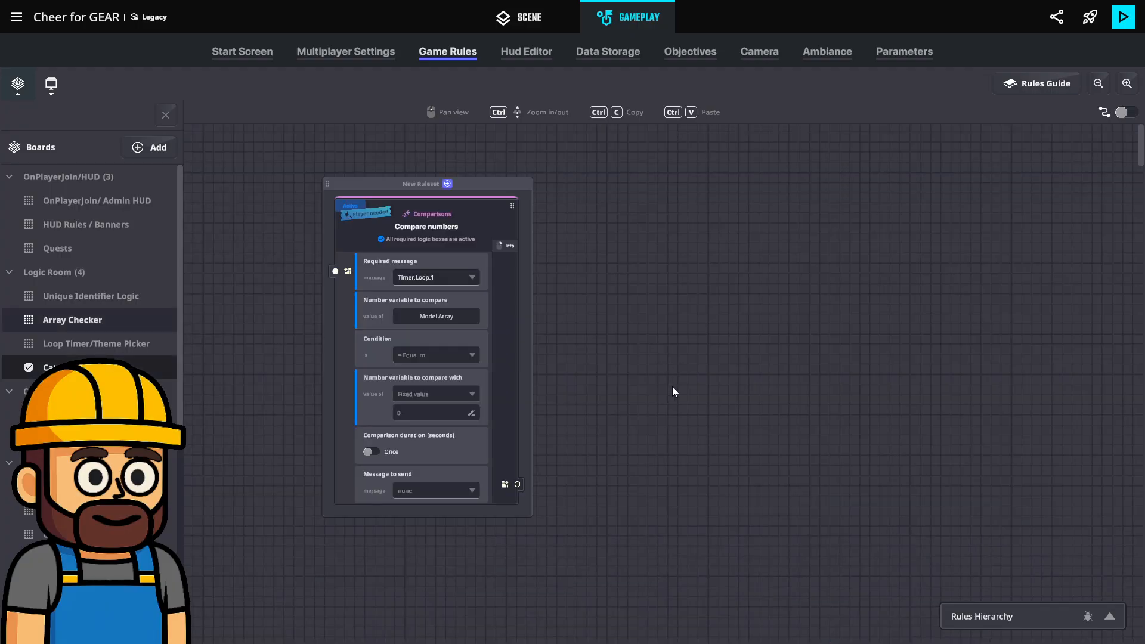
On the Catwalk Logic board, make the Compare numbers rule compare with fixed value 1 and send a new message, Model.Catwalk.1.
click(420, 411)
text(1)
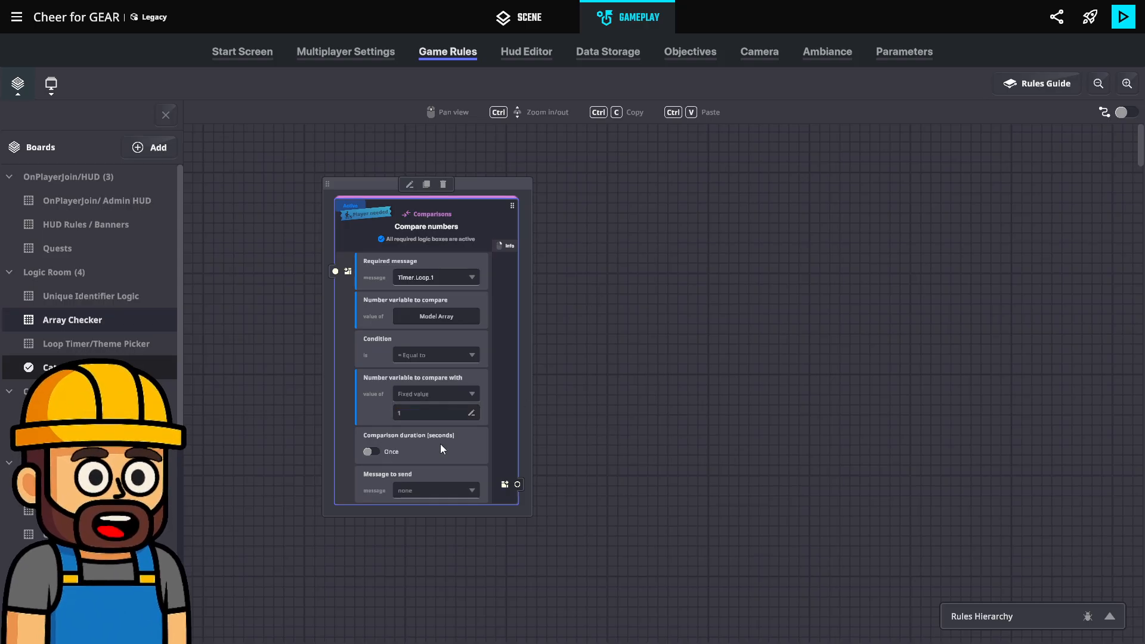
click(409, 490)
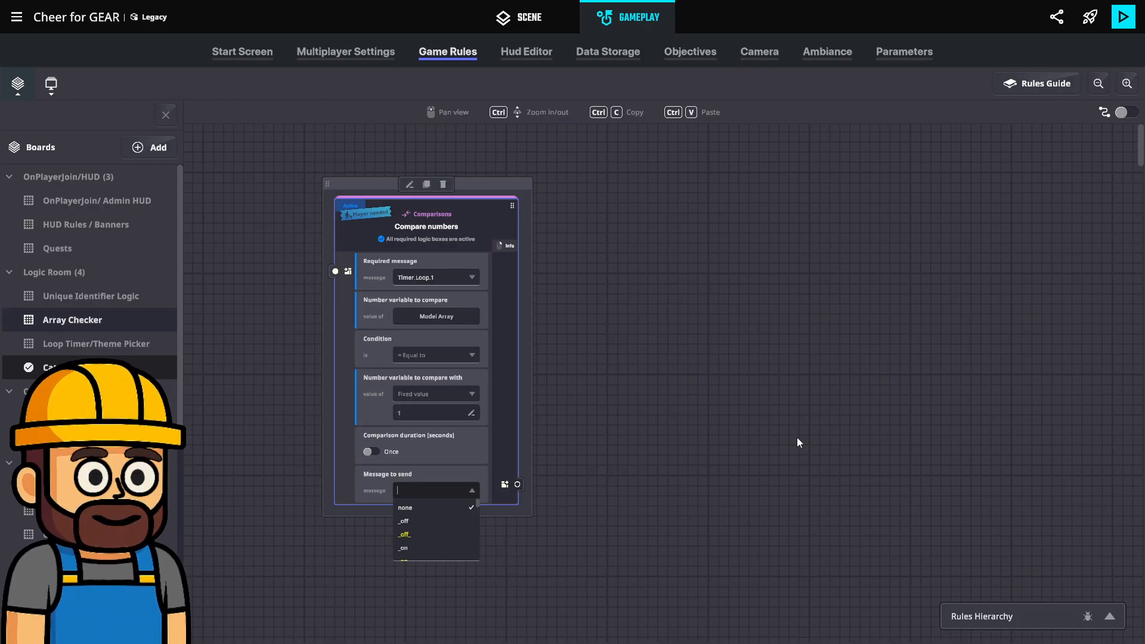
click(711, 442)
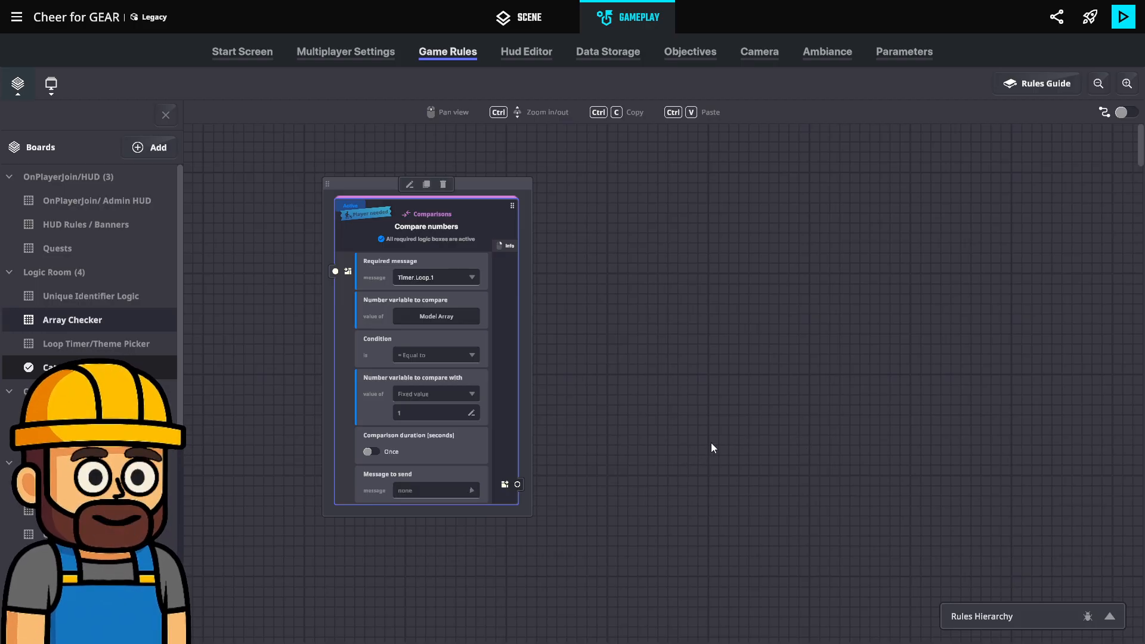
click(421, 492)
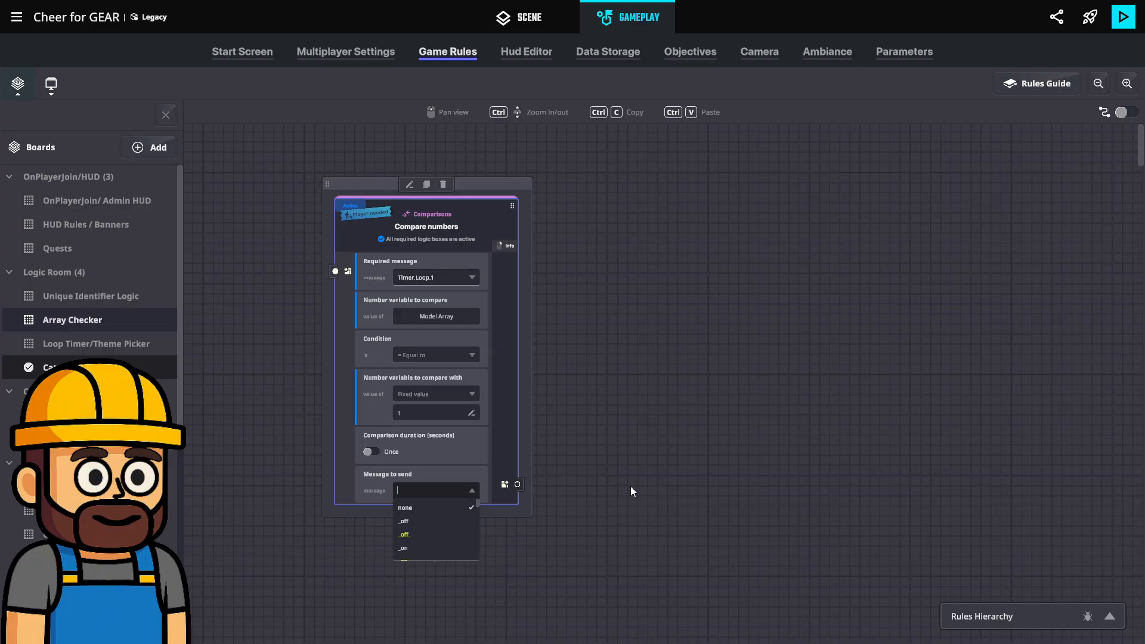
click(691, 487)
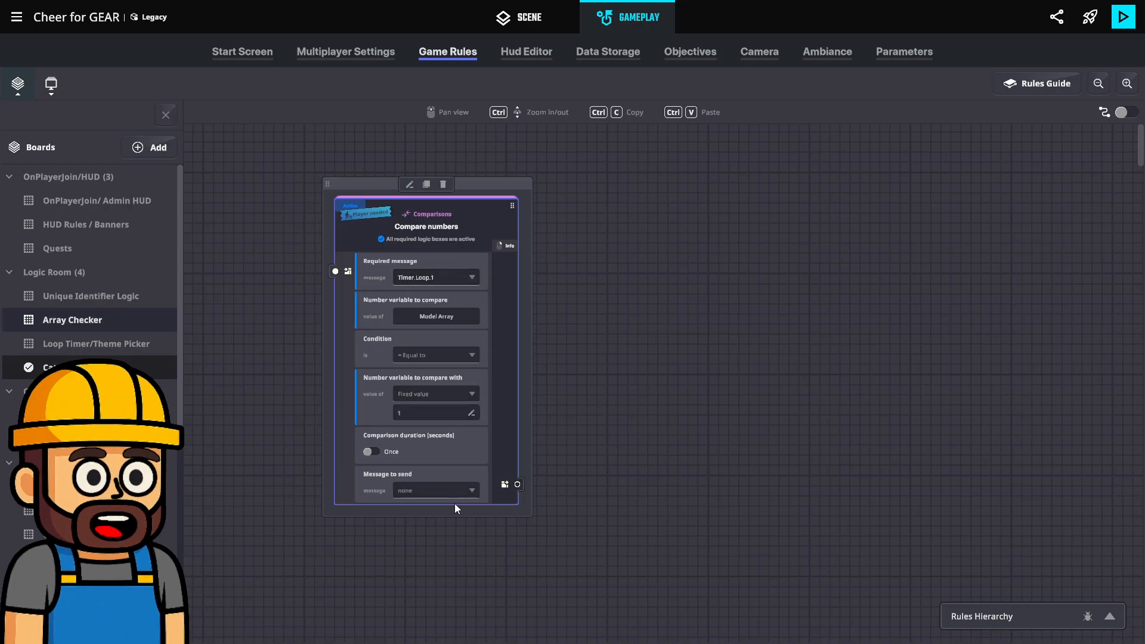
click(427, 489)
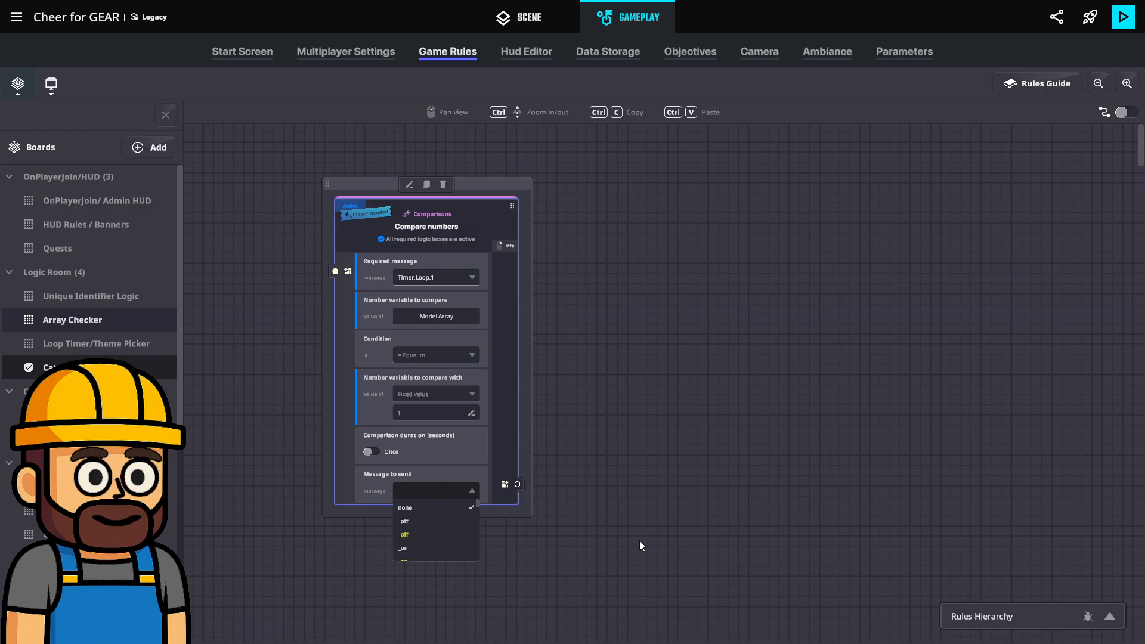
text(Mod)
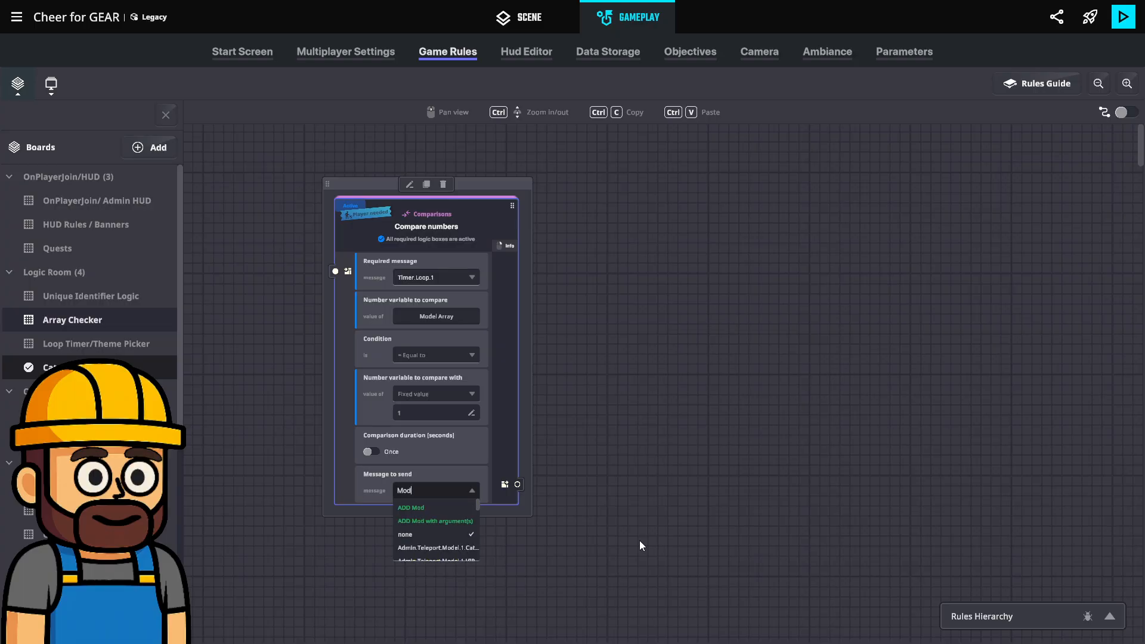
text(el.Cat)
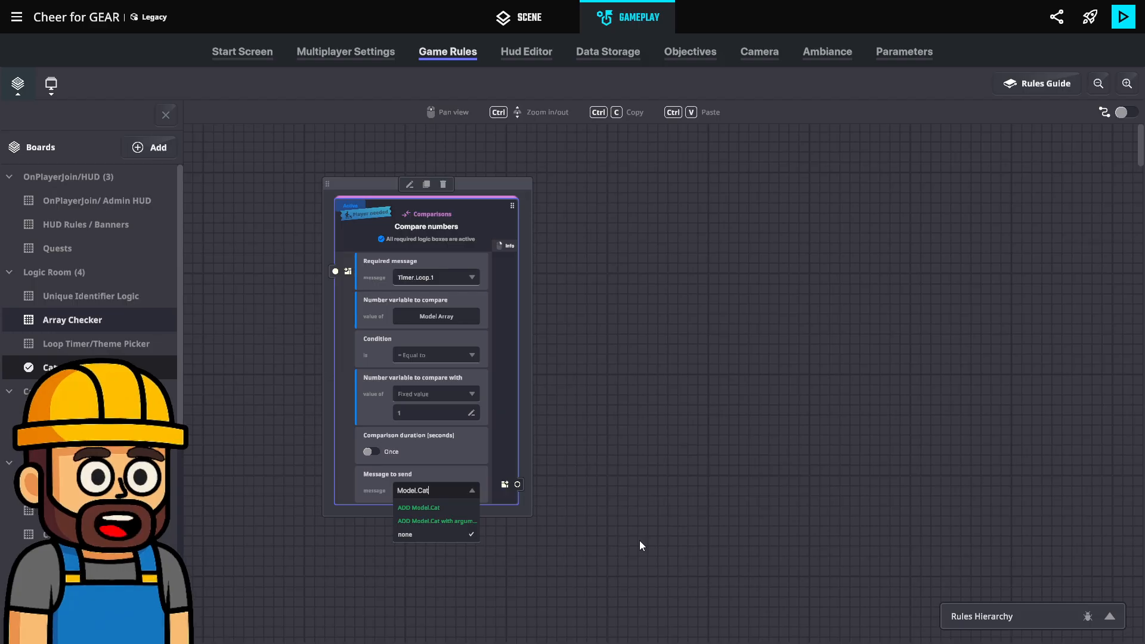
text(walk.1)
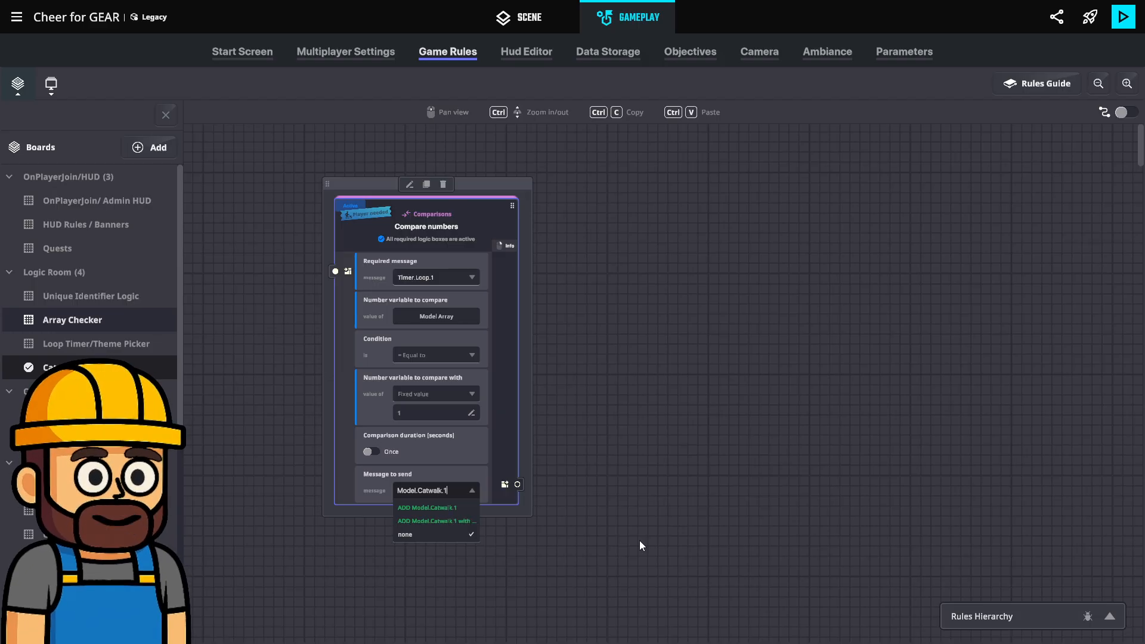
click(432, 512)
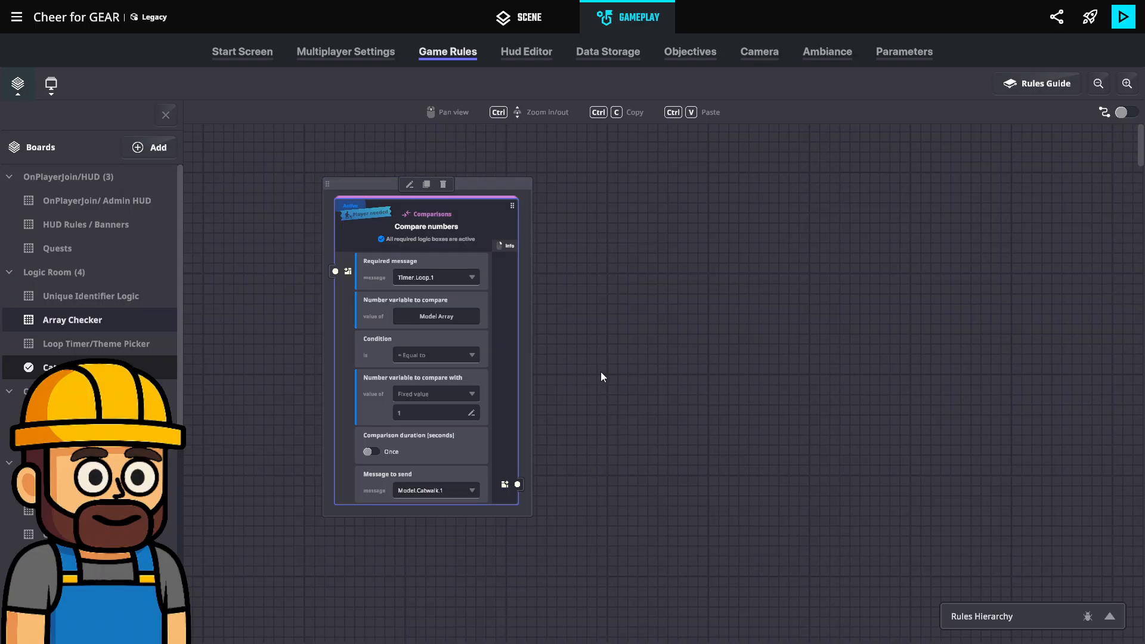
Duplicate the Compare numbers rule and make the copy compare with fixed value 2 and send a new message, Model.Catwalk.2.
click(426, 184)
click(632, 413)
text(2)
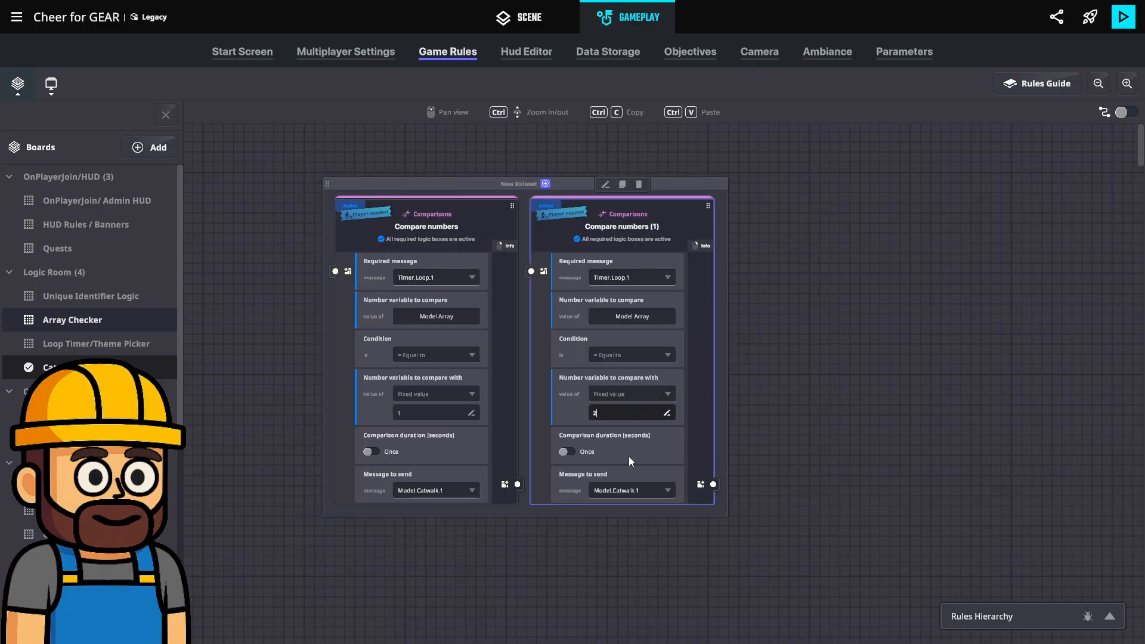
click(646, 490)
text(M)
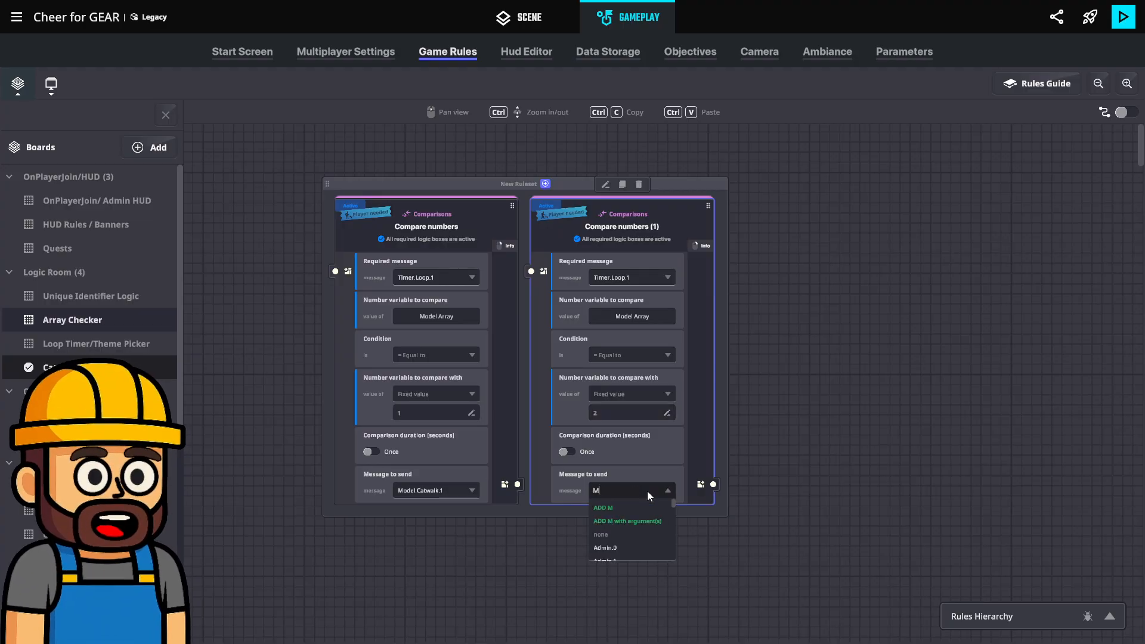
text(odel.Catwalk.2)
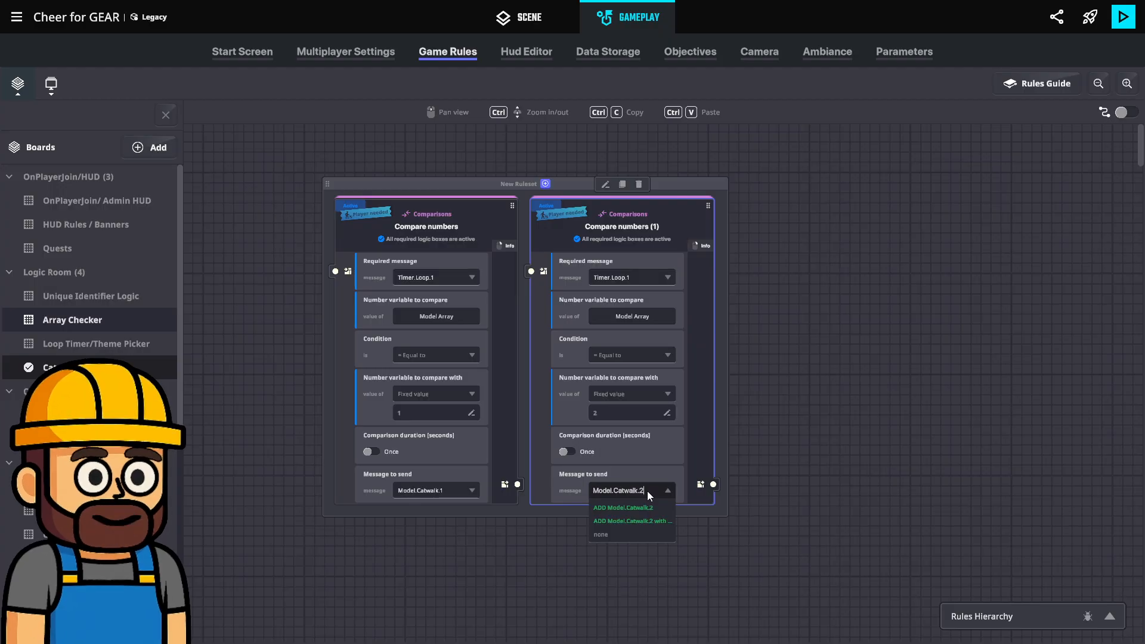
key(ctrl+a)
key(ctrl+c)
click(641, 508)
Duplicate the second Compare numbers rule and make the copy compare with fixed value 3 and send a new message, Model.Catwalk.3.
click(623, 192)
click(622, 184)
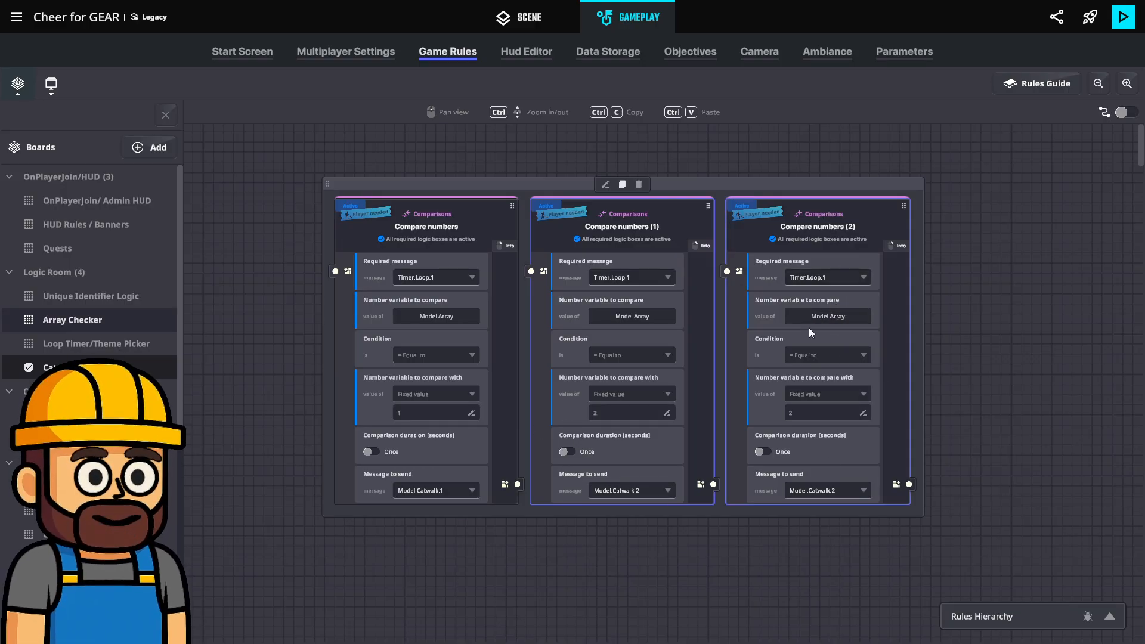
click(806, 411)
text(3)
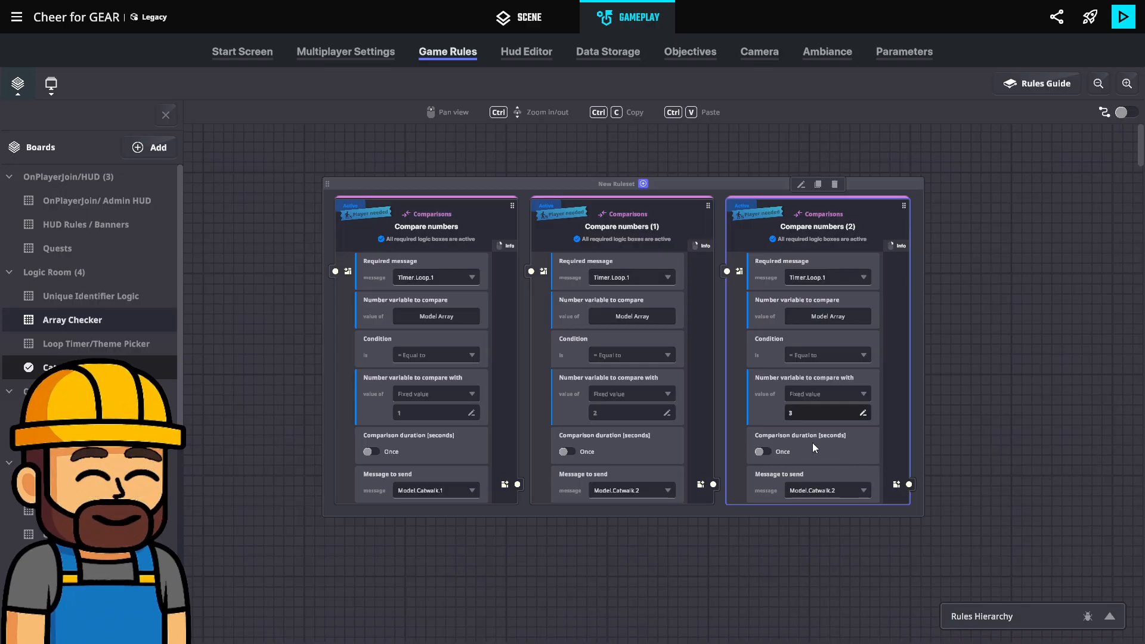
click(844, 487)
text(Model.Catwalk.)
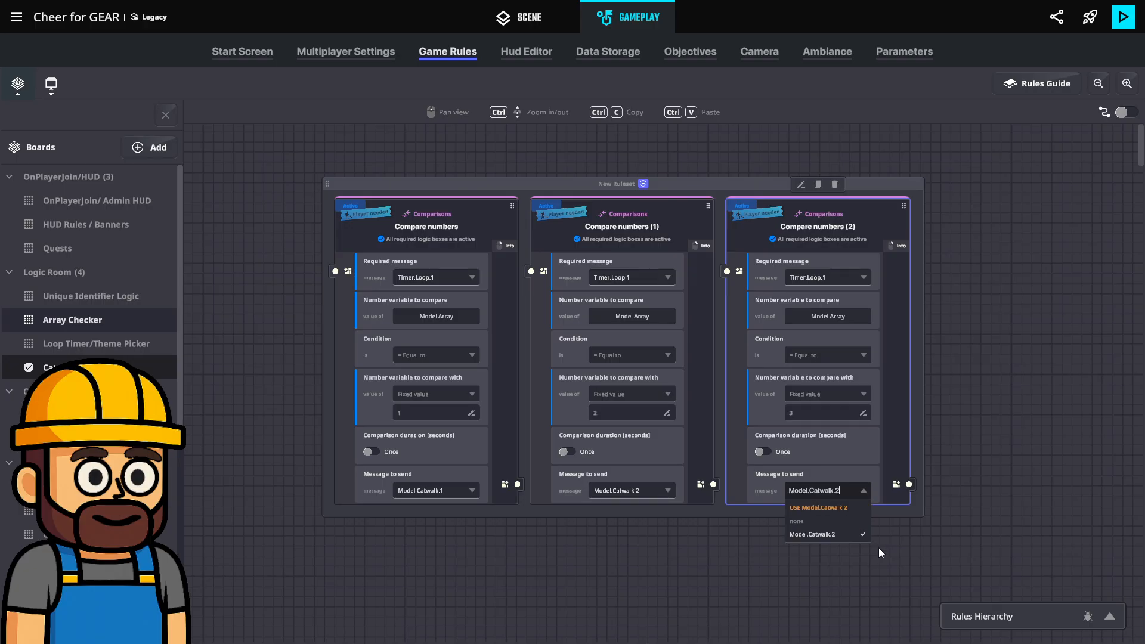
text(3)
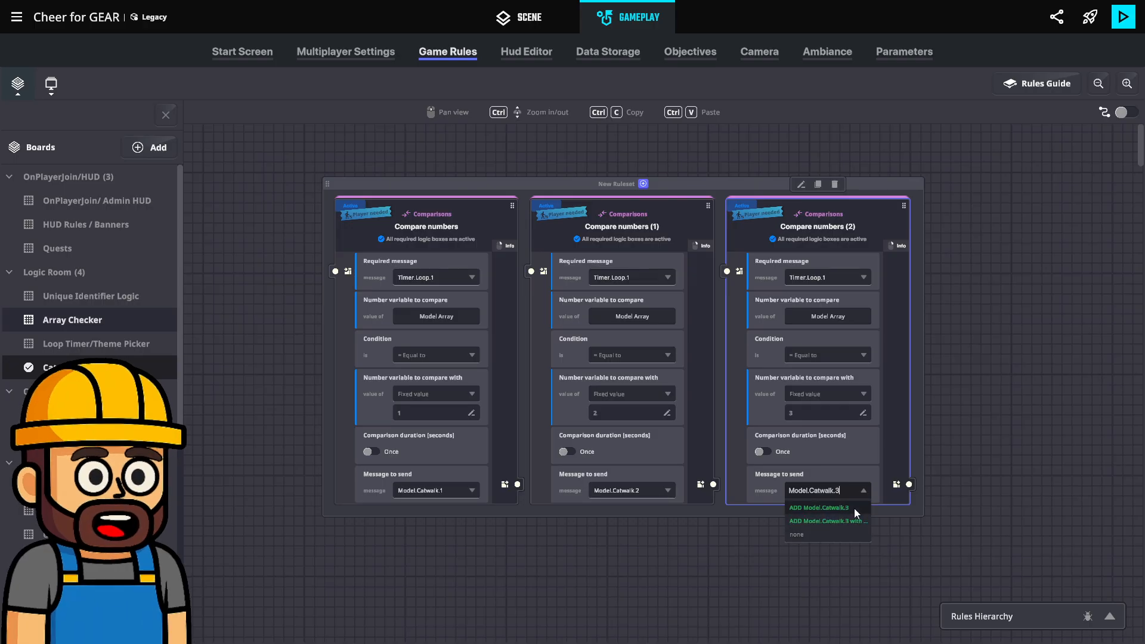
Finish assigning Model.Catwalk.3 to the third comparison rule, and duplicate it with fixed value 4 and outgoing message Model.Catwalk.4.
click(685, 553)
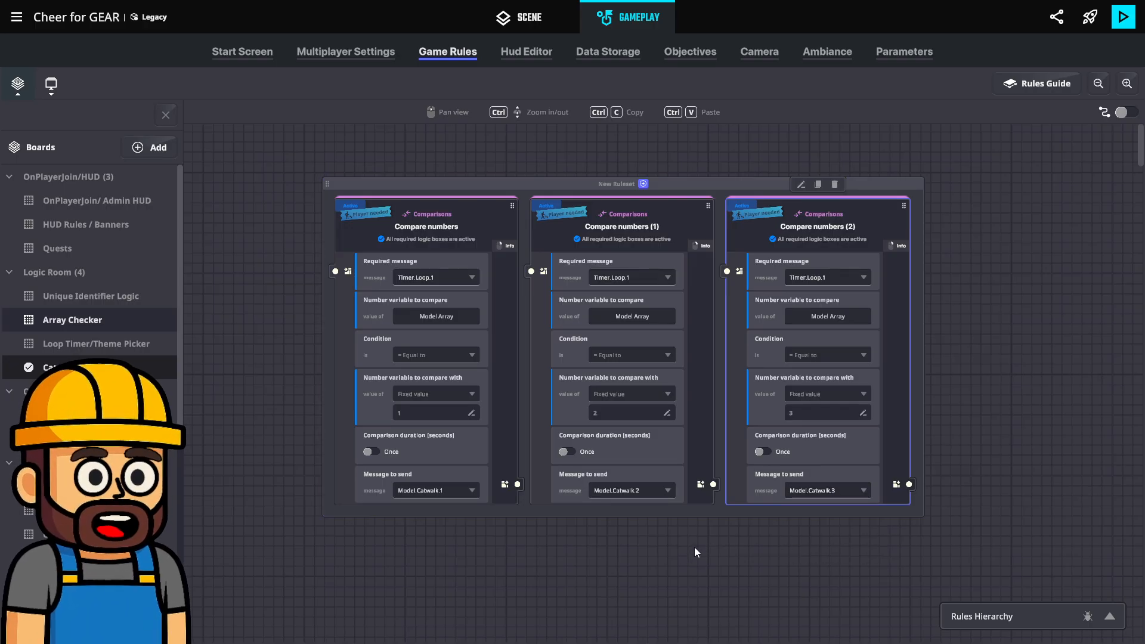
click(818, 185)
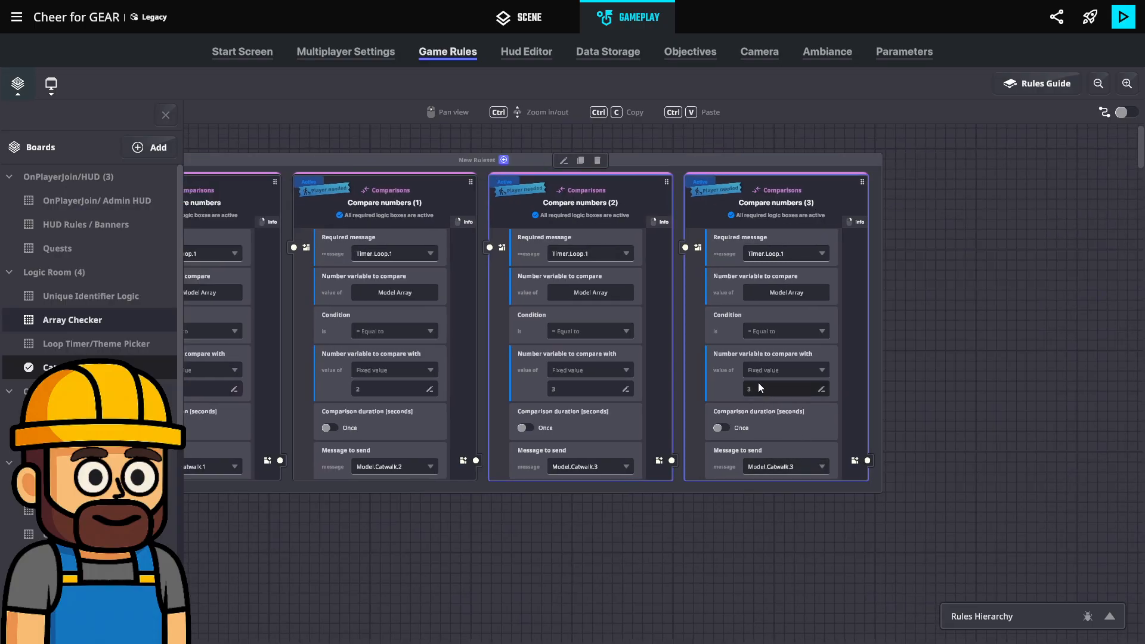
click(759, 388)
text(4)
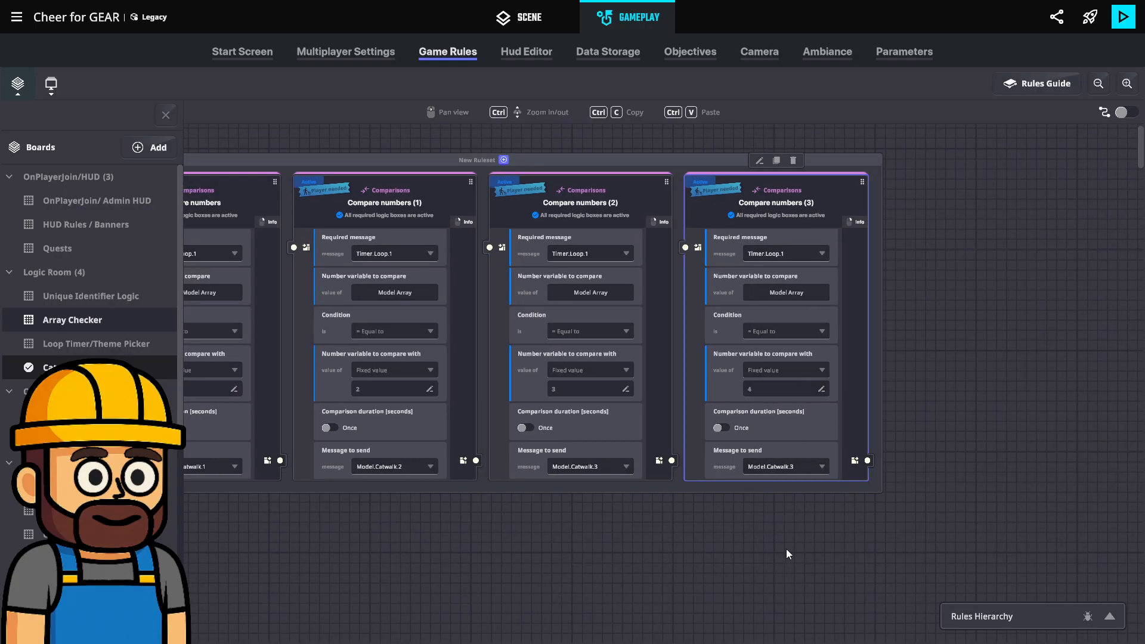
click(788, 465)
key(ctrl+v)
key(BackSpace)
text(4)
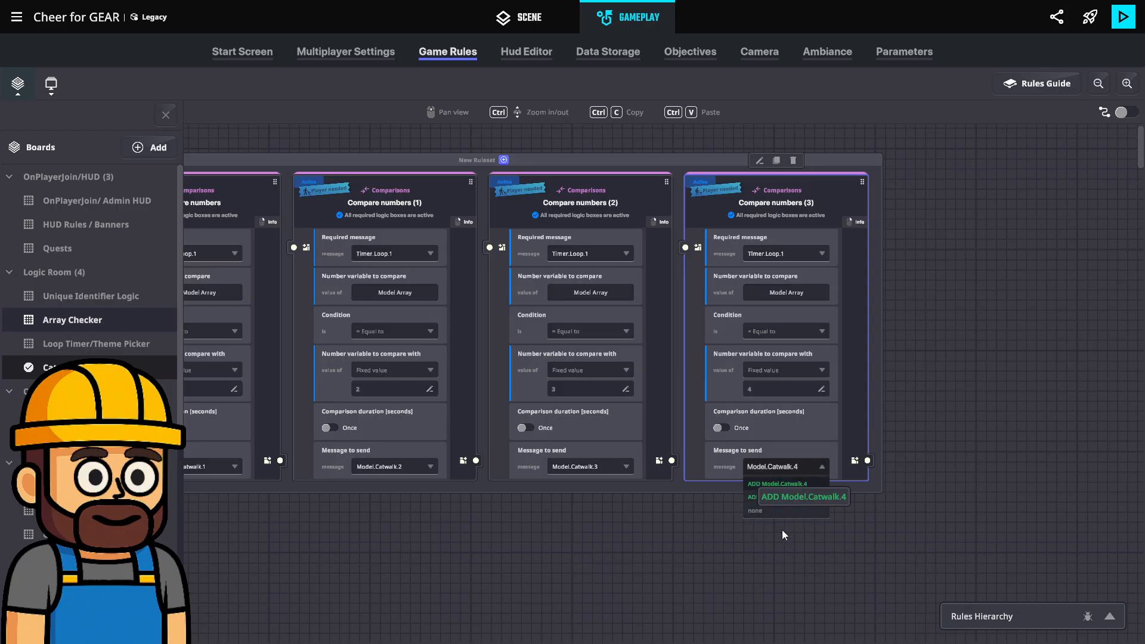
key(Return)
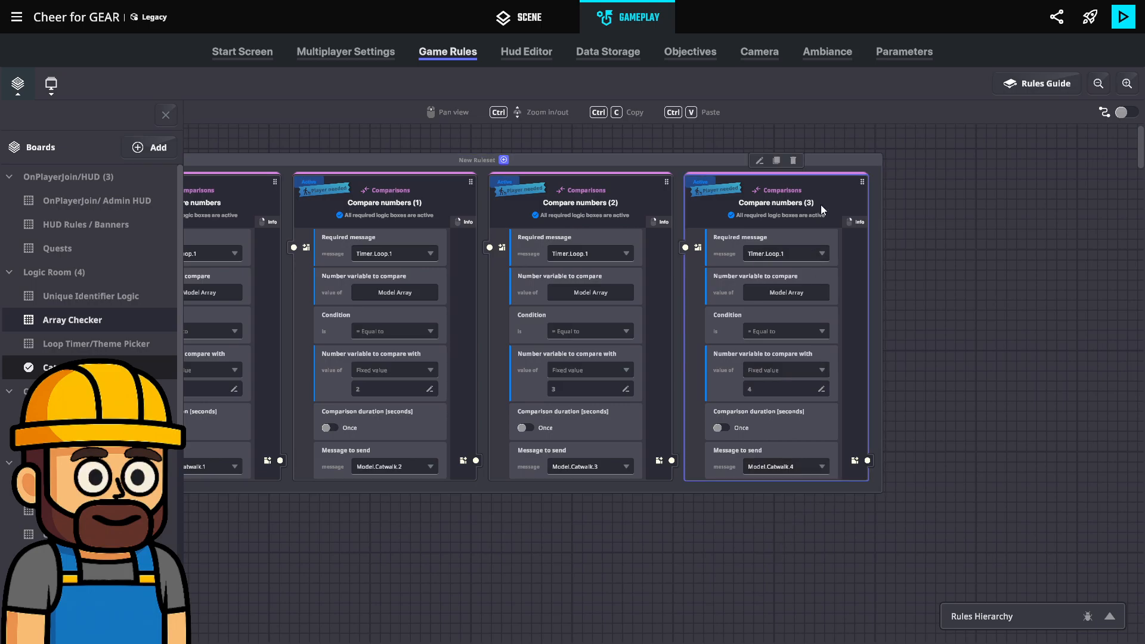
Duplicate the Model.Catwalk.4 comparison rule and give the copy the fixed value 5 and the new outgoing message Model.Catwalk.5.
click(776, 161)
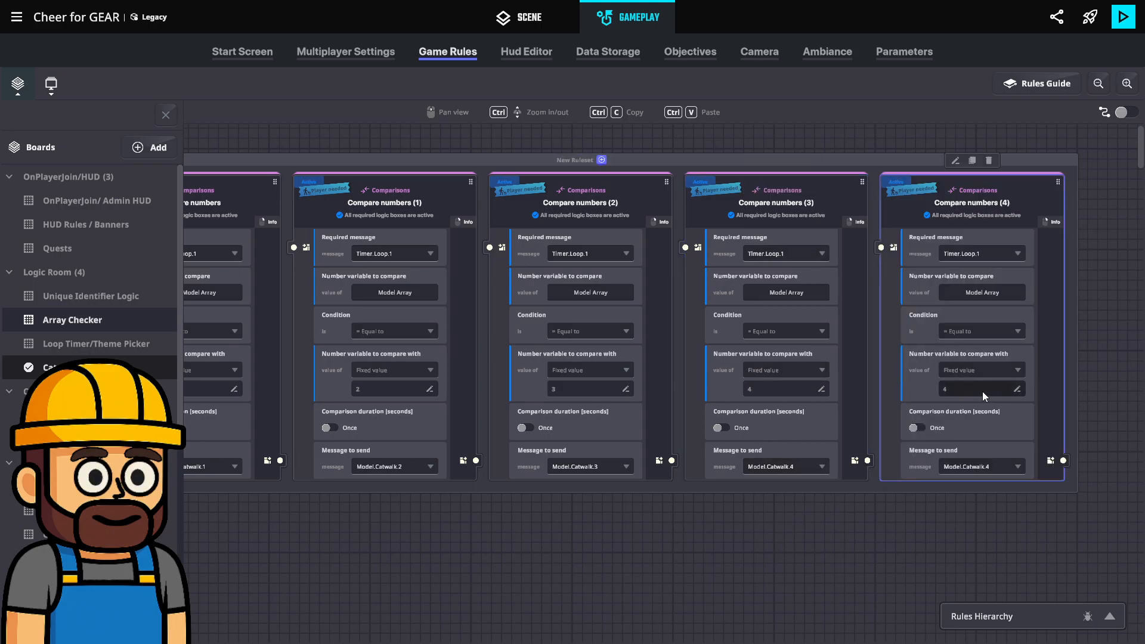
text(5)
click(998, 467)
key(ctrl+v)
key(BackSpace)
text(5)
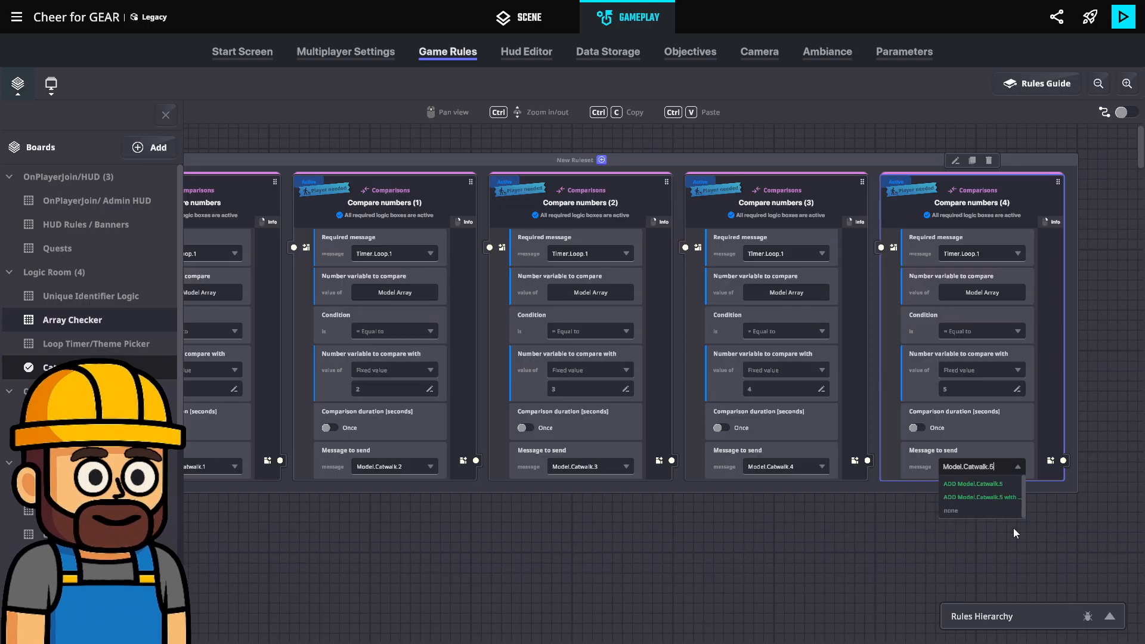
click(944, 518)
Duplicate the Model.Catwalk.5 comparison rule, setting the copy's fixed value to 6 and its message to send to Model.Catwalk.6.
drag(928, 522, 679, 551)
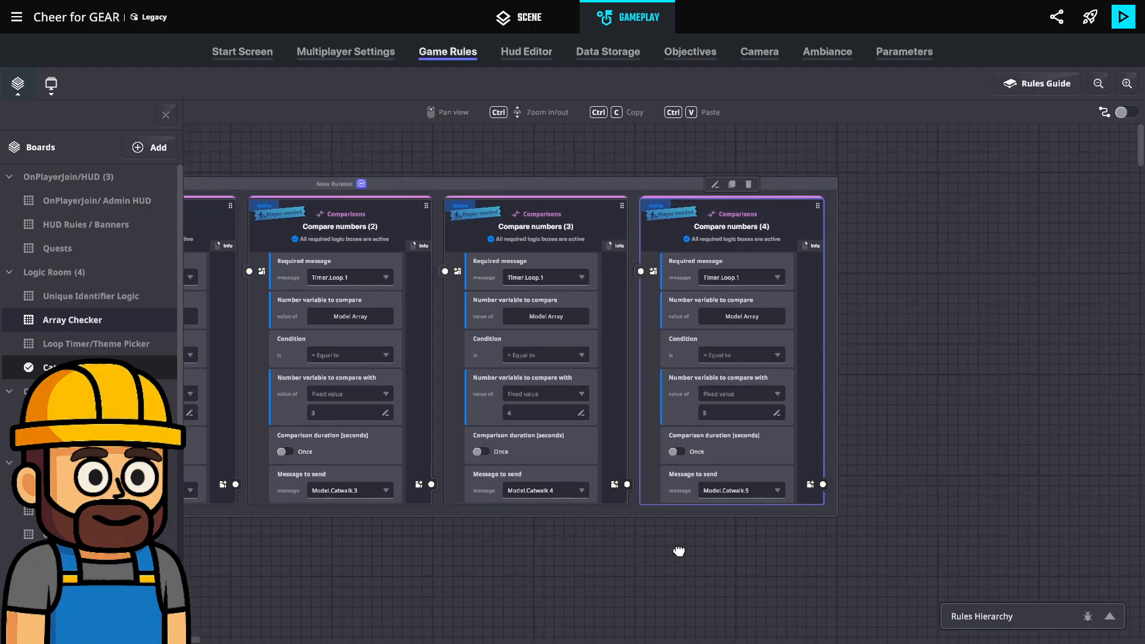
key(ctrl+c)
key(ctrl+v)
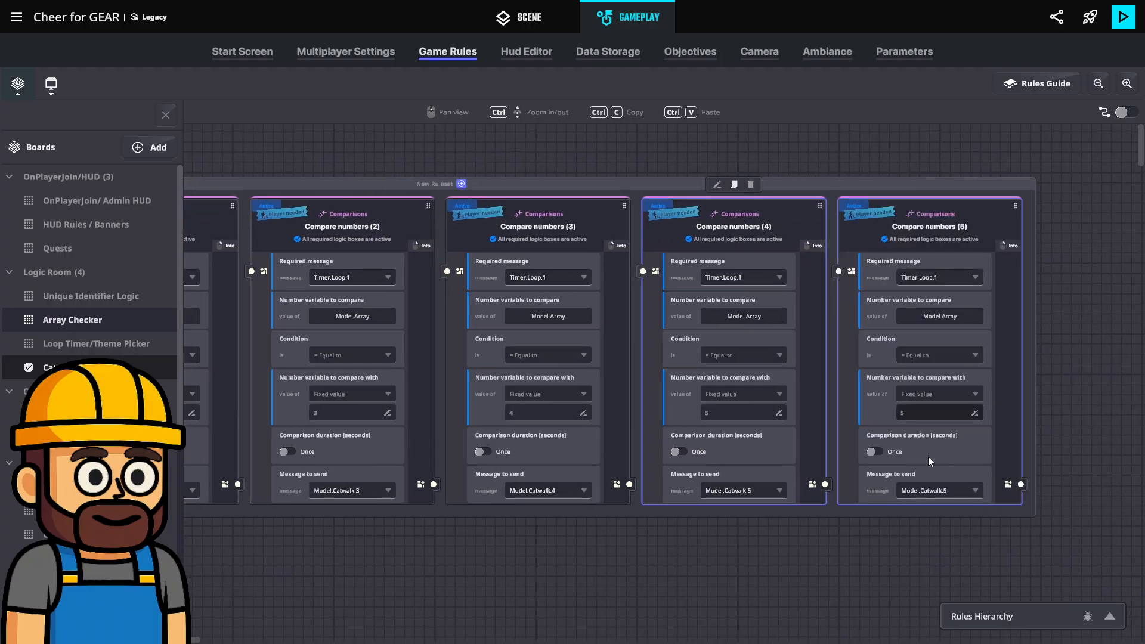
double_click(932, 410)
text(6)
click(931, 491)
text(Model.Catwalk.6)
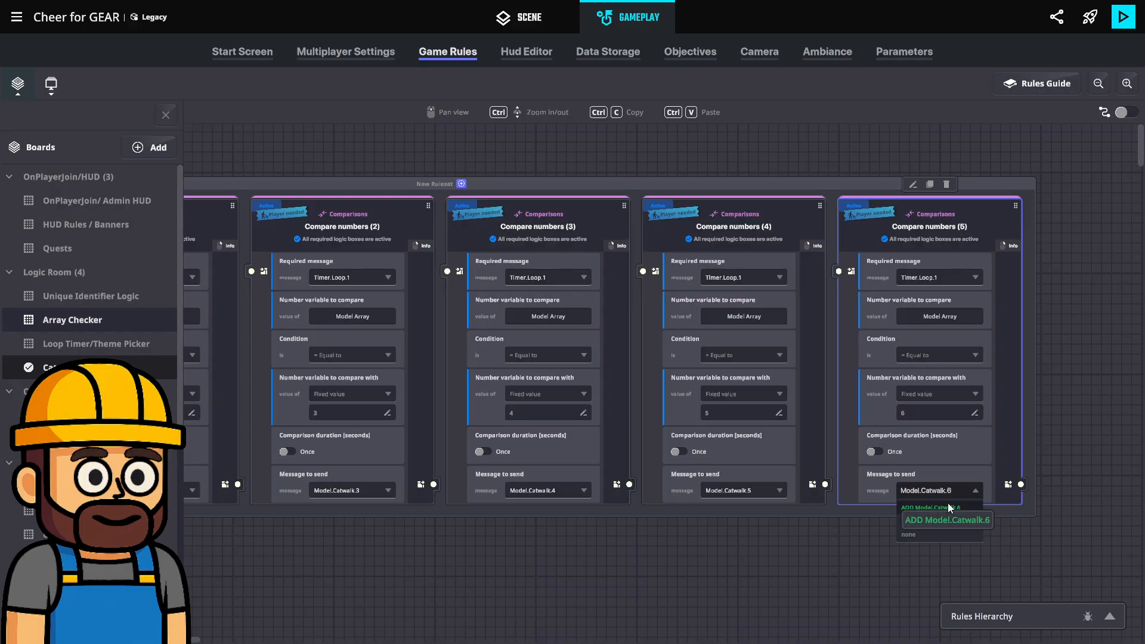
click(859, 549)
Duplicate the Model.Catwalk.6 comparison rule and make the copy compare with 7 and send the new message Model.Catwalk.7.
click(959, 219)
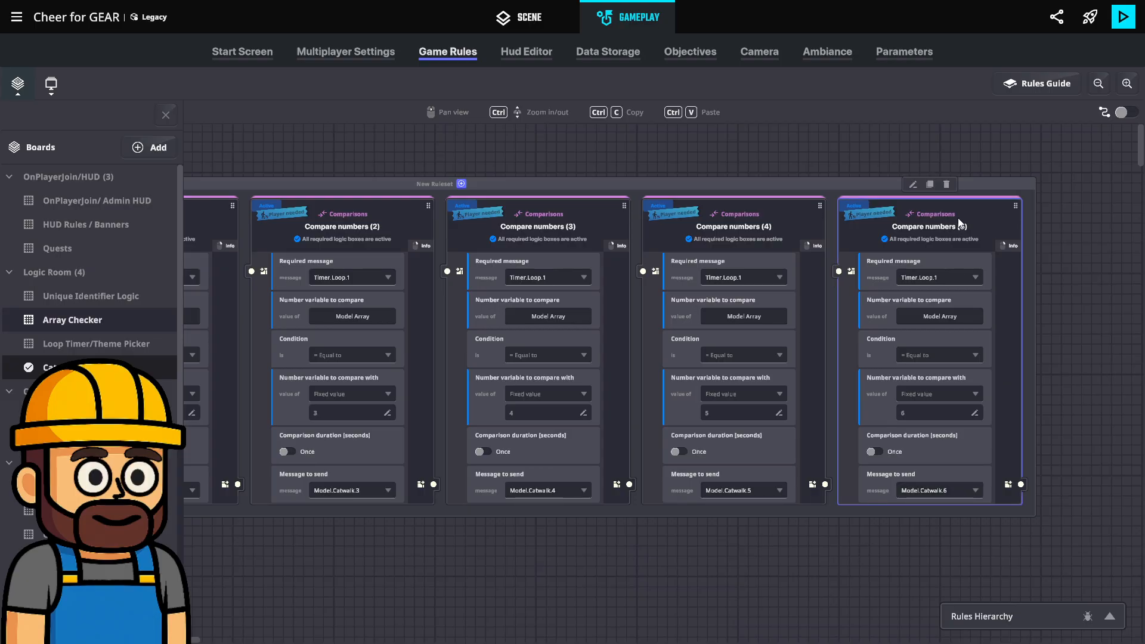
click(930, 184)
click(1113, 413)
text(7)
middle_drag(902, 492, 683, 492)
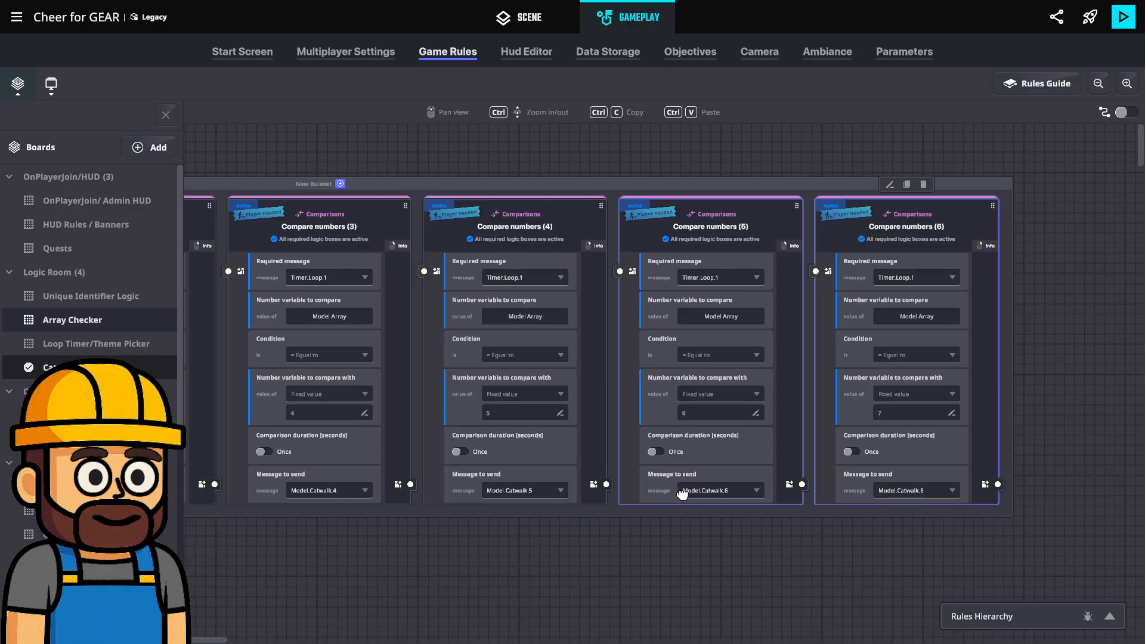
click(908, 489)
key(BackSpace)
text(2)
key(BackSpace)
text(7)
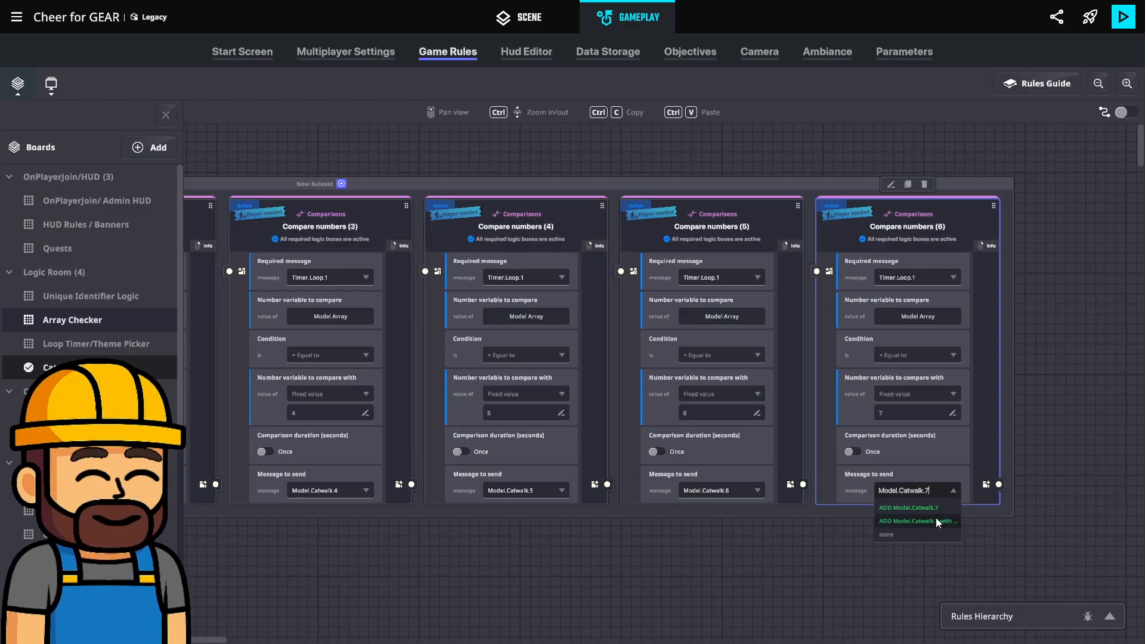
click(929, 514)
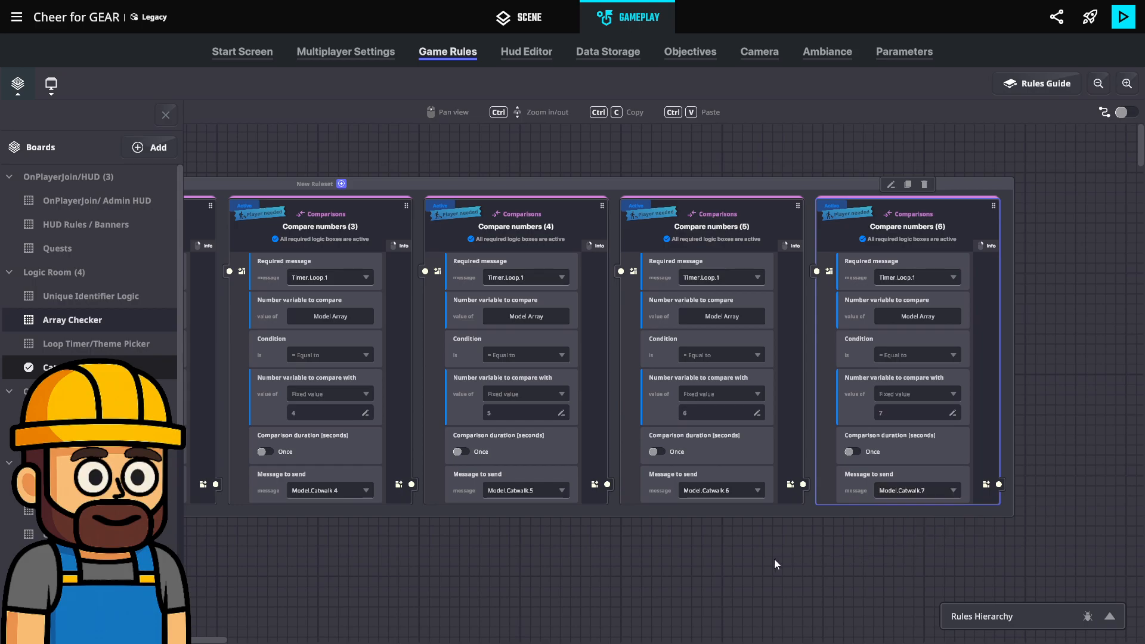
Duplicate the Model.Catwalk.7 comparison rule, with the copy using fixed value 8 and sending the new message Model.Catwalk.8.
click(908, 185)
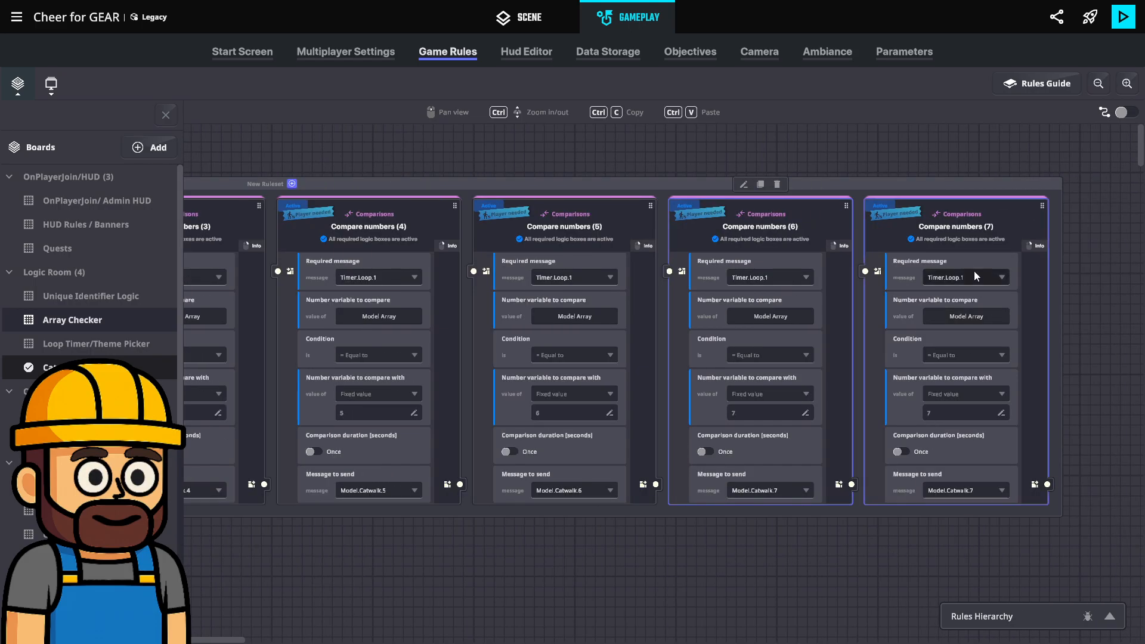
click(947, 412)
text(8)
click(973, 489)
key(ctrl+v)
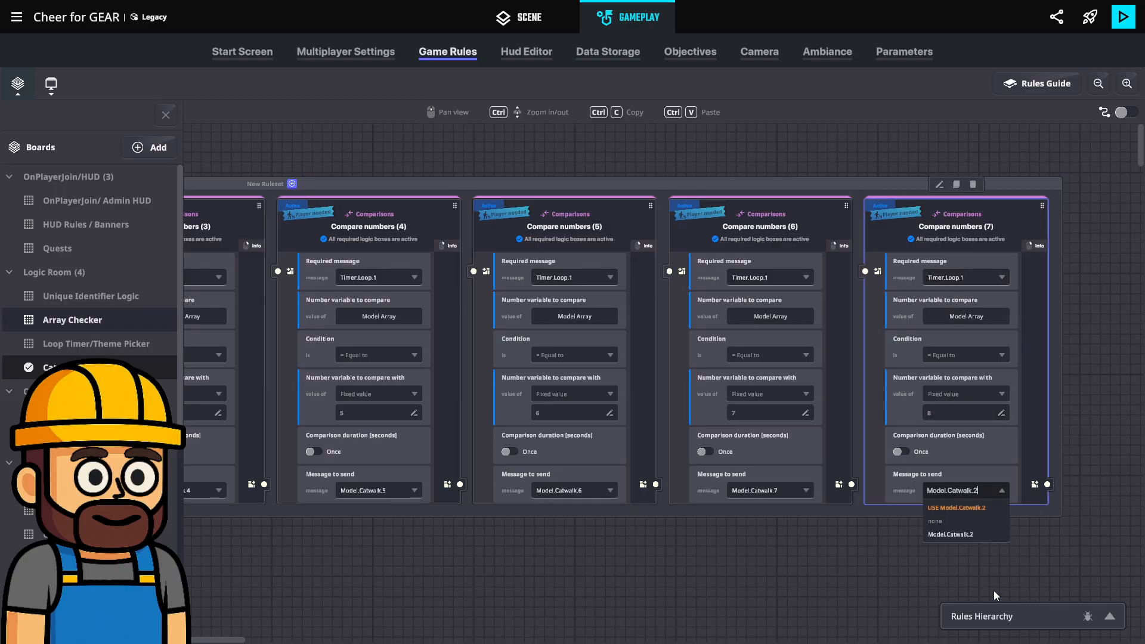
text(8)
click(978, 521)
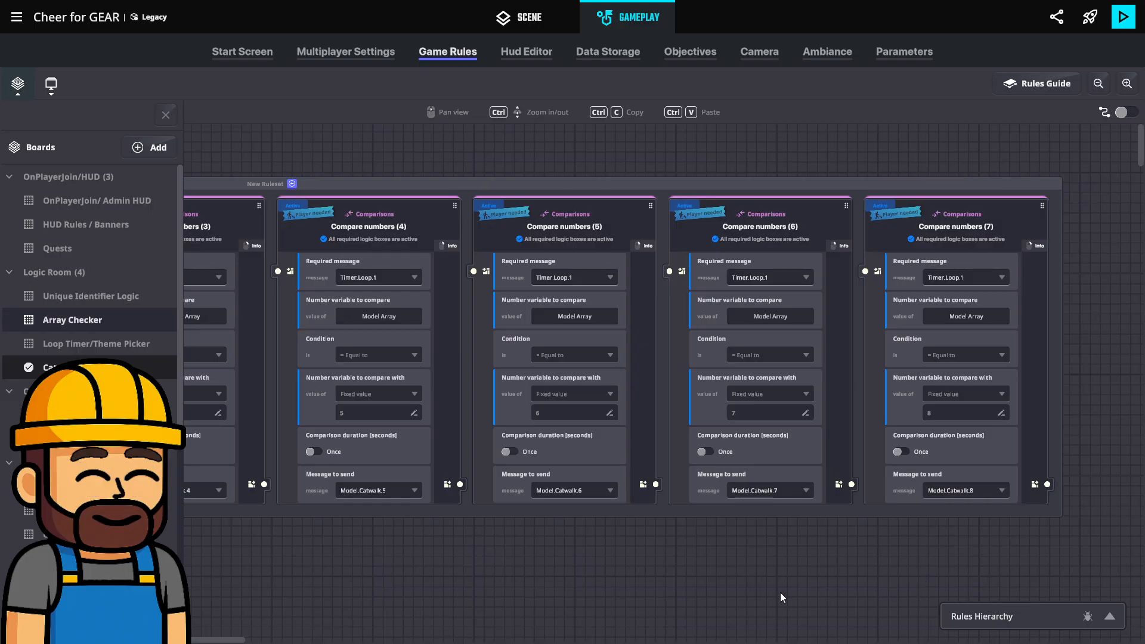
Close the boards list and examine the whole row of Compare numbers rules on the Catwalk Logic board.
click(166, 115)
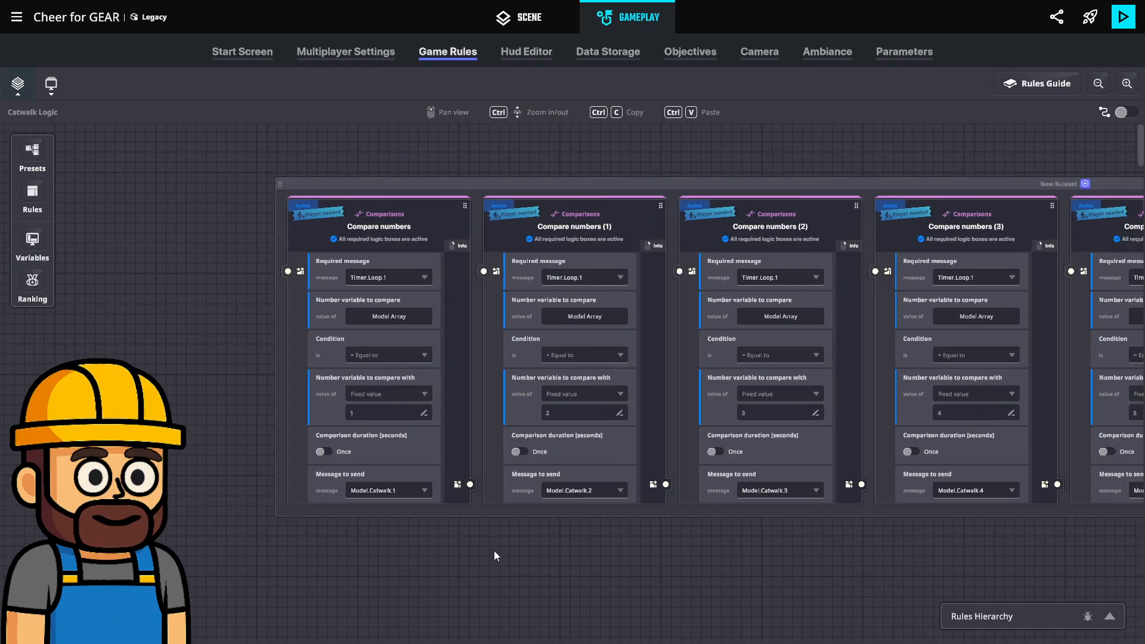
ctrl+scroll(409, 529, down, 1)
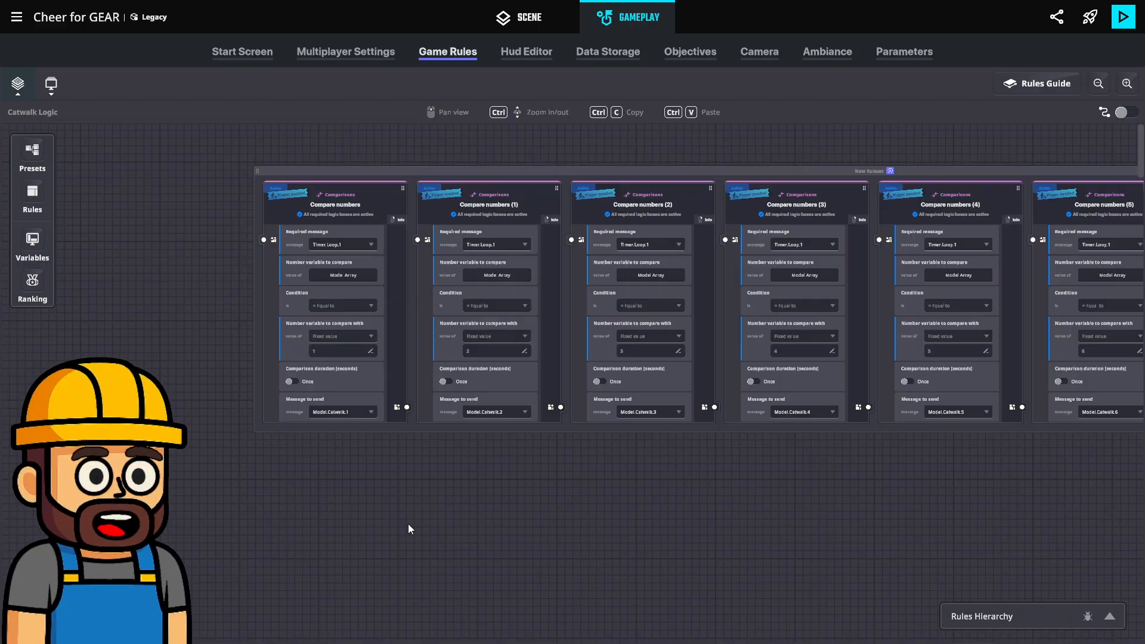
ctrl+scroll(409, 529, down, 1)
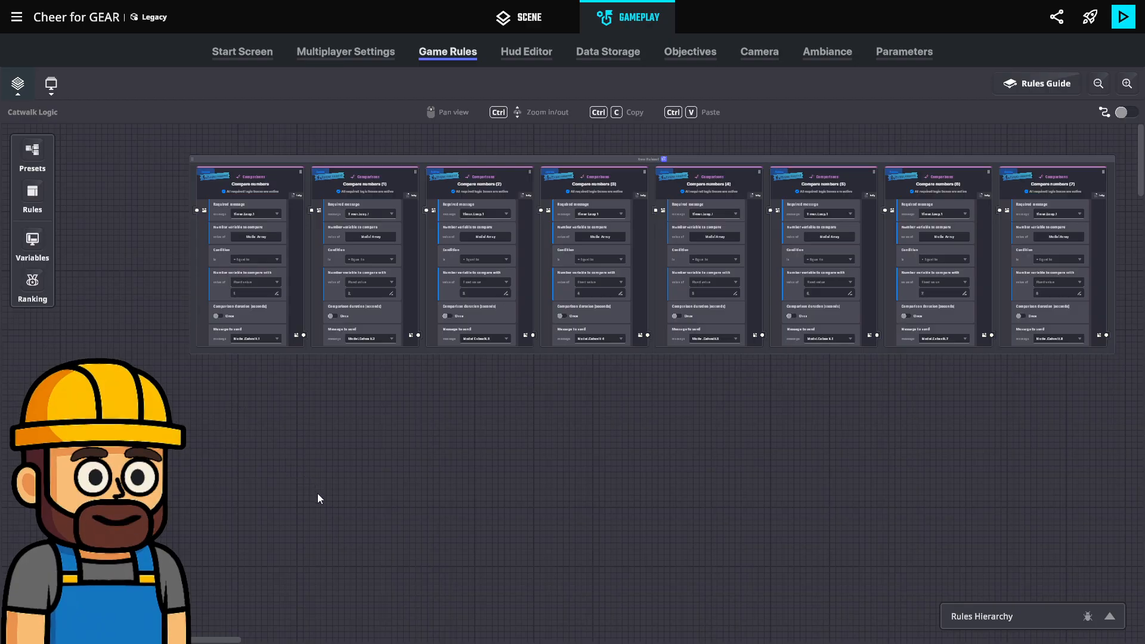
ctrl+scroll(282, 459, up, 2)
drag(295, 514, 427, 521)
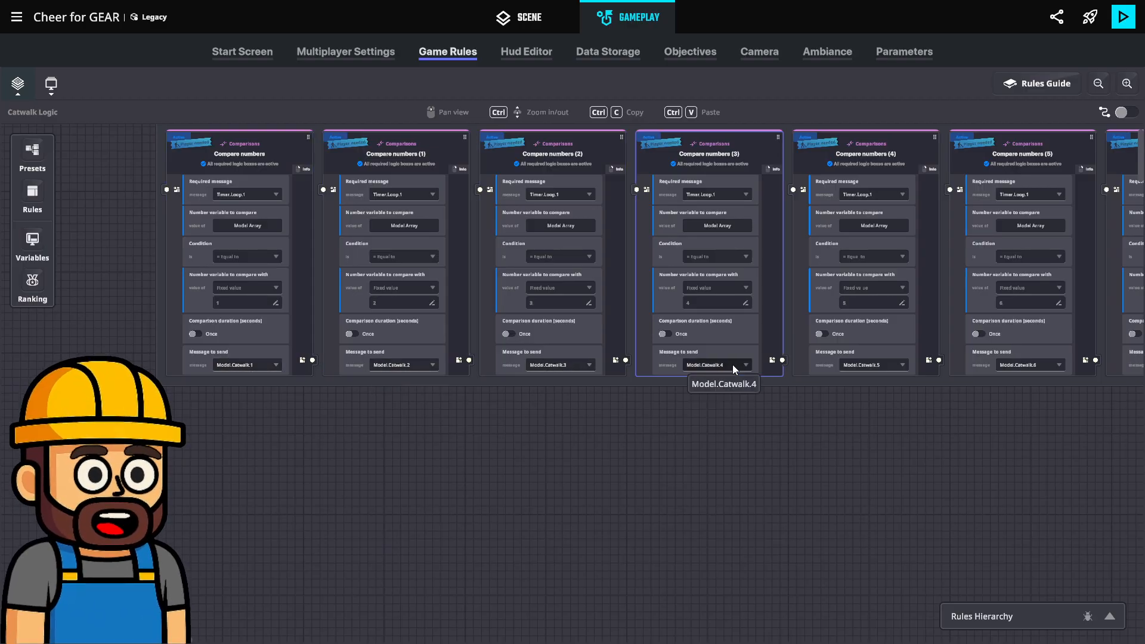
mouse_move(938, 452)
mouse_down()
mouse_move(623, 460)
mouse_move(945, 431)
mouse_up()
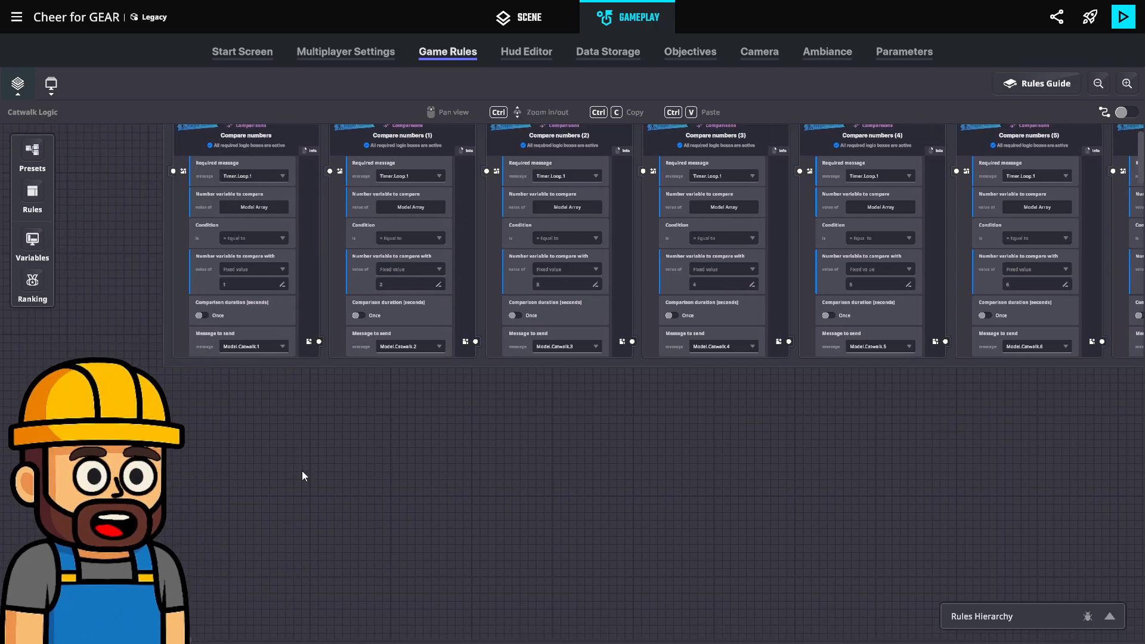
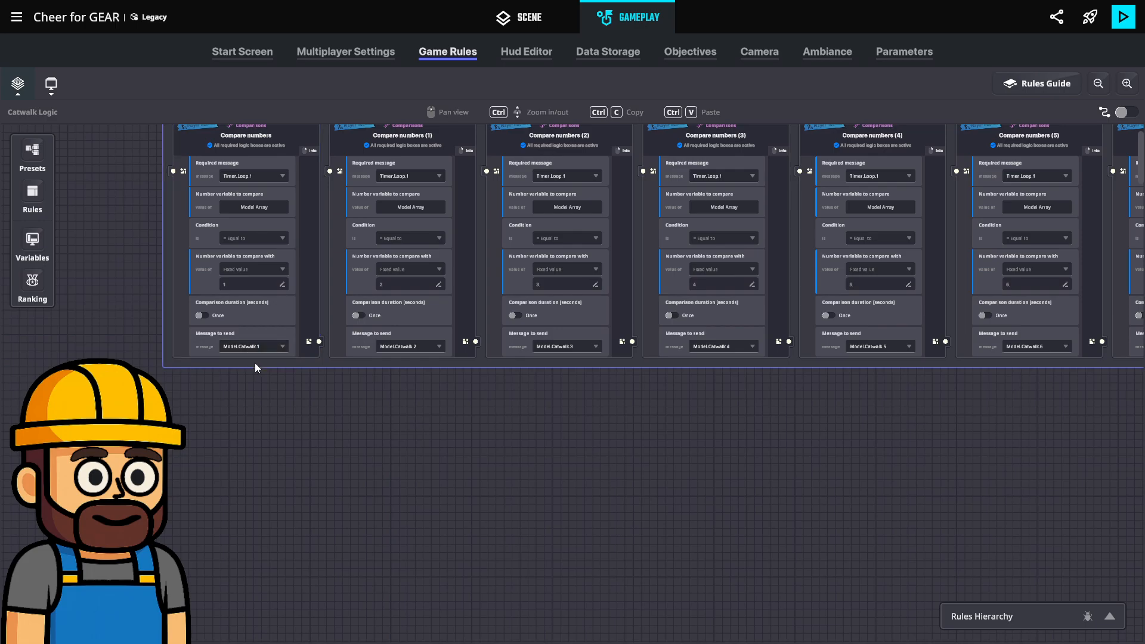
scroll(254, 522, down, 1)
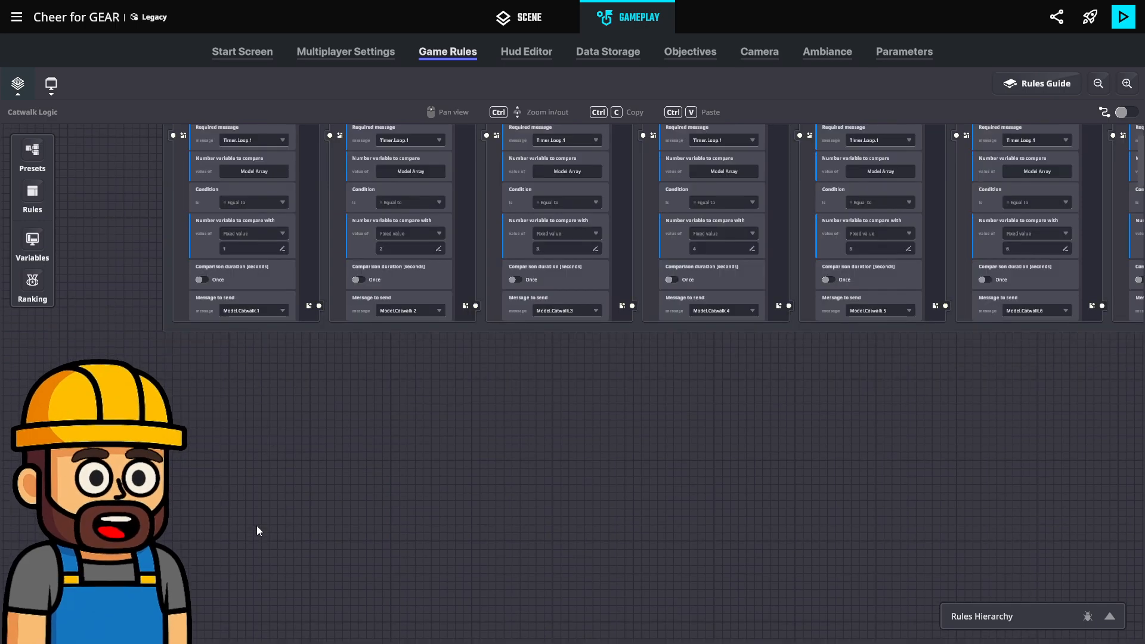
scroll(238, 527, down, 1)
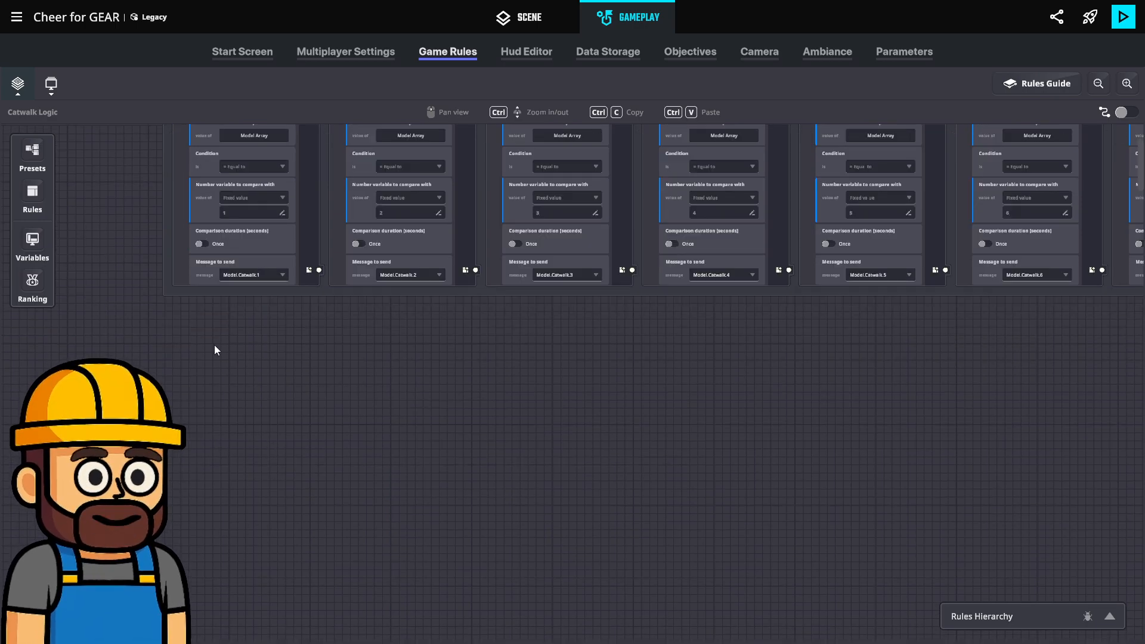
click(31, 189)
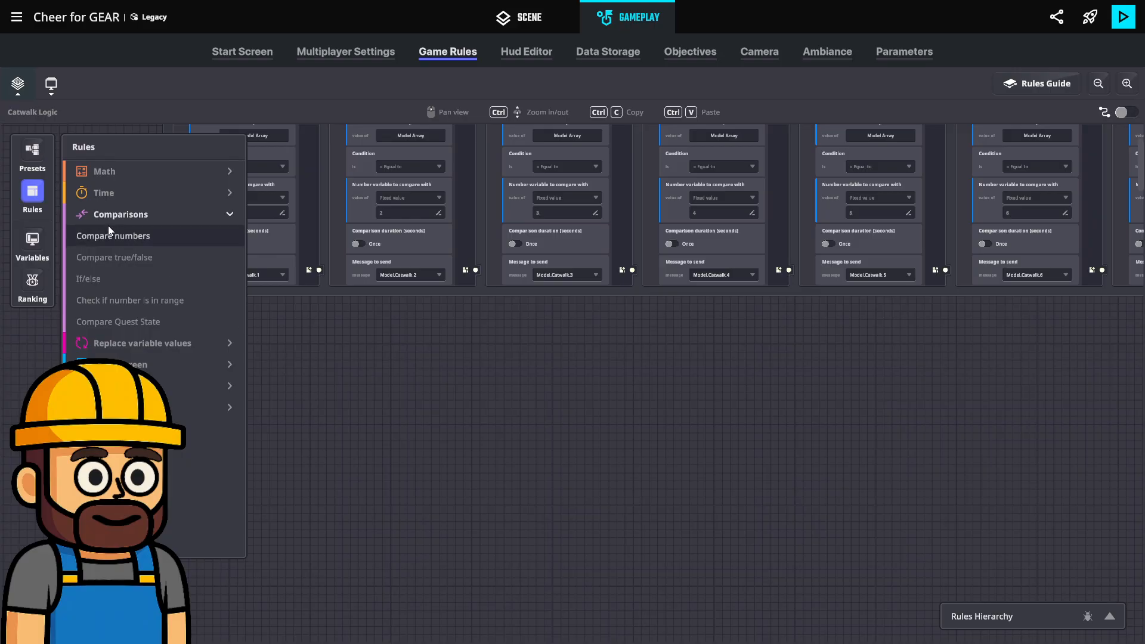
click(32, 192)
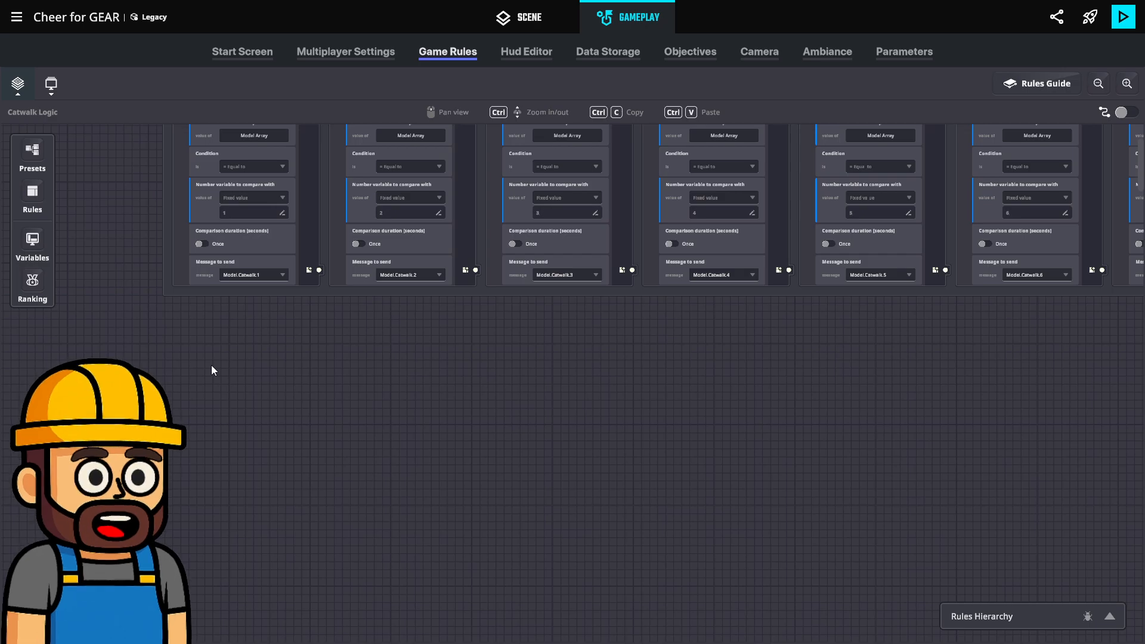
drag(228, 345, 248, 463)
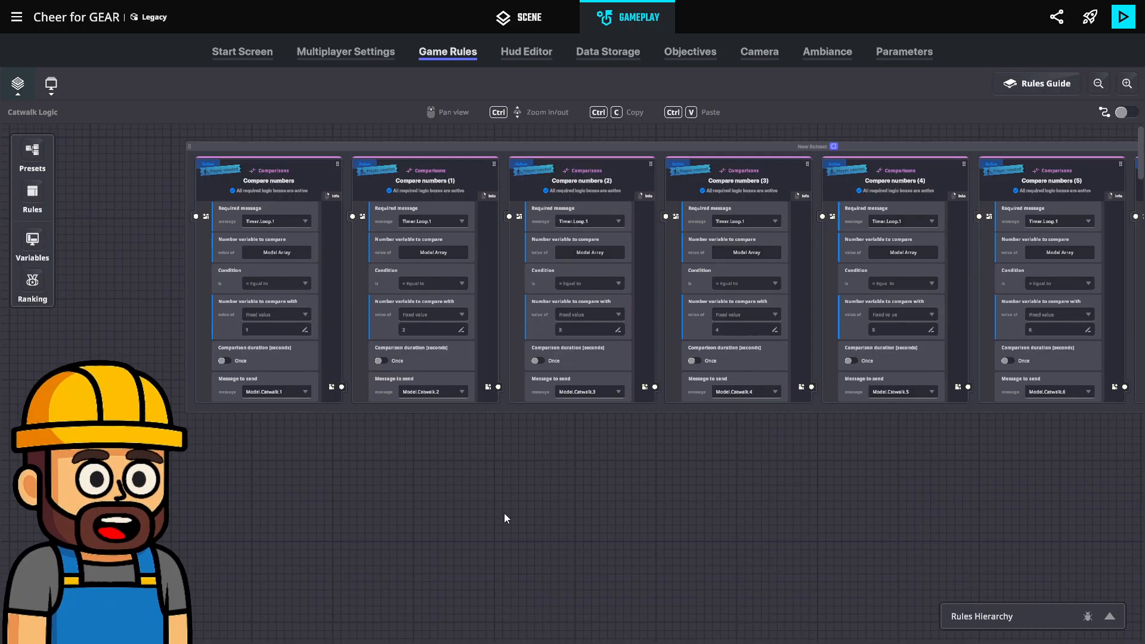
scroll(386, 452, down, 1)
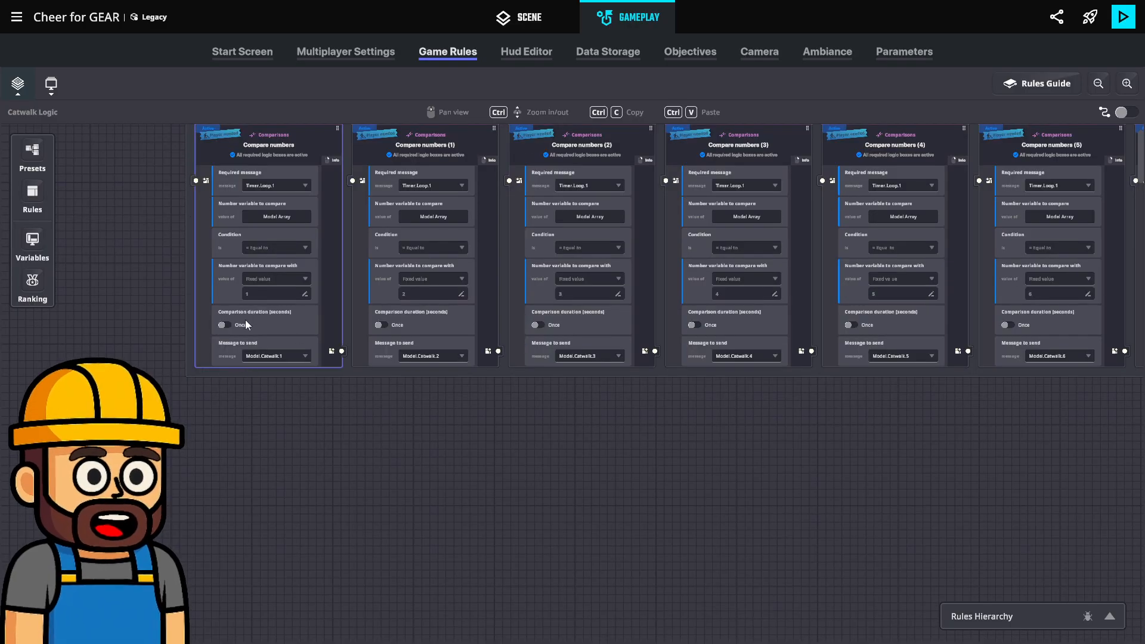
scroll(286, 450, down, 2)
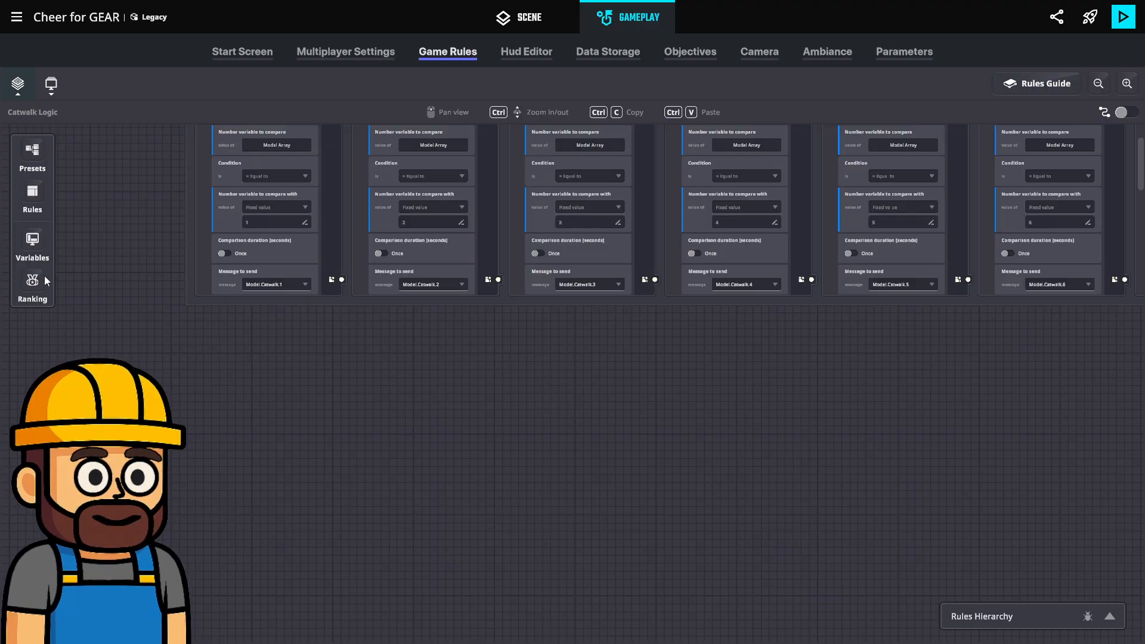
scroll(305, 367, up, 1)
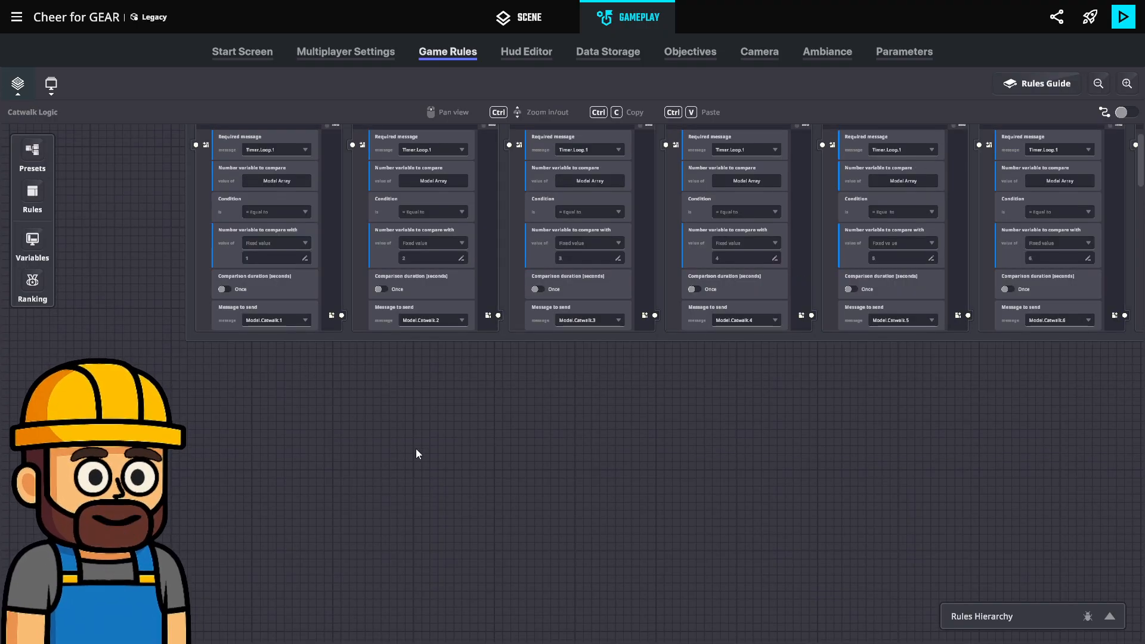
scroll(416, 449, up, 1)
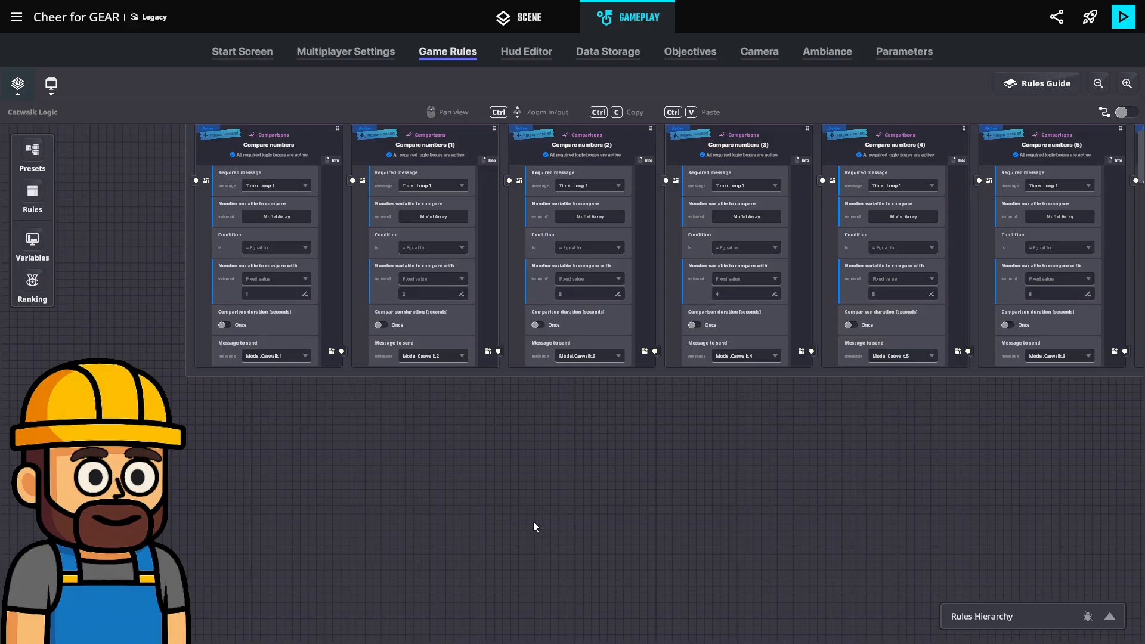
Add a Start timer rule as a new ruleset in the empty area below the first Compare numbers rule.
scroll(354, 485, down, 1)
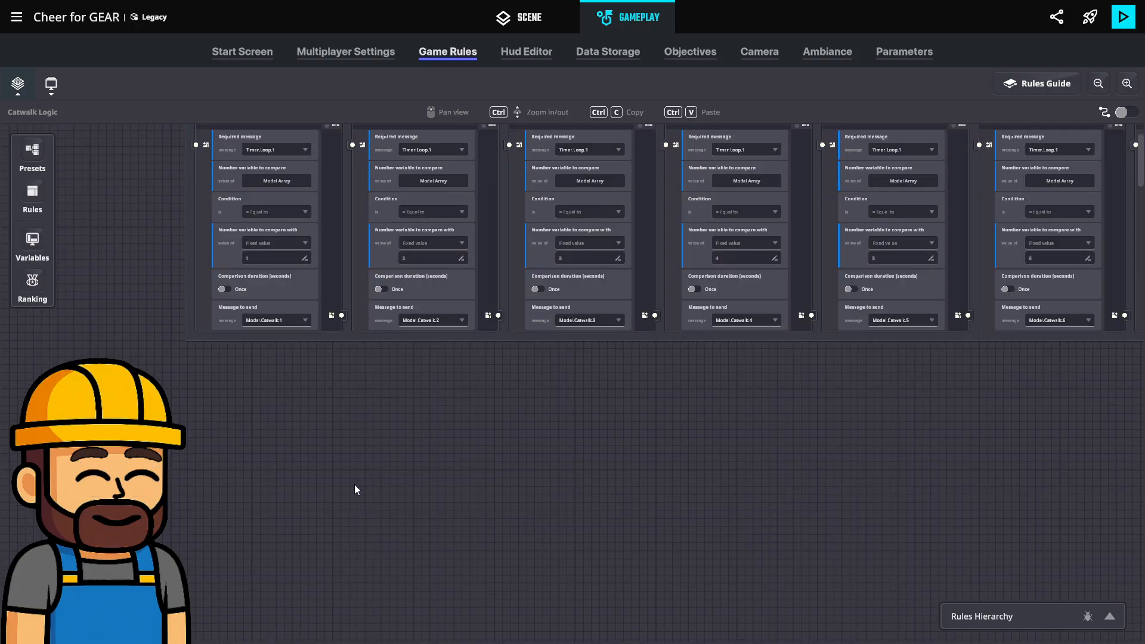
scroll(356, 489, down, 1)
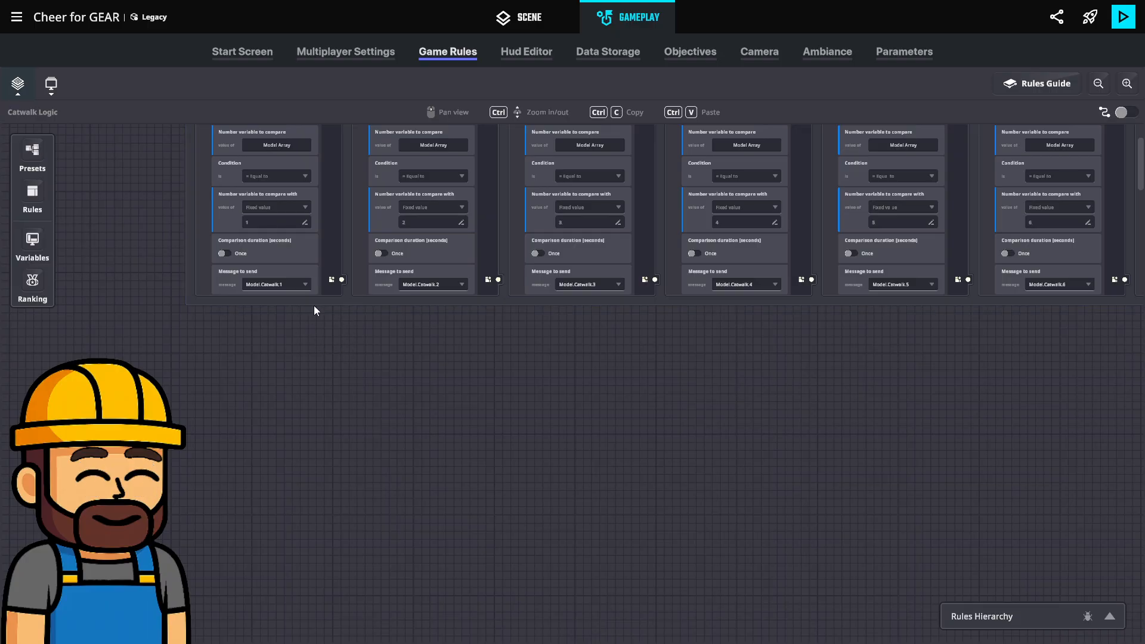
click(37, 197)
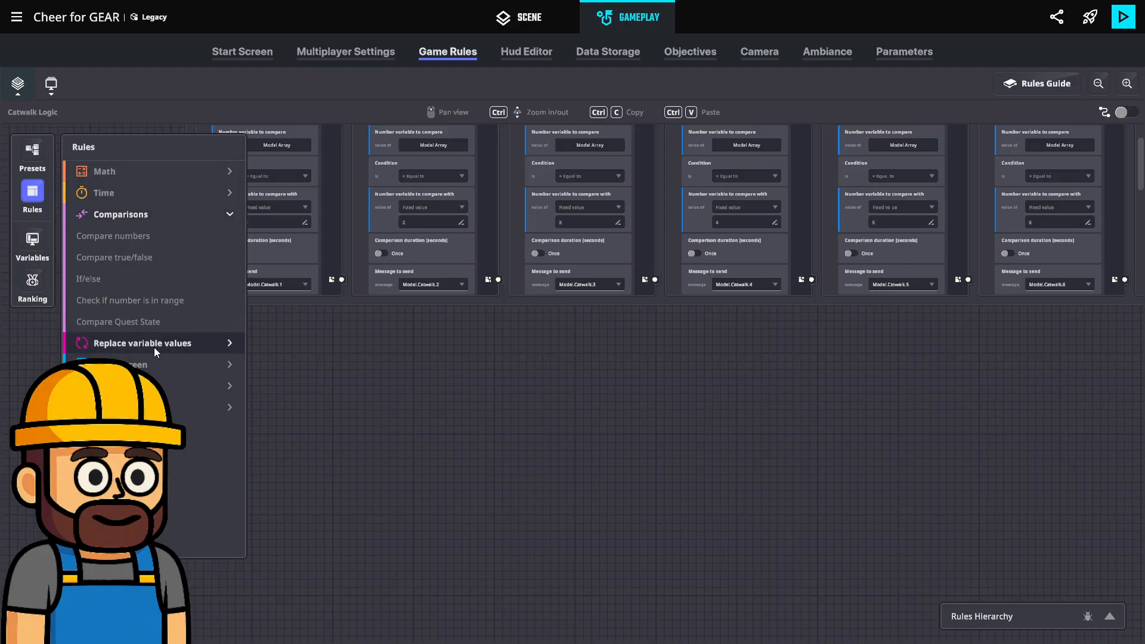
click(110, 192)
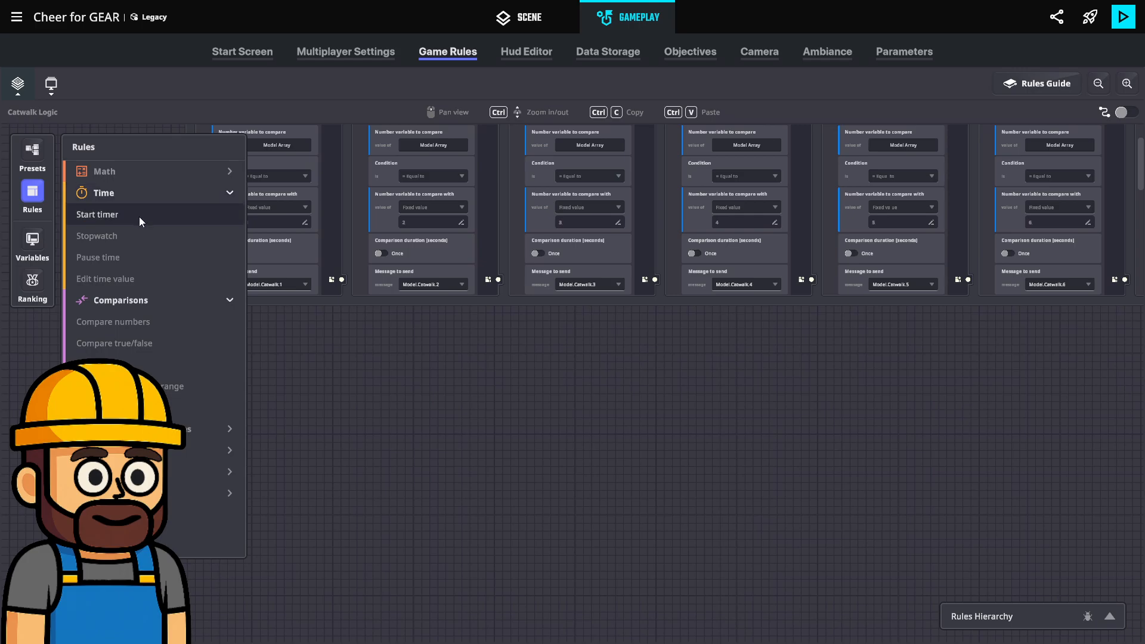
drag(118, 258, 281, 286)
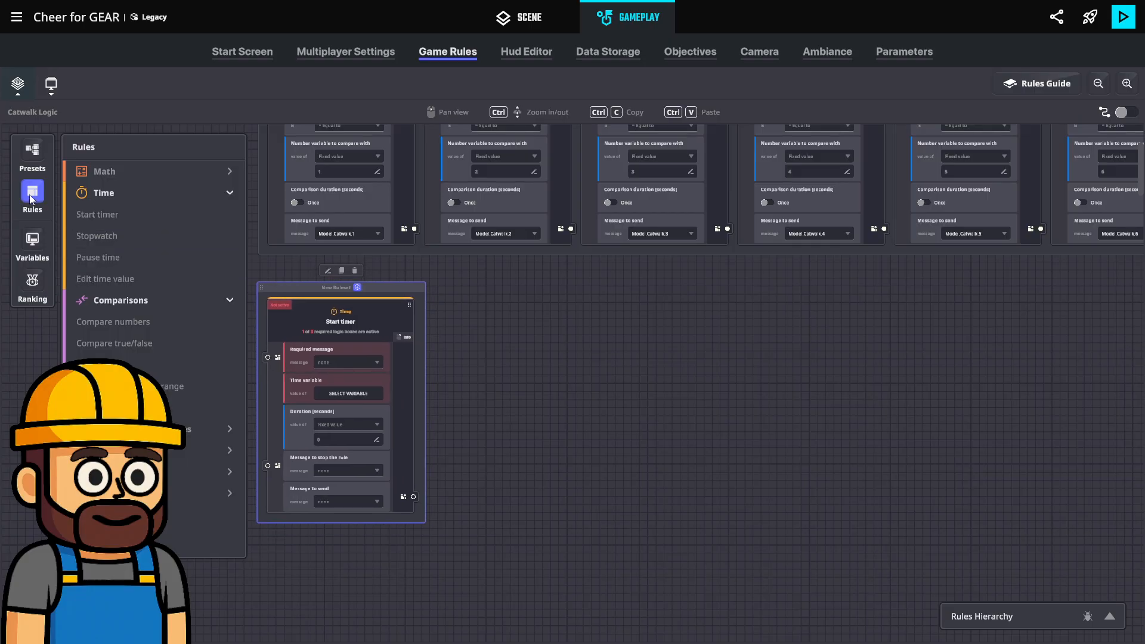
drag(393, 287, 399, 286)
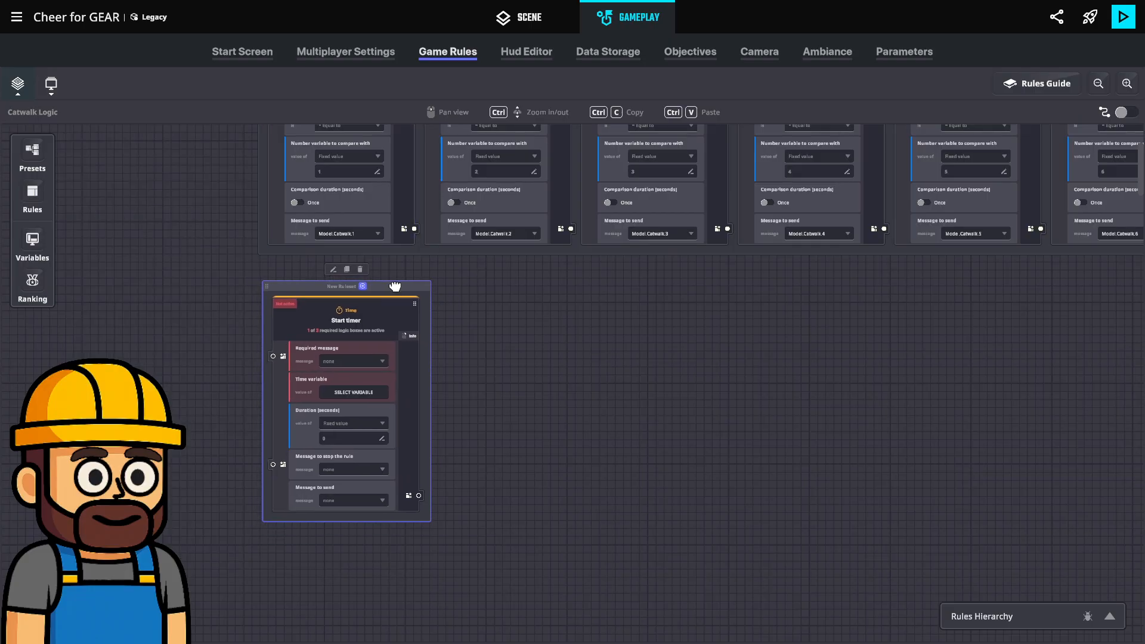
Position the Start timer ruleset directly beneath the Model.Catwalk.1 comparison rule, with a small gap between them.
ctrl+scroll(342, 356, up, 1)
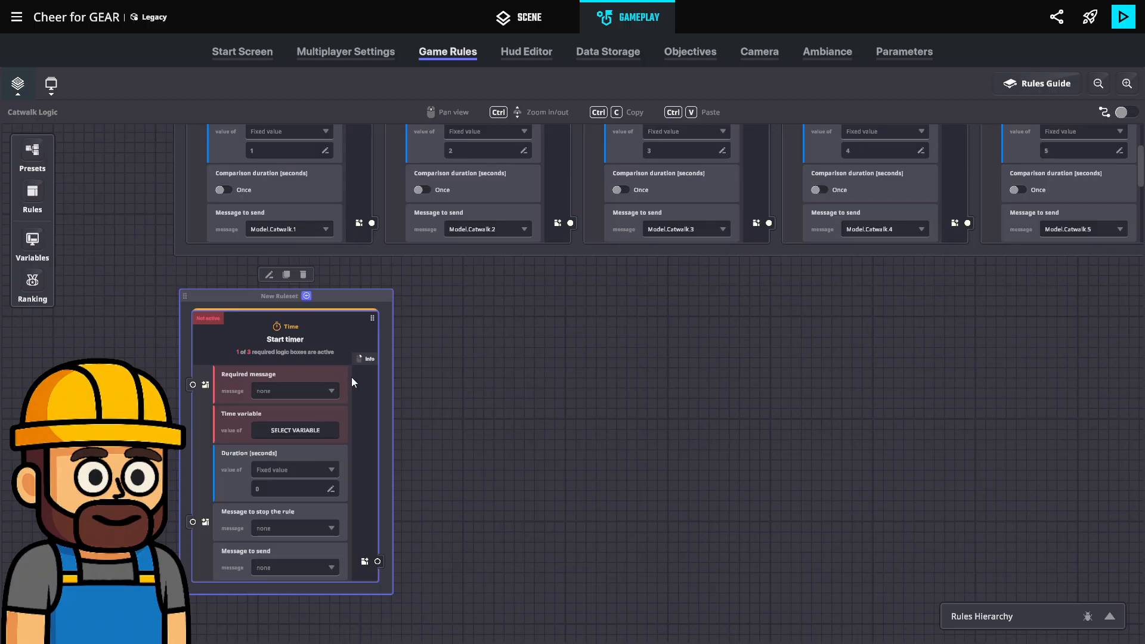
scroll(351, 377, down, 2)
drag(449, 377, 616, 425)
drag(508, 268, 508, 366)
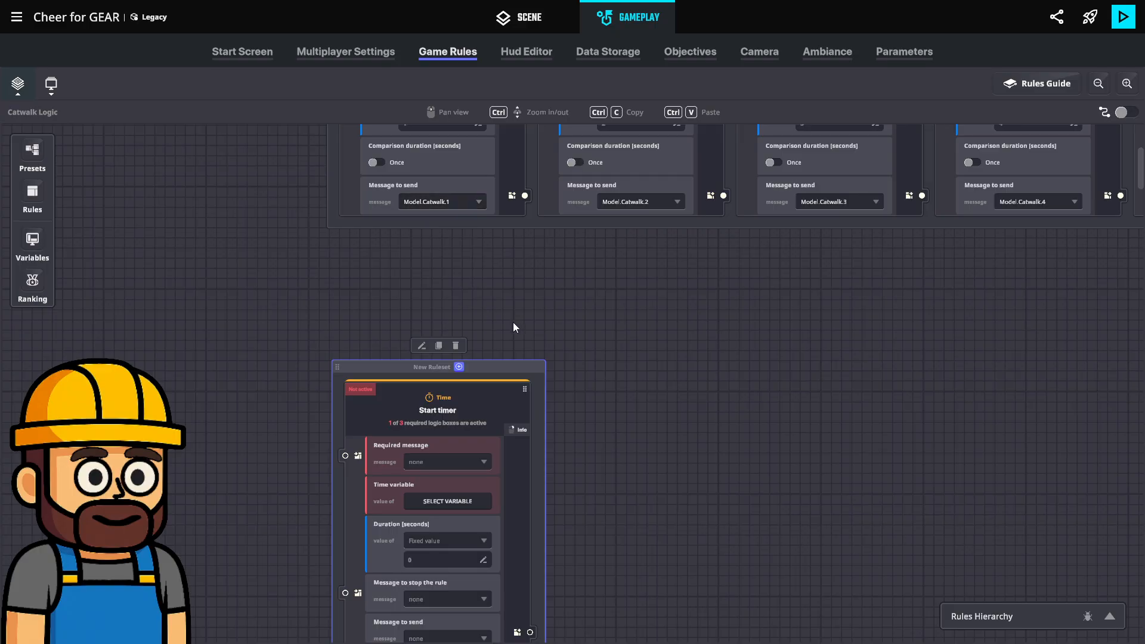
scroll(511, 323, up, 2)
scroll(506, 332, up, 3)
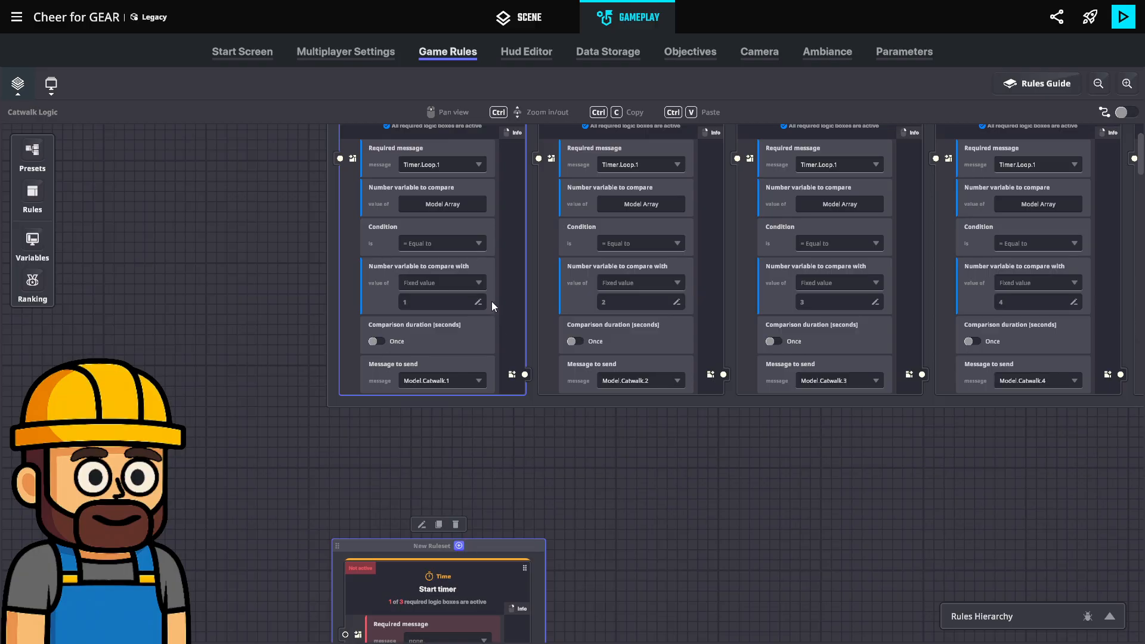
scroll(521, 478, down, 4)
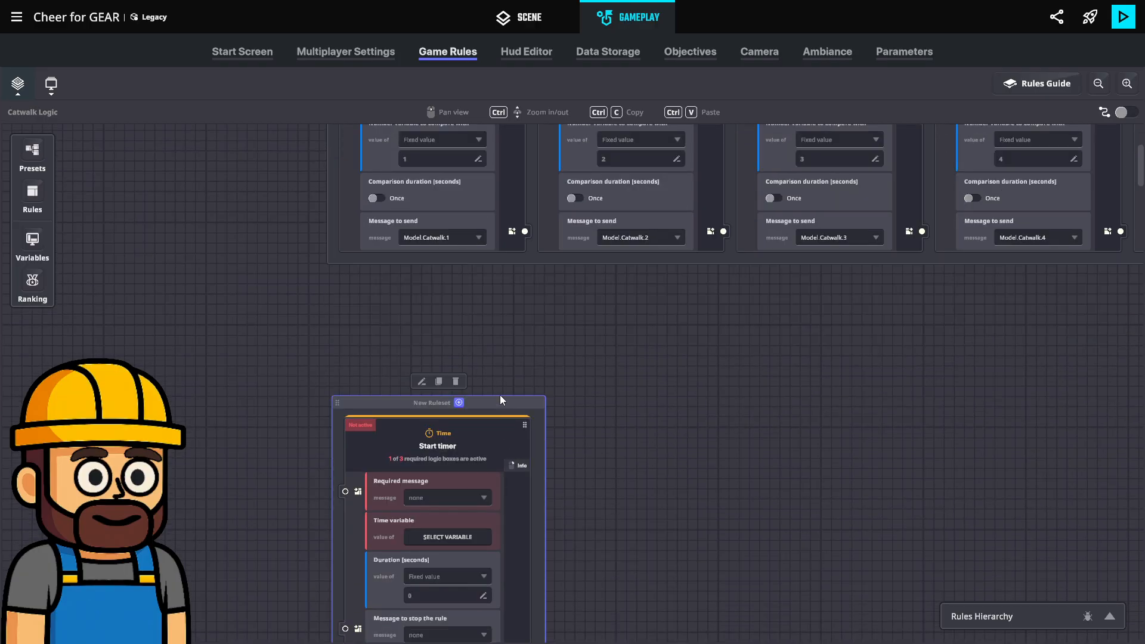
drag(496, 394, 490, 307)
scroll(314, 360, down, 1)
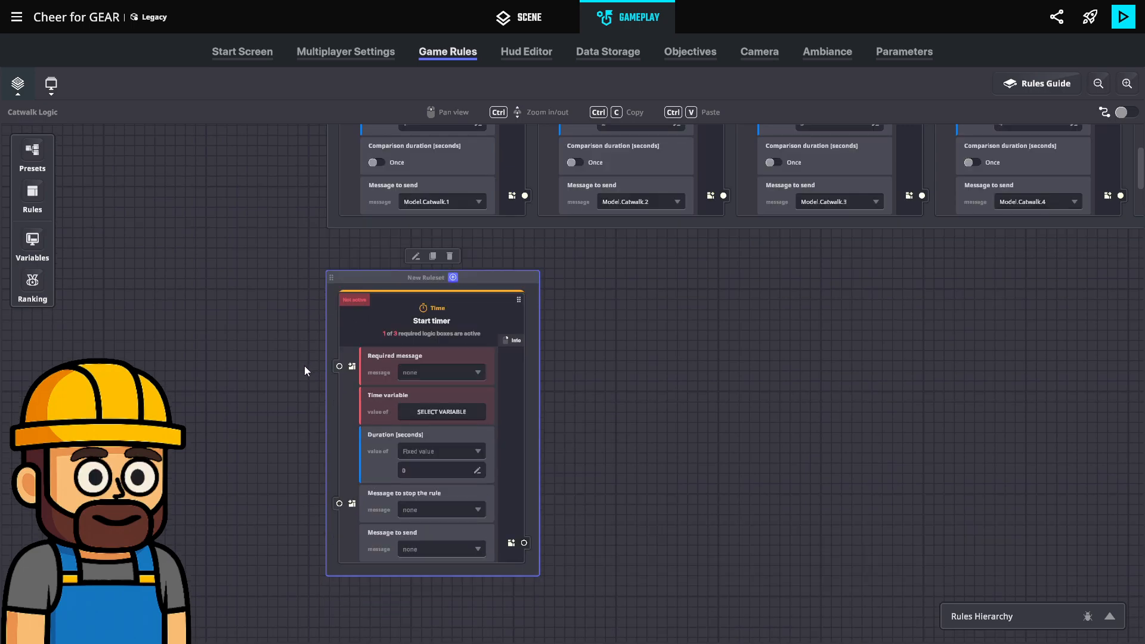
Set the Start timer rule's required message to Model.Catwalk.1.
scroll(305, 370, up, 1)
scroll(297, 406, up, 1)
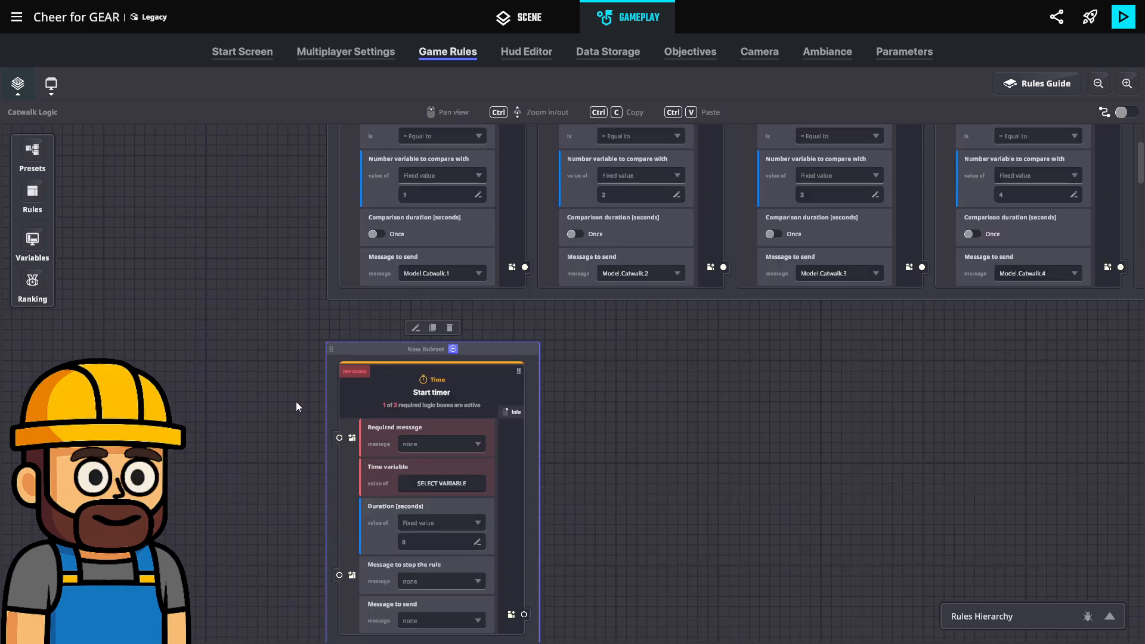
scroll(296, 407, up, 1)
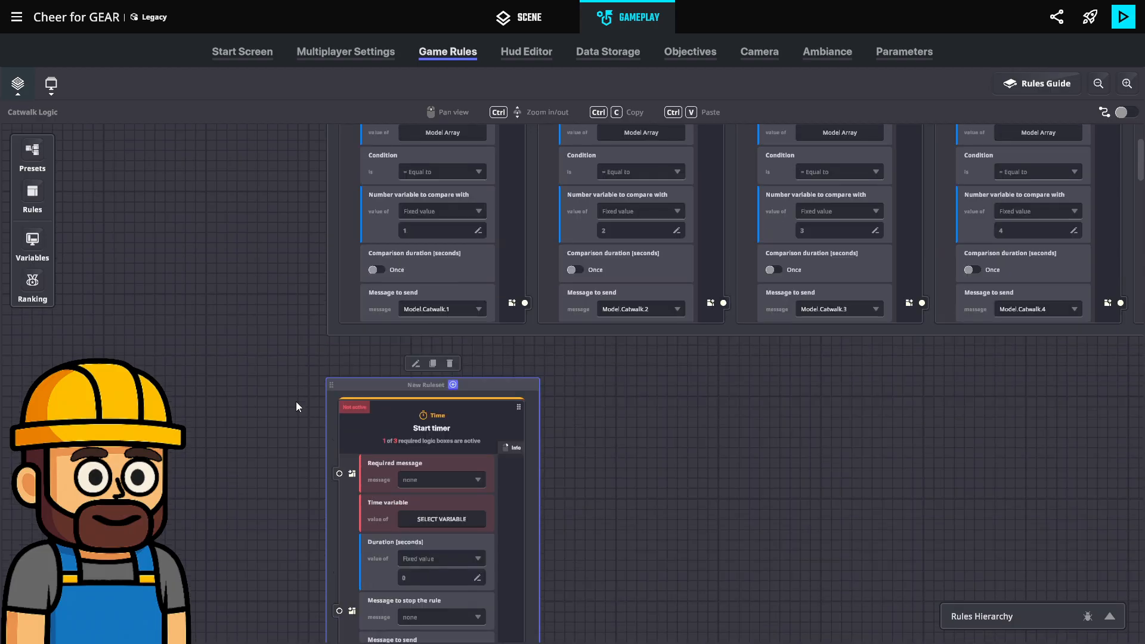
scroll(289, 411, up, 1)
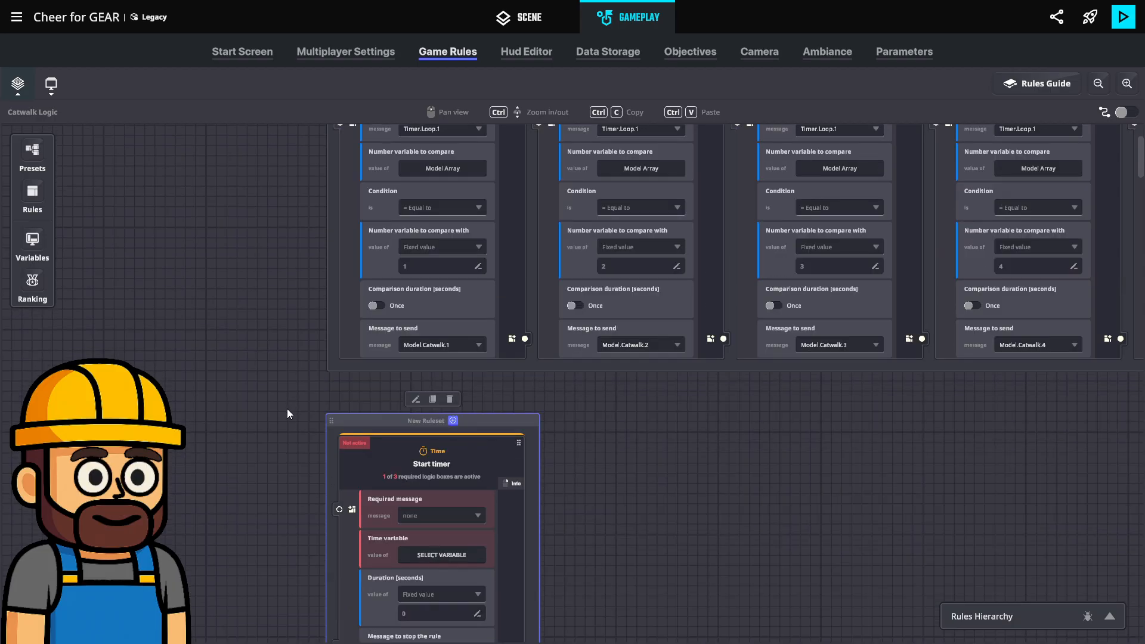
scroll(288, 413, up, 1)
scroll(282, 413, up, 1)
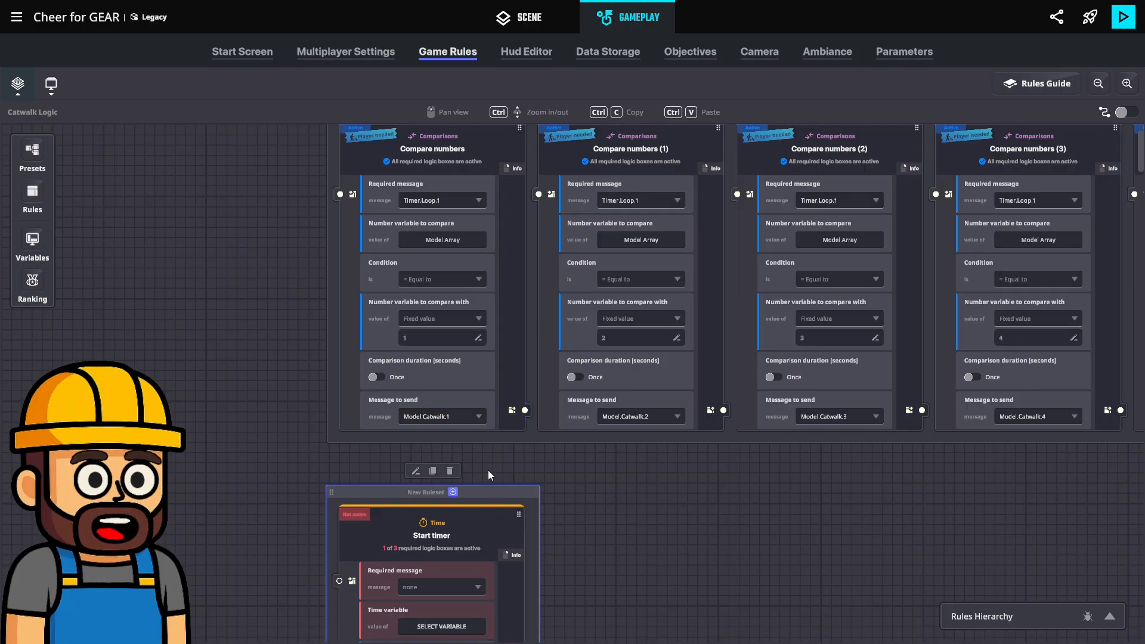
scroll(488, 469, down, 2)
click(435, 514)
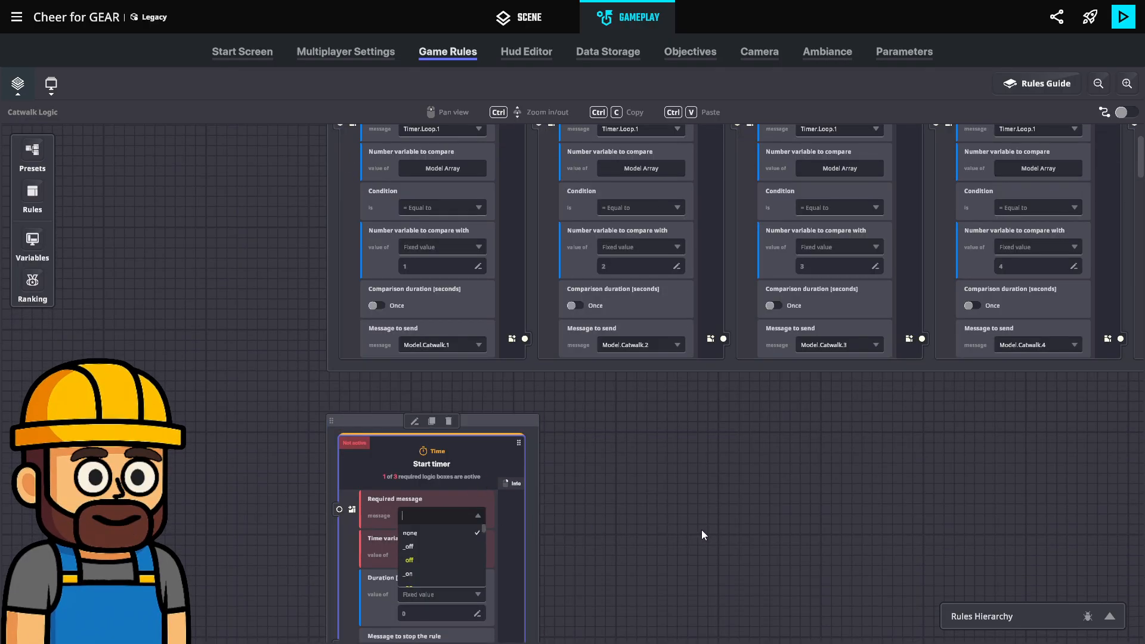
text(Model.Catw)
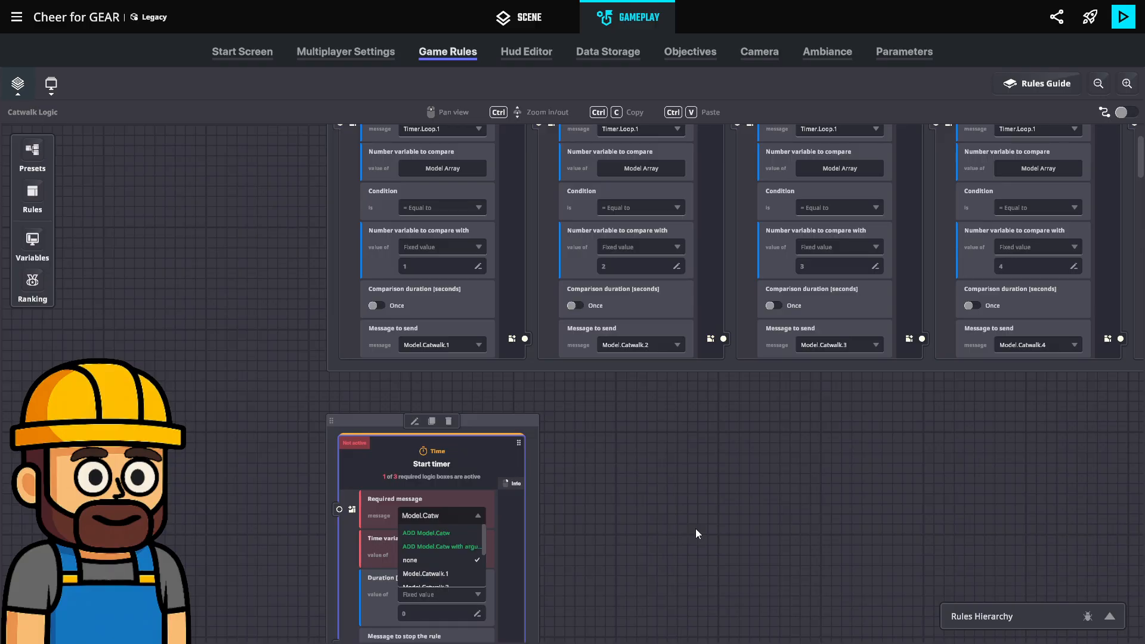
text(alk)
click(444, 573)
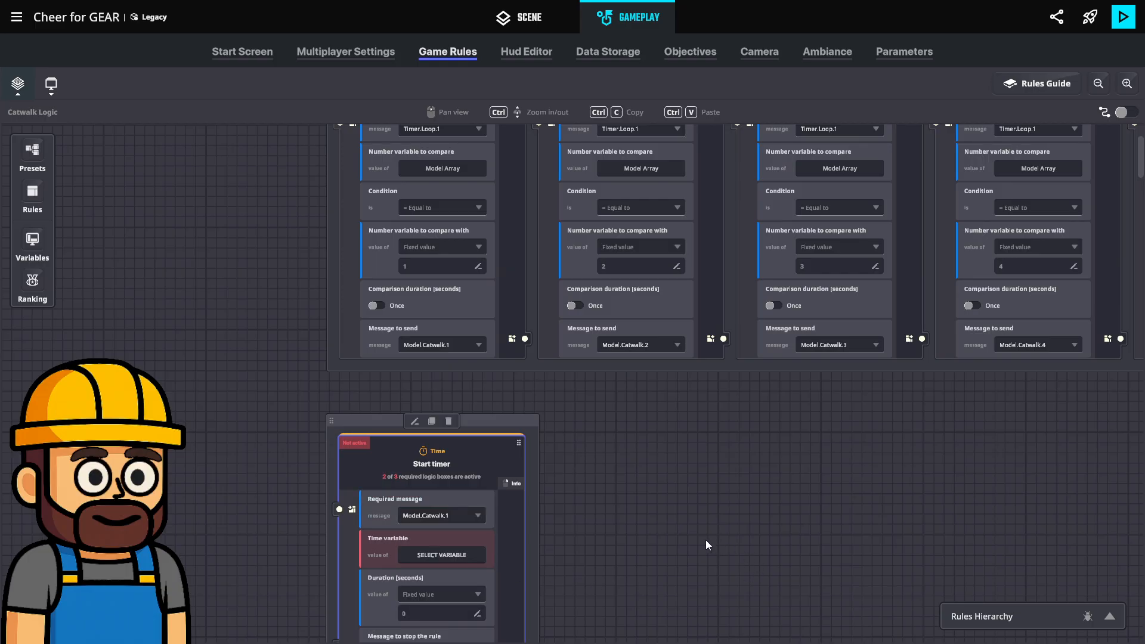
Assign the Loop Timer variable to the Start timer rule and give it a fixed duration of 10 seconds.
scroll(684, 534, down, 1)
click(459, 484)
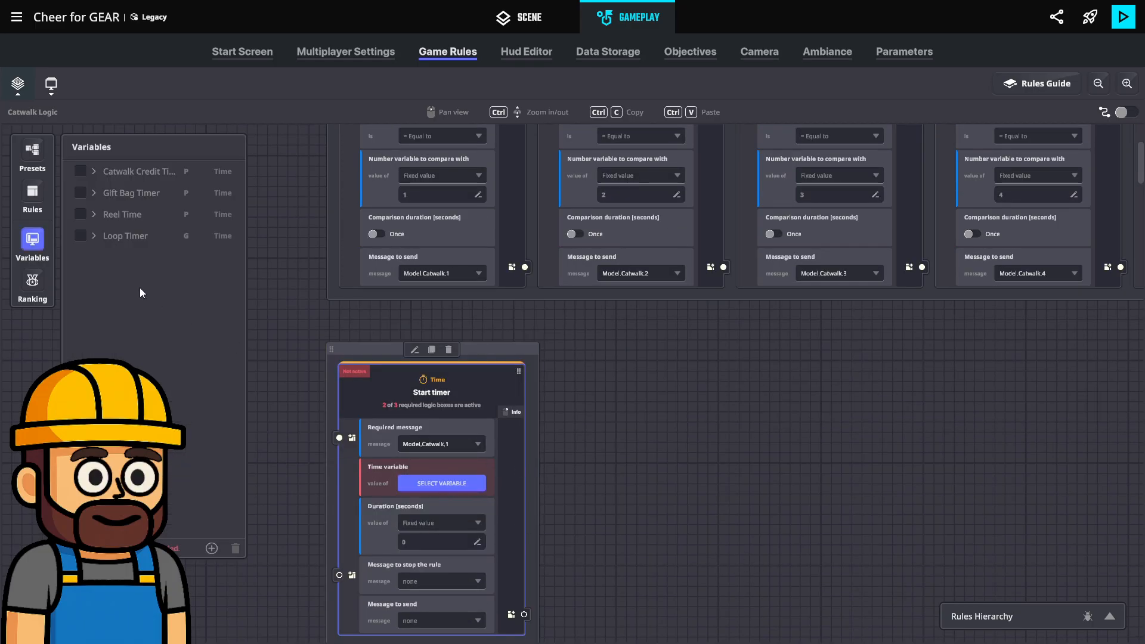
click(85, 239)
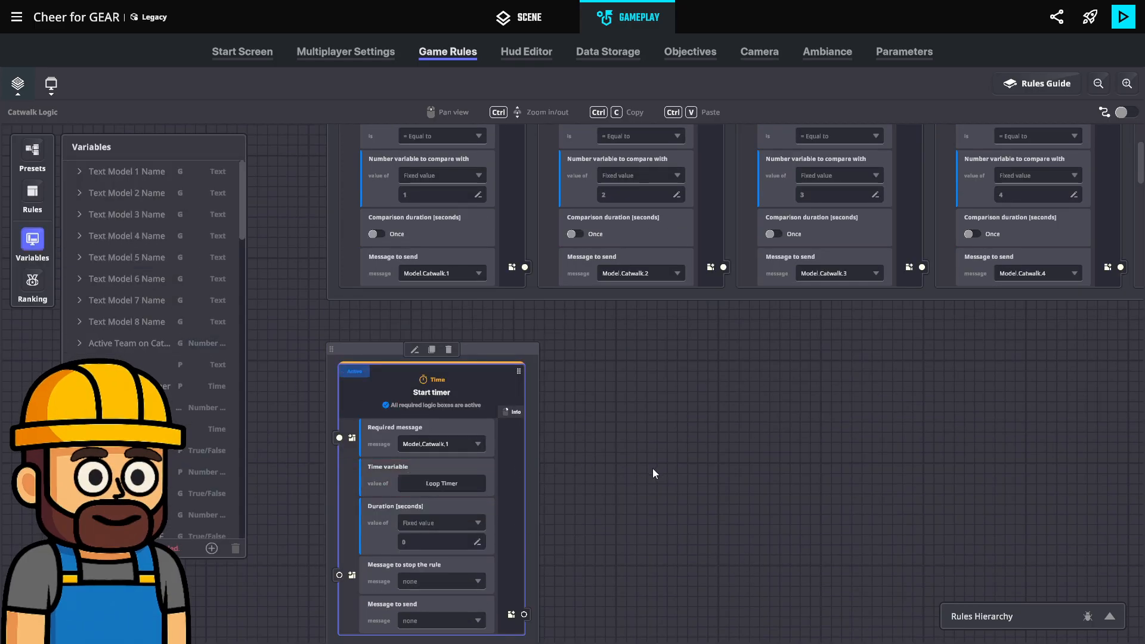
scroll(649, 485, down, 1)
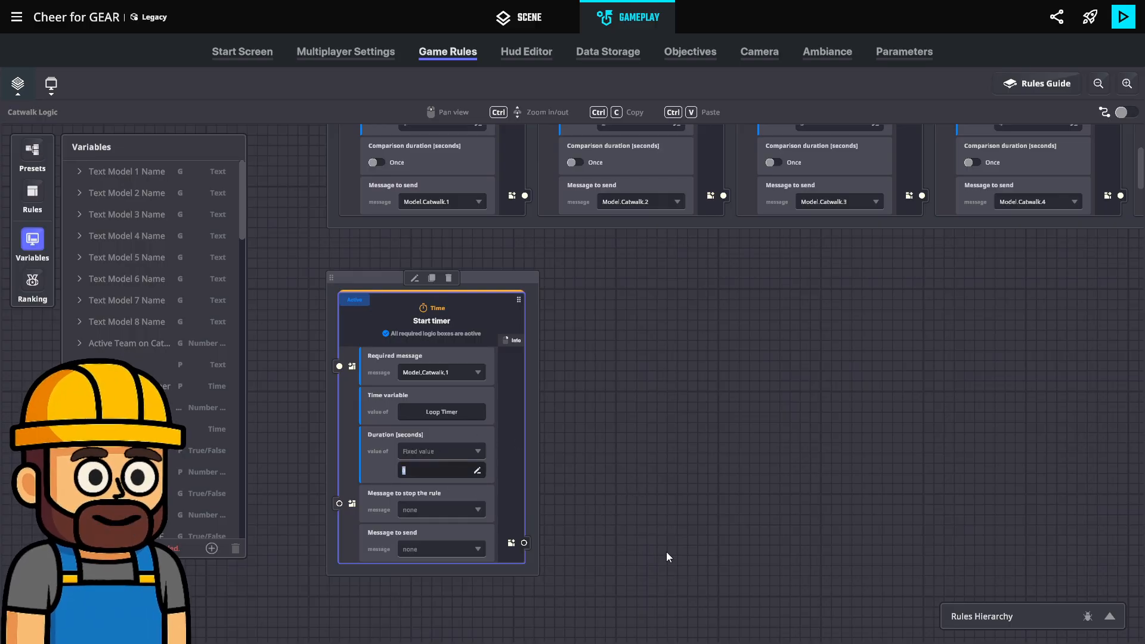
text(10)
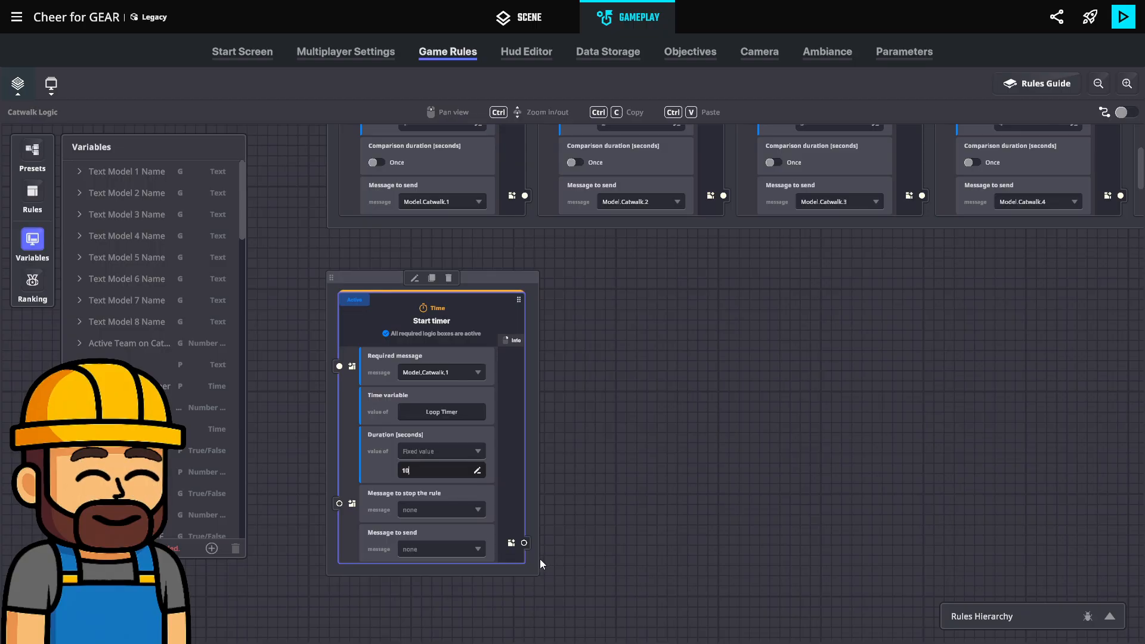
click(32, 240)
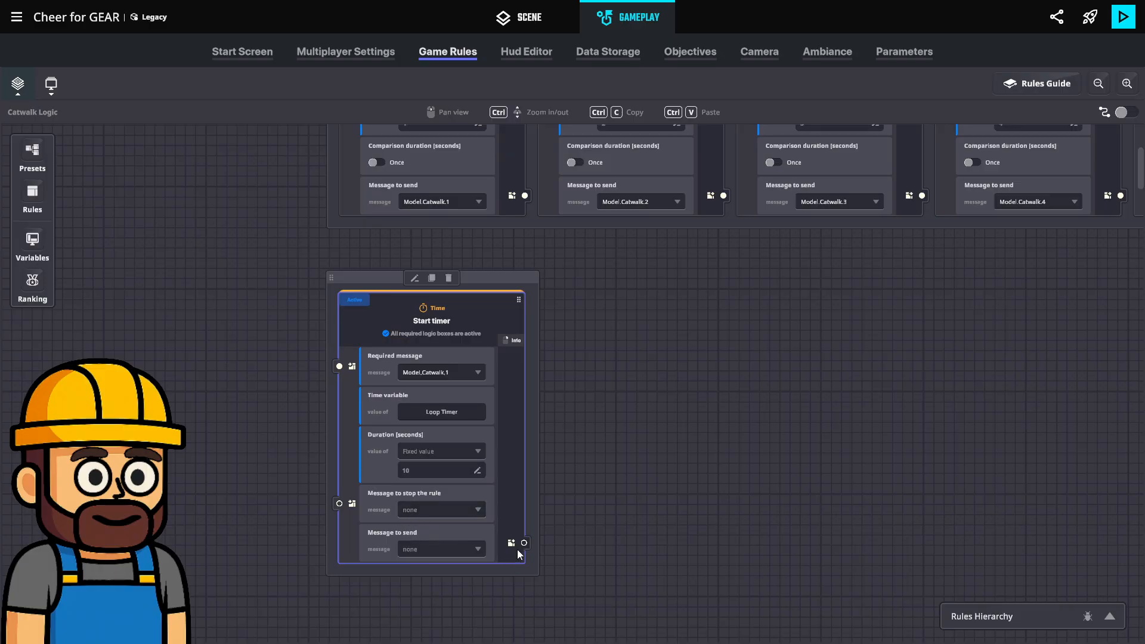
Create the new message Model.Catwalk.Next and use it as the Start timer rule's message to send.
click(447, 557)
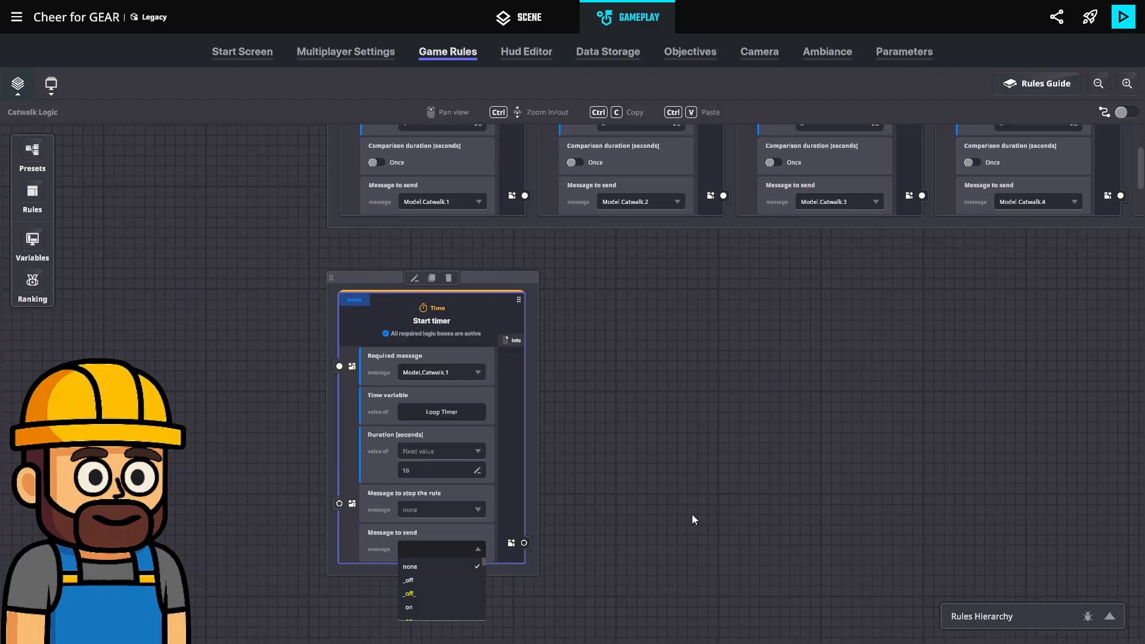
text(Model.C)
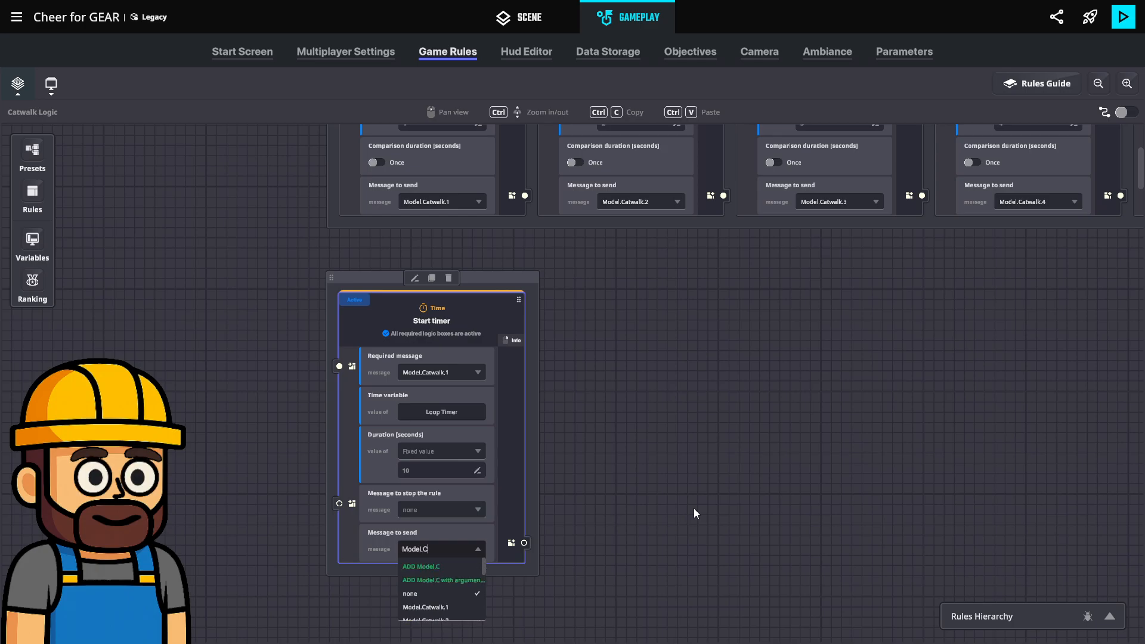
text(atwalk.Next)
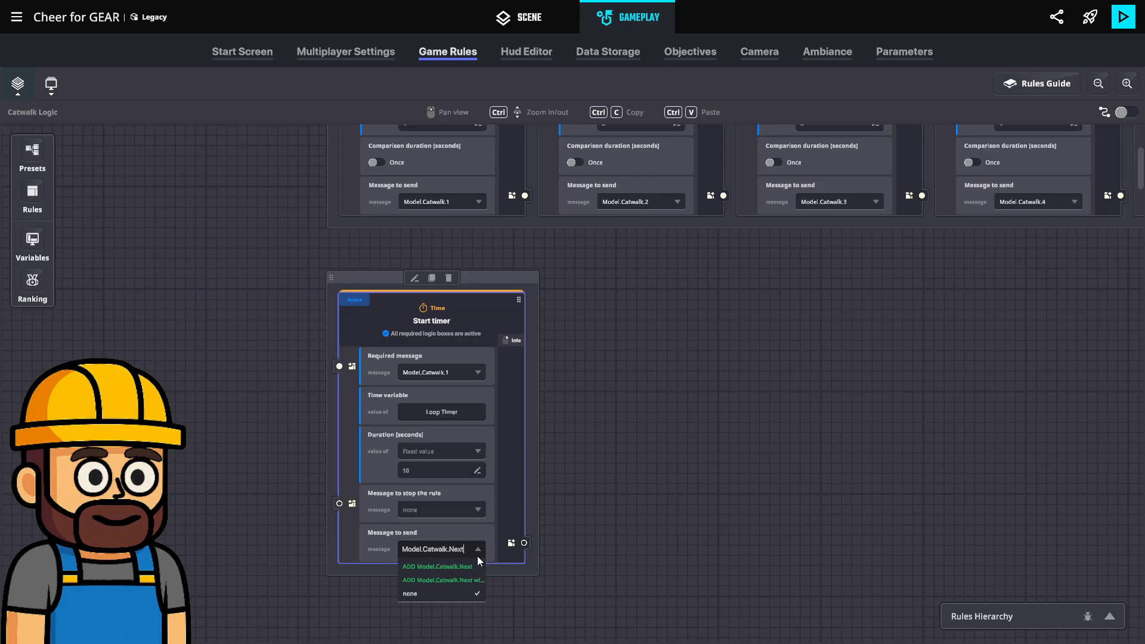
click(460, 564)
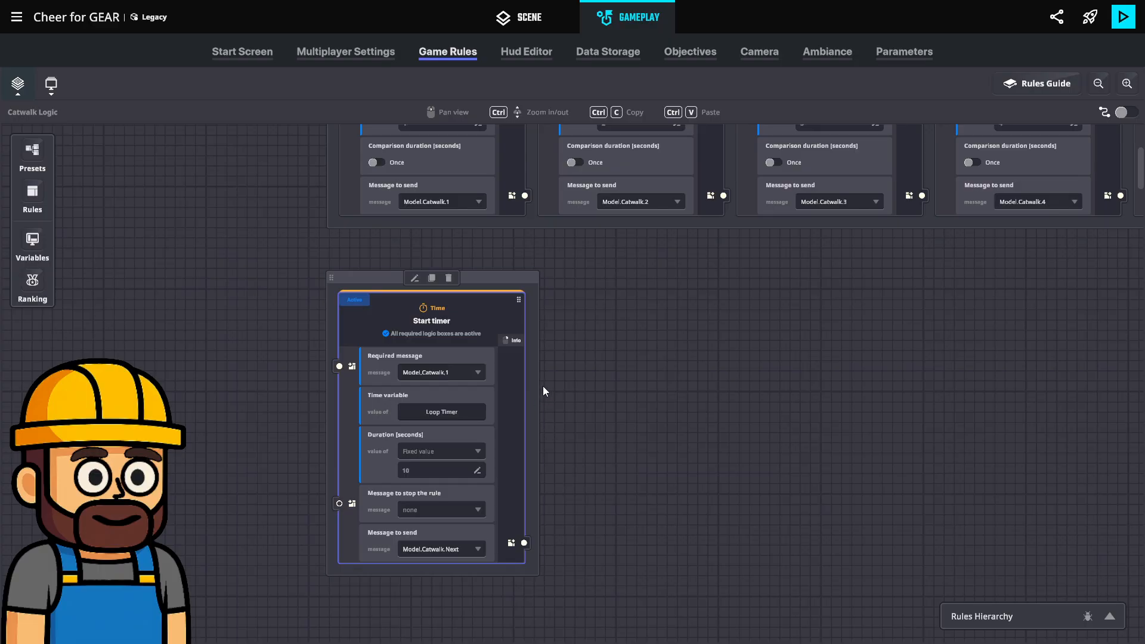
Review the Start timer rule and look through the variables list, focusing on the model and array variables.
scroll(555, 383, up, 1)
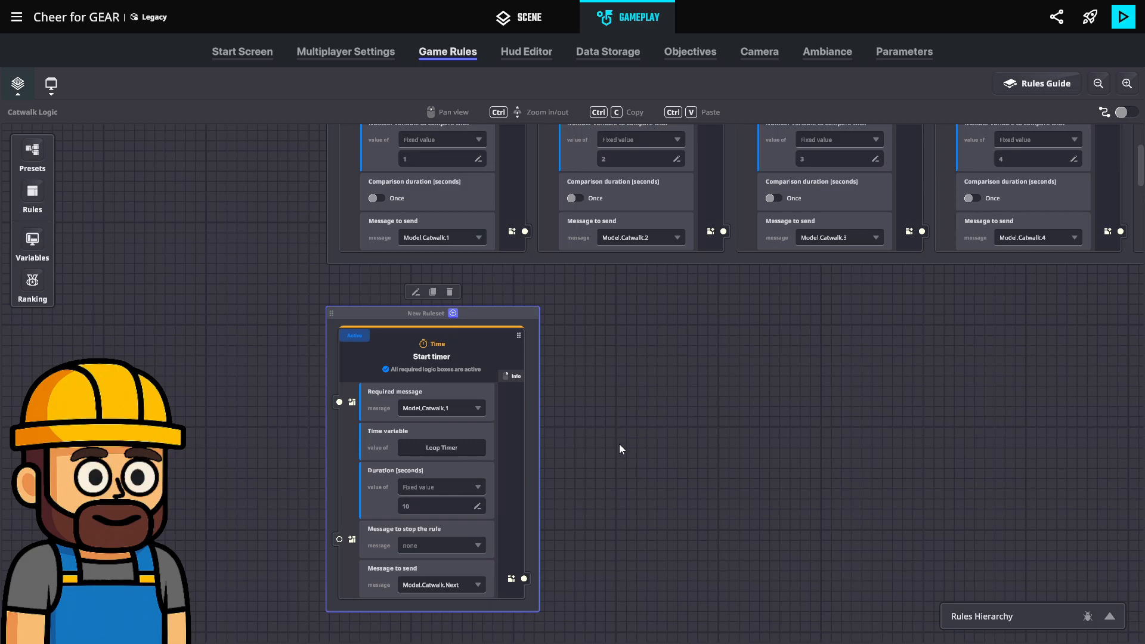
scroll(666, 490, down, 1)
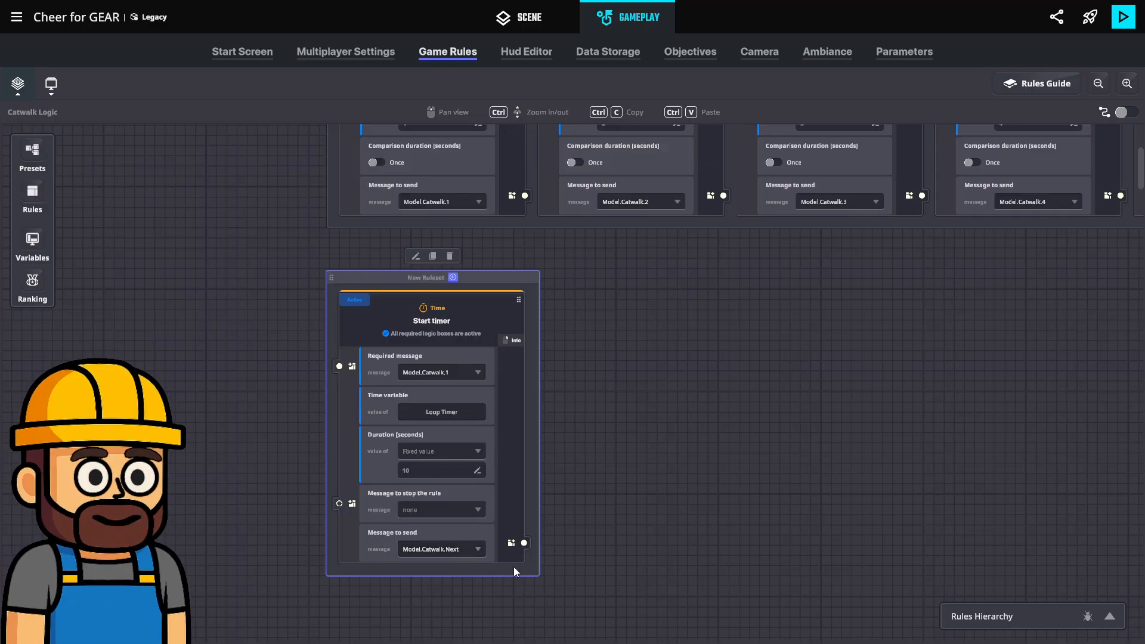
scroll(612, 395, up, 1)
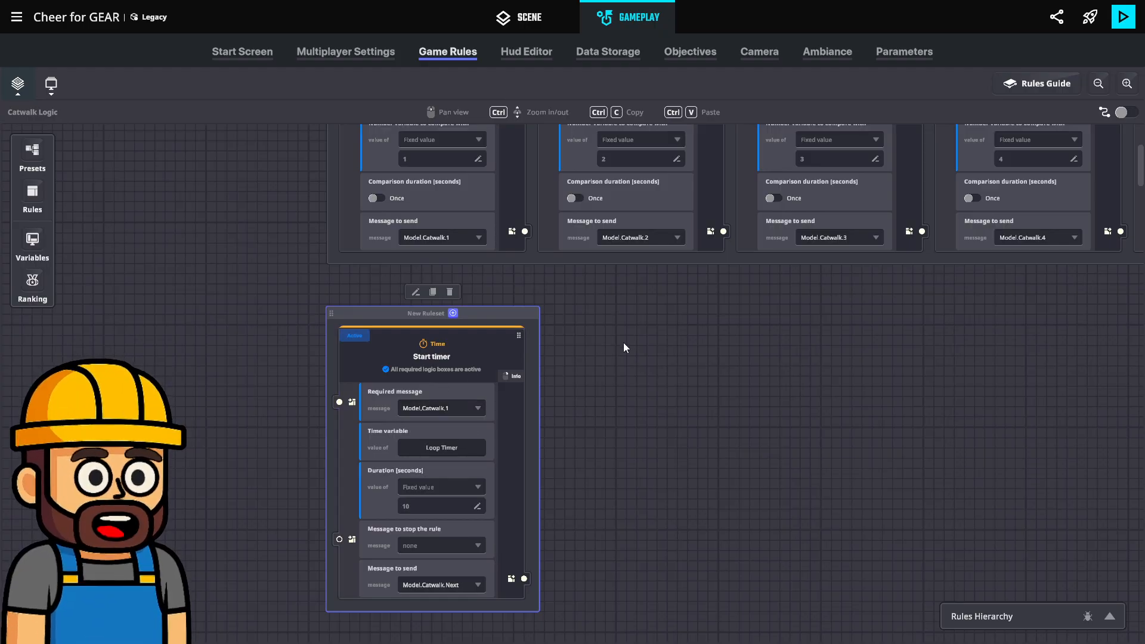
click(36, 241)
scroll(149, 328, down, 10)
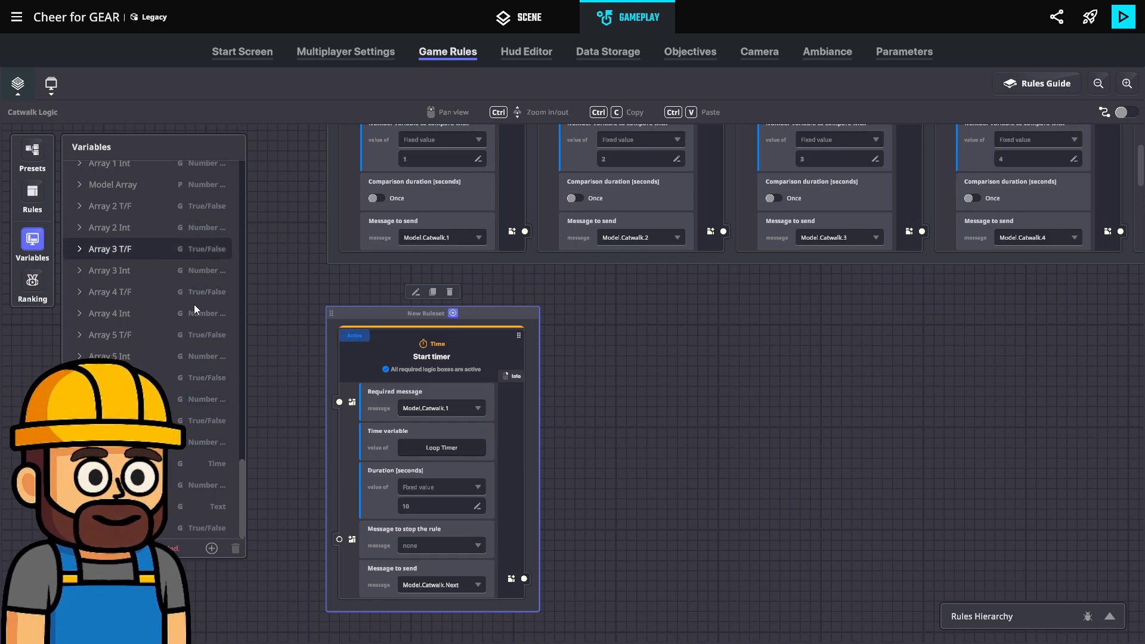
scroll(154, 349, up, 3)
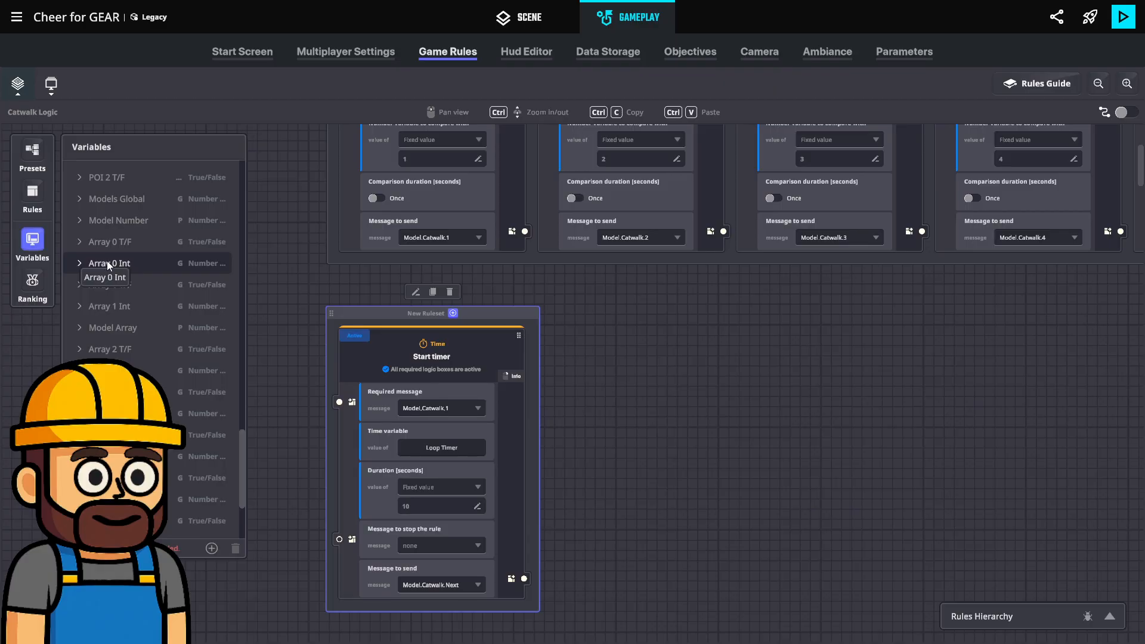
scroll(118, 267, up, 10)
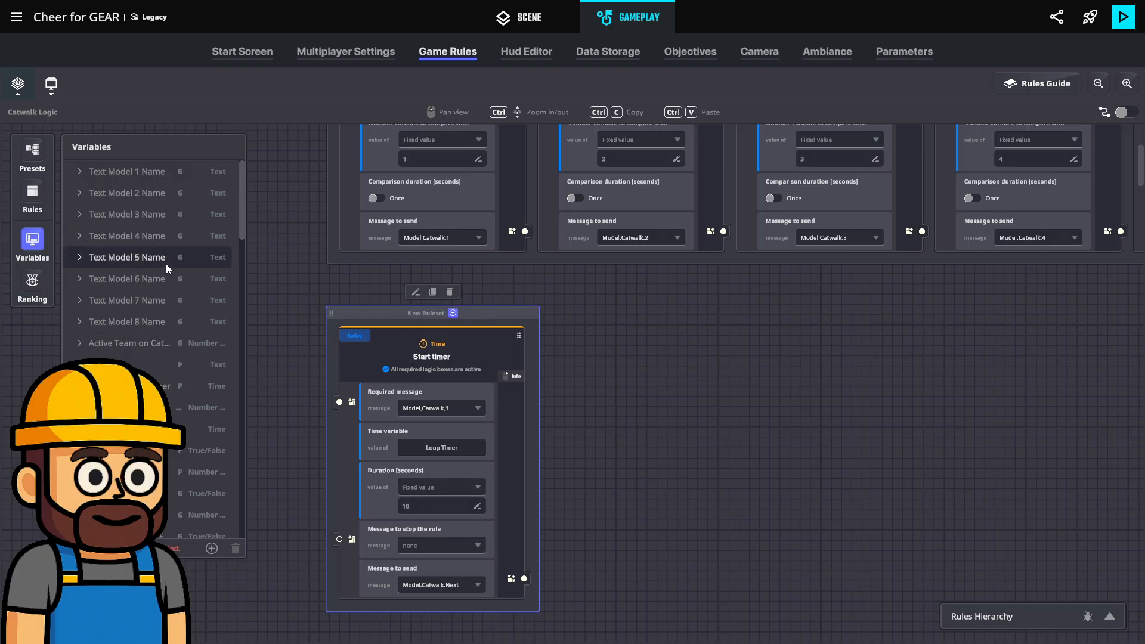
scroll(166, 266, down, 10)
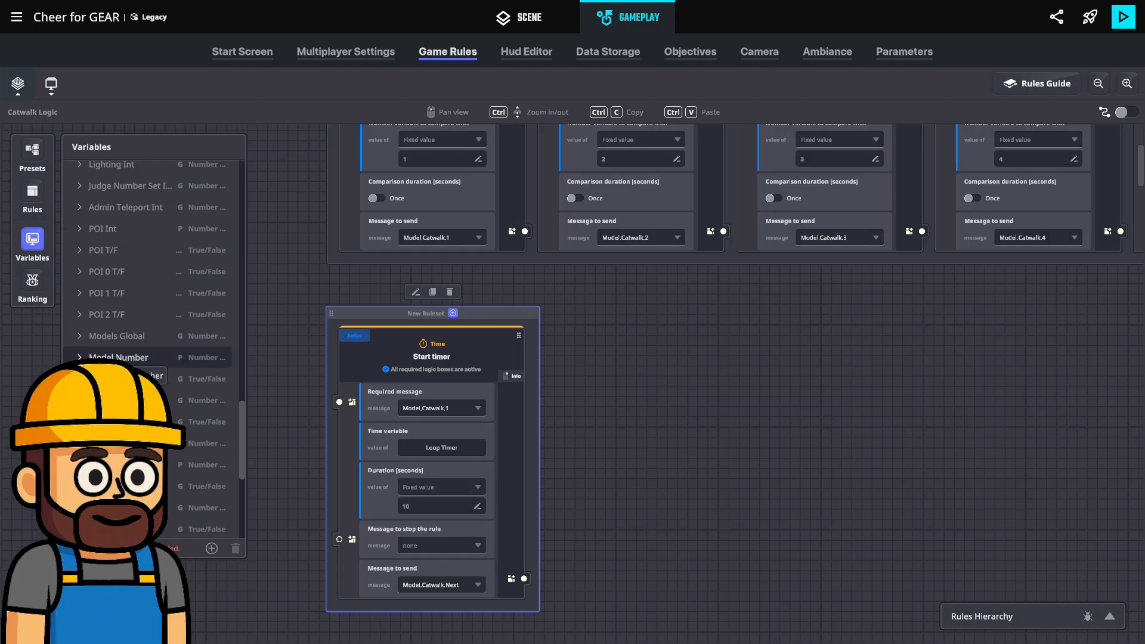
scroll(145, 347, down, 3)
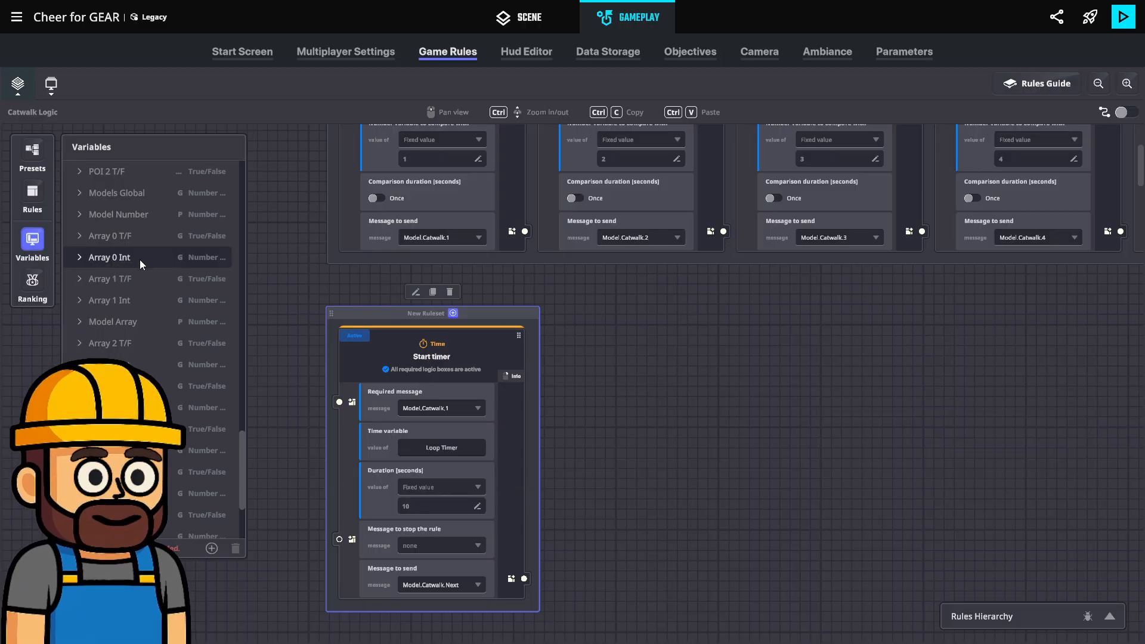
Examine the variables list, especially Model Array's scope, and compare it with the comparison rules and the Start timer rule.
scroll(164, 301, up, 10)
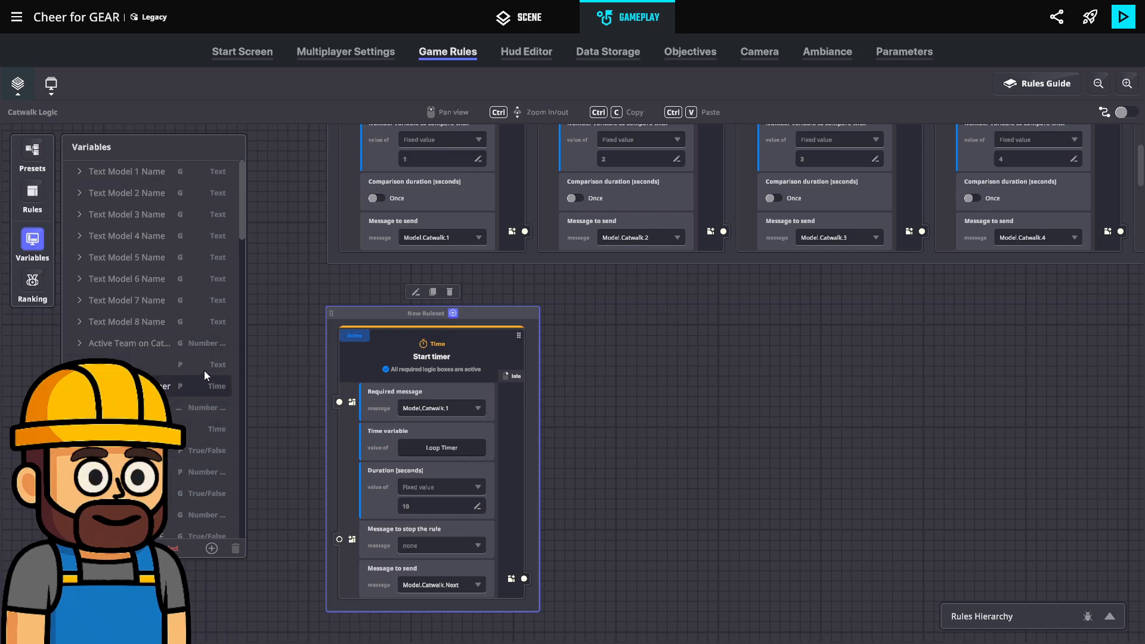
scroll(203, 367, down, 10)
scroll(202, 370, down, 5)
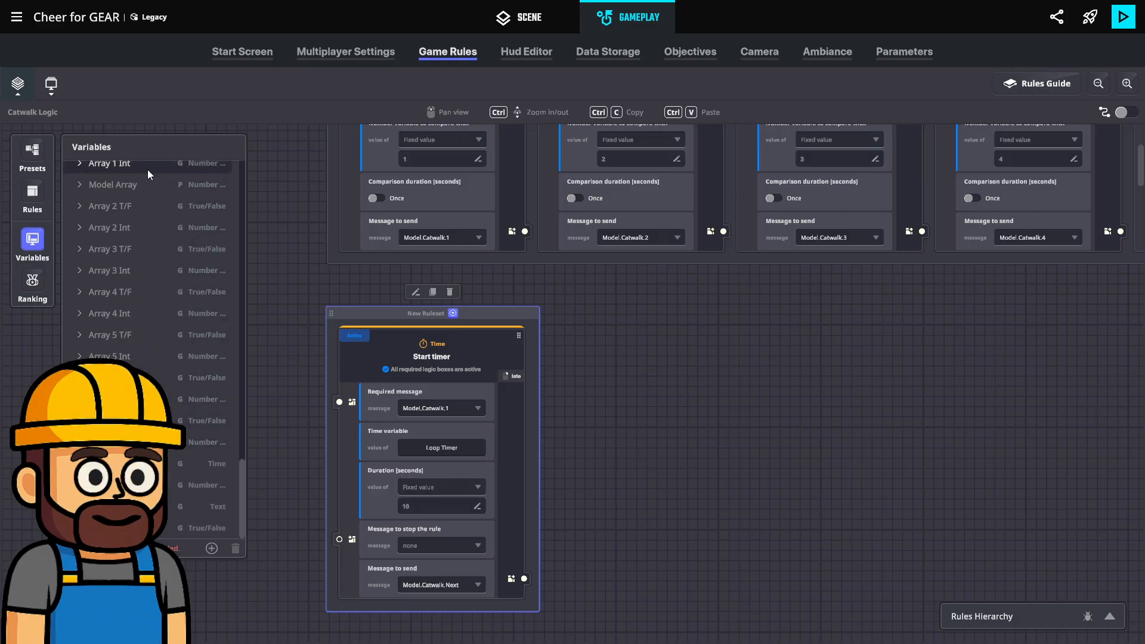
scroll(153, 238, up, 3)
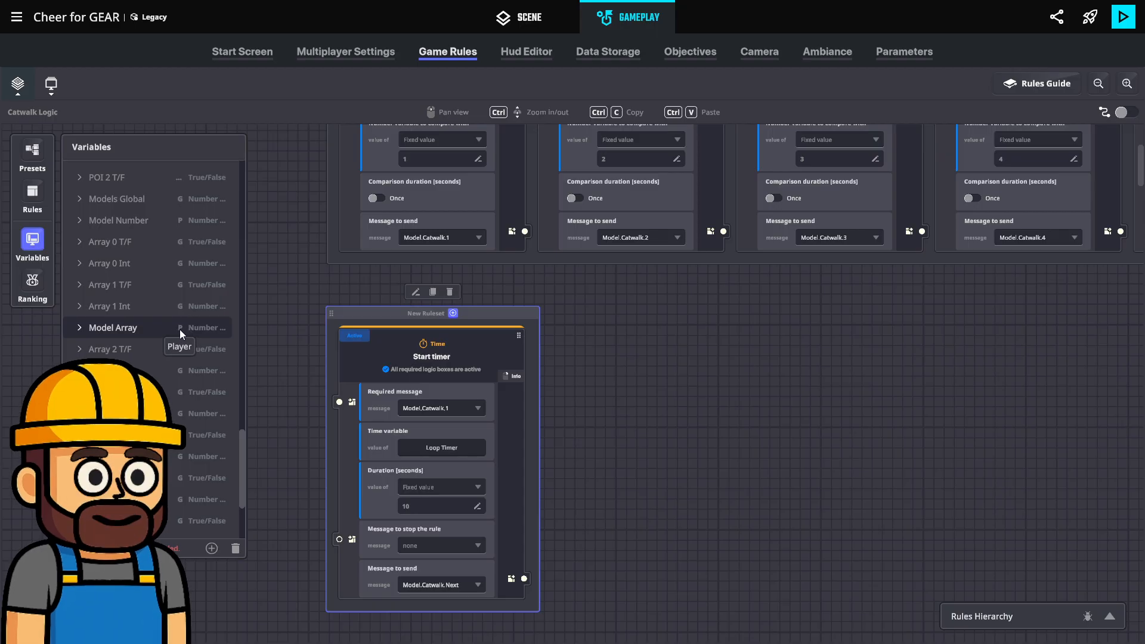
scroll(180, 329, up, 3)
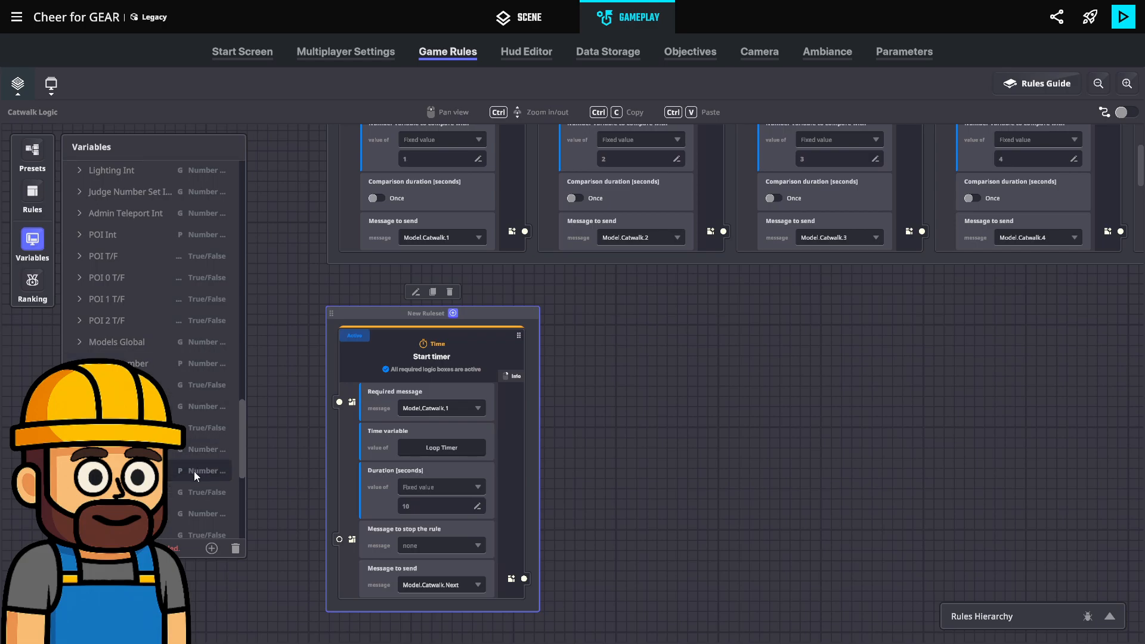
scroll(567, 465, up, 3)
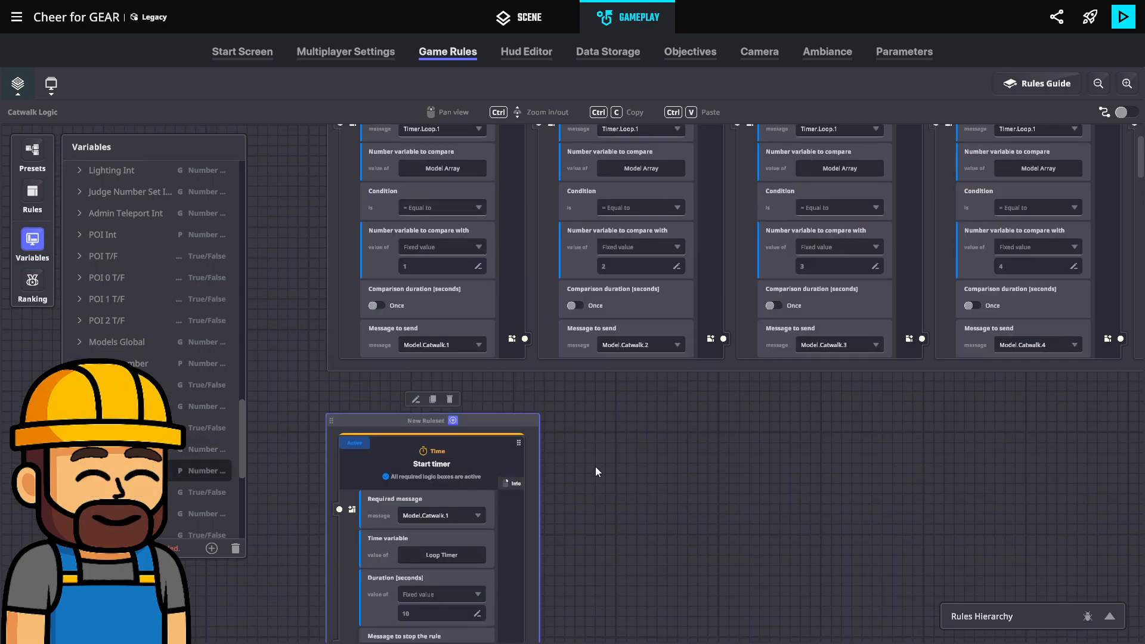
scroll(610, 469, up, 1)
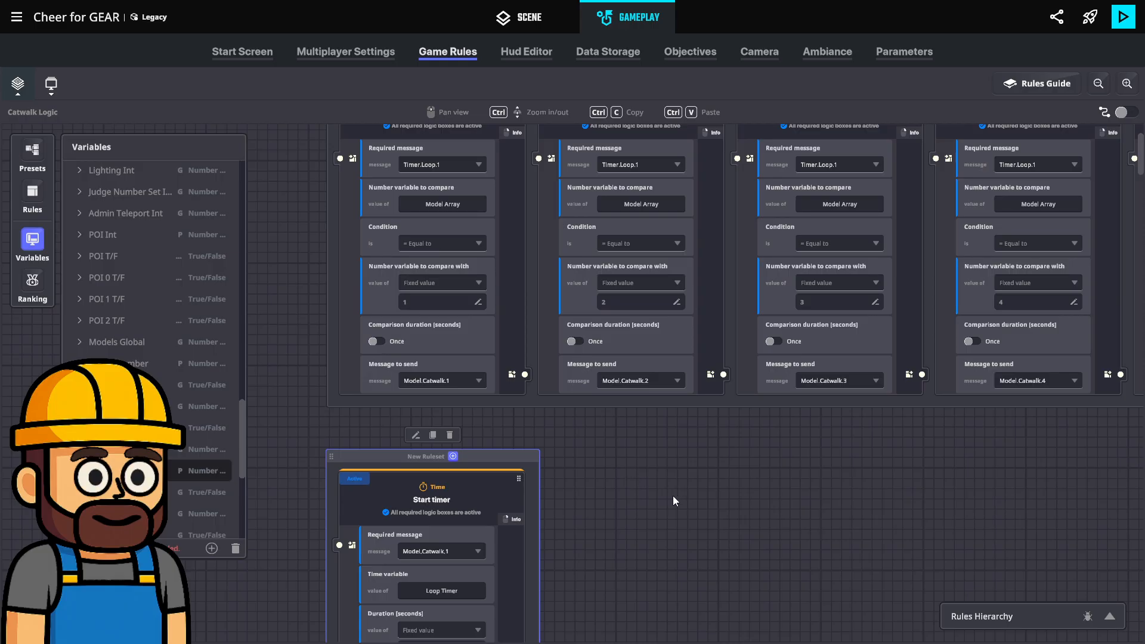
scroll(674, 499, down, 3)
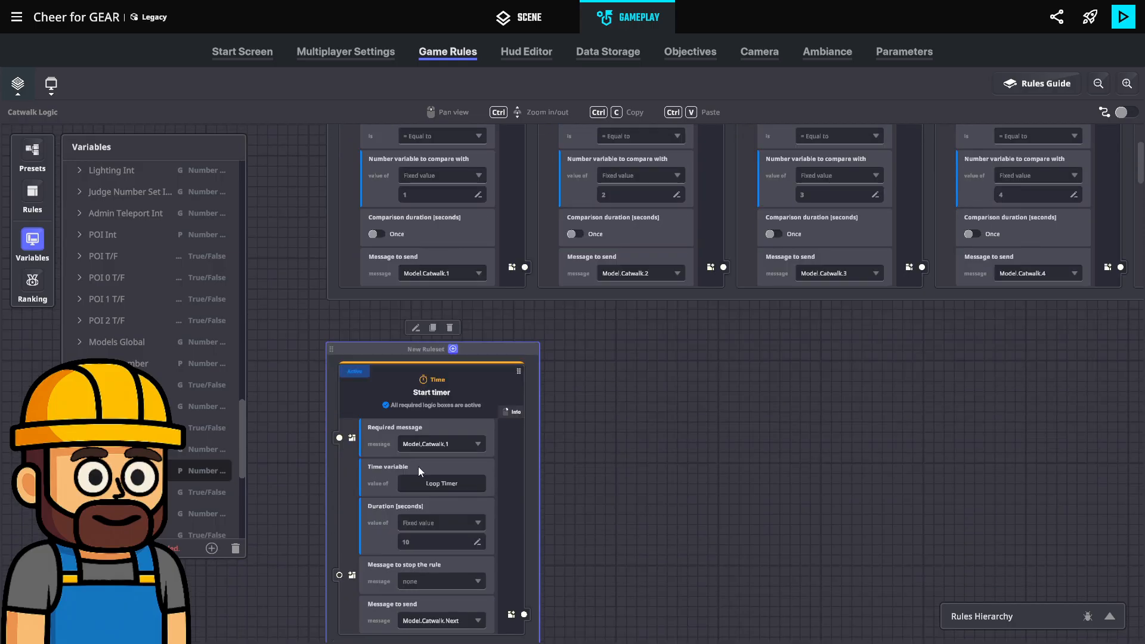
click(32, 241)
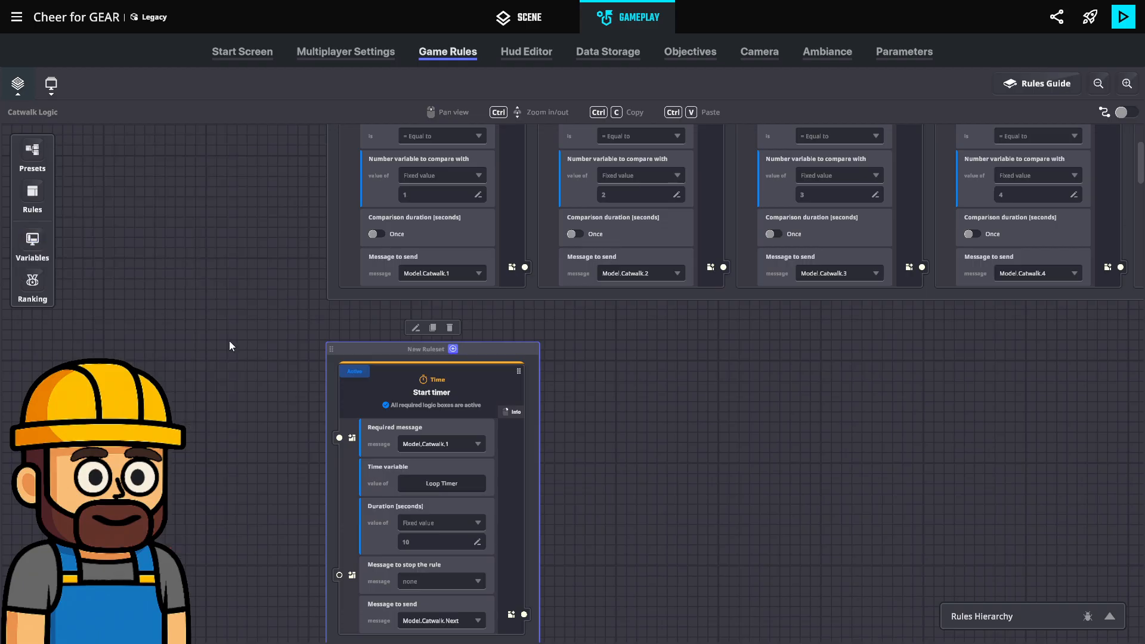
scroll(671, 459, up, 1)
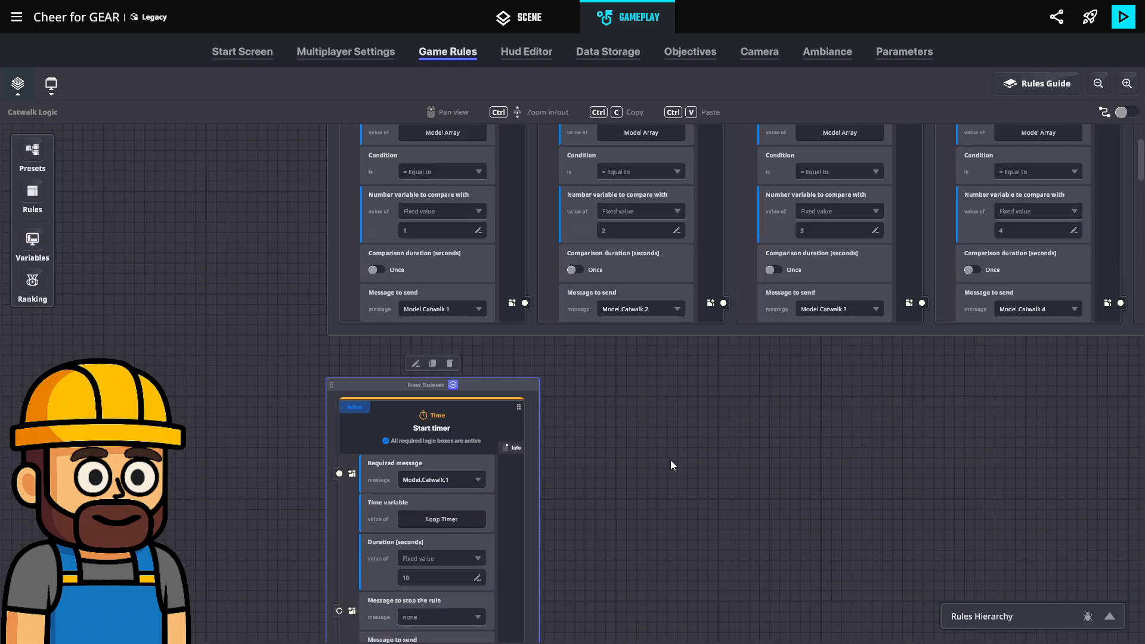
scroll(539, 495, down, 1)
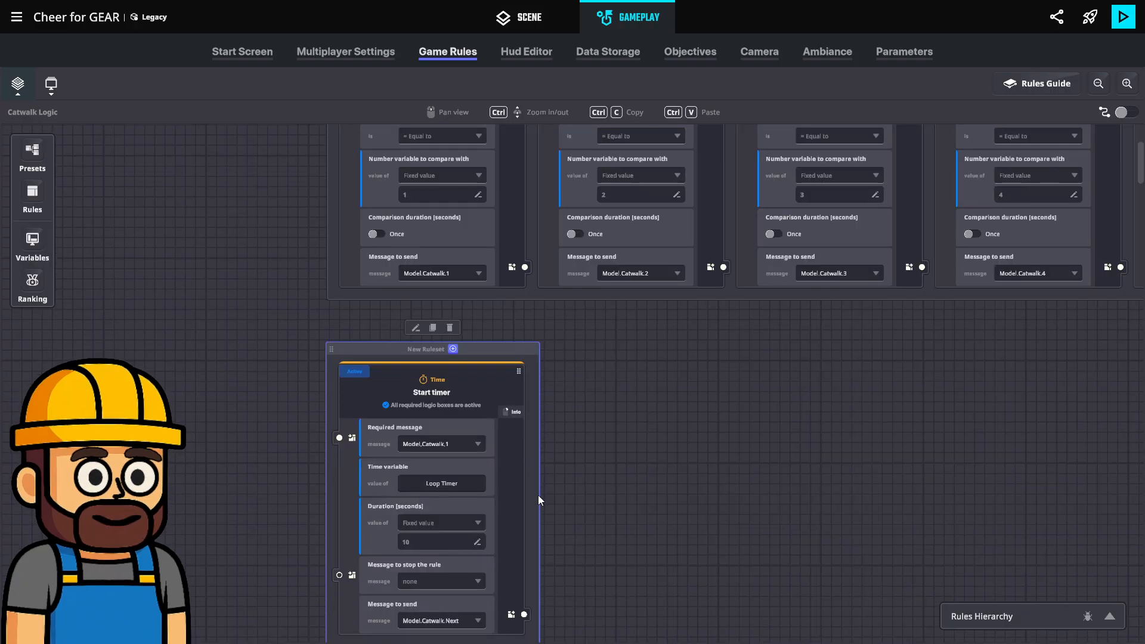
scroll(465, 402, down, 1)
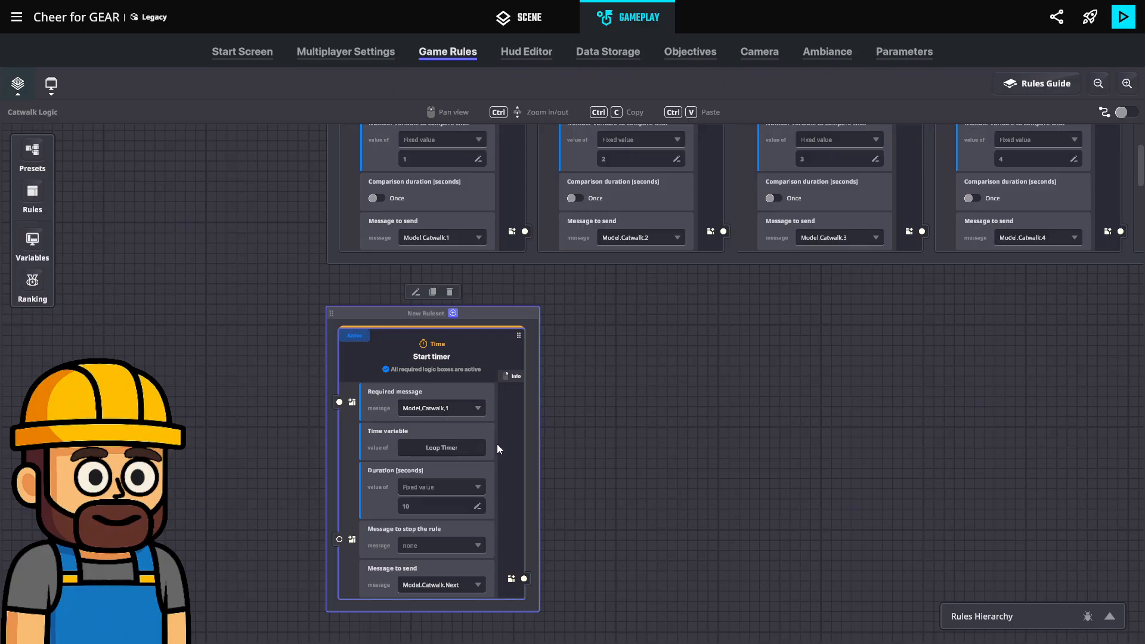
scroll(480, 429, up, 2)
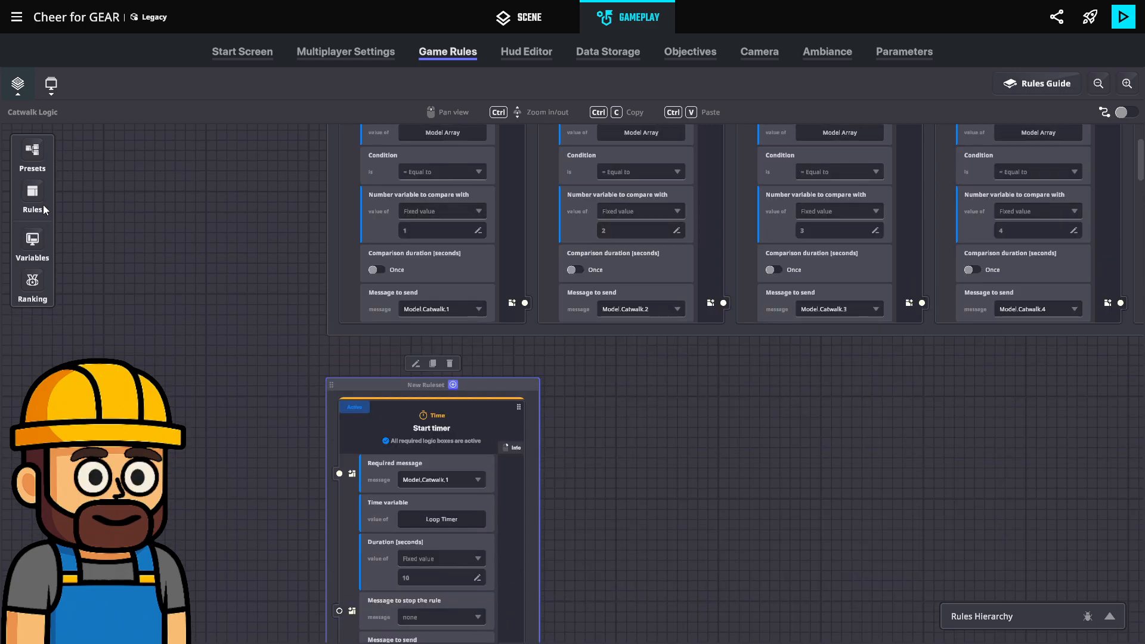
Delete the player-scoped Model Array variable.
click(33, 241)
scroll(174, 348, down, 10)
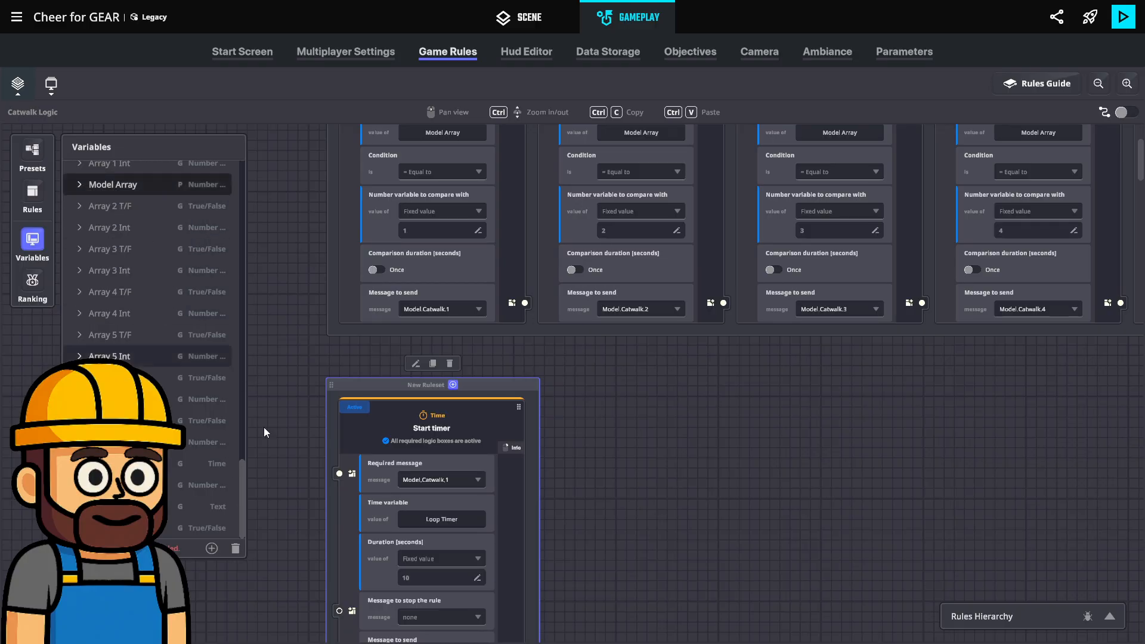
click(236, 548)
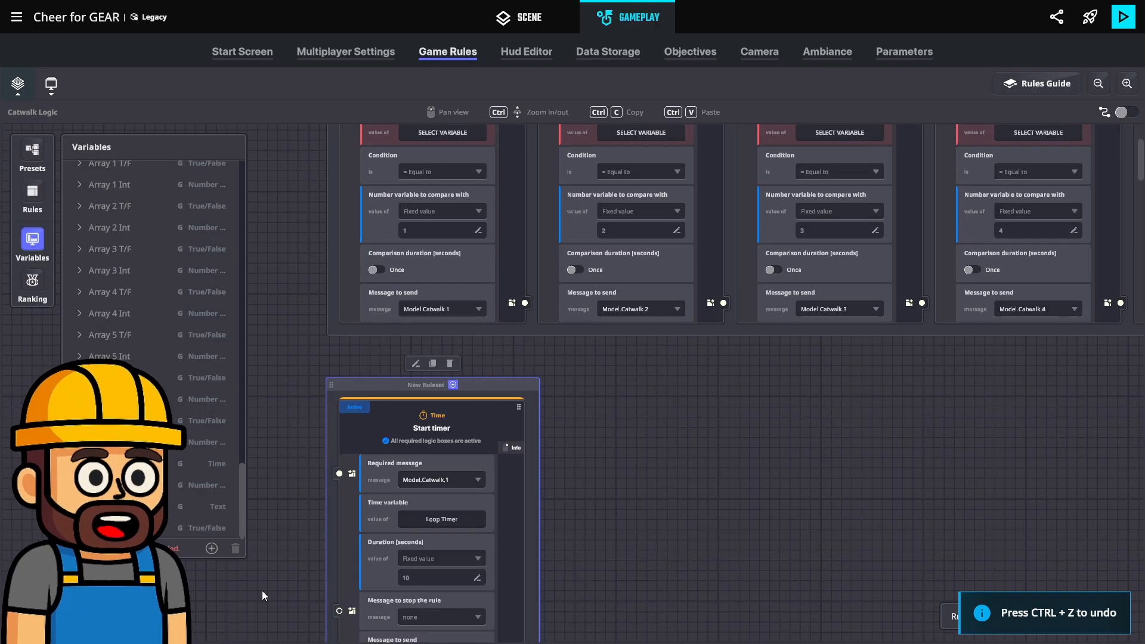
Create a global number variable named Models in Array.
click(209, 548)
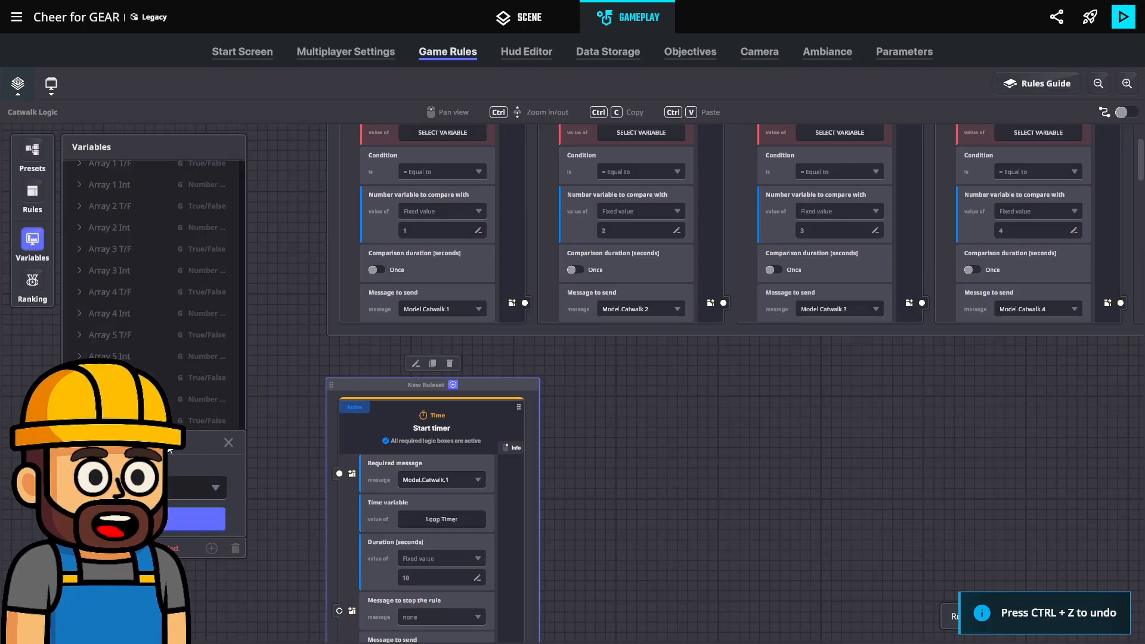
click(195, 518)
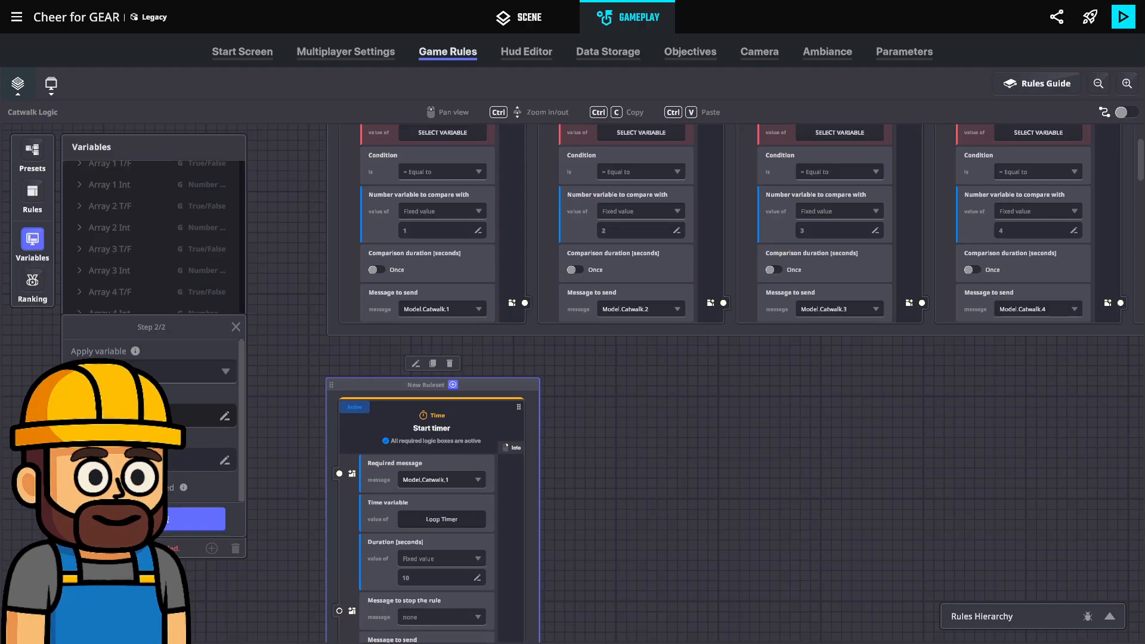
click(195, 519)
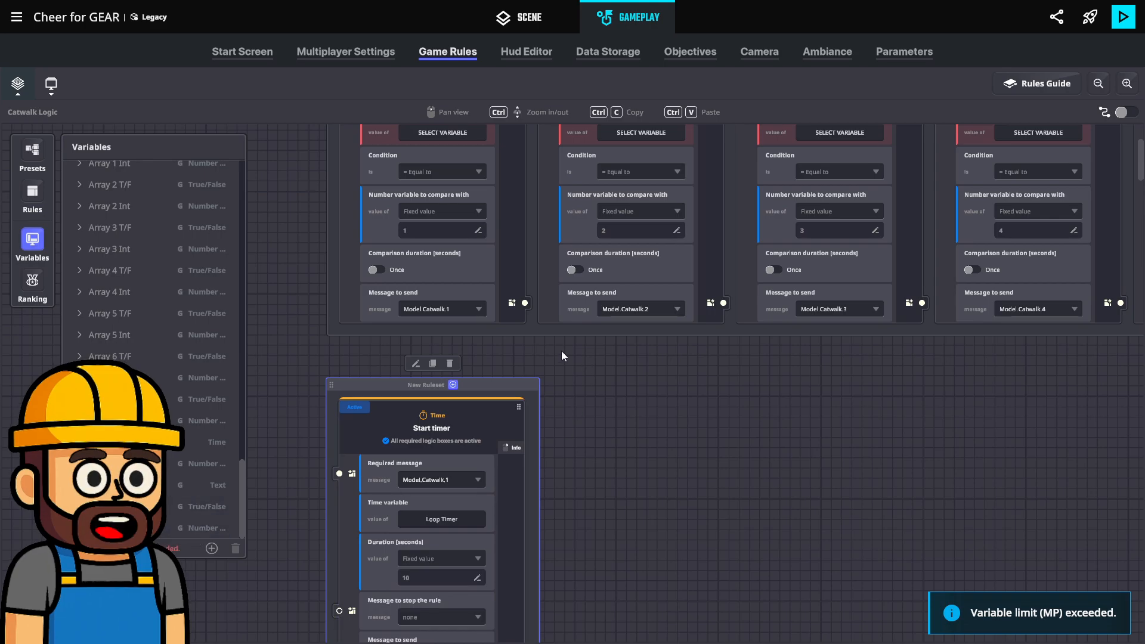
Assign Models in Array as the number variable to compare in the four comparison rules for values 1 to 4.
scroll(477, 357, up, 2)
click(431, 207)
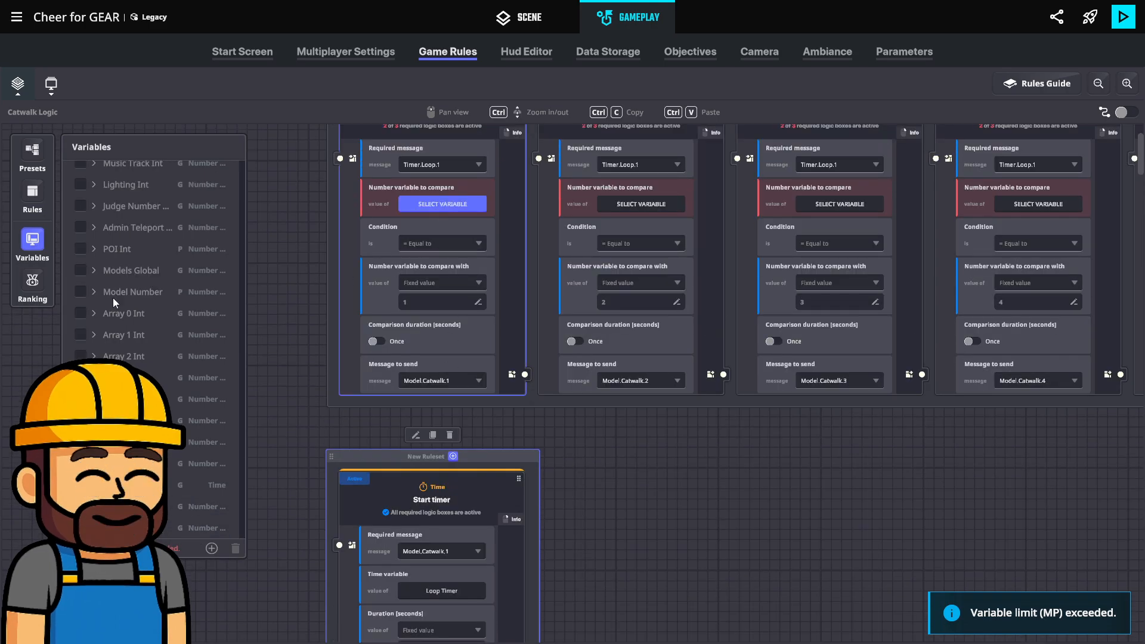
click(196, 528)
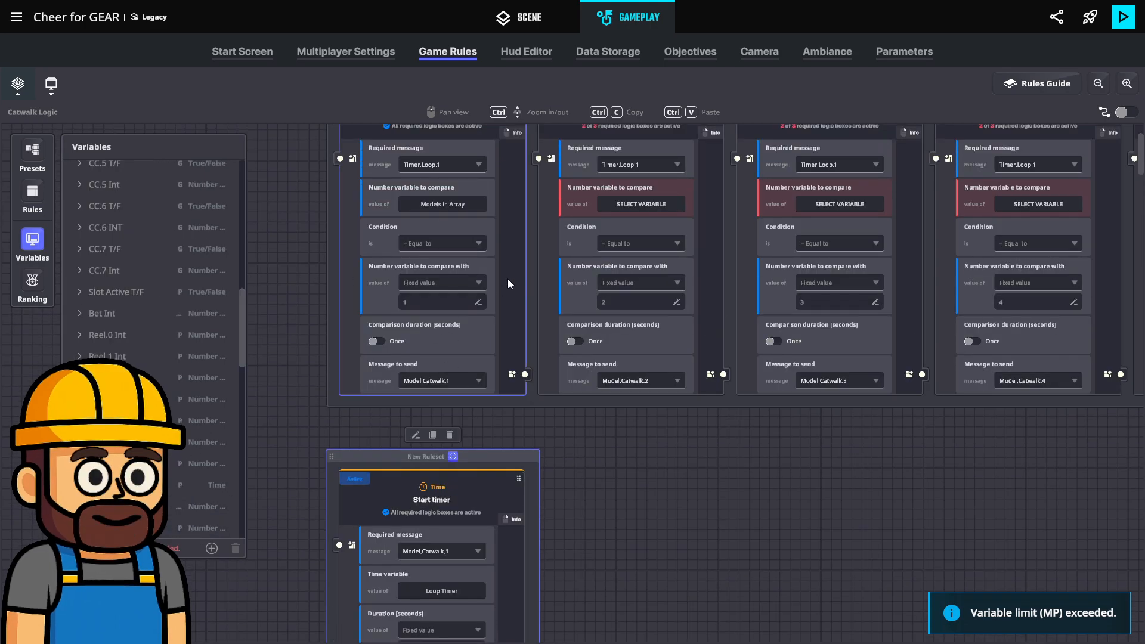
click(623, 210)
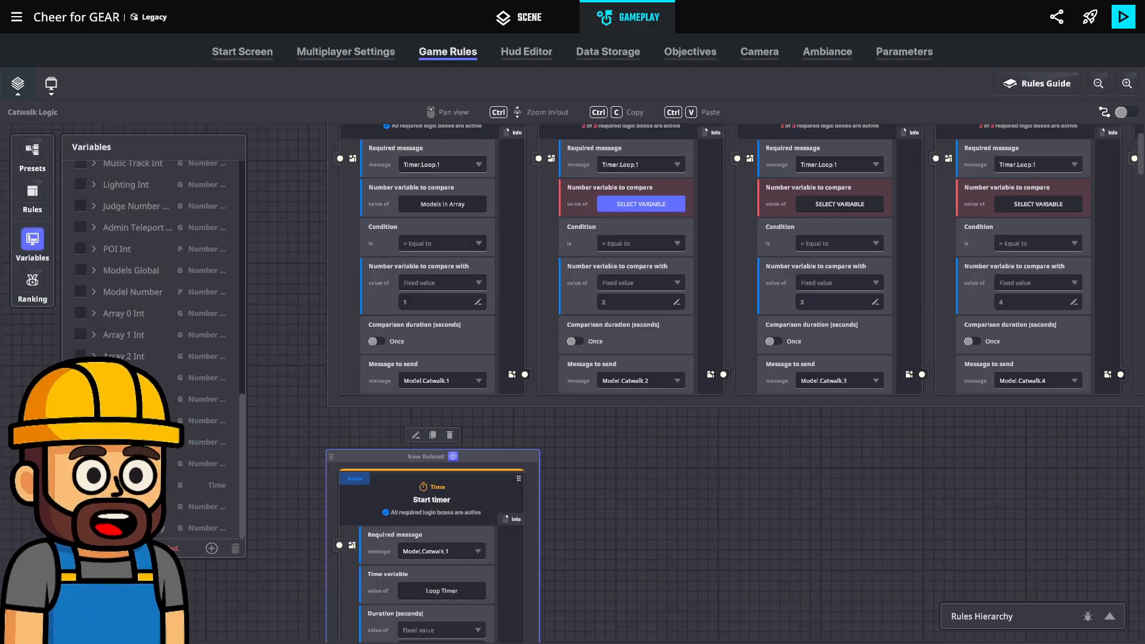
click(197, 528)
click(820, 206)
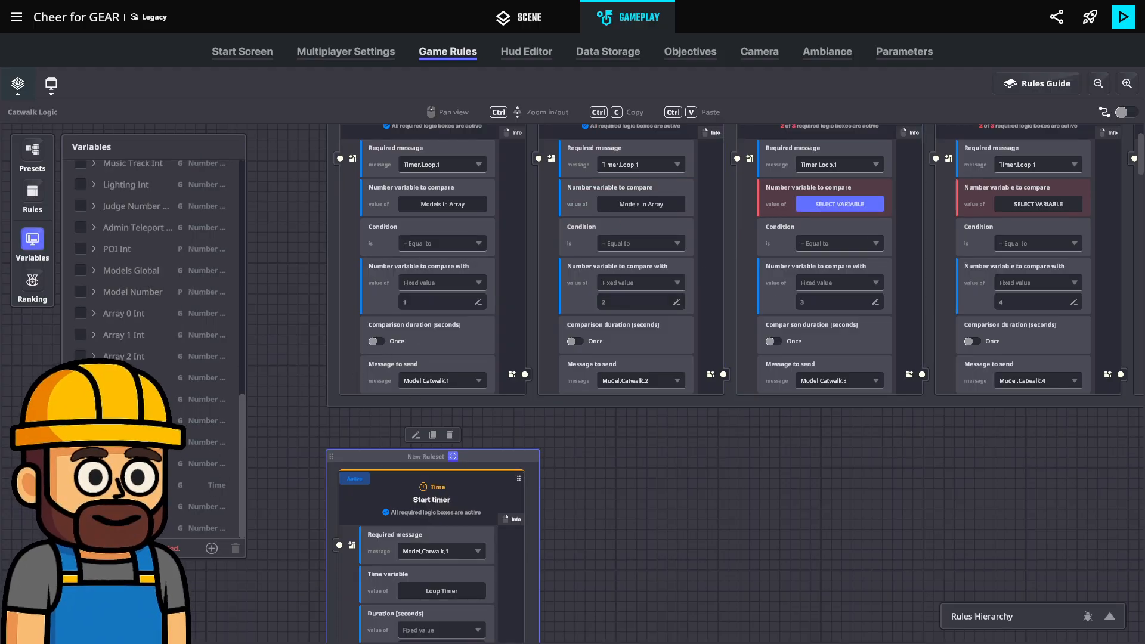
click(197, 528)
click(1039, 204)
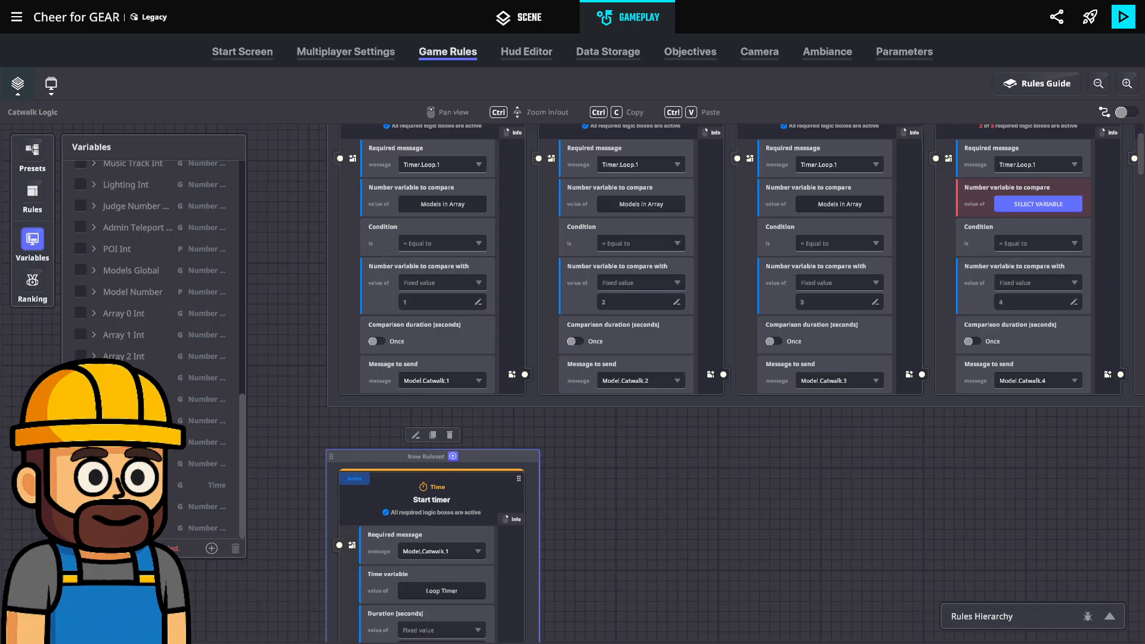
click(196, 527)
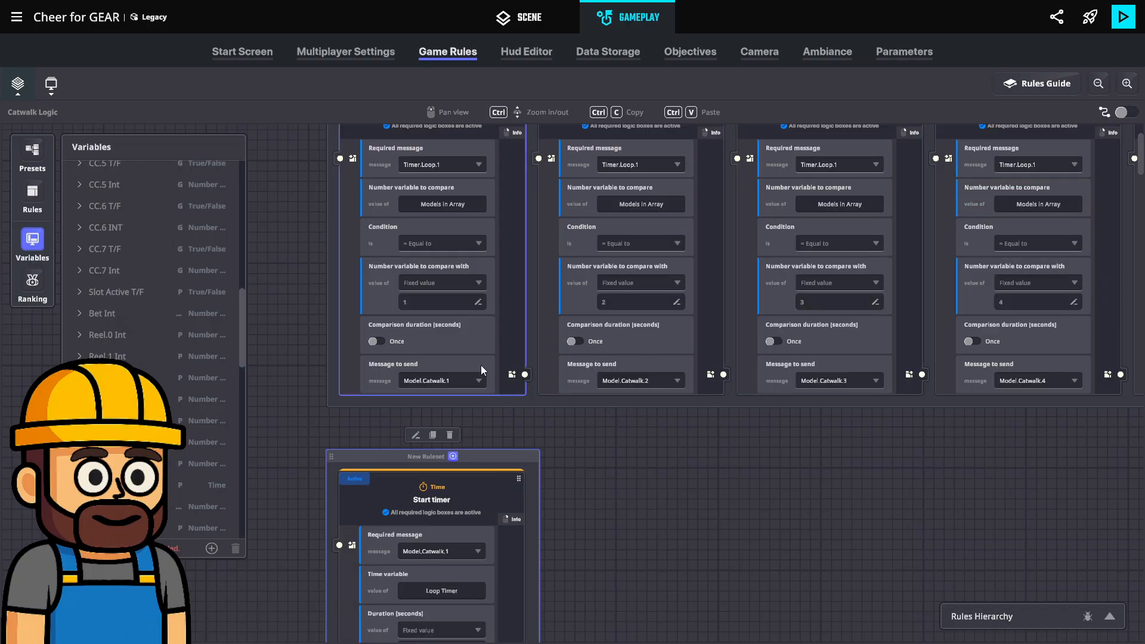
Assign Models in Array as the number variable to compare in the four comparison rules for values 5 to 8.
drag(956, 509, 537, 563)
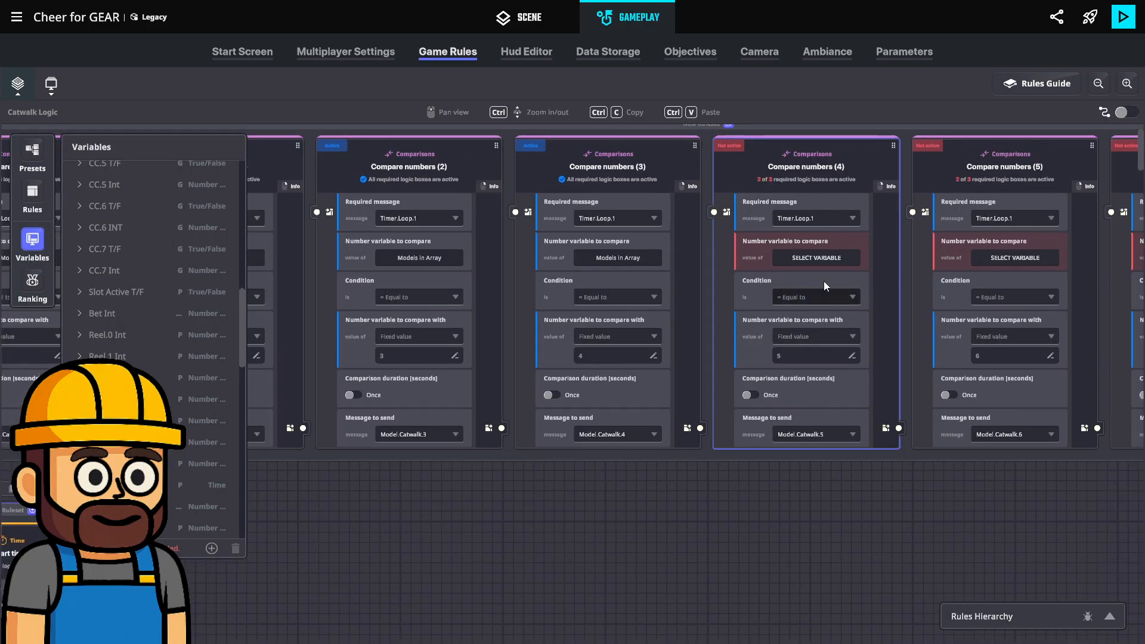
click(803, 260)
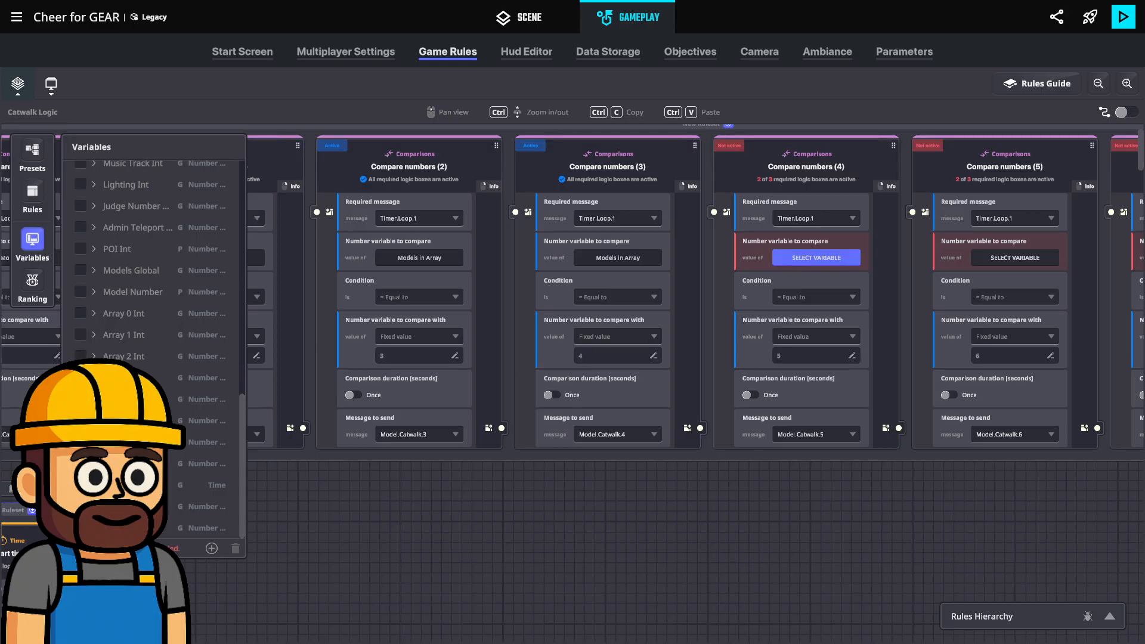
click(197, 528)
click(1011, 256)
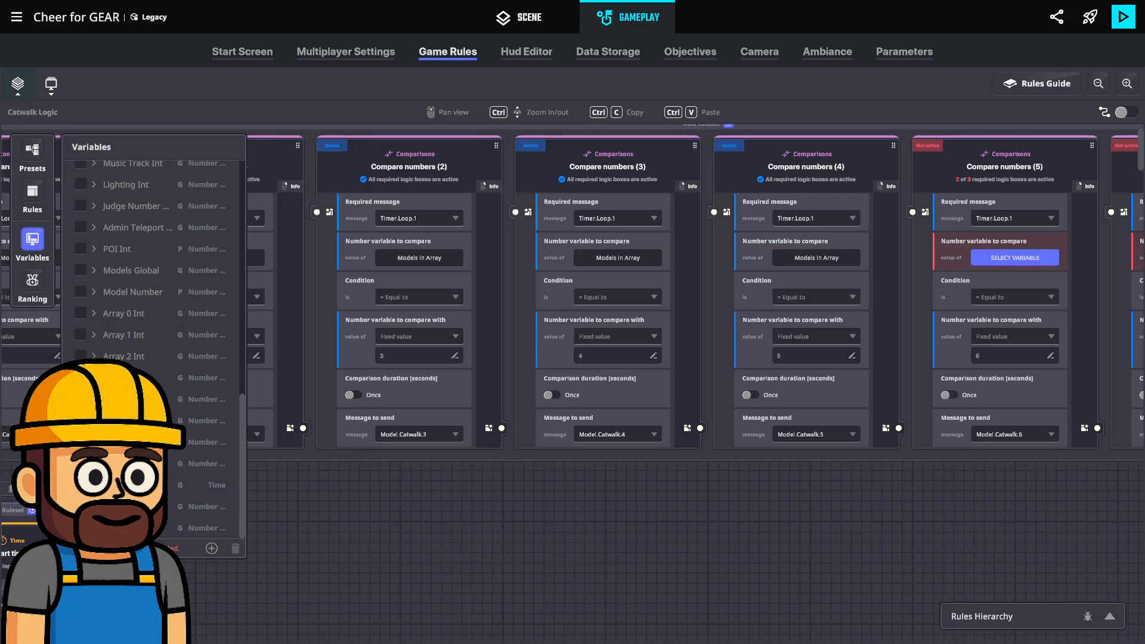
click(197, 528)
drag(894, 524, 463, 511)
click(780, 251)
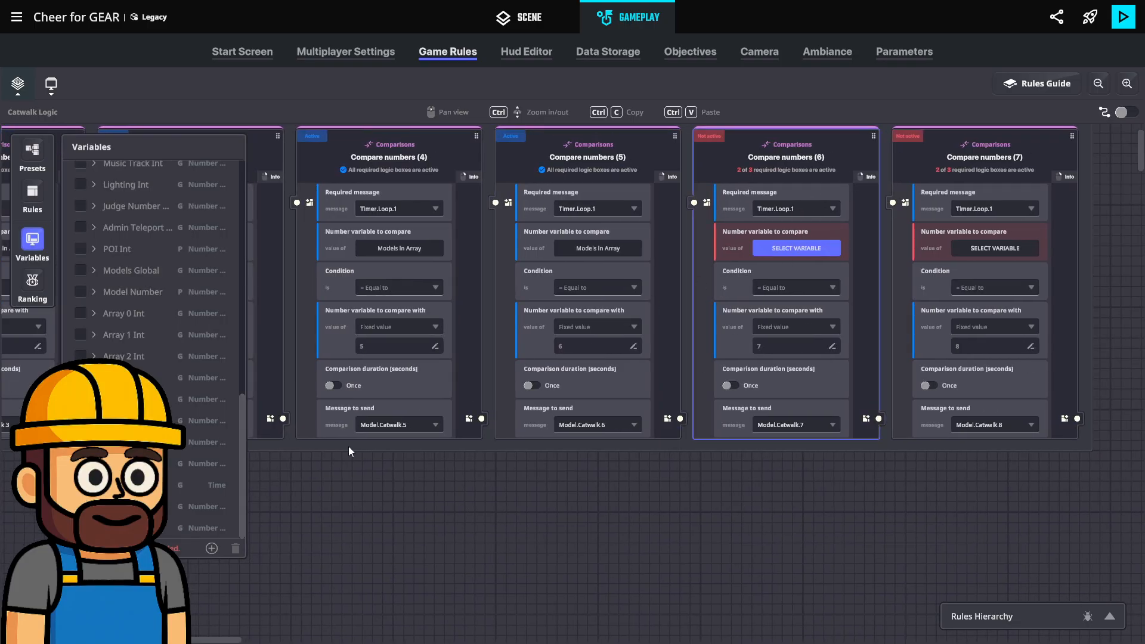
click(197, 528)
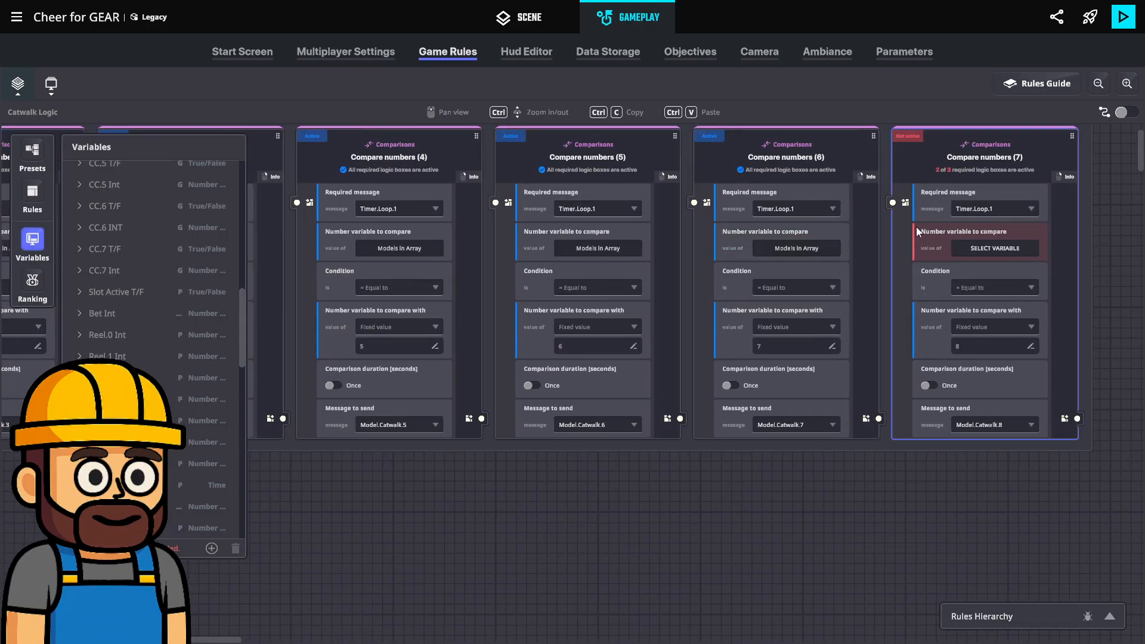
click(995, 248)
click(196, 528)
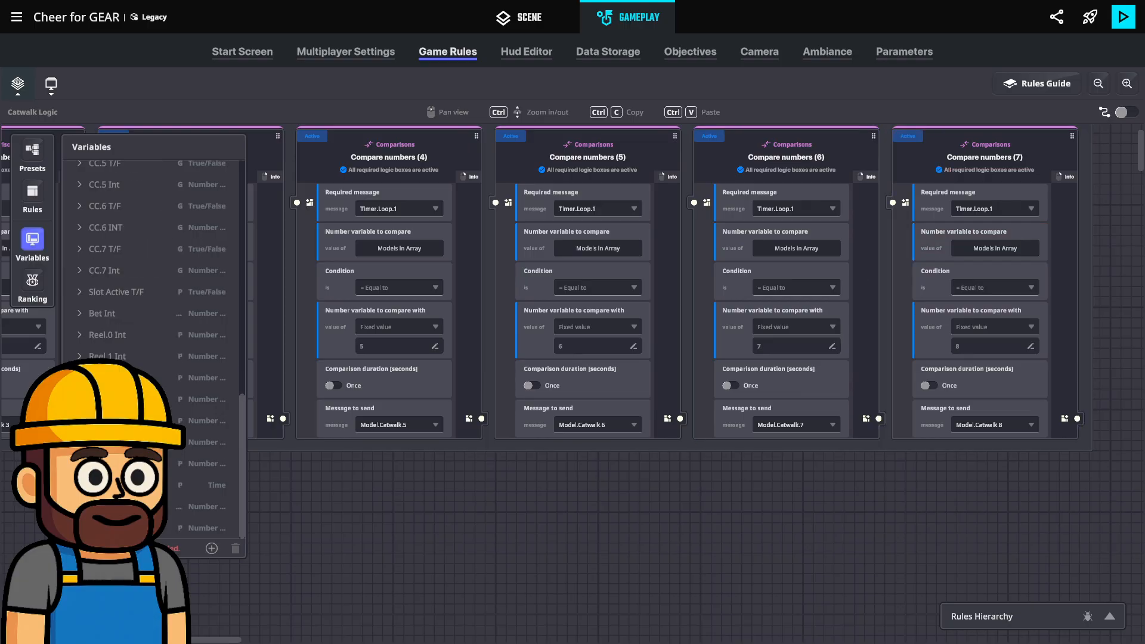
click(31, 241)
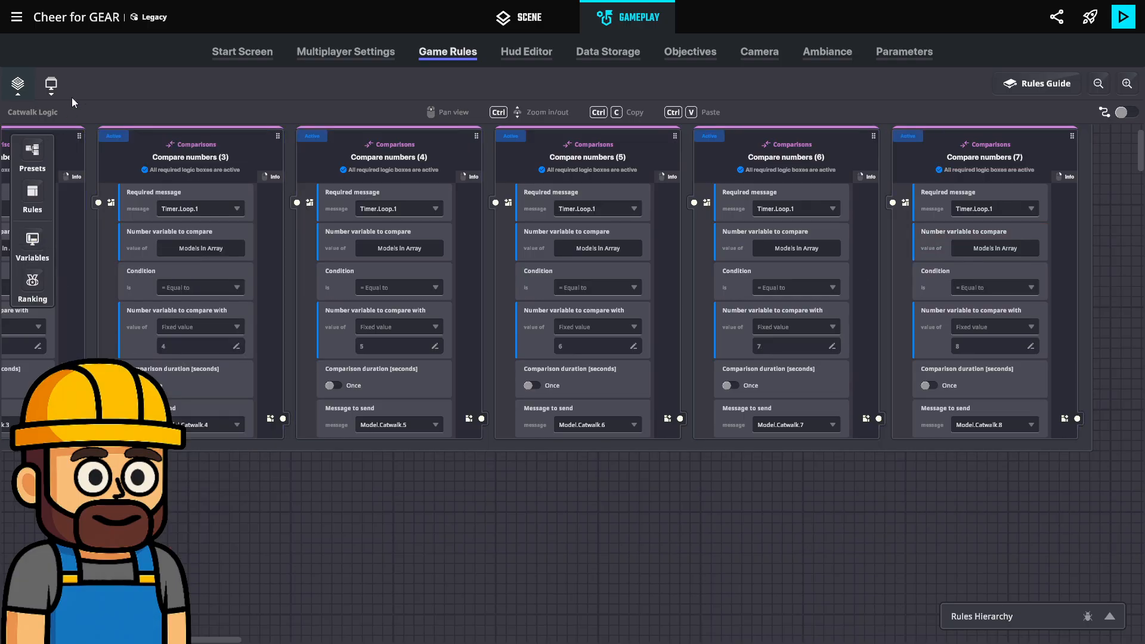
On the Array Checker board, assign Models in Array as the number variable in the edit number rule for Model.Check.0.False.
click(18, 84)
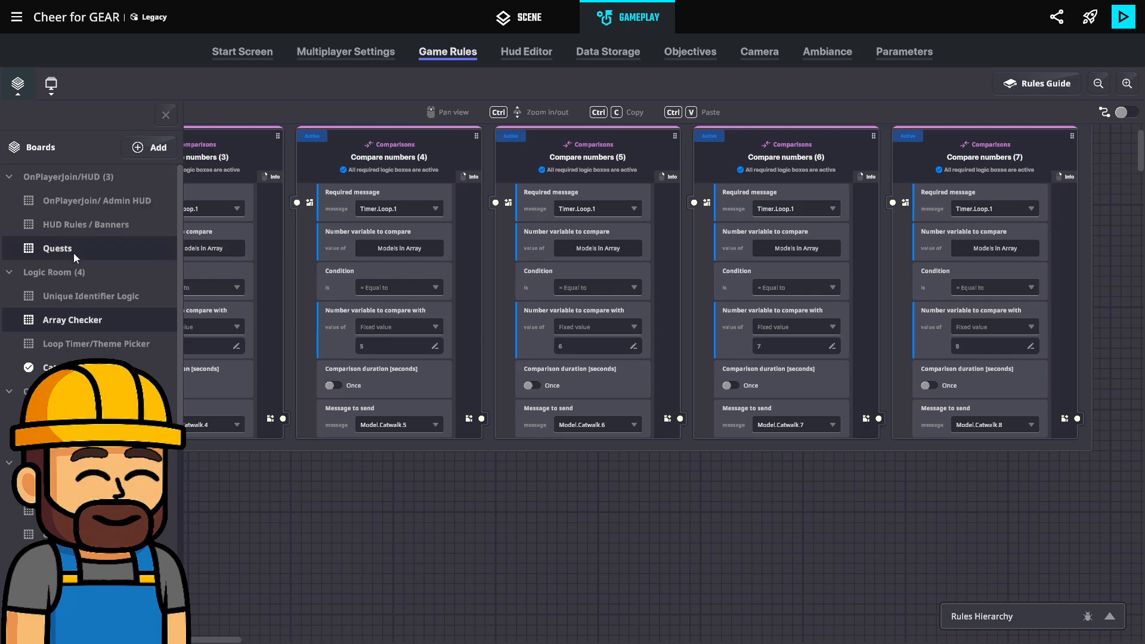
click(90, 320)
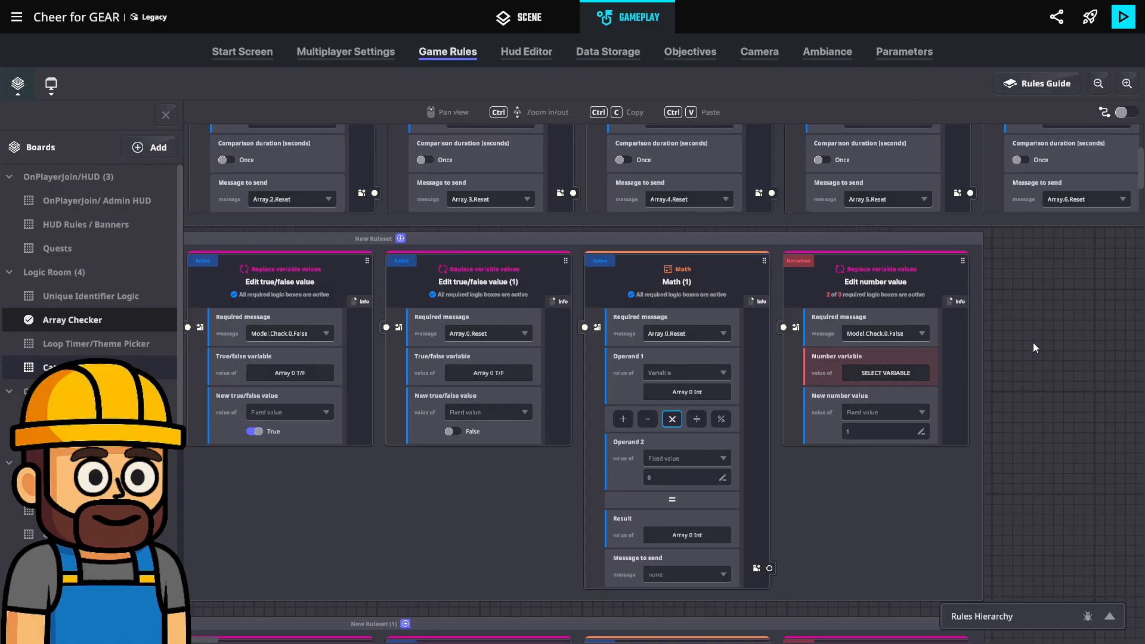
click(916, 374)
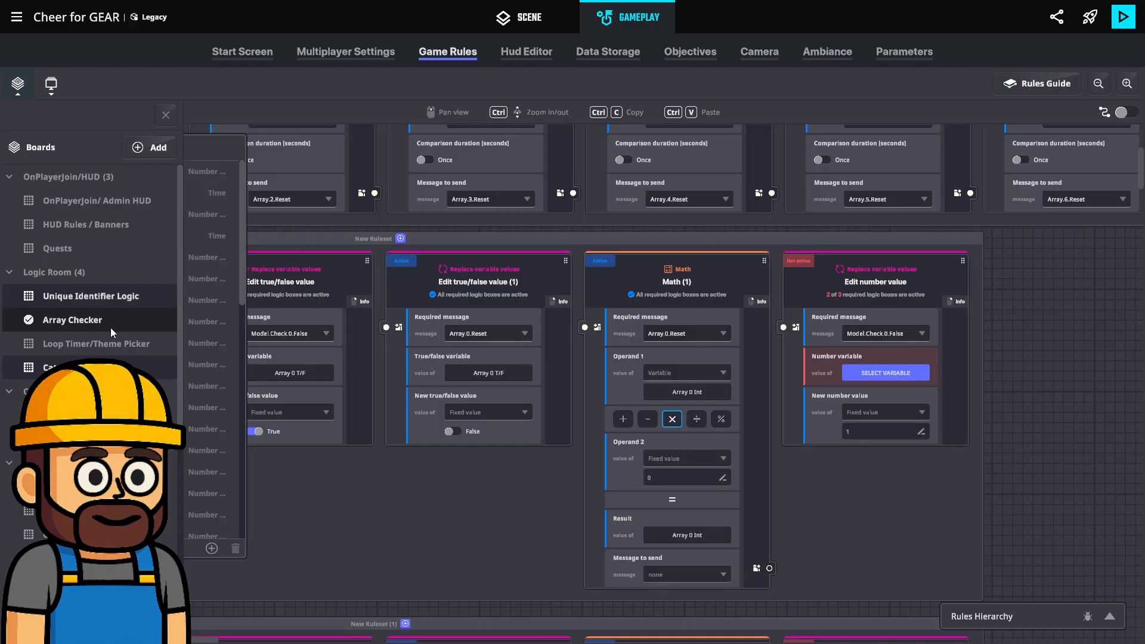
click(165, 116)
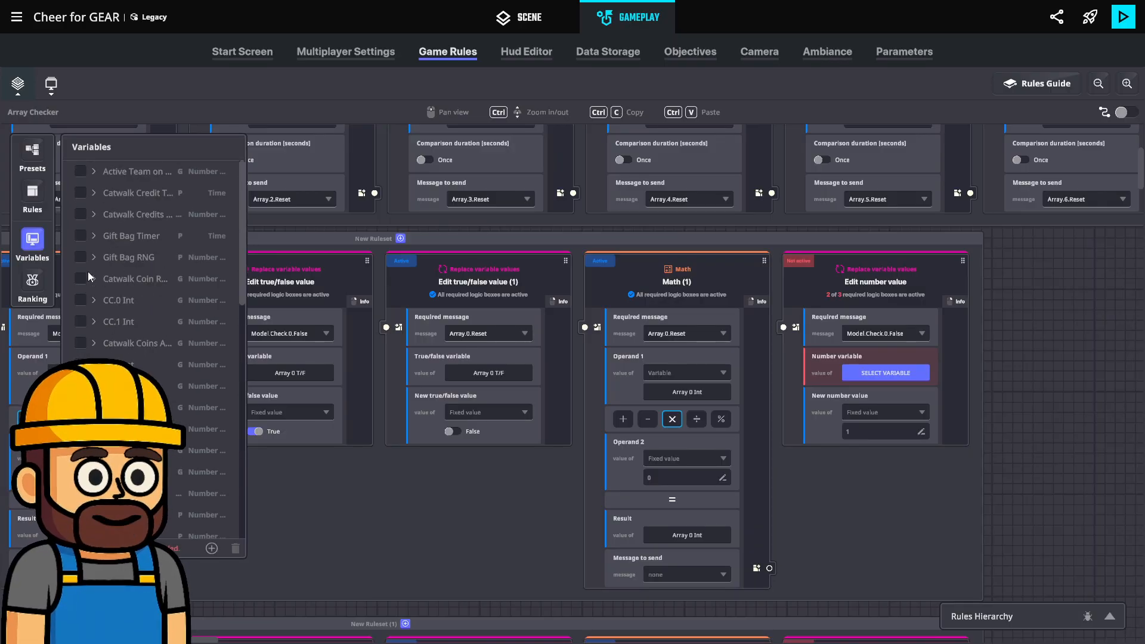
scroll(119, 308, down, 5)
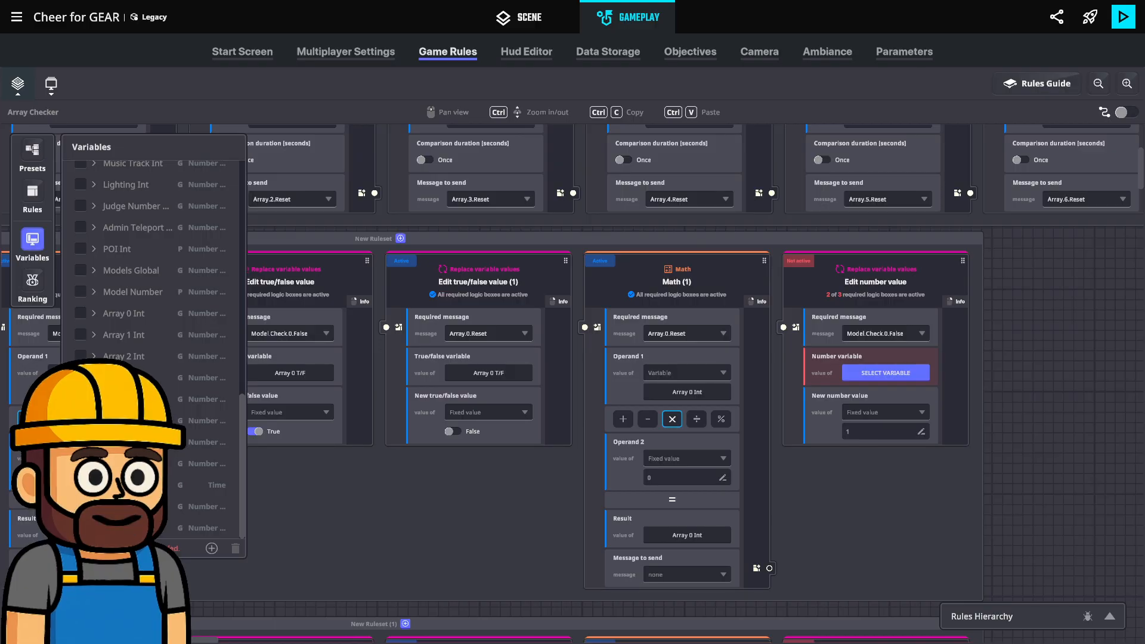
click(125, 528)
click(34, 242)
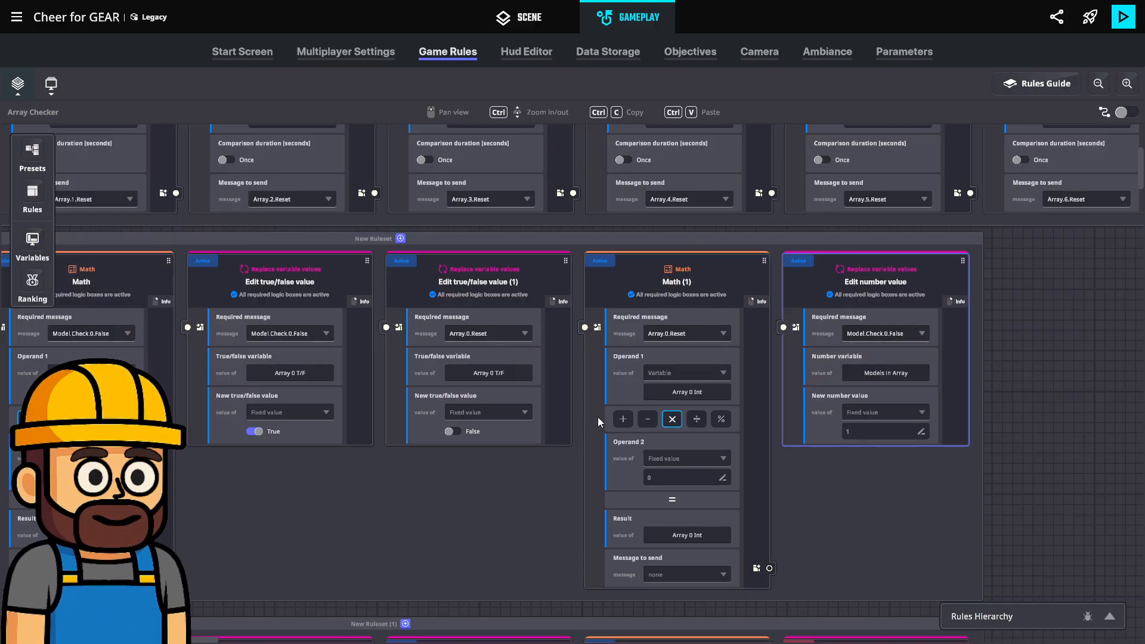
Set Models in Array as the number variable of the edit number rule triggered by Model.Check.1.False.
drag(478, 468, 663, 431)
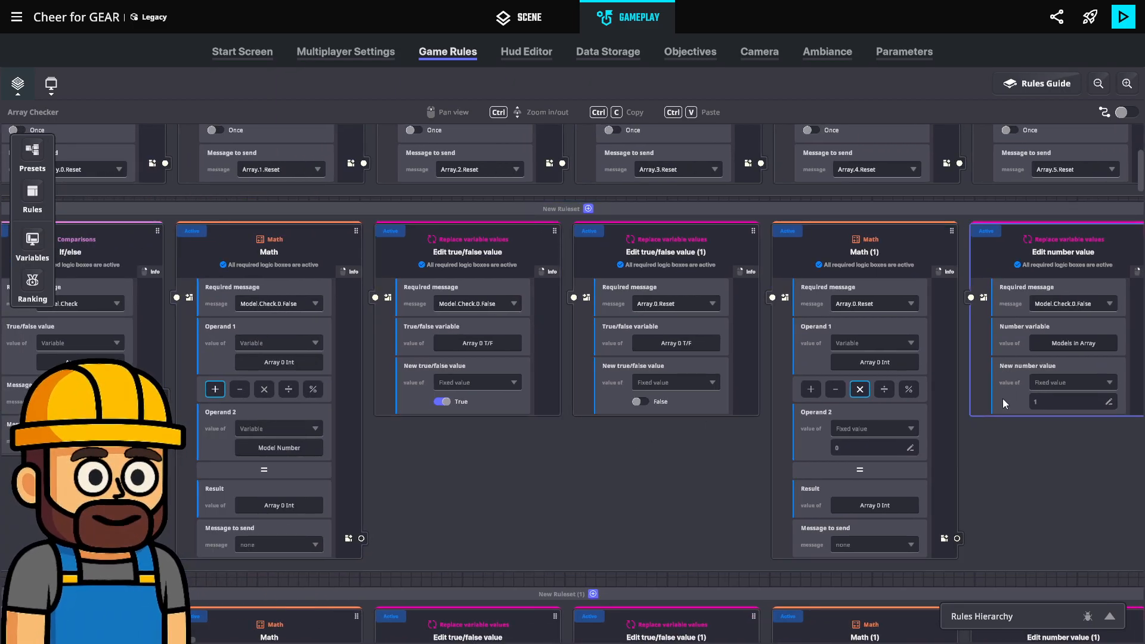
scroll(1050, 391, down, 5)
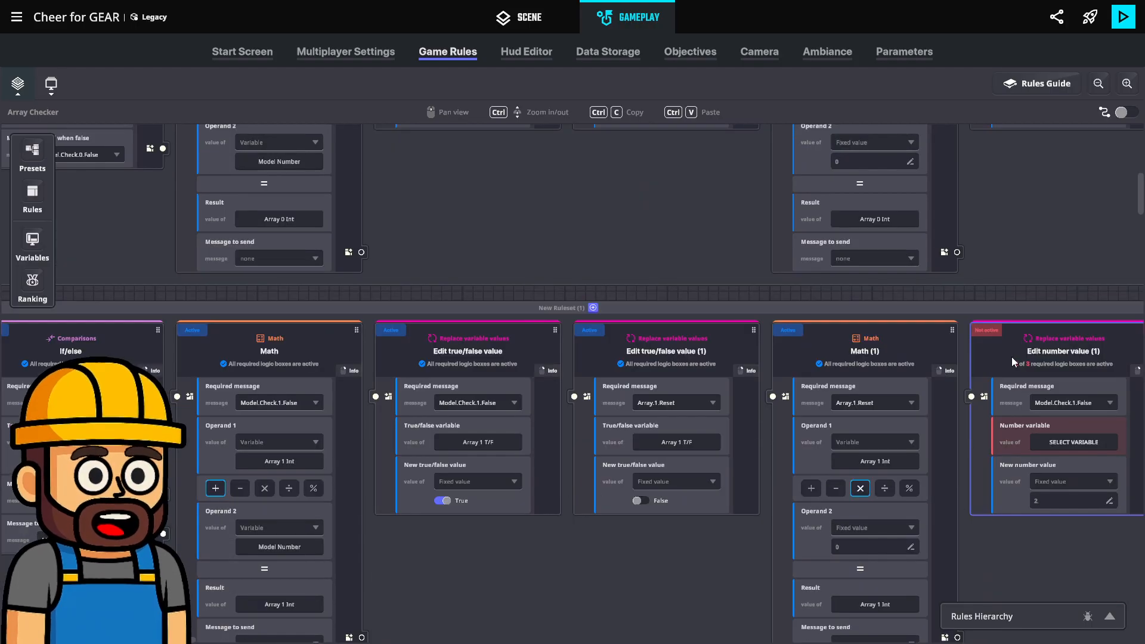
scroll(1011, 357, down, 1)
click(1073, 406)
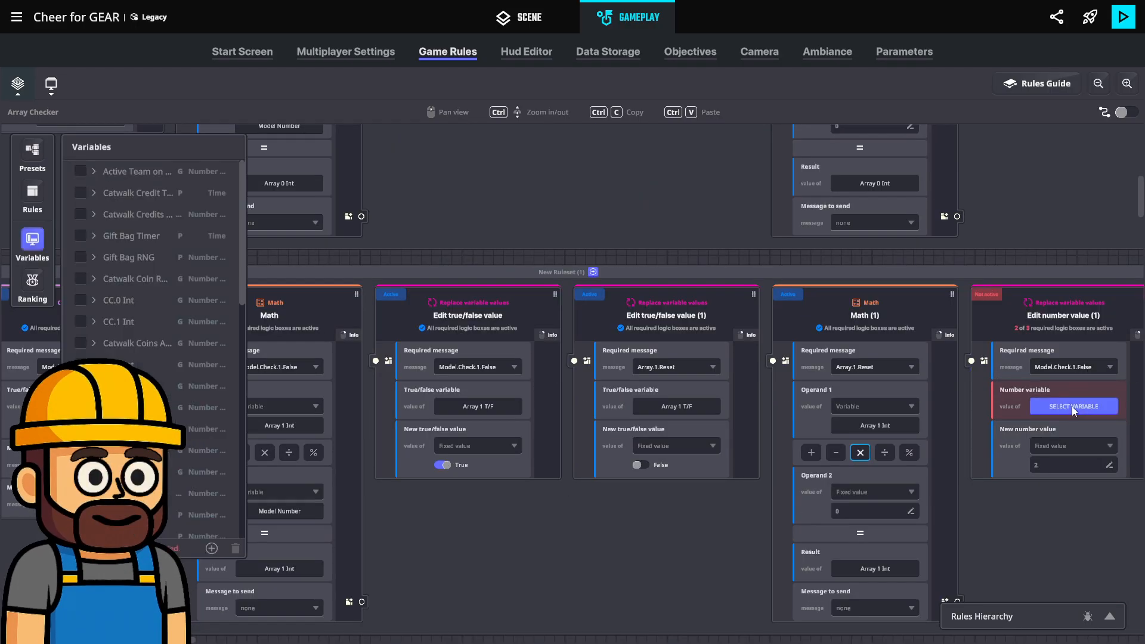
scroll(152, 268, down, 5)
click(80, 528)
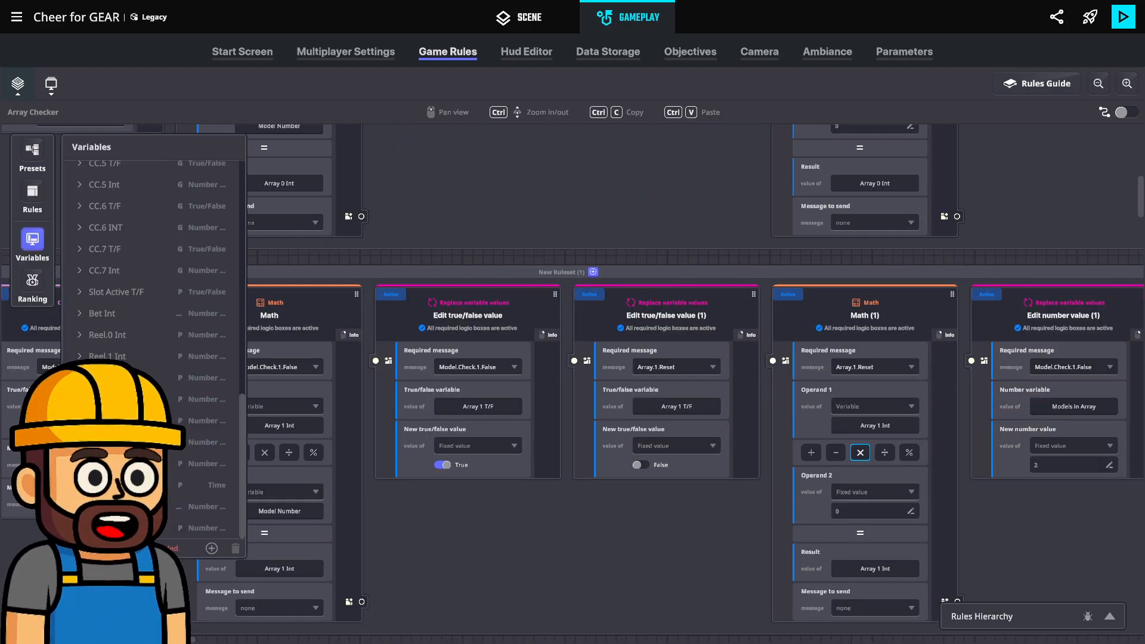
Set Models in Array as the number variable of the edit number rule triggered by Model.Check.2.False.
middle_drag(797, 494, 790, 482)
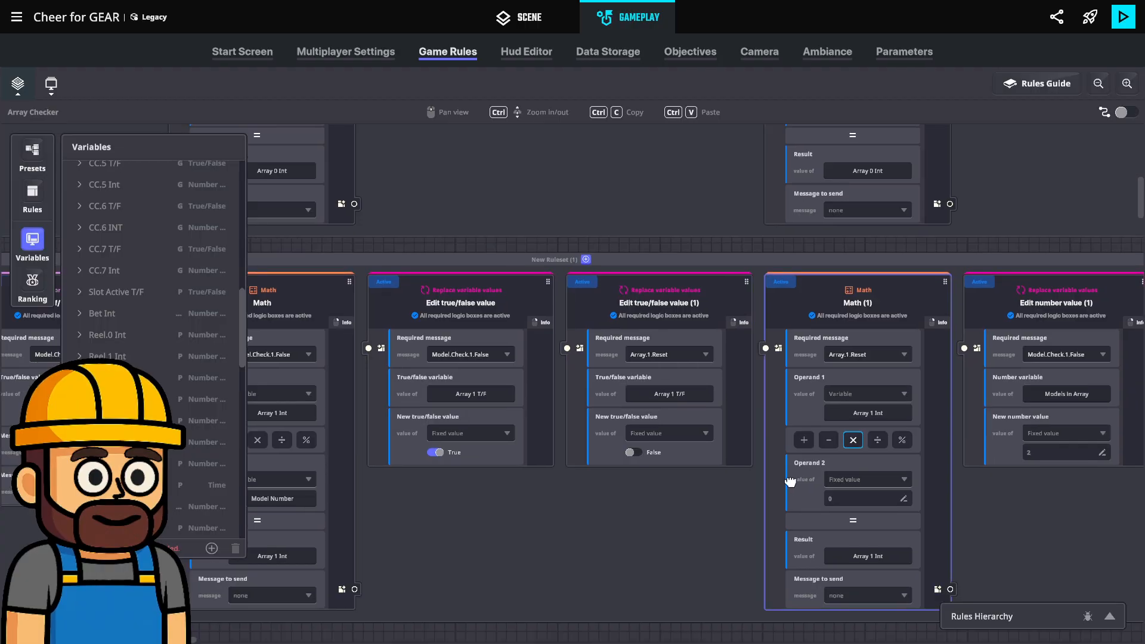
scroll(779, 478, down, 5)
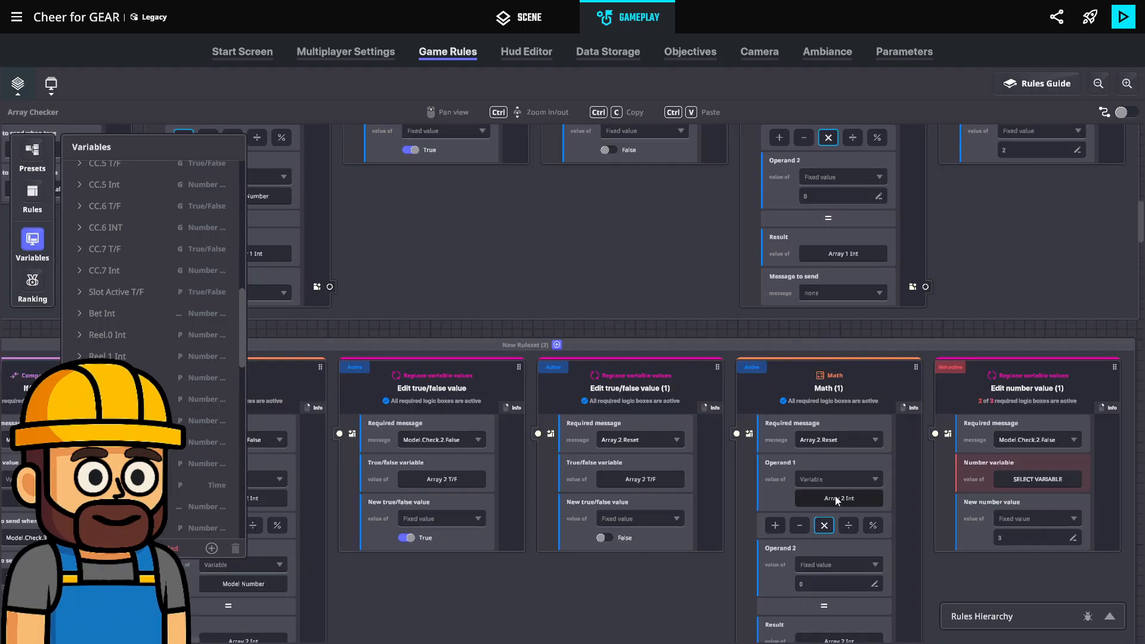
scroll(841, 492, down, 1)
click(1049, 445)
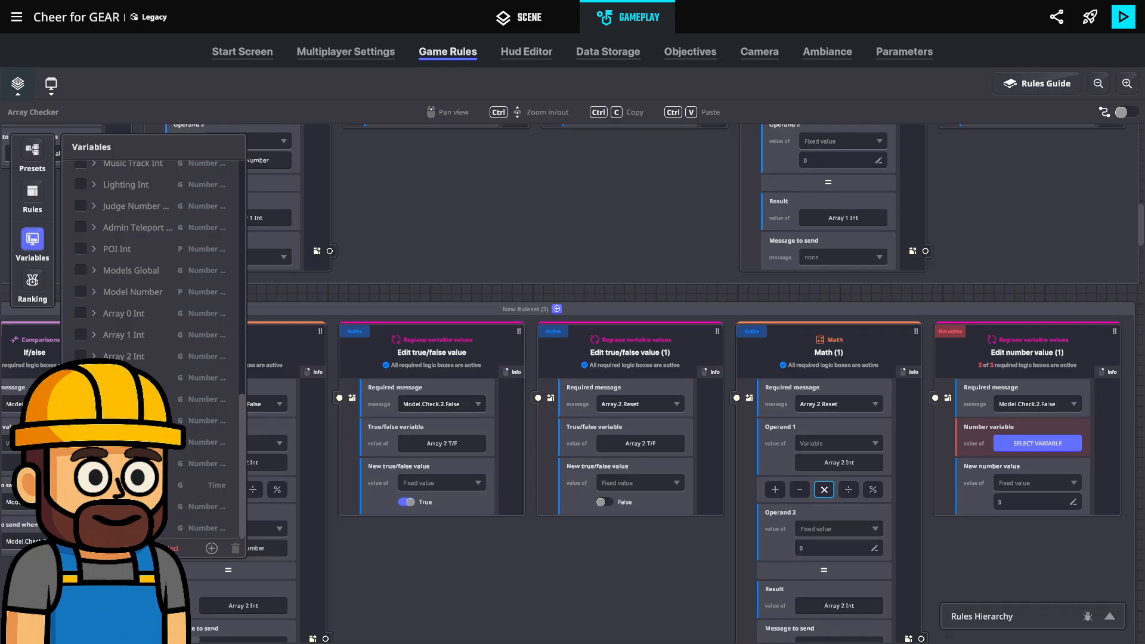
click(133, 528)
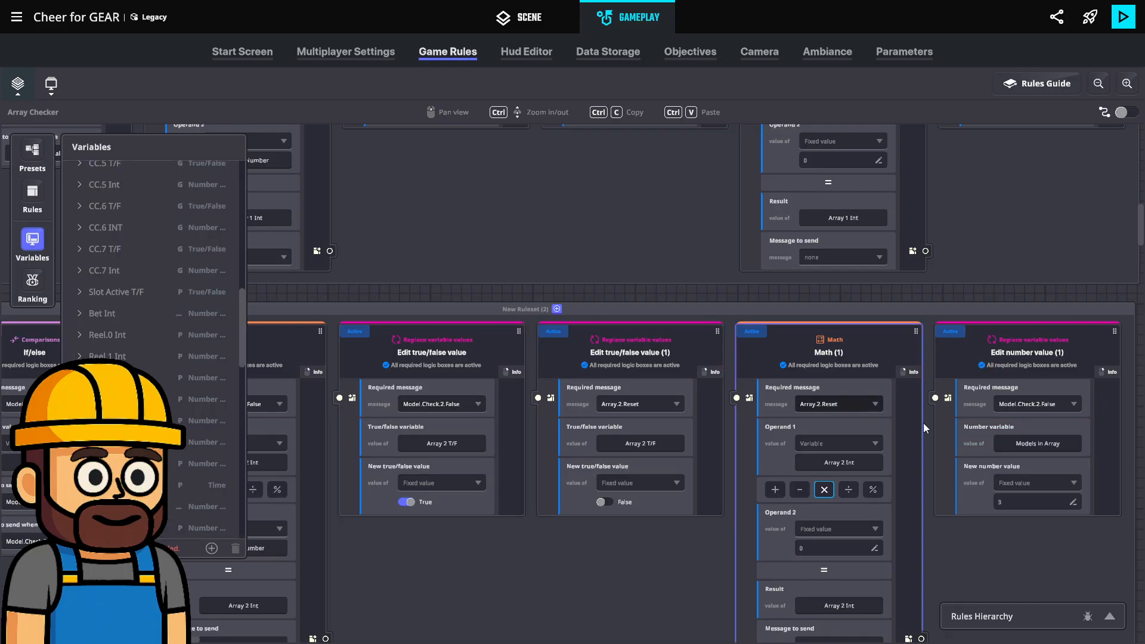
Set Models in Array as the number variable of the edit number rule triggered by Model.Check.3.False.
scroll(961, 443, down, 1)
scroll(999, 459, down, 2)
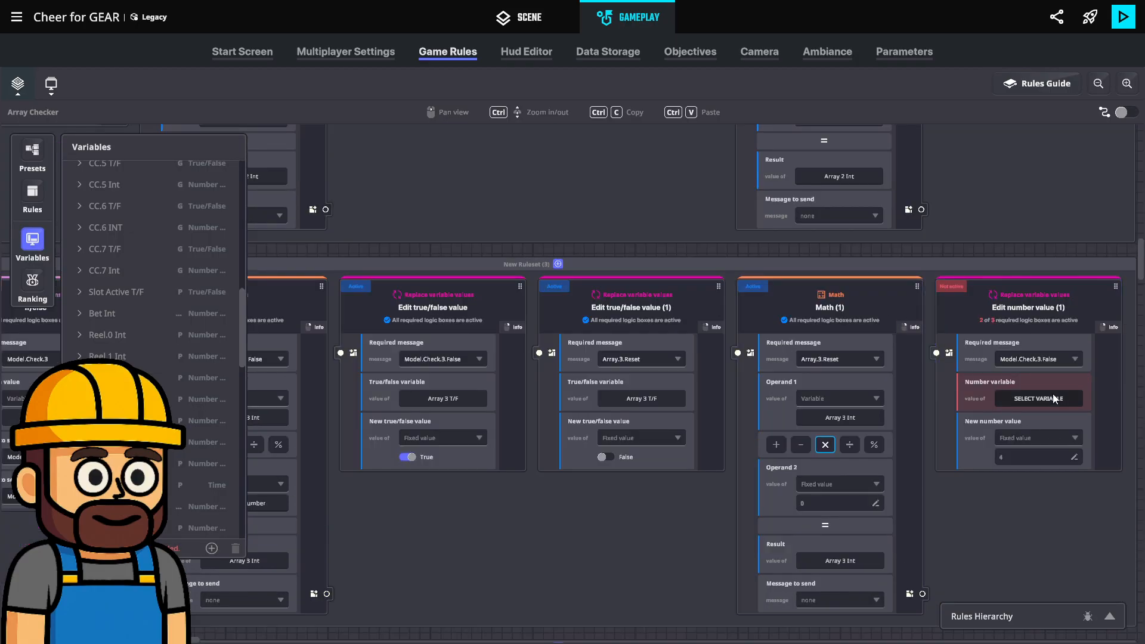
click(1014, 399)
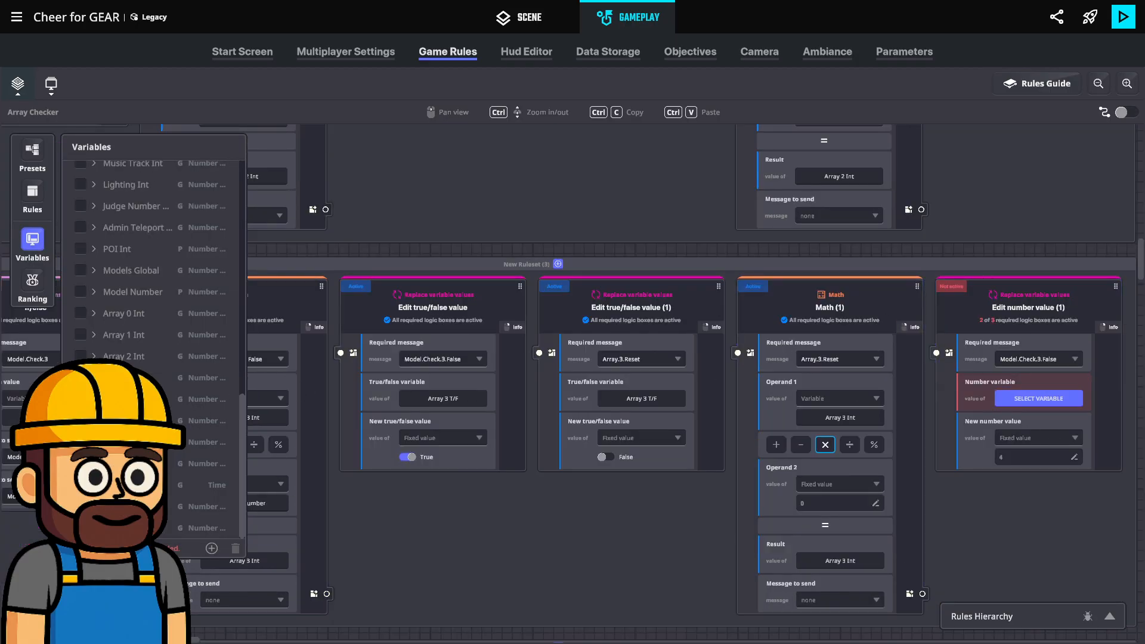
click(80, 506)
Set Models in Array as the number variable of the edit number rule triggered by Model.Check.4.False.
scroll(788, 363, down, 4)
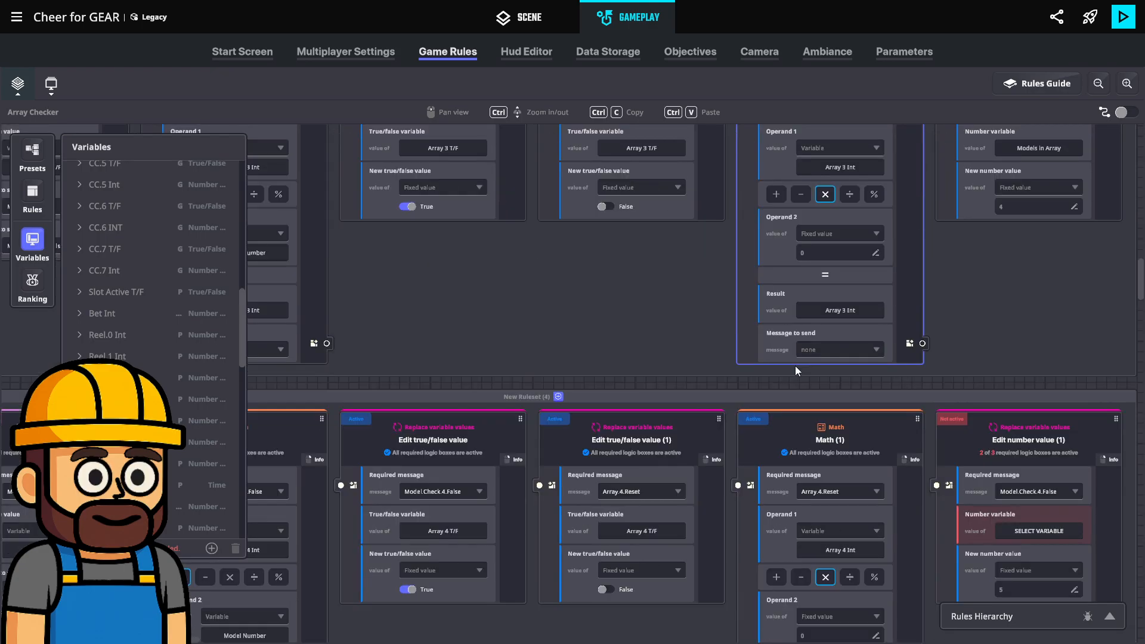
scroll(791, 364, down, 1)
click(1051, 457)
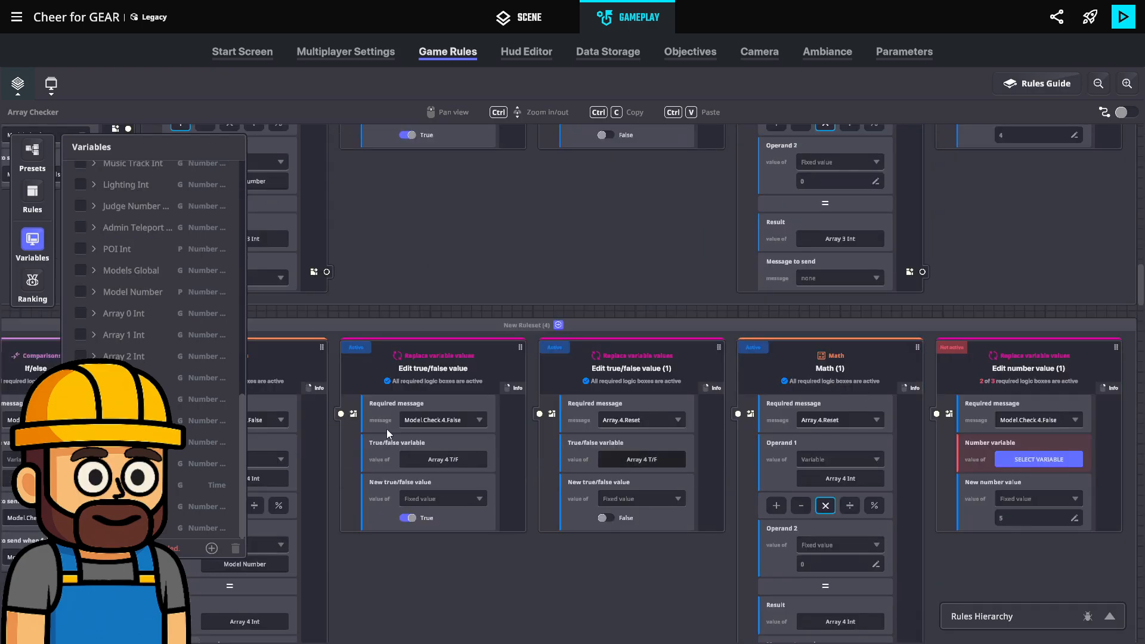
click(80, 463)
click(904, 370)
Set Models in Array as the number variable of the edit number rule triggered by Model.Check.5.False.
scroll(911, 384, down, 2)
scroll(921, 410, down, 2)
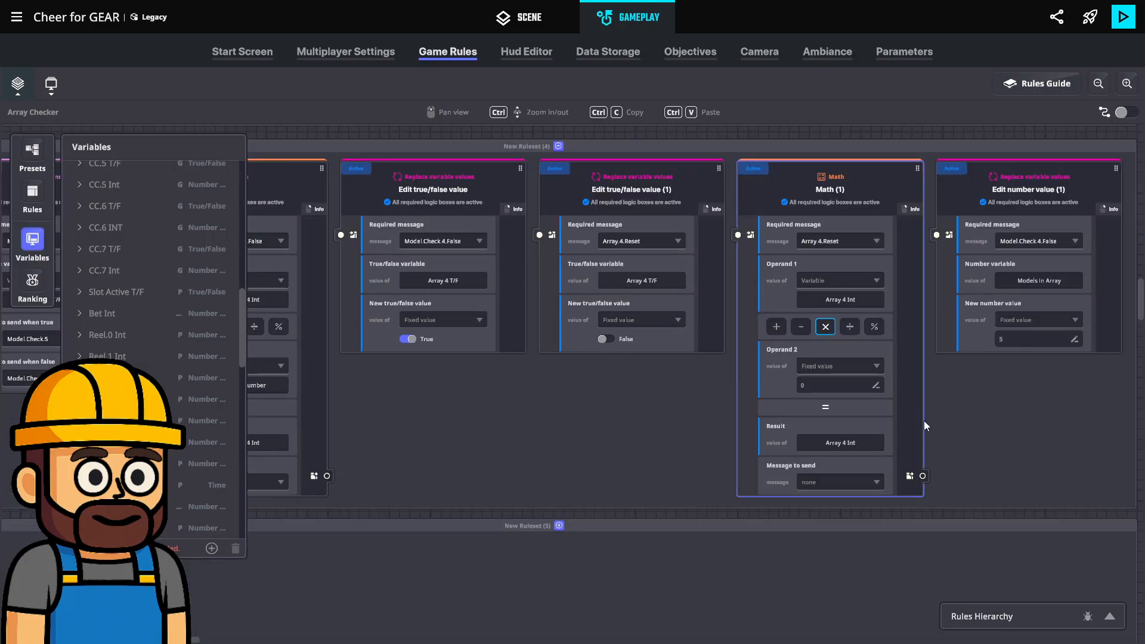
scroll(919, 416, down, 6)
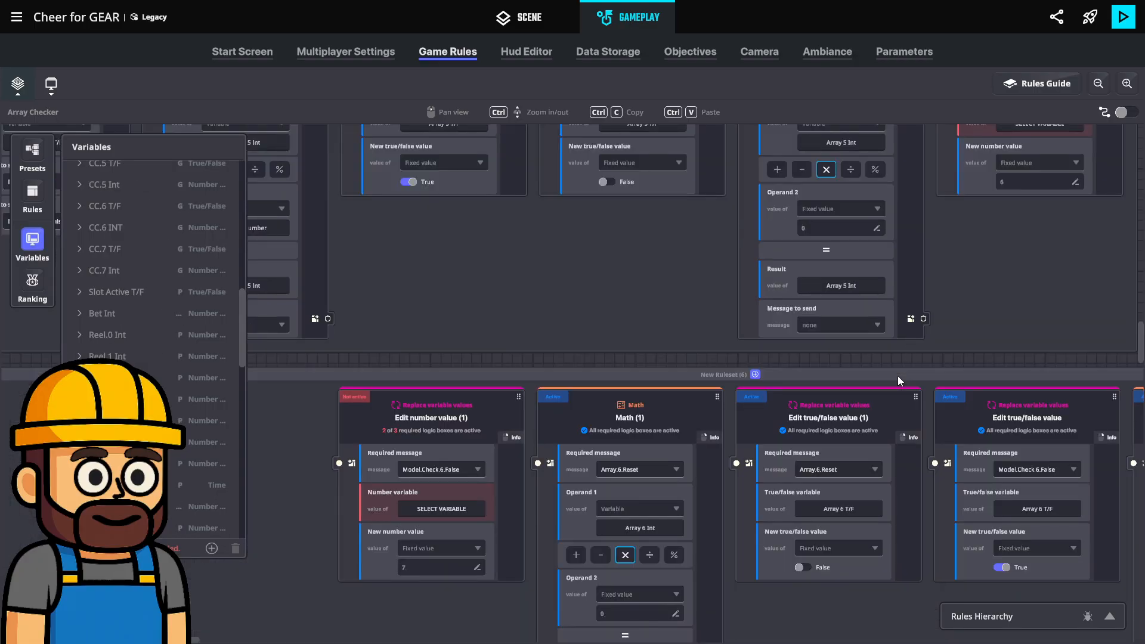
scroll(897, 375, up, 1)
click(1025, 188)
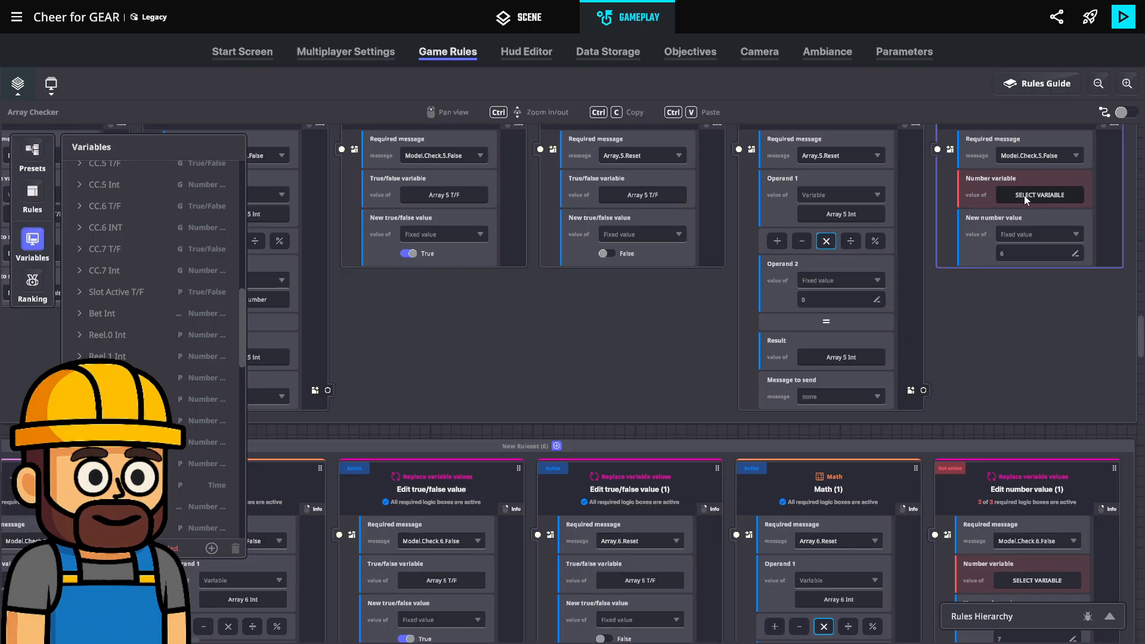
click(1024, 195)
click(79, 528)
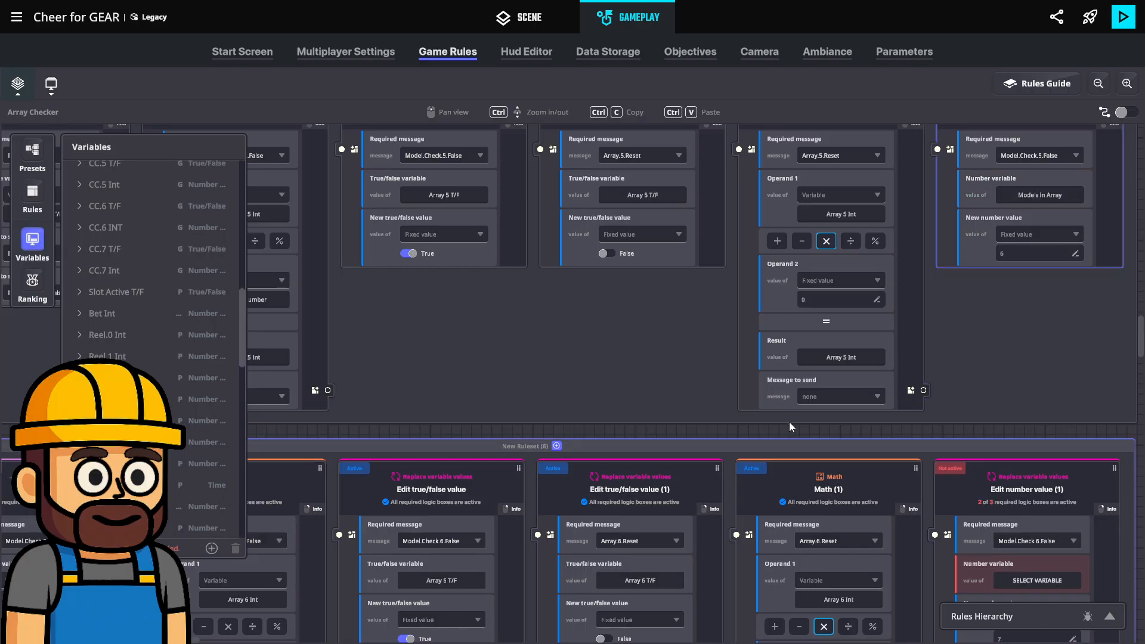
Set Models in Array as the number variable of the edit number rule triggered by Model.Check.6.False.
scroll(788, 427, down, 2)
click(1029, 439)
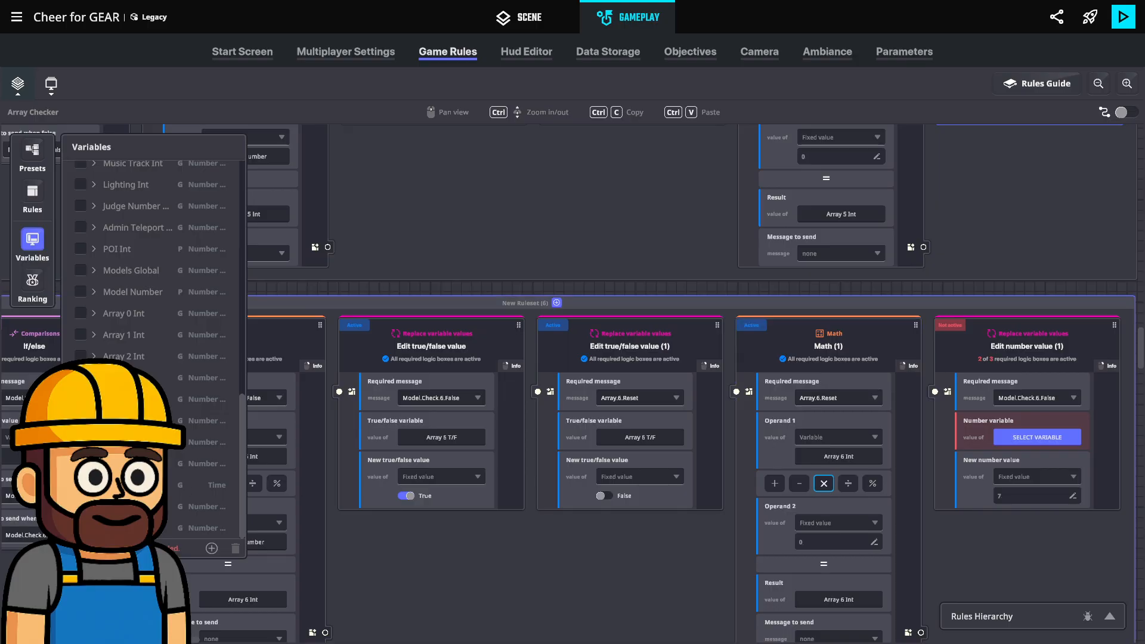
click(80, 528)
Set Models in Array as the number variable of the edit number rule triggered by Model.Check.7.False, and close the variables list.
scroll(817, 439, down, 1)
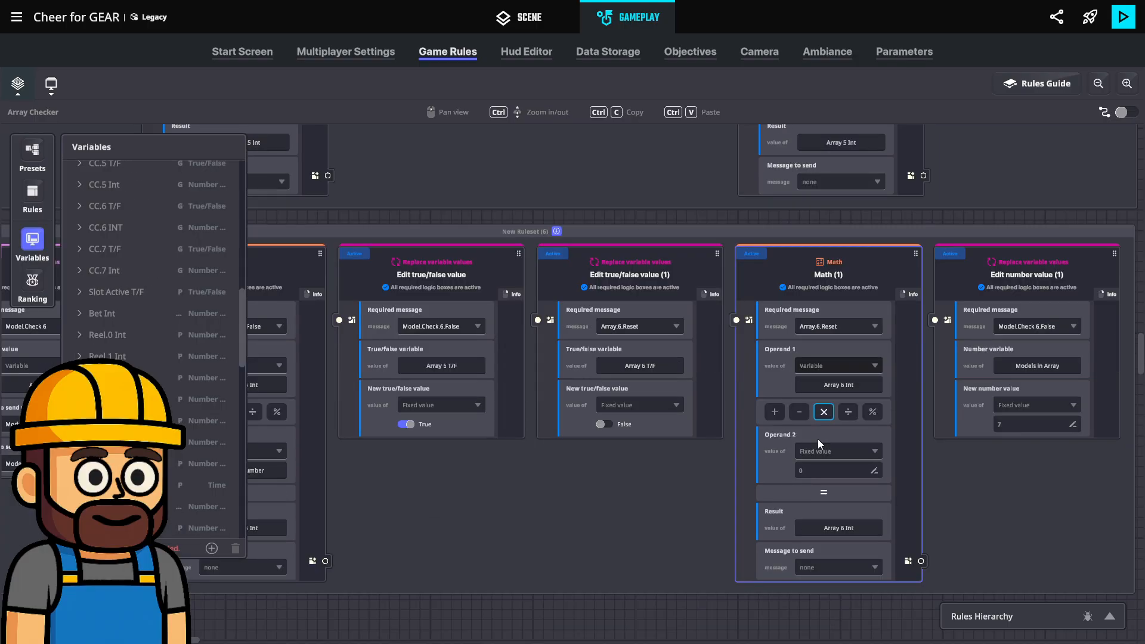
scroll(819, 439, down, 2)
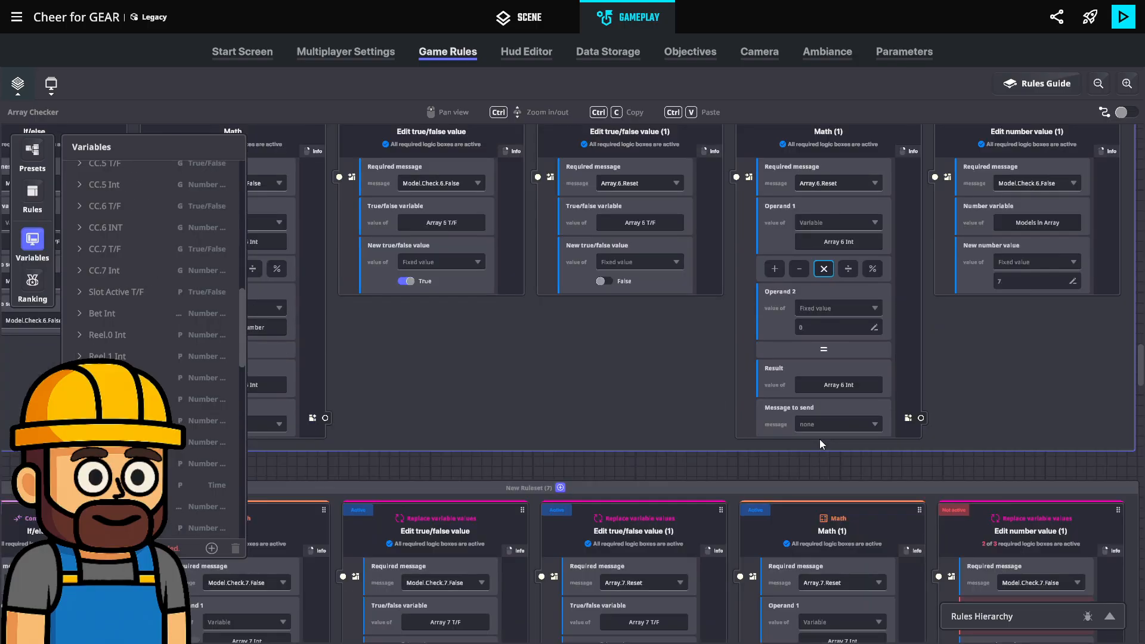
scroll(820, 439, down, 3)
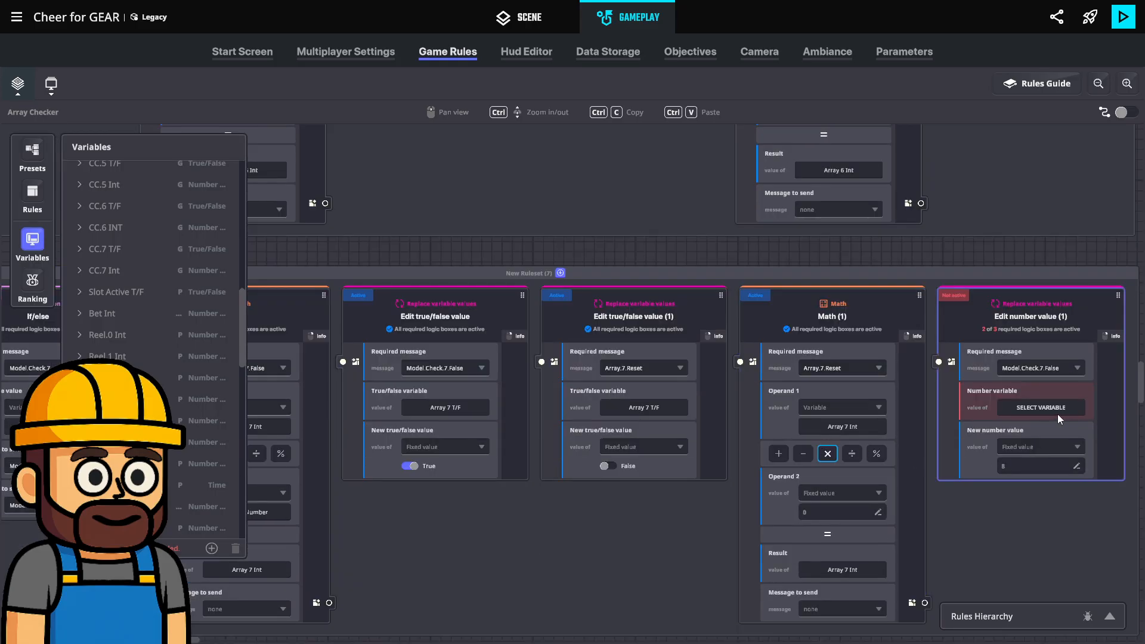
click(1040, 407)
click(107, 528)
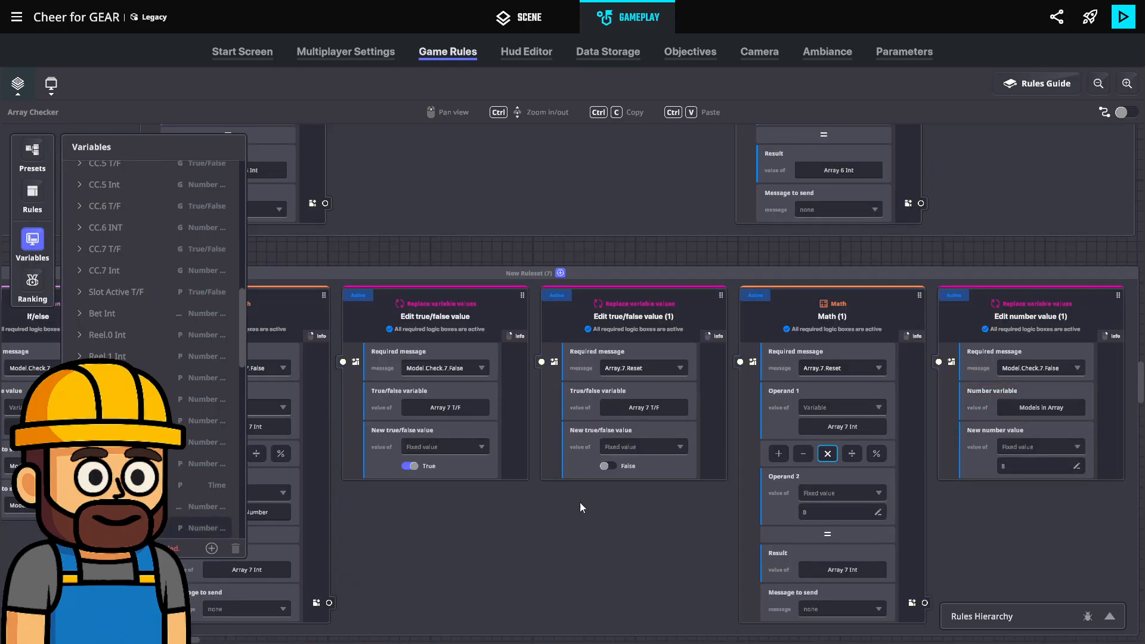
scroll(846, 471, down, 2)
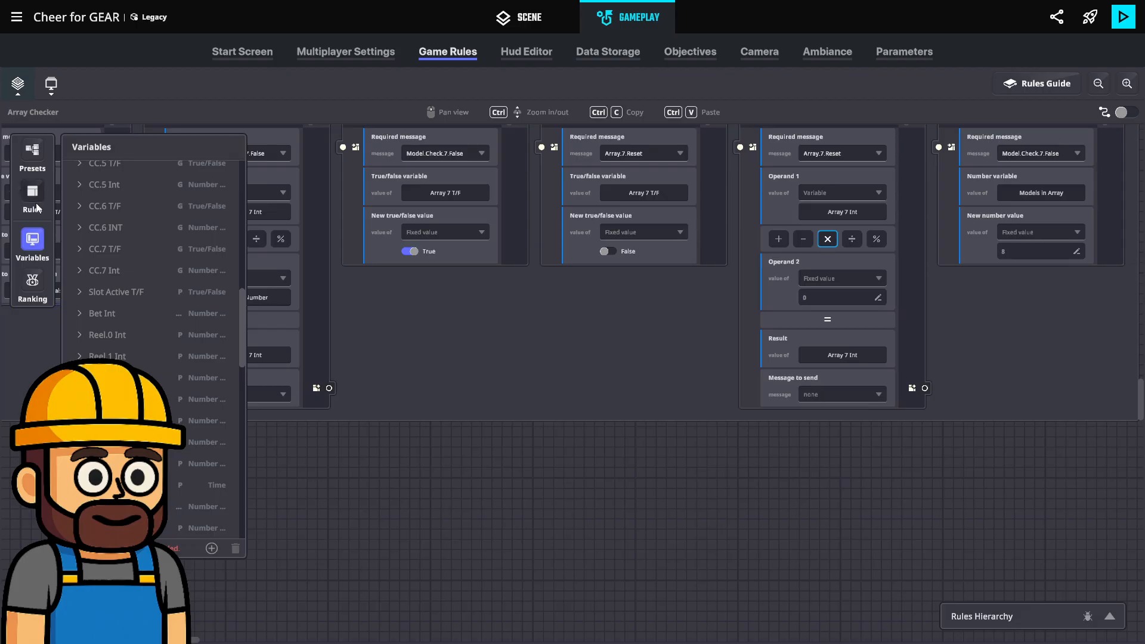
click(33, 241)
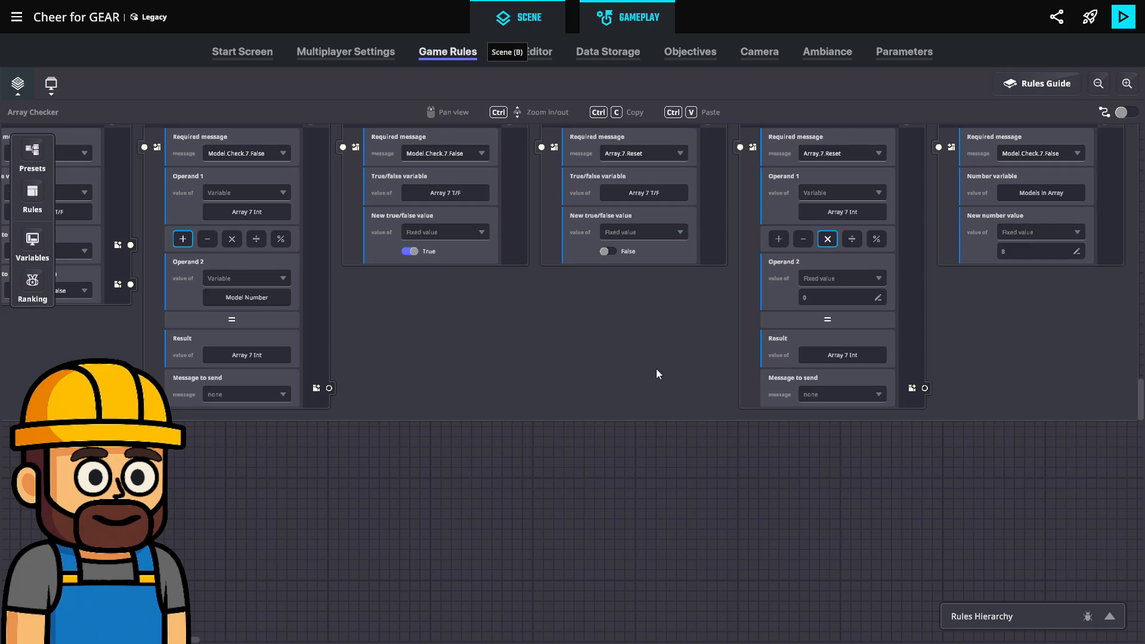
Switch to the scene view and save the project.
key(b)
middle_drag(539, 376, 554, 377)
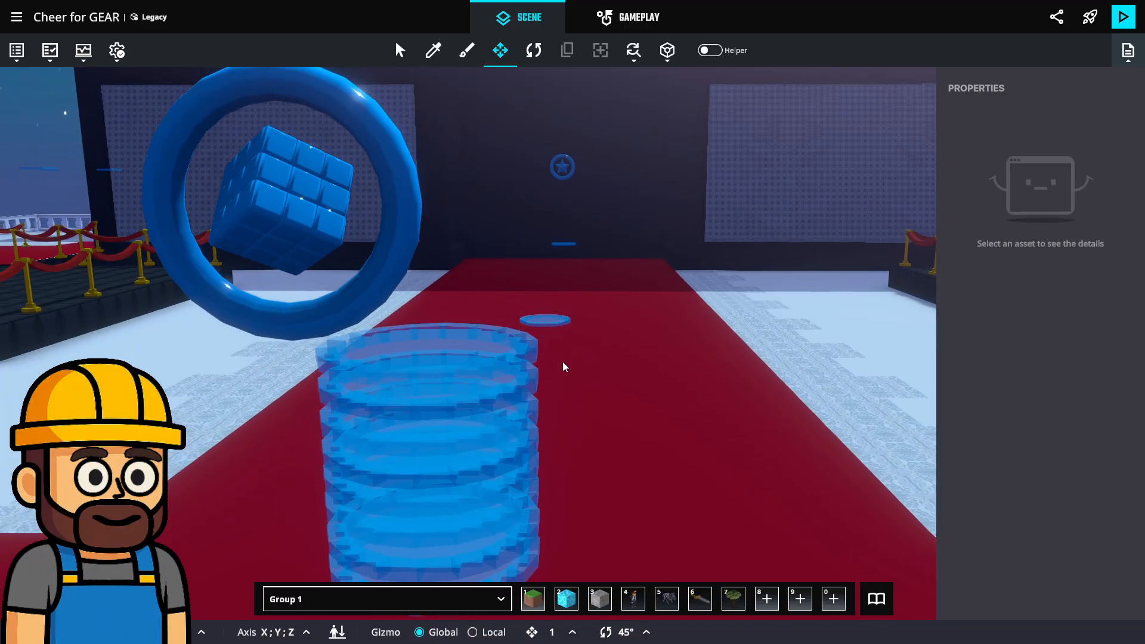
key(ctrl+s)
click(647, 375)
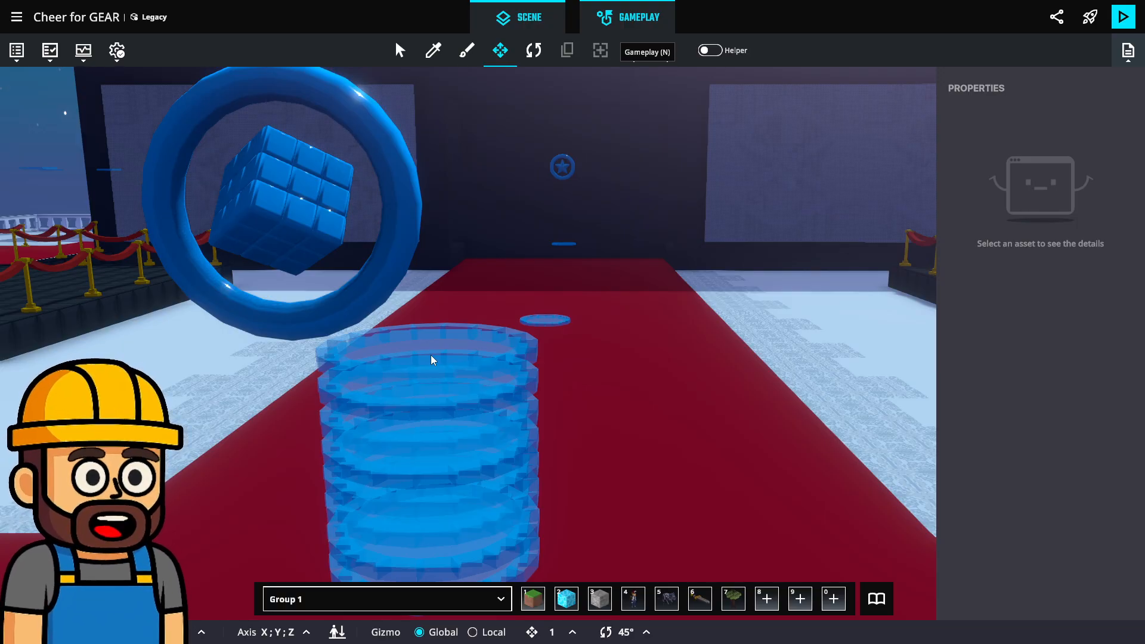
Return to the game rules and open the Catwalk Logic board at the timer ruleset below the comparison rules.
key(n)
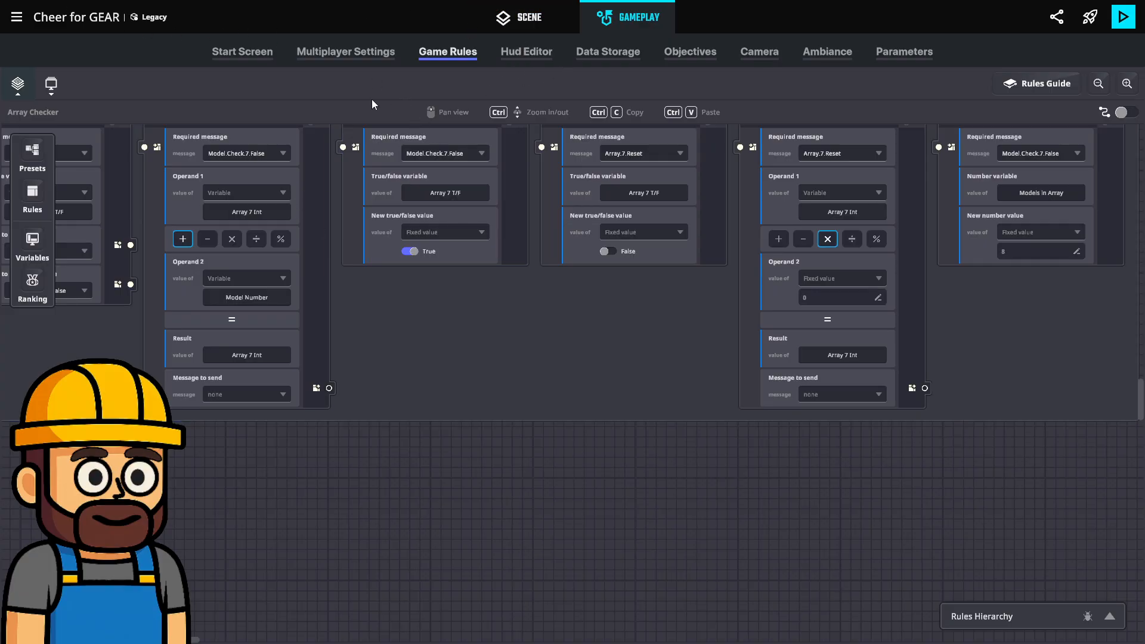
click(18, 84)
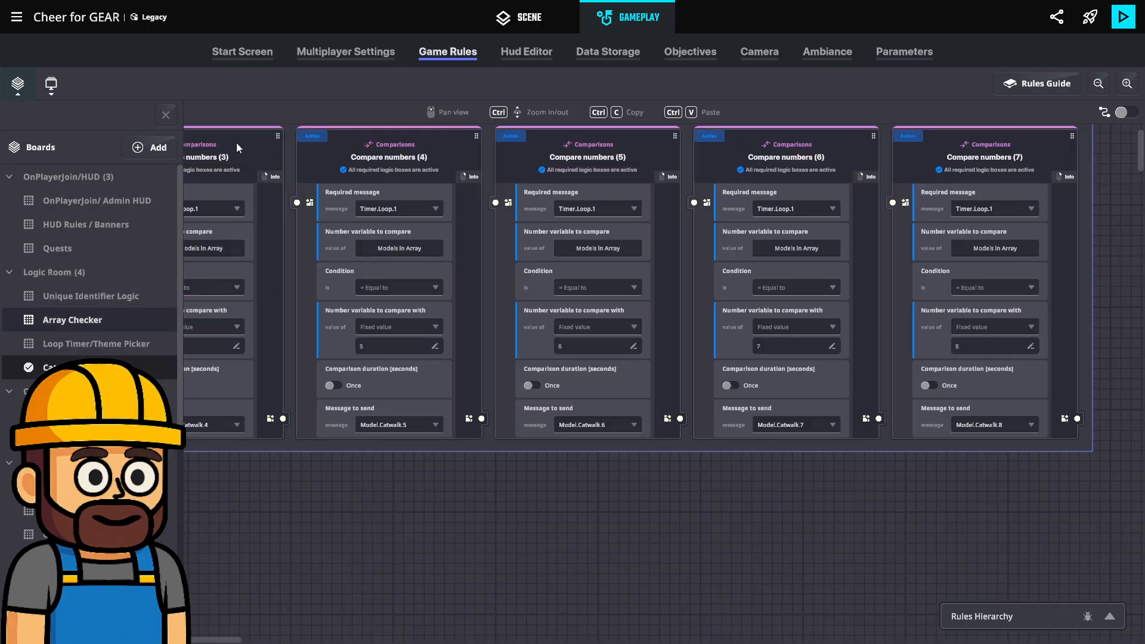
click(166, 115)
drag(247, 501, 816, 513)
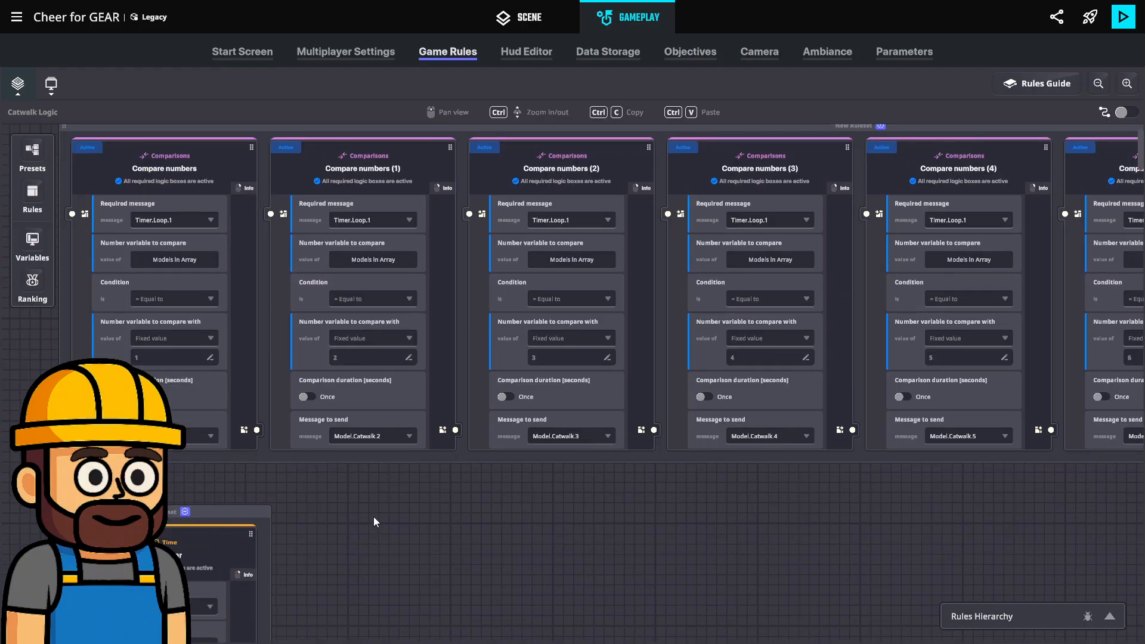
scroll(374, 516, down, 2)
scroll(374, 521, down, 2)
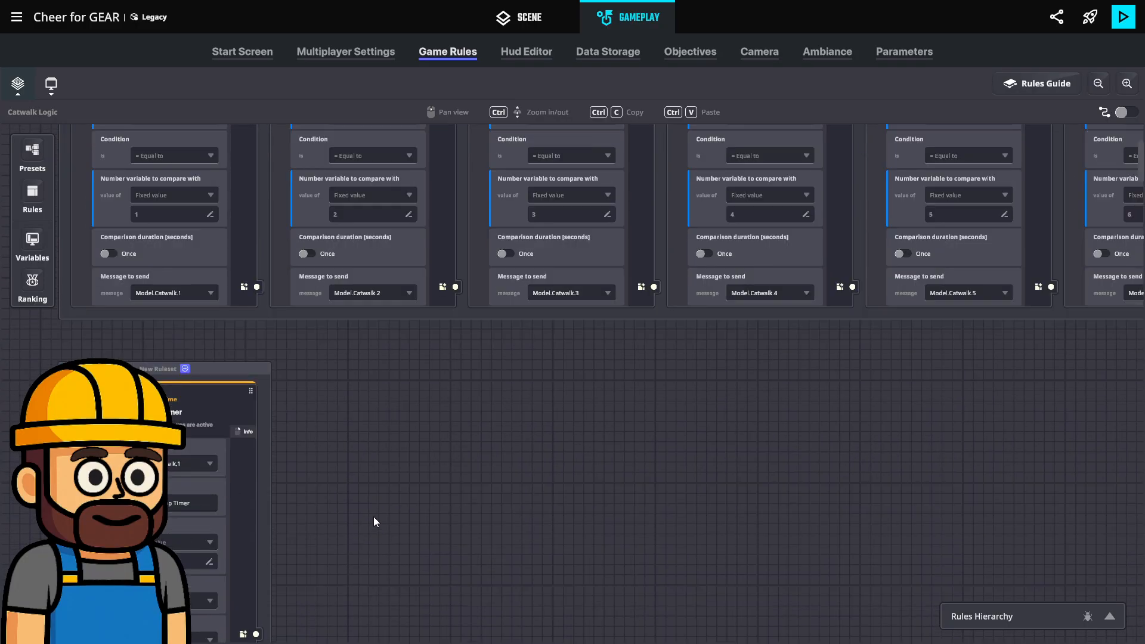
Delete the timer ruleset below the comparison rules on the Catwalk Logic board.
scroll(374, 516, up, 1)
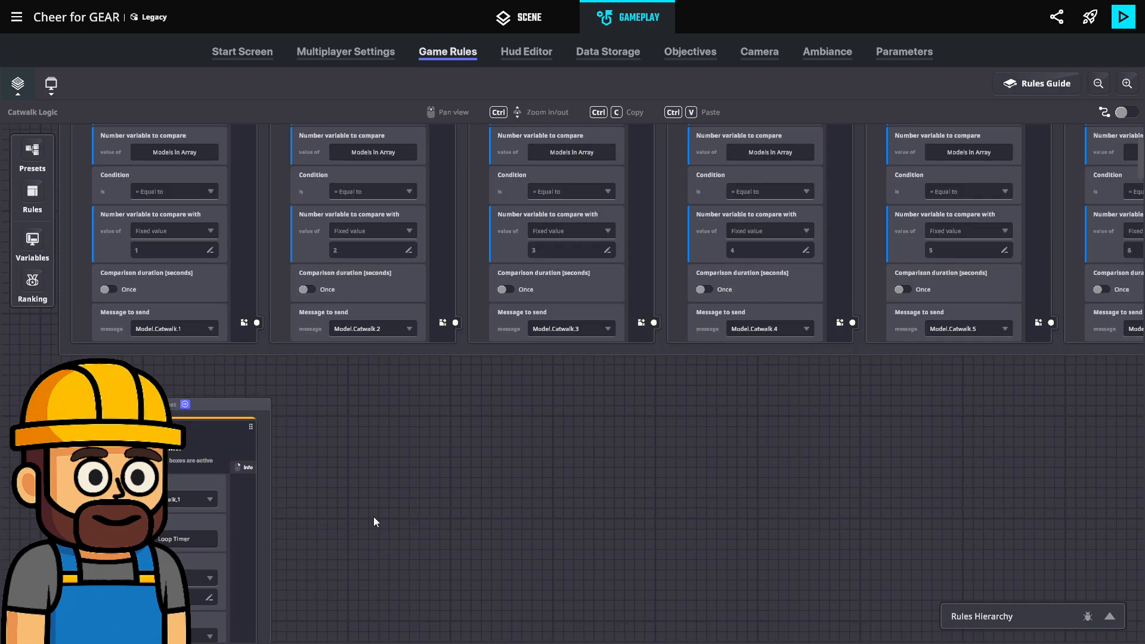
scroll(374, 516, up, 2)
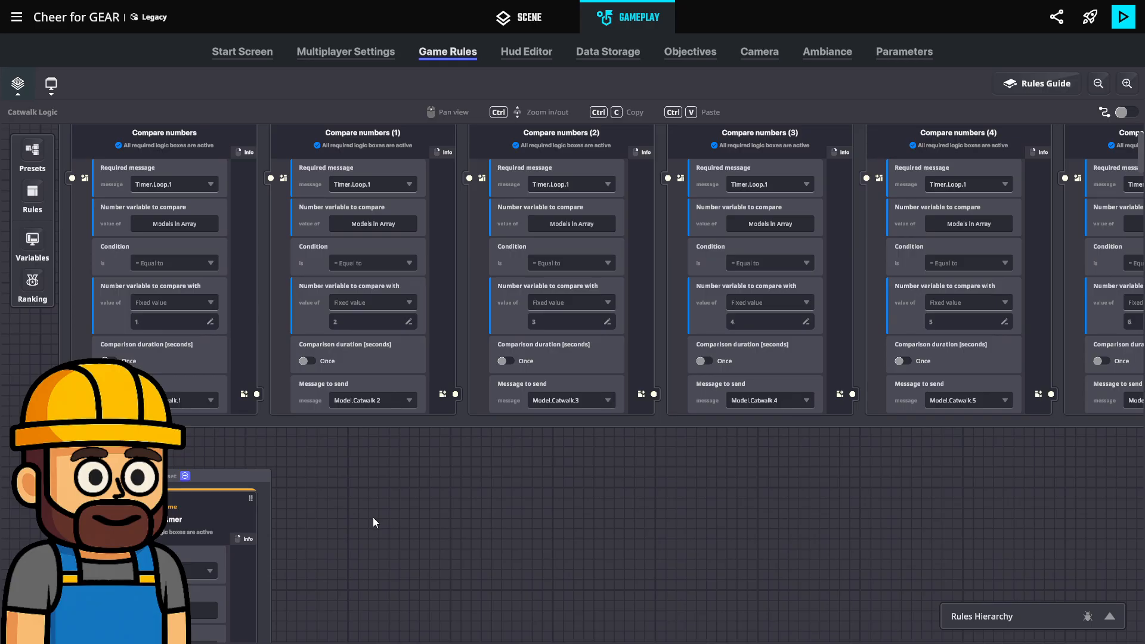
click(239, 478)
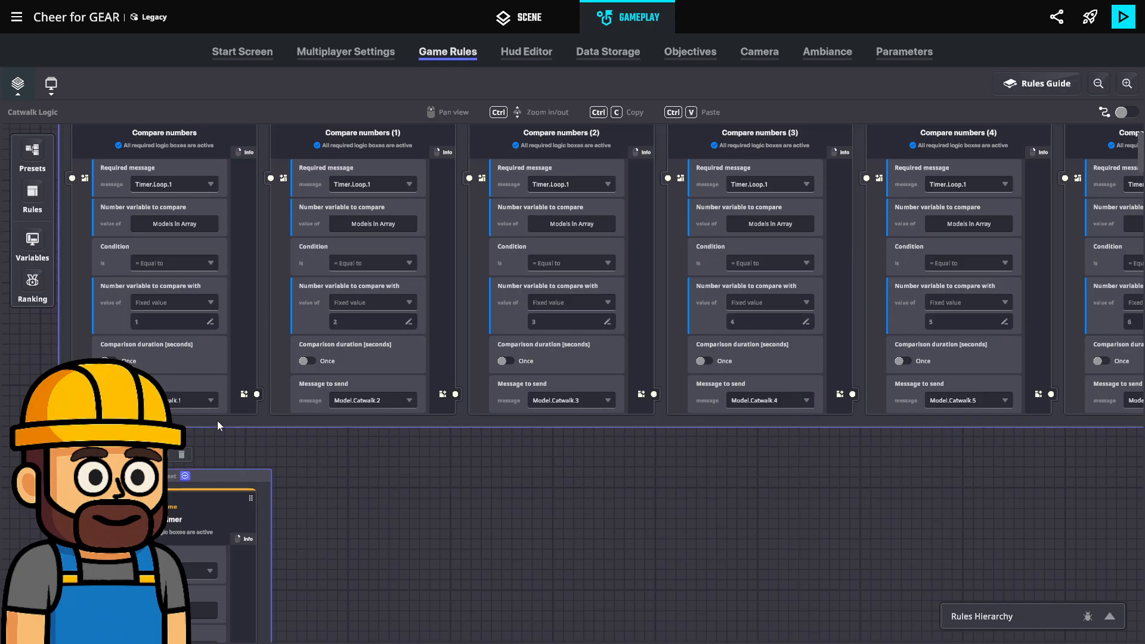
click(181, 455)
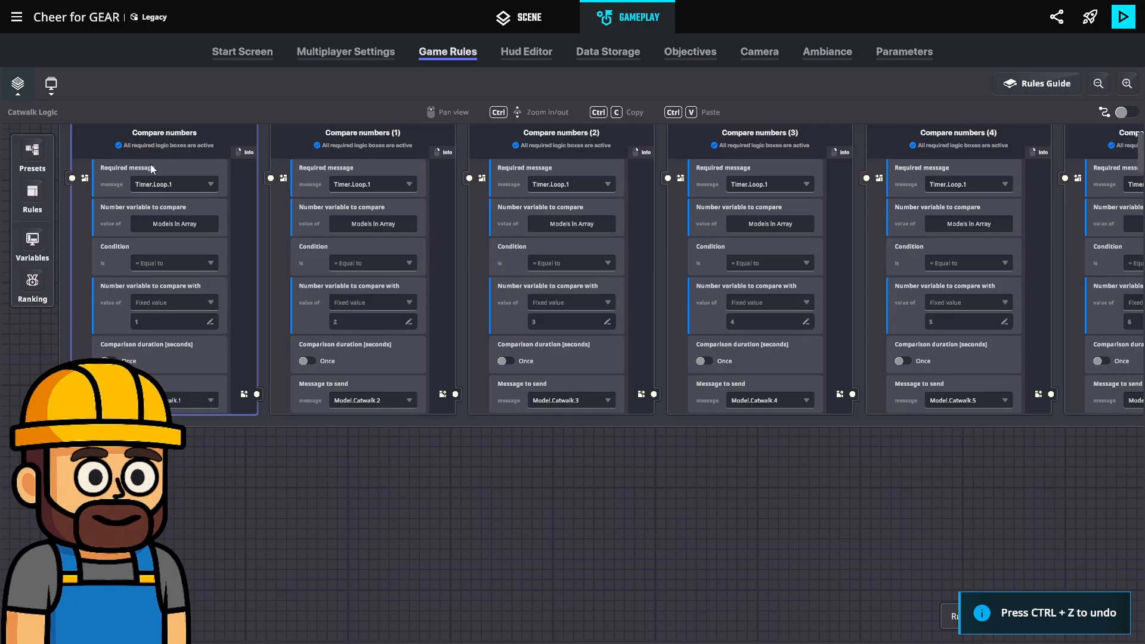
Add a Compare numbers rule to the board below the comparison rule that sends Model.Catwalk.8.
drag(500, 324, 246, 344)
drag(807, 317, 473, 358)
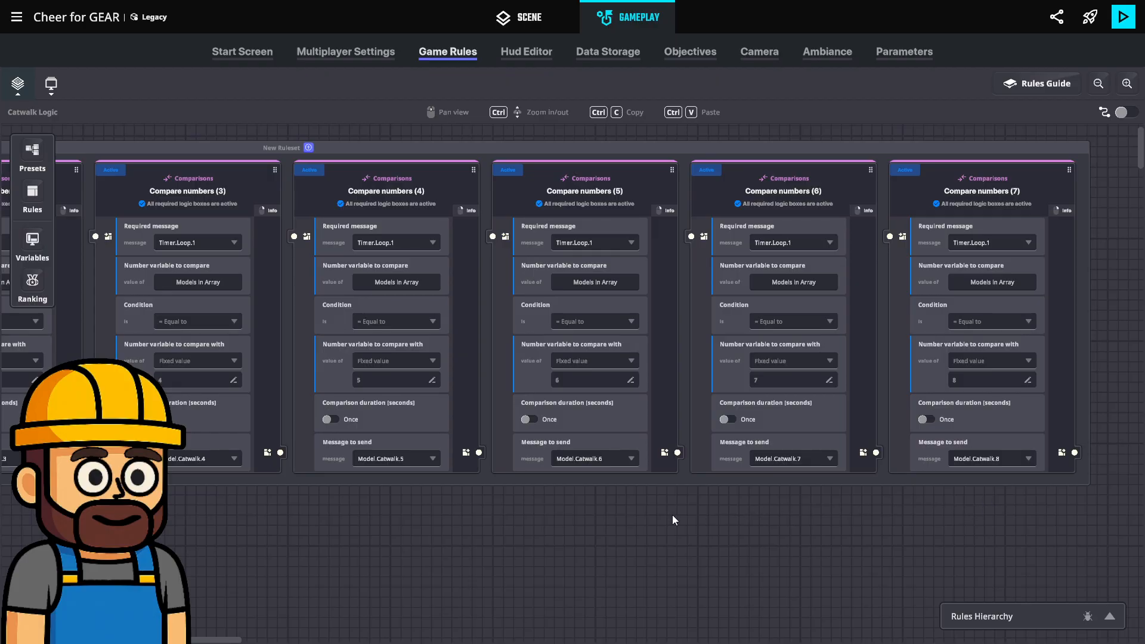
drag(674, 509, 1014, 464)
drag(319, 492, 222, 455)
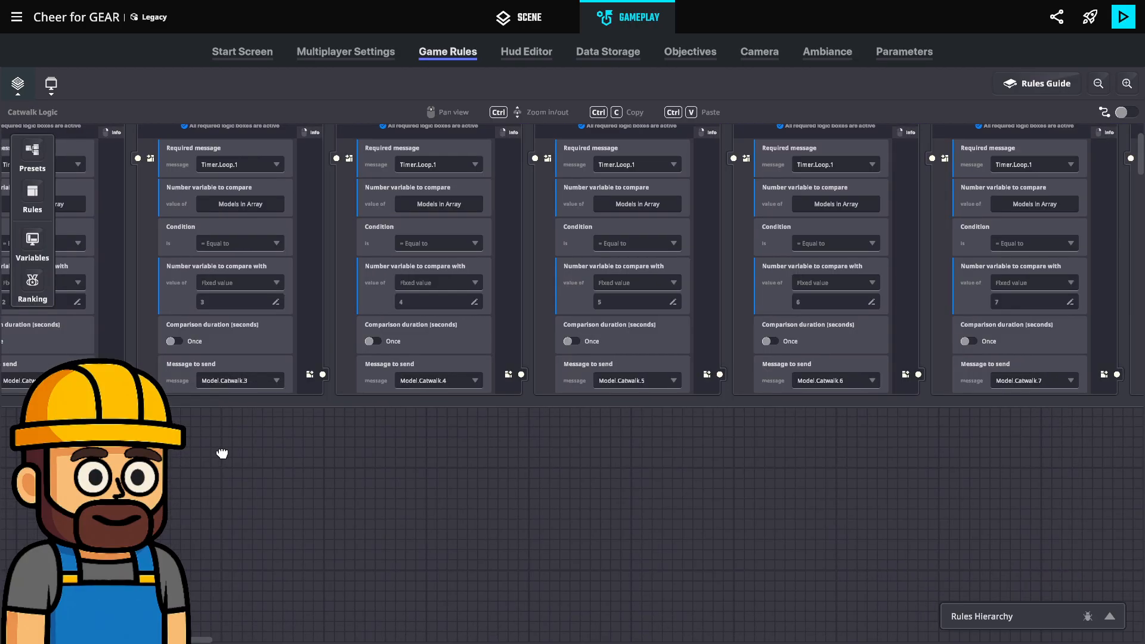
drag(738, 493, 386, 532)
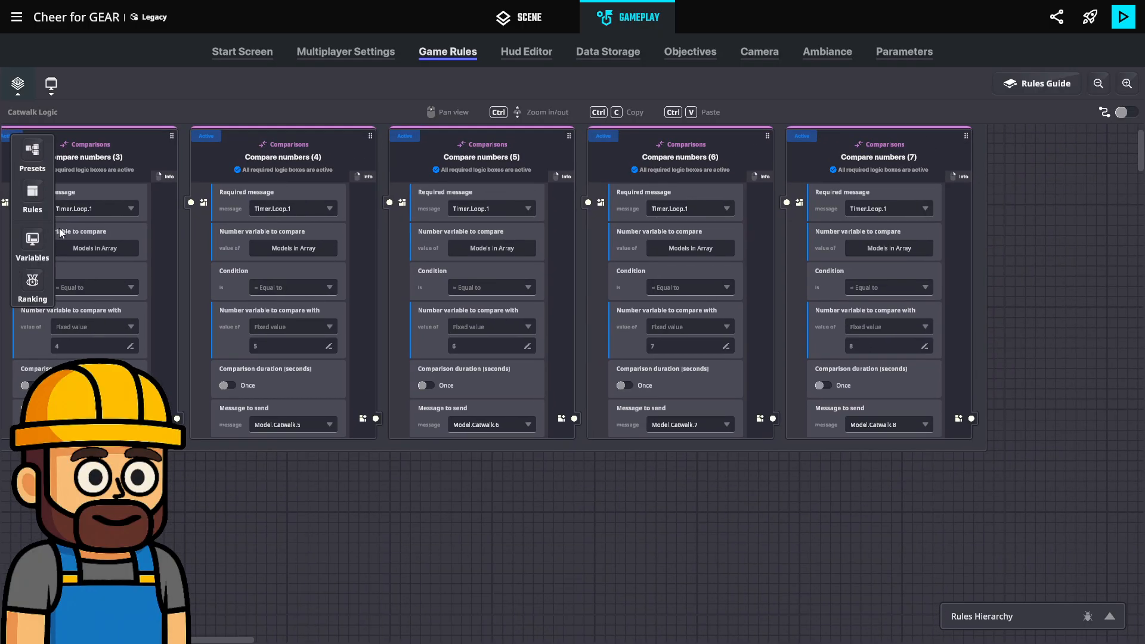
click(32, 190)
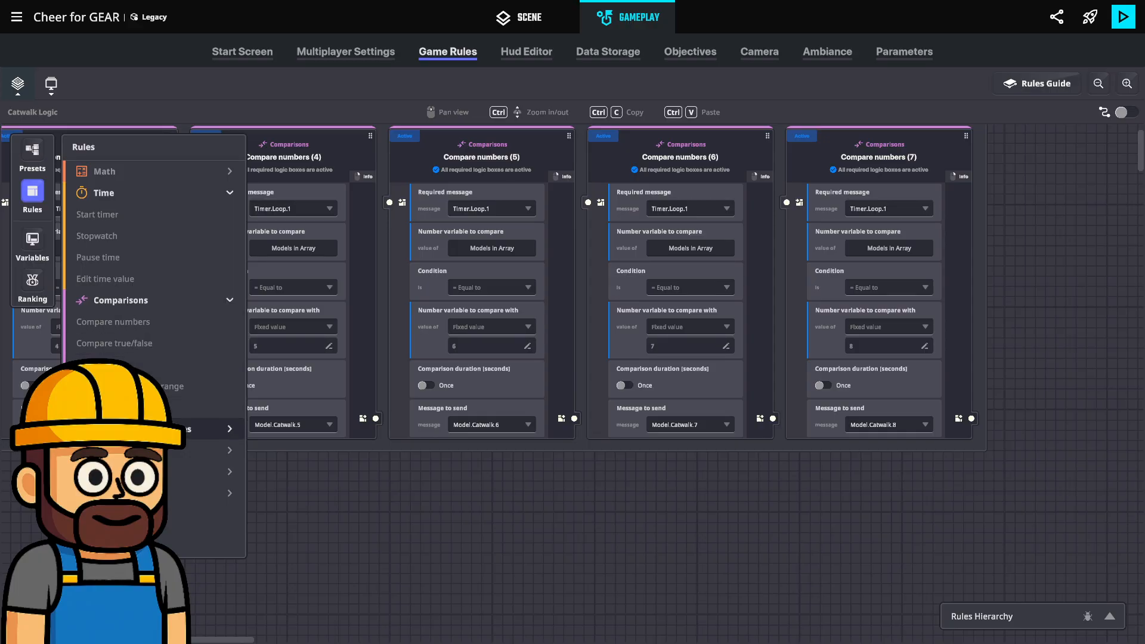
click(179, 493)
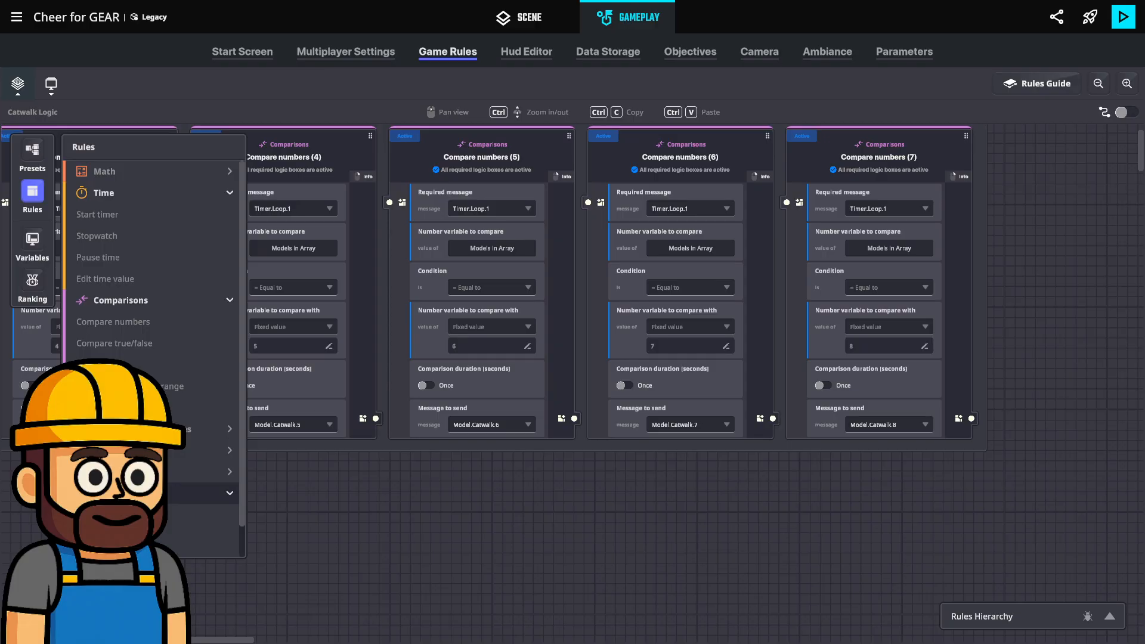
click(179, 471)
scroll(178, 471, down, 2)
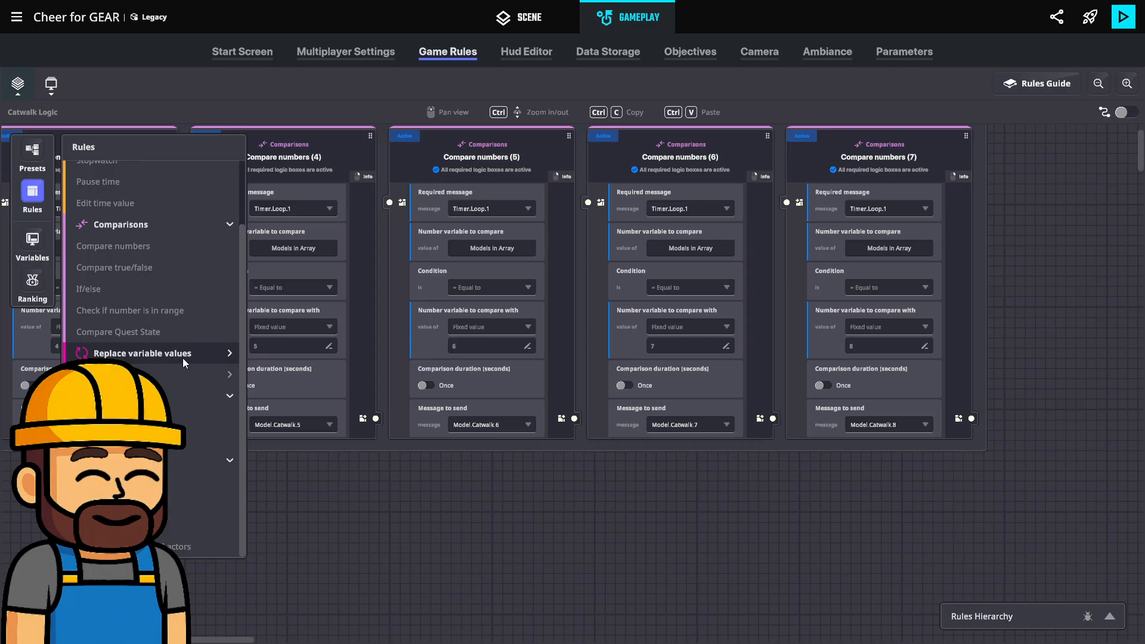
scroll(198, 338, up, 1)
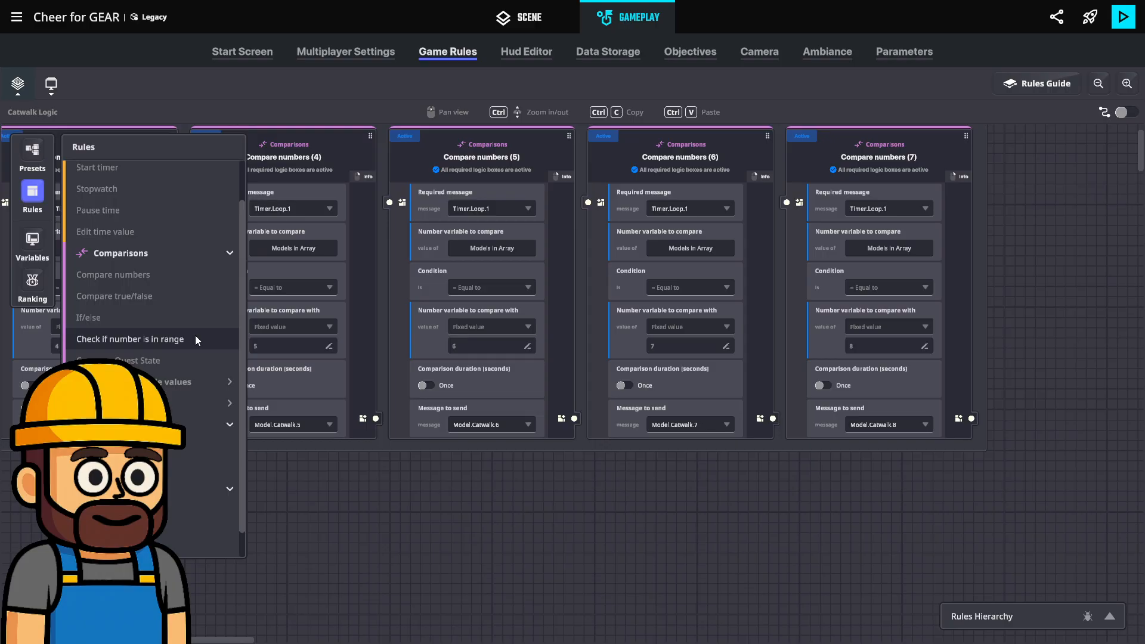
scroll(195, 335, down, 1)
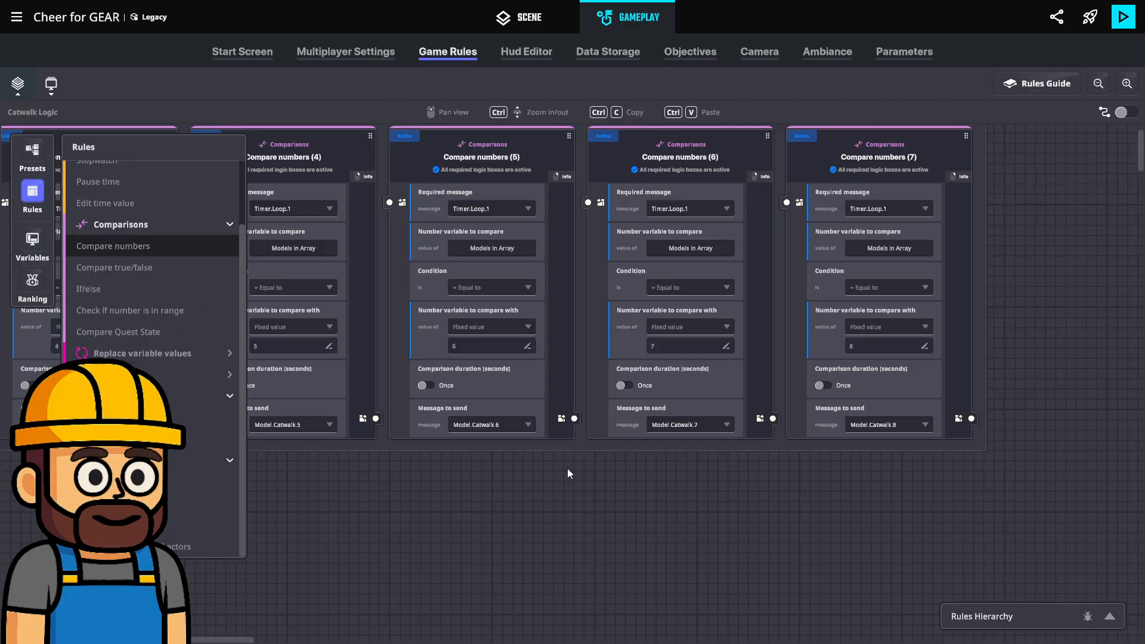
drag(635, 253, 839, 382)
Set the new Compare numbers rule's required message to the existing message Model.Catwalk.8.
click(786, 480)
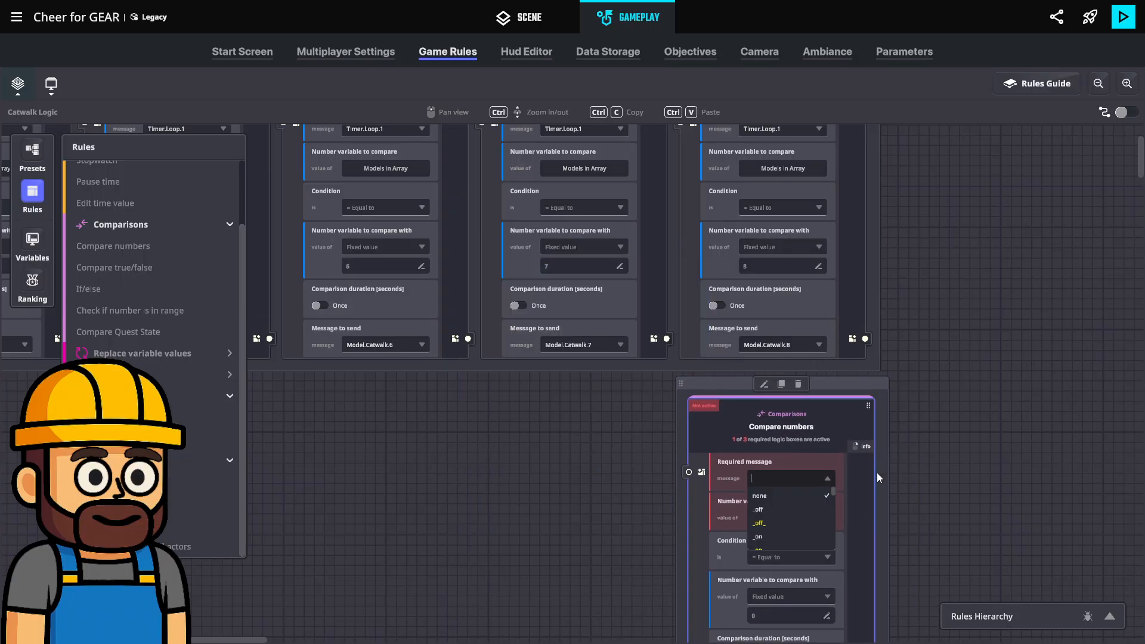
text(Model.Catwalk.8)
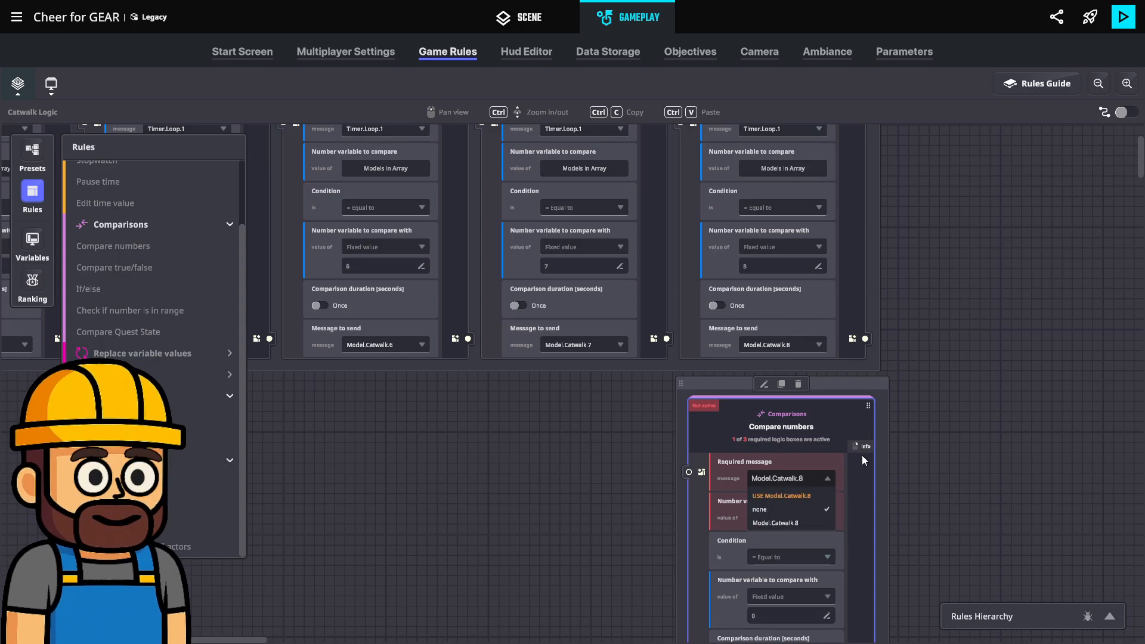
click(797, 495)
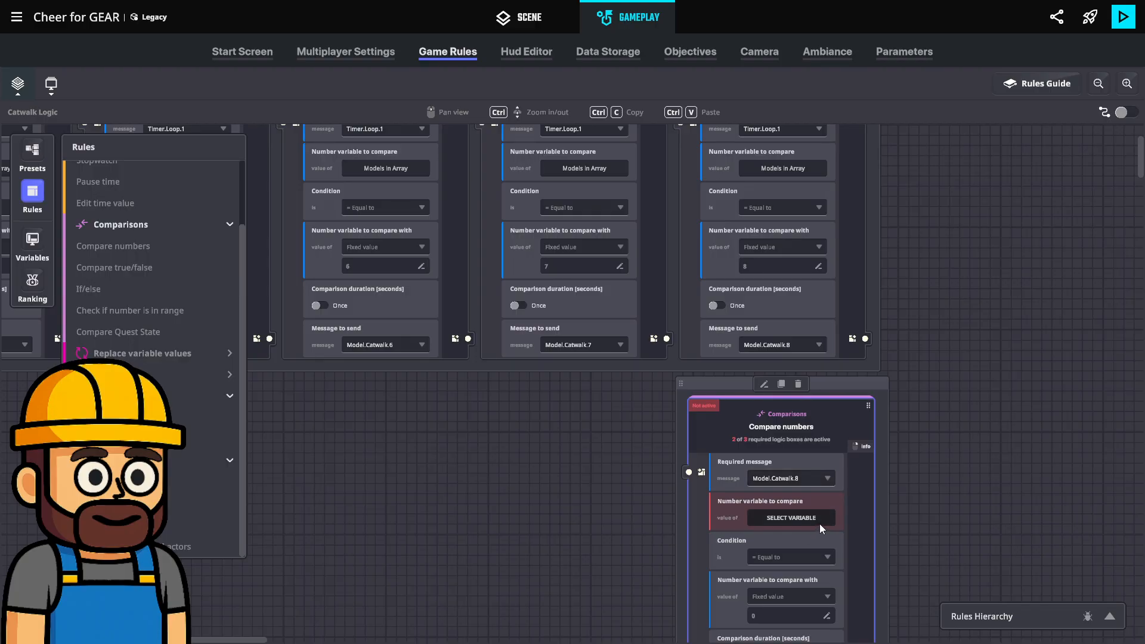
Set Model Number as the number variable to compare in the new Compare numbers rule.
scroll(702, 492, down, 2)
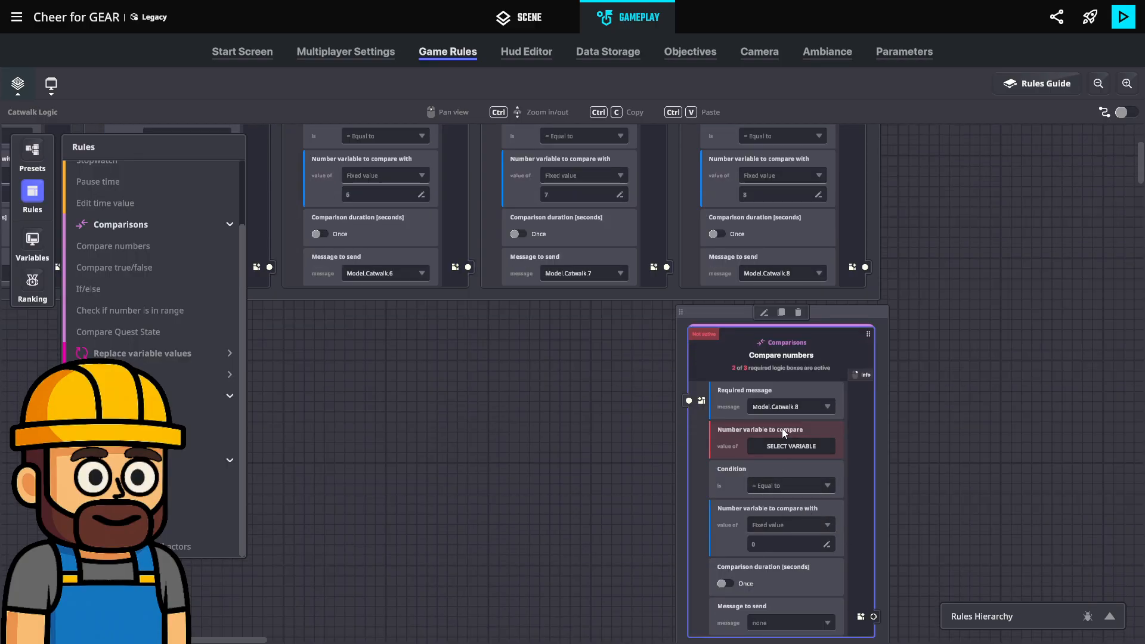
click(781, 444)
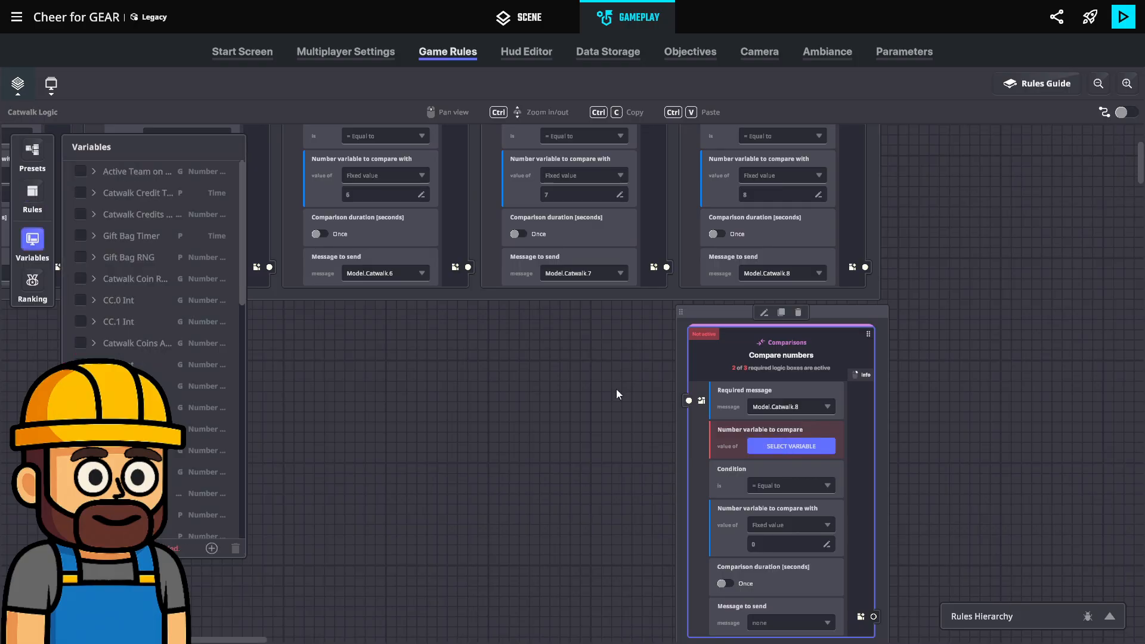
scroll(159, 300, down, 5)
scroll(166, 319, up, 5)
scroll(187, 390, down, 5)
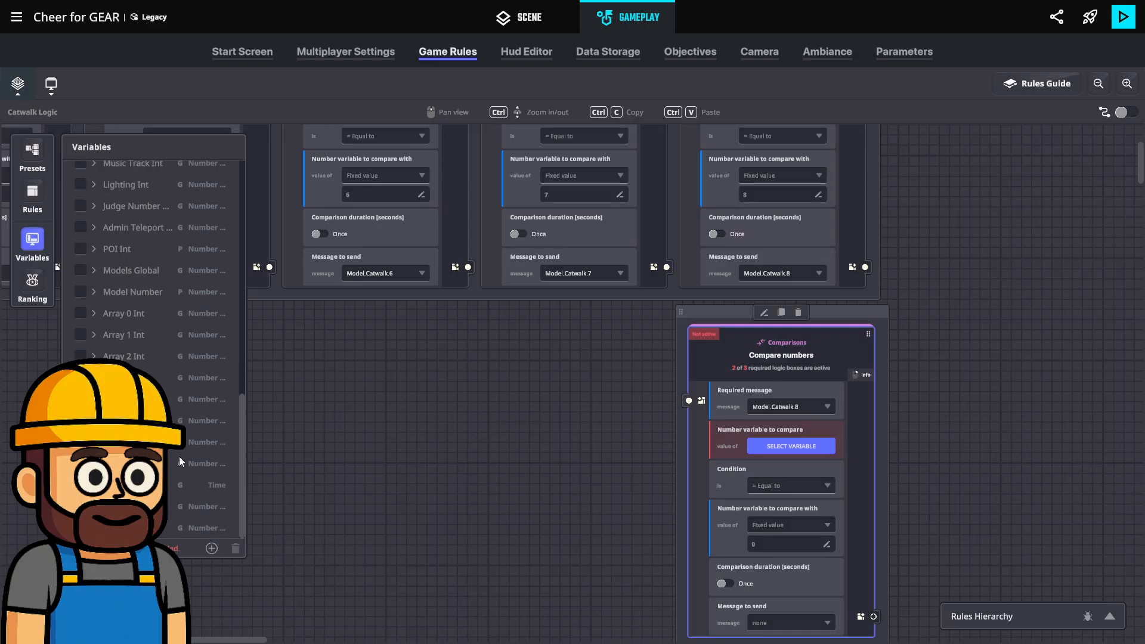
click(83, 292)
Compare the number with a variable instead of a fixed value, choose Array 7 Int, and close the variables list.
click(784, 533)
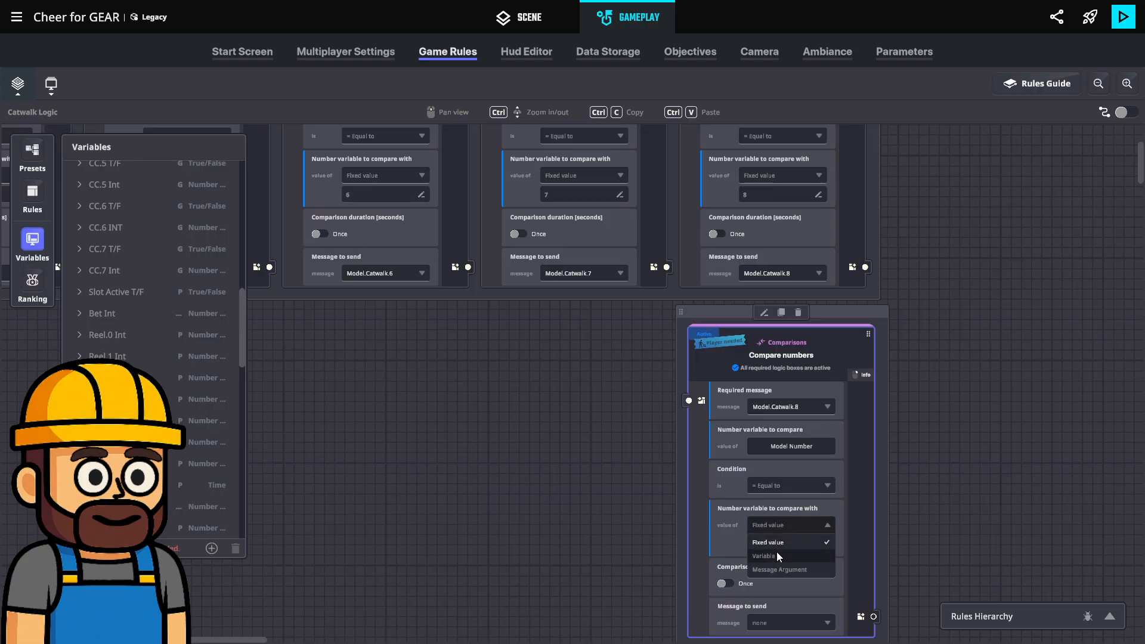
click(781, 561)
click(804, 544)
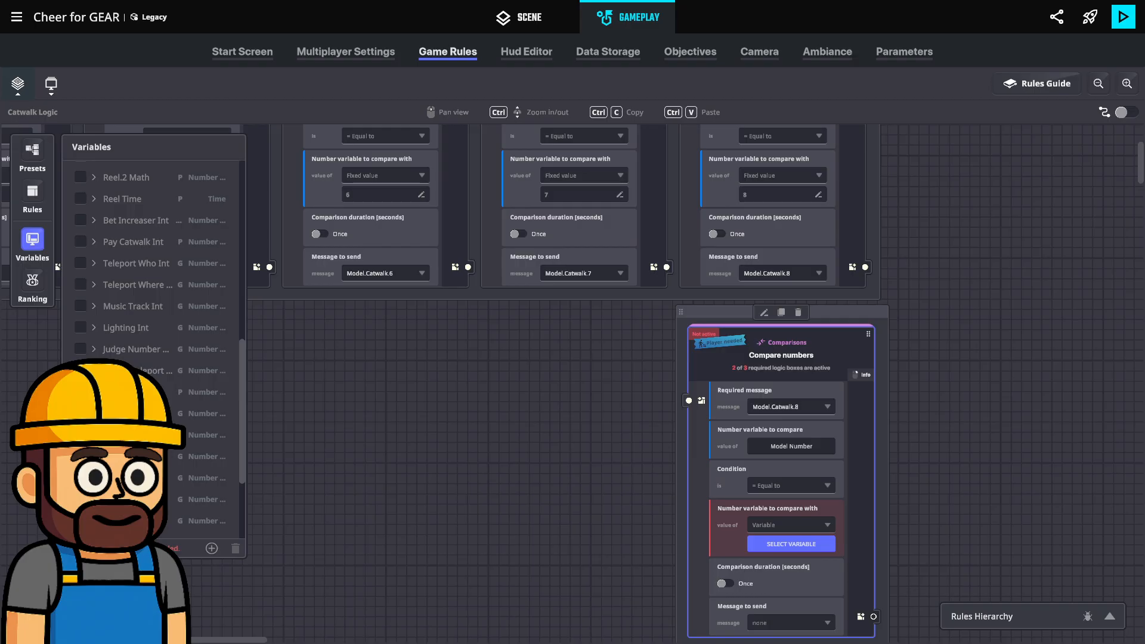
scroll(119, 417, down, 3)
click(80, 442)
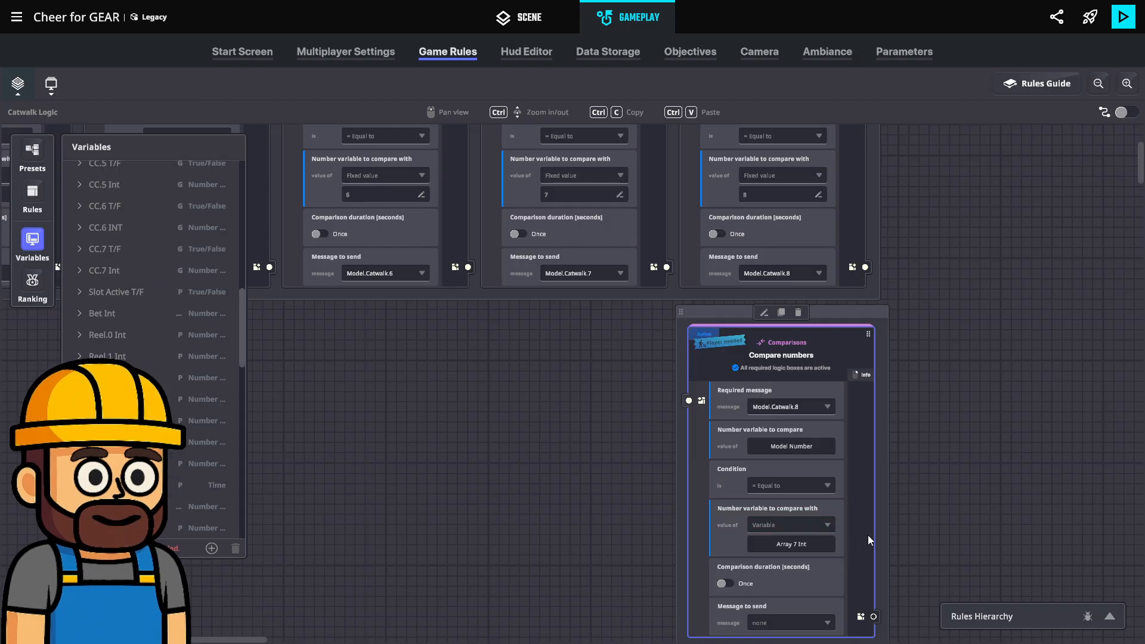
scroll(716, 561, down, 2)
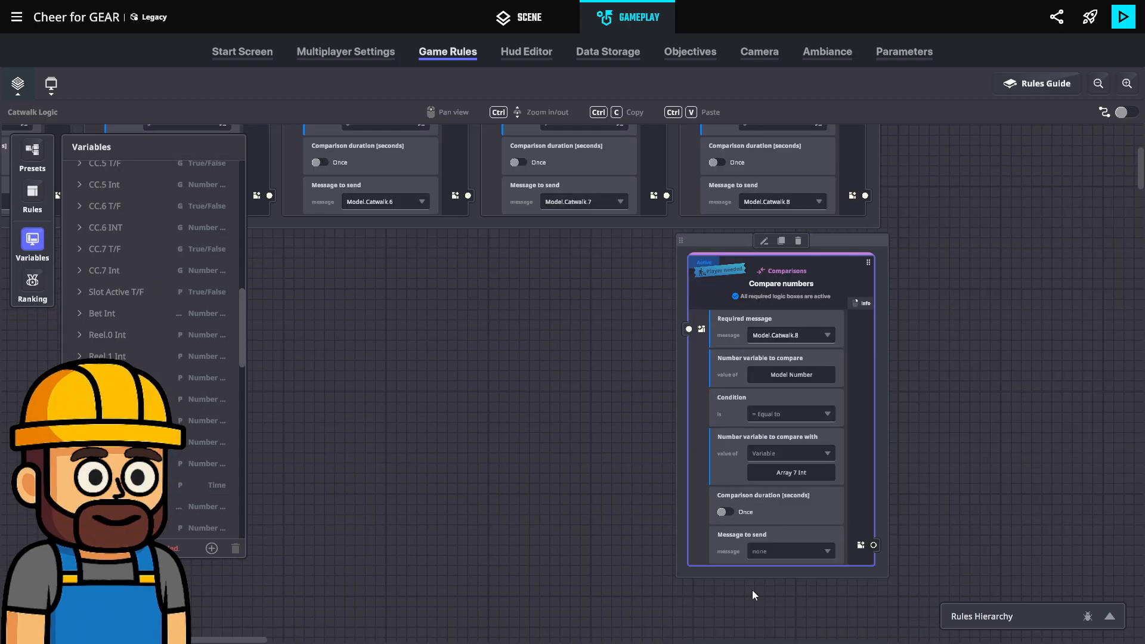
click(42, 240)
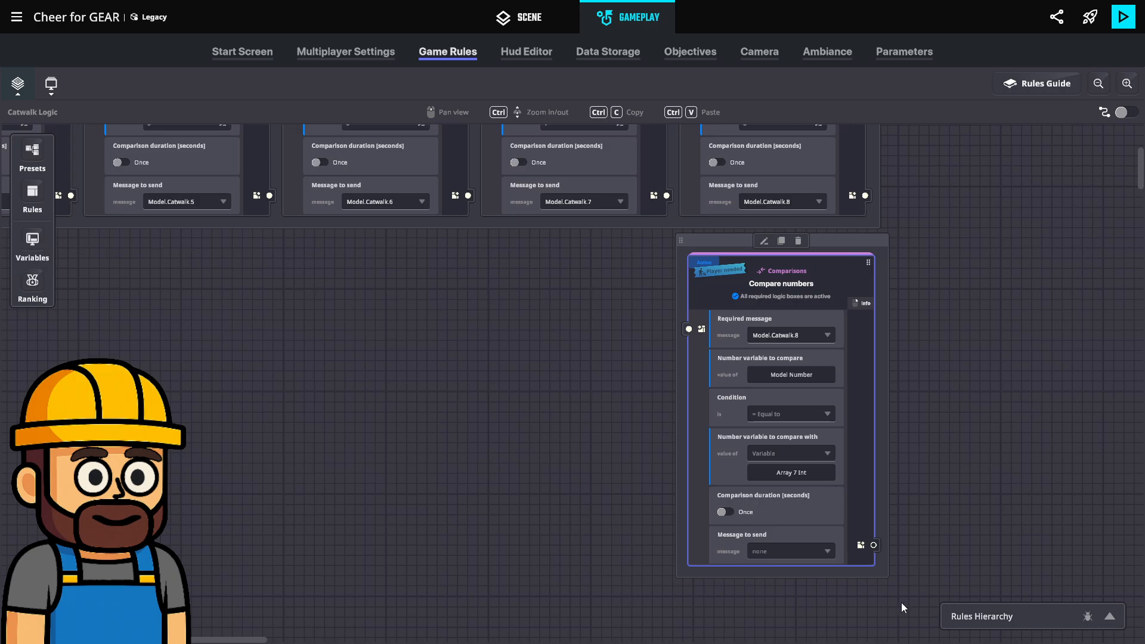
Search the new rule's available messages to send for Teleport and for Catwalk.
scroll(563, 502, up, 1)
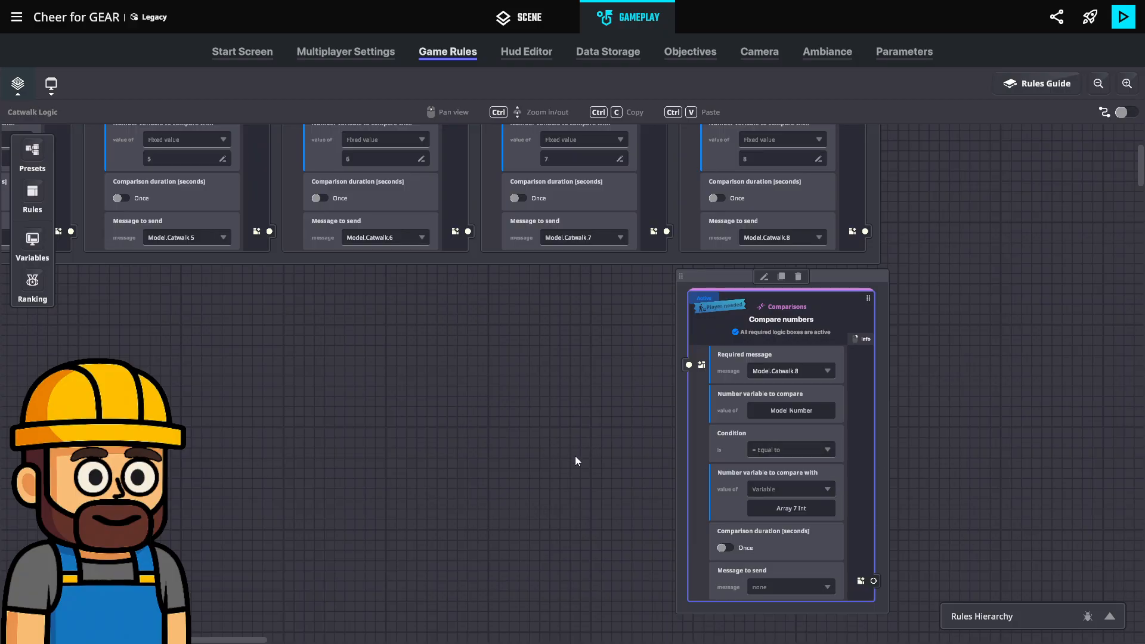
scroll(565, 489, up, 4)
scroll(561, 486, down, 6)
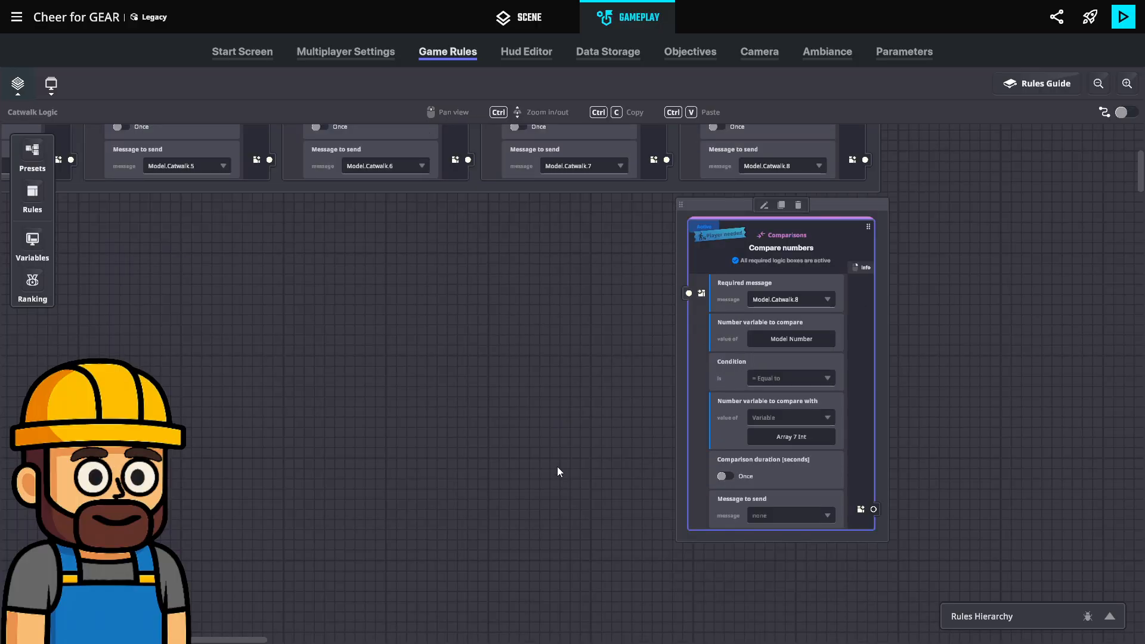
click(790, 517)
text(Teleport)
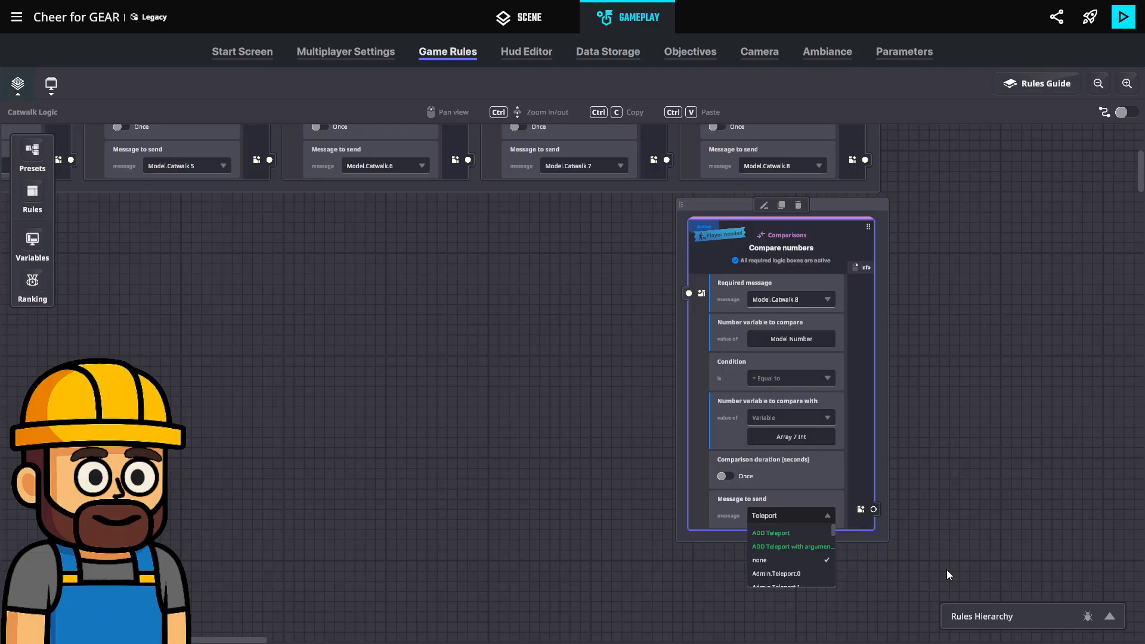
key(BackSpace)
key(BackSpace)
key(BackSpace)
key(BackSpace)
key(BackSpace)
key(BackSpace)
key(BackSpace)
key(BackSpace)
text(Catwalk)
scroll(769, 546, down, 3)
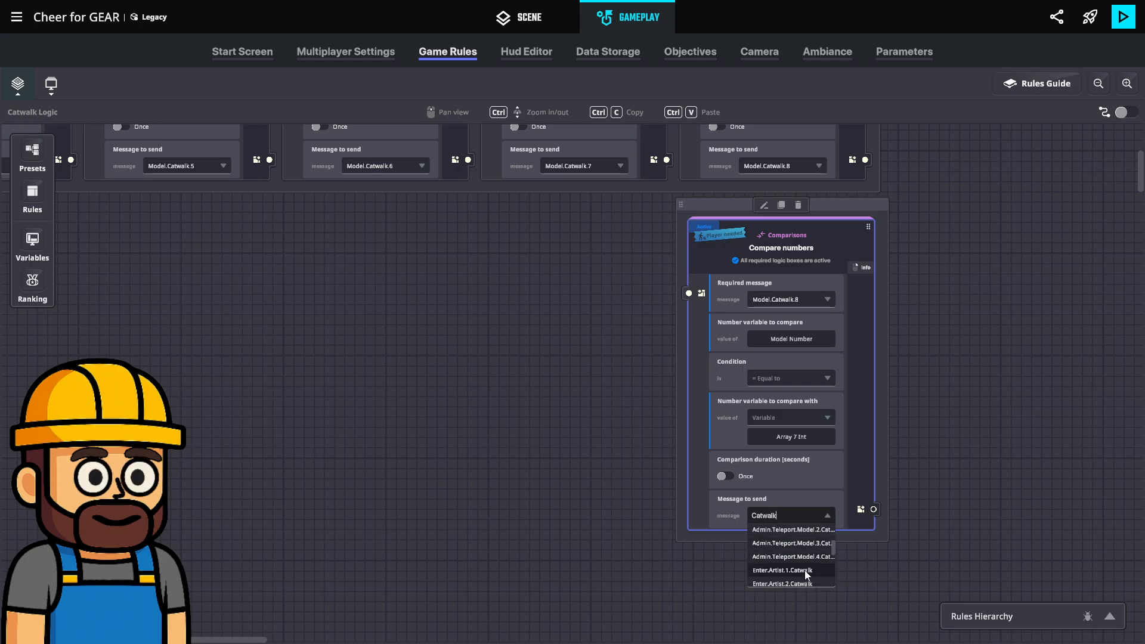
scroll(804, 571, down, 3)
scroll(807, 574, up, 6)
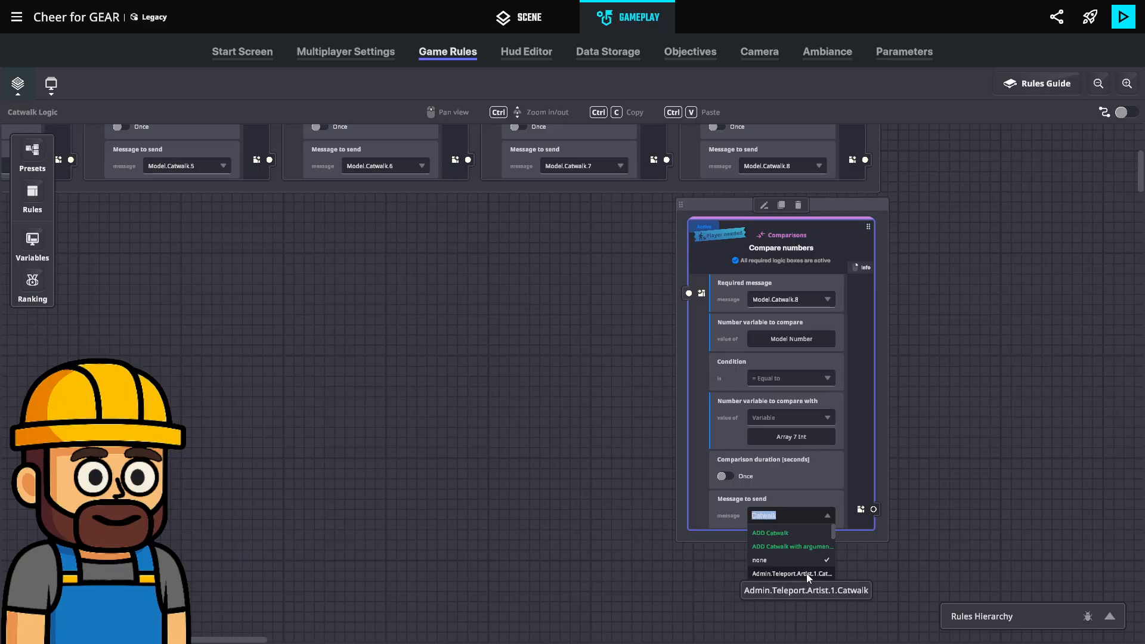
Add a new message named Teleport.Catwalk as the message to send of the new Compare numbers rule.
text(Teleport.Catwalk)
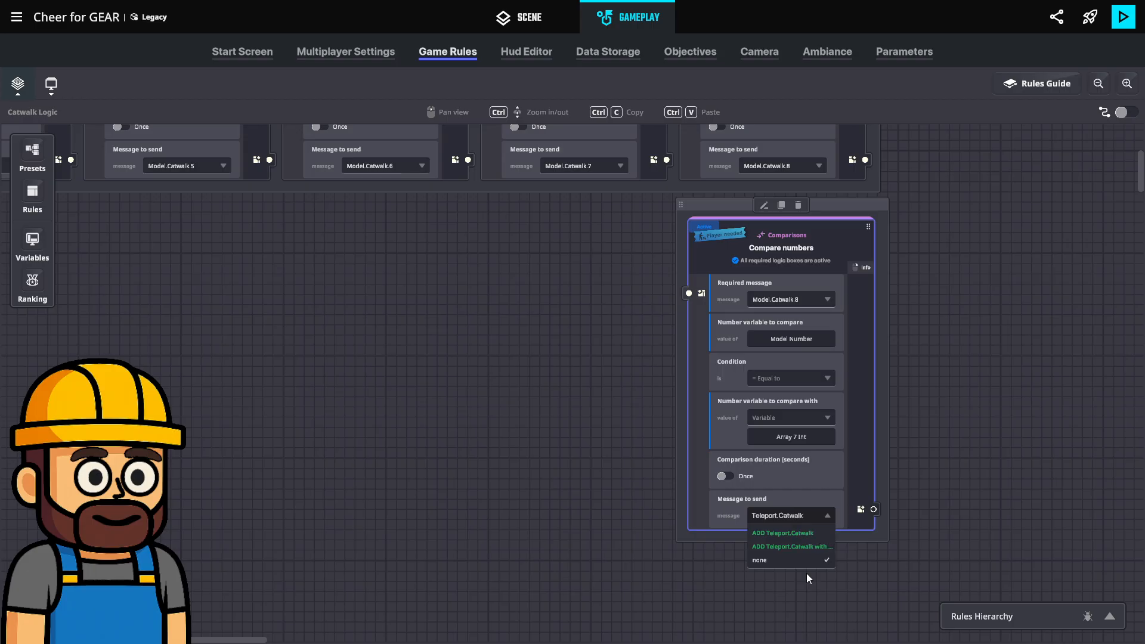
click(803, 534)
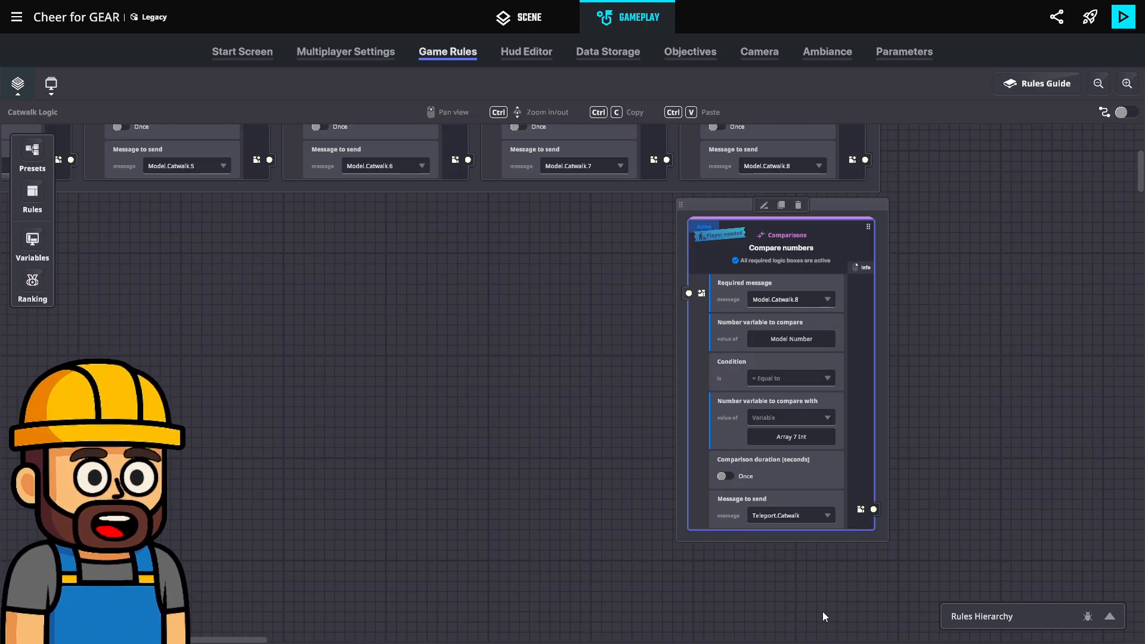
drag(737, 597, 728, 618)
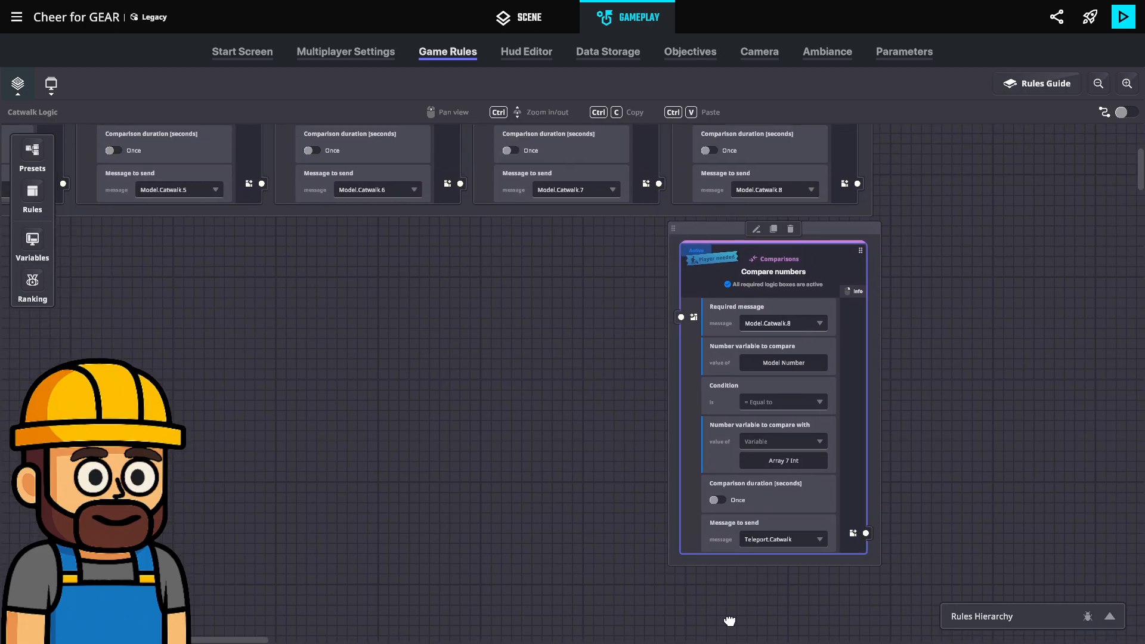
scroll(681, 545, up, 3)
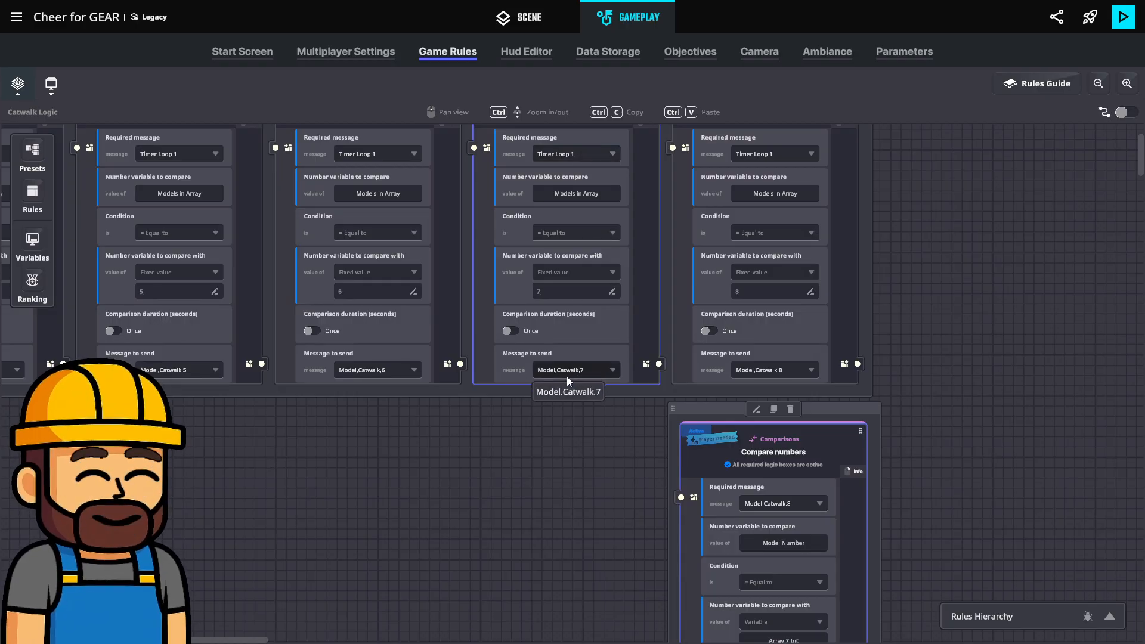
scroll(566, 376, down, 2)
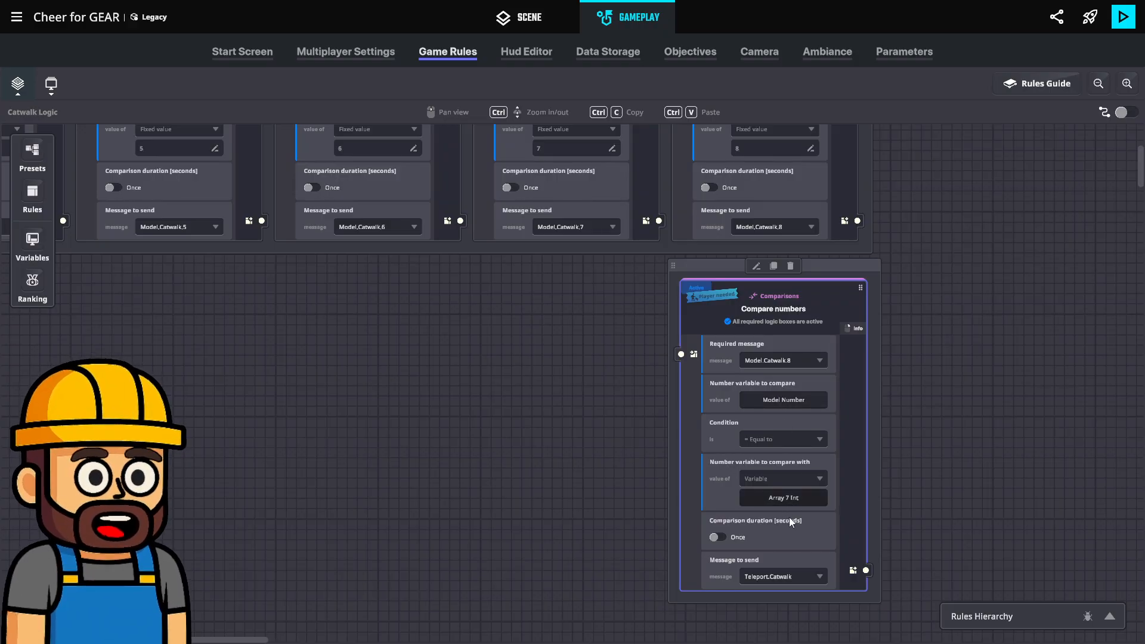
scroll(797, 559, down, 2)
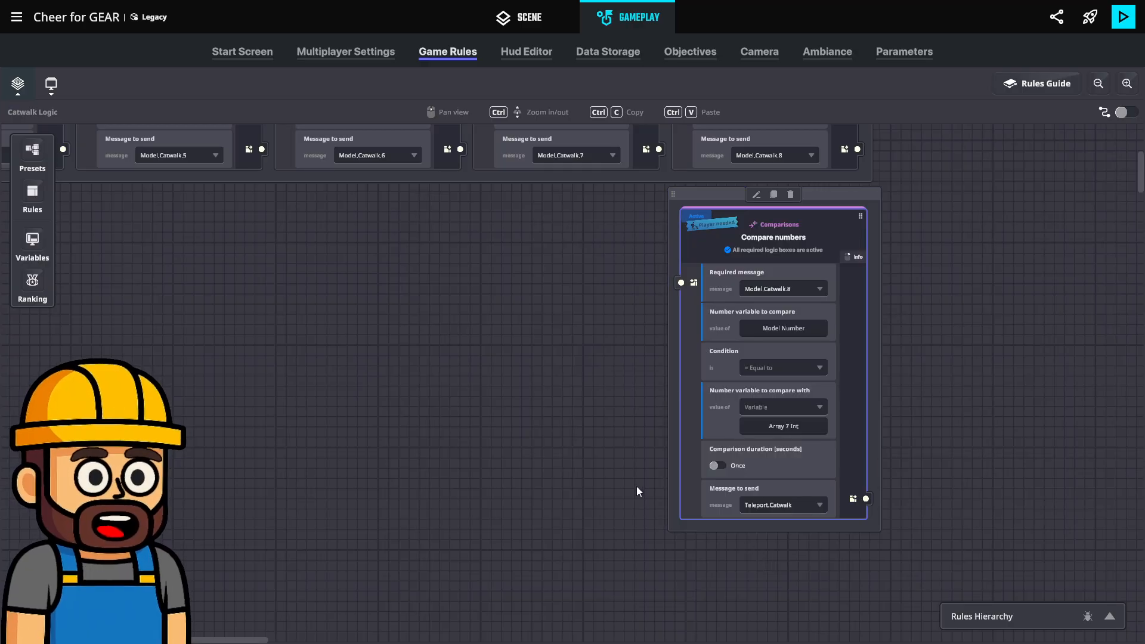
scroll(643, 496, up, 2)
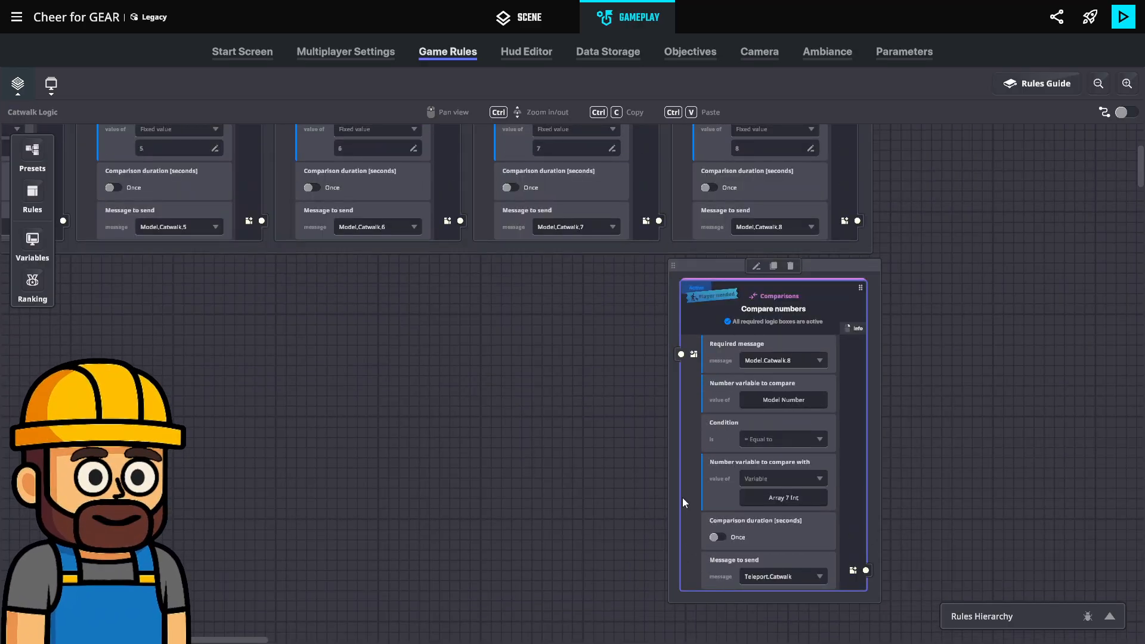
Switch from the Catwalk Logic rules to the 3D scene and save the experience.
scroll(680, 499, down, 3)
scroll(688, 501, up, 1)
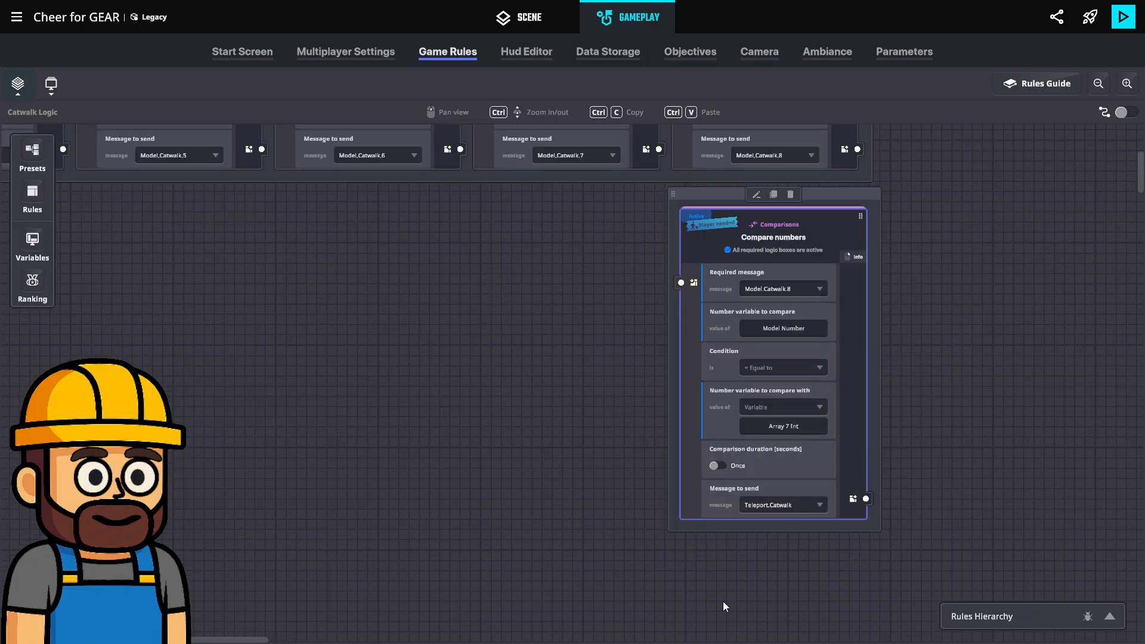
scroll(721, 604, up, 1)
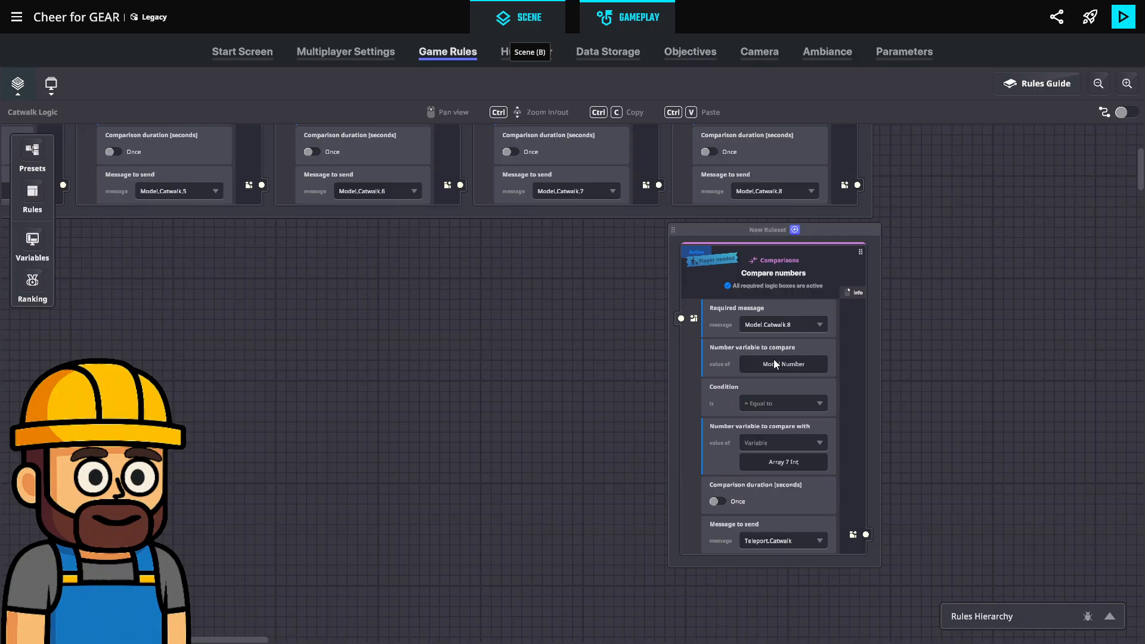
key(b)
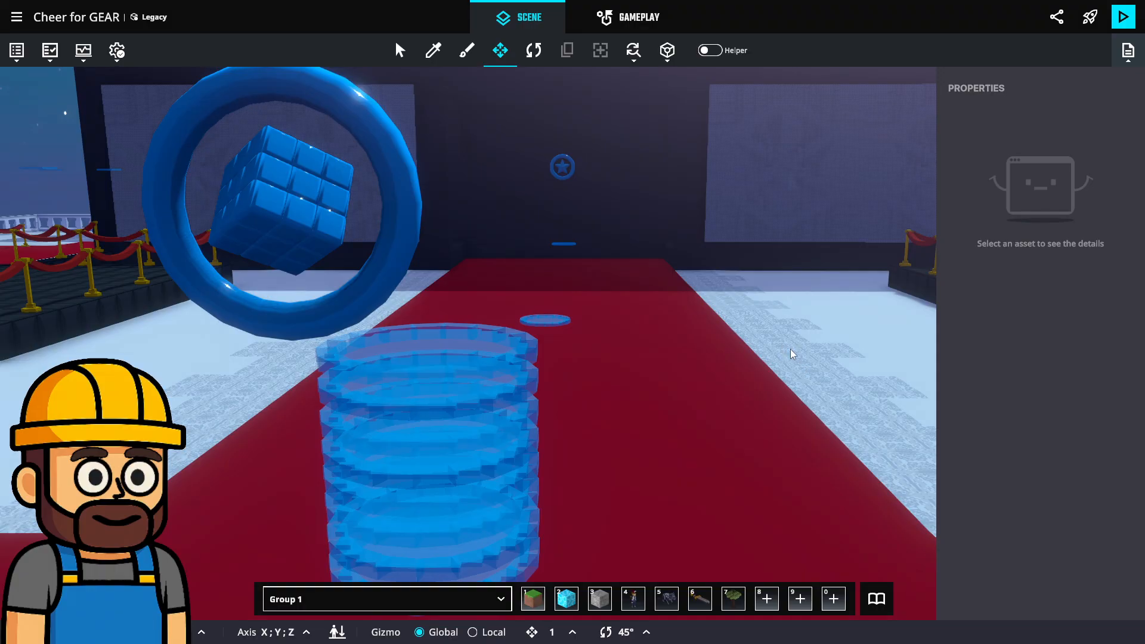
key(ctrl+s)
click(651, 365)
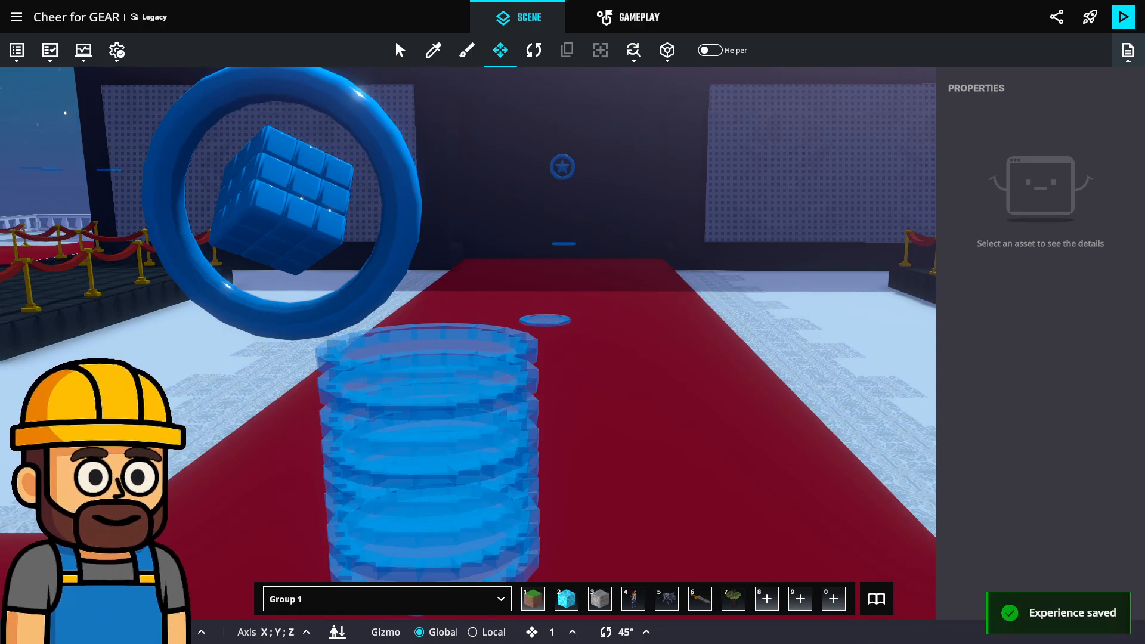
Exit the Cheer for GEAR experience and return to the home screen.
middle_drag(706, 409, 707, 407)
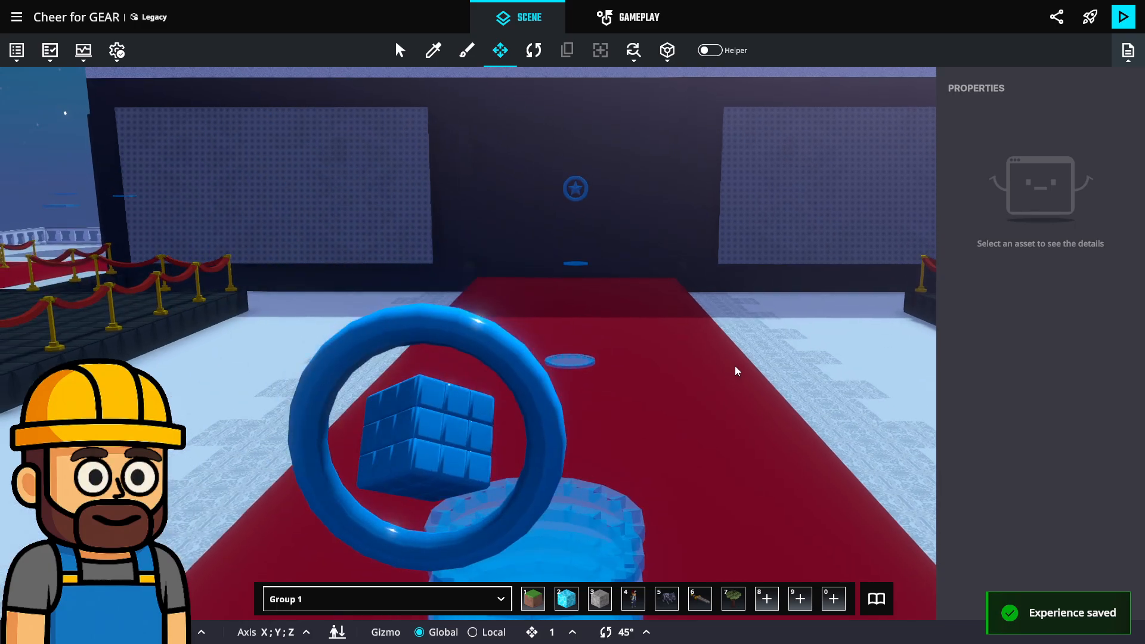
click(739, 370)
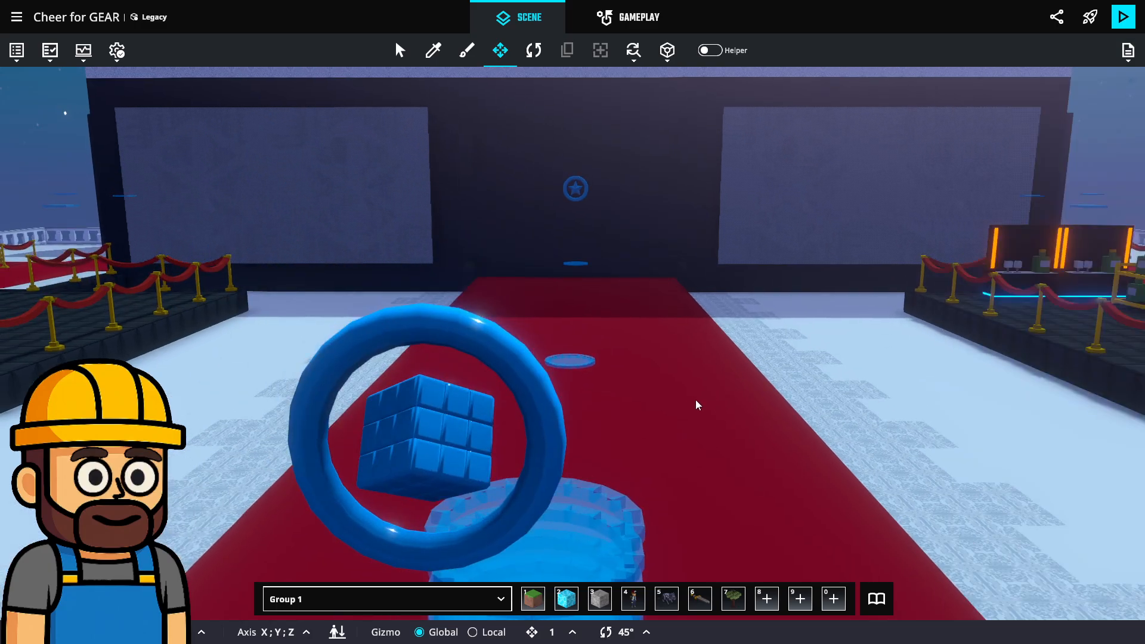
click(454, 273)
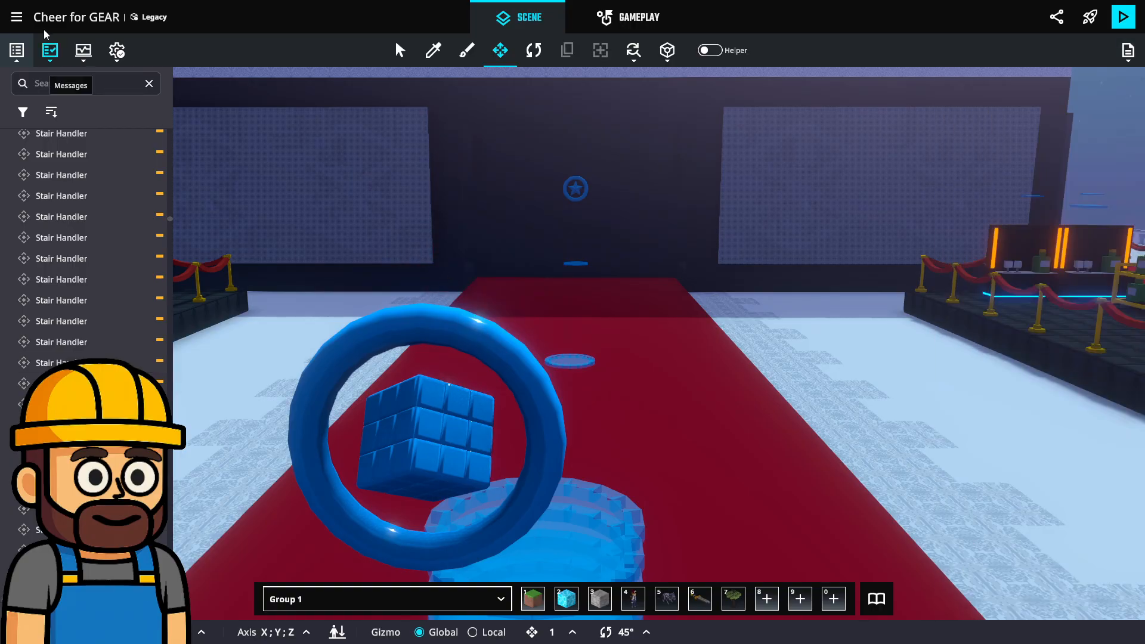
click(16, 16)
click(284, 282)
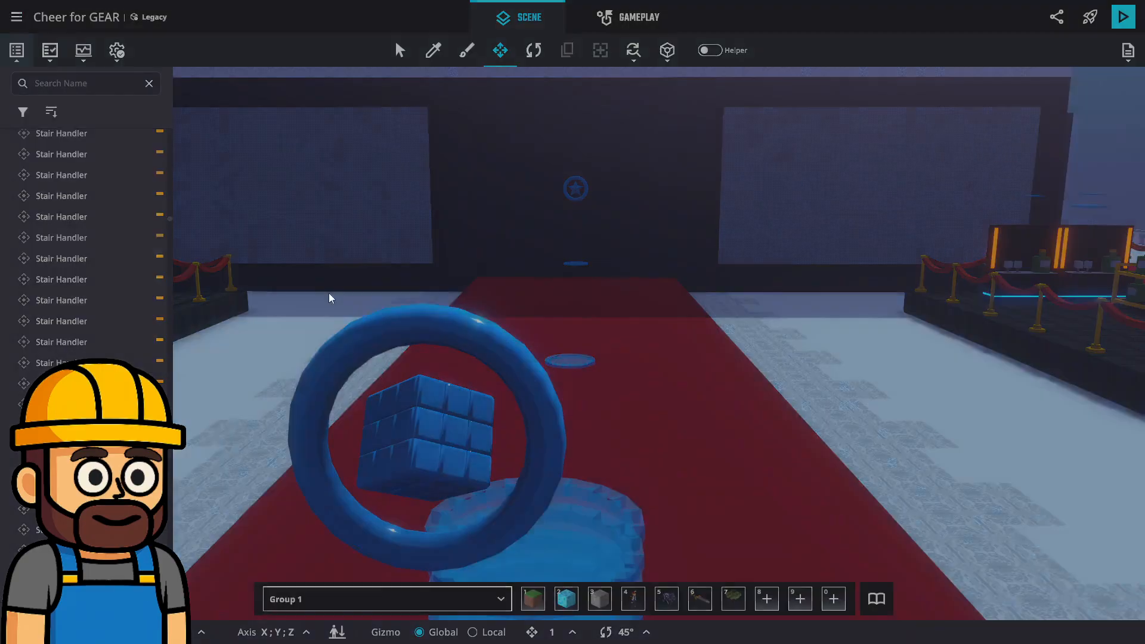
click(616, 366)
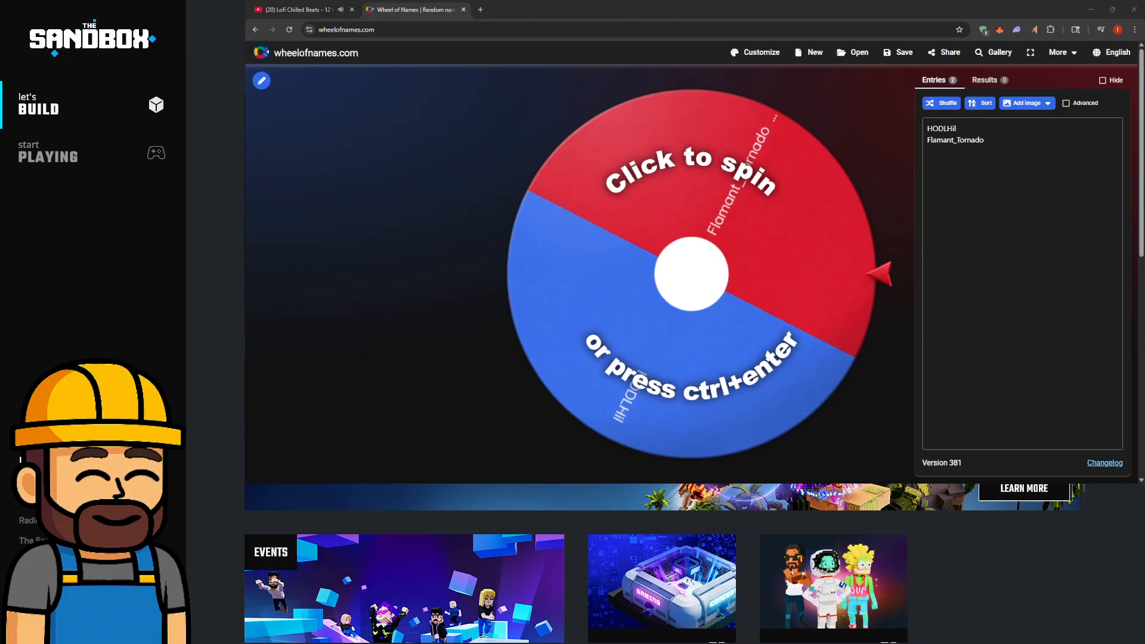
On wheelofnames.com, add the three remaining participants' usernames to the wheel entries, one per line.
click(965, 170)
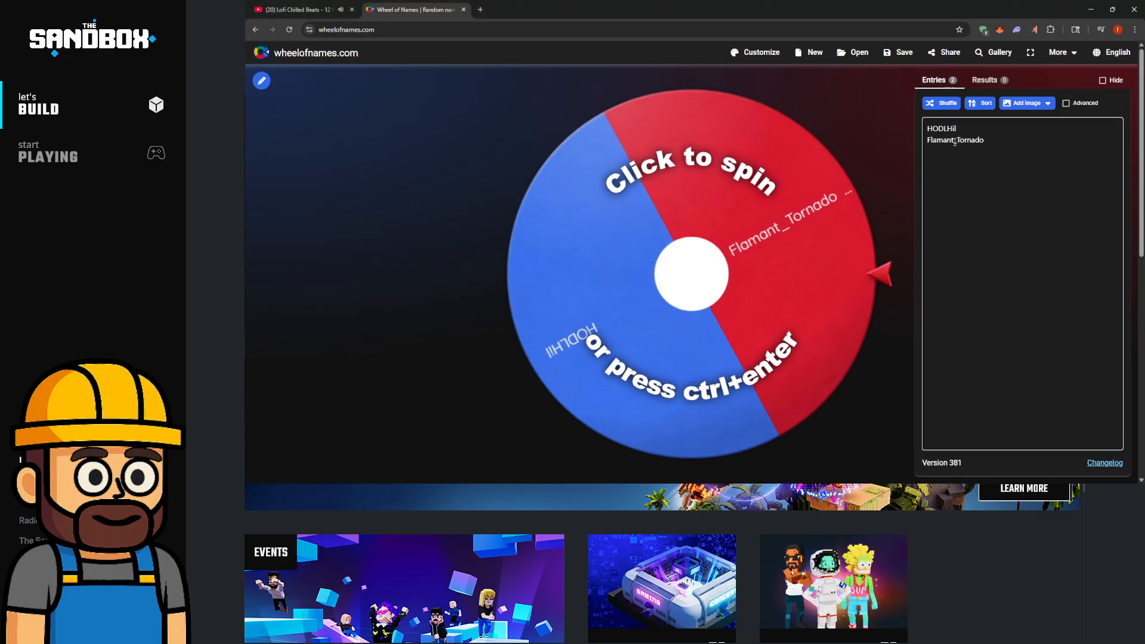
text(PlayGame4FunYT)
key(Return)
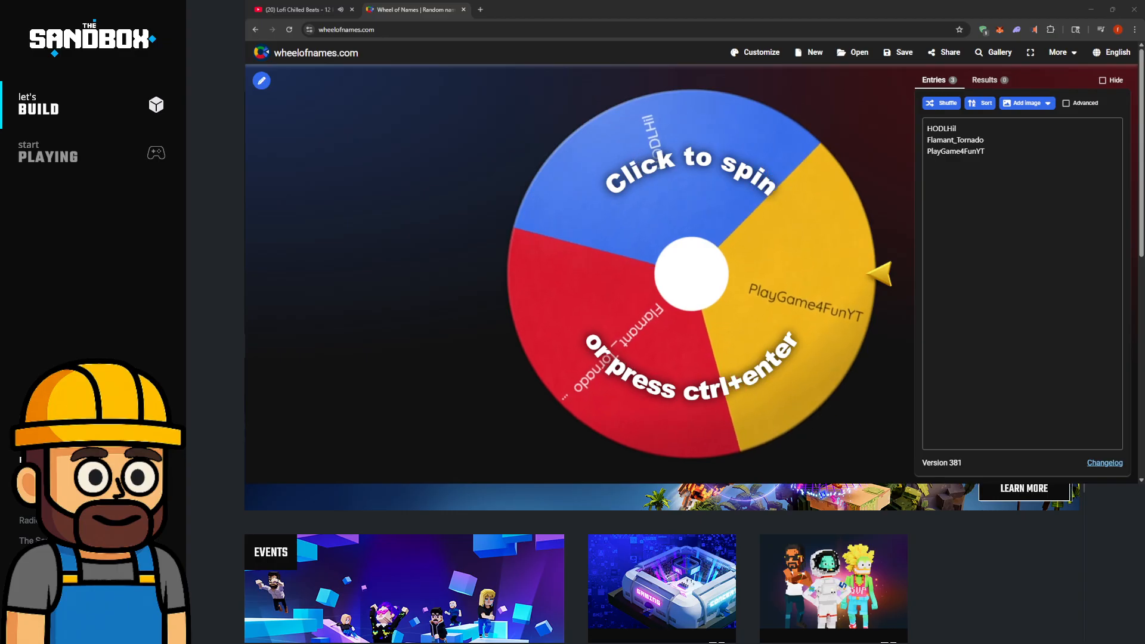
click(949, 176)
text(azavaskyc)
key(Return)
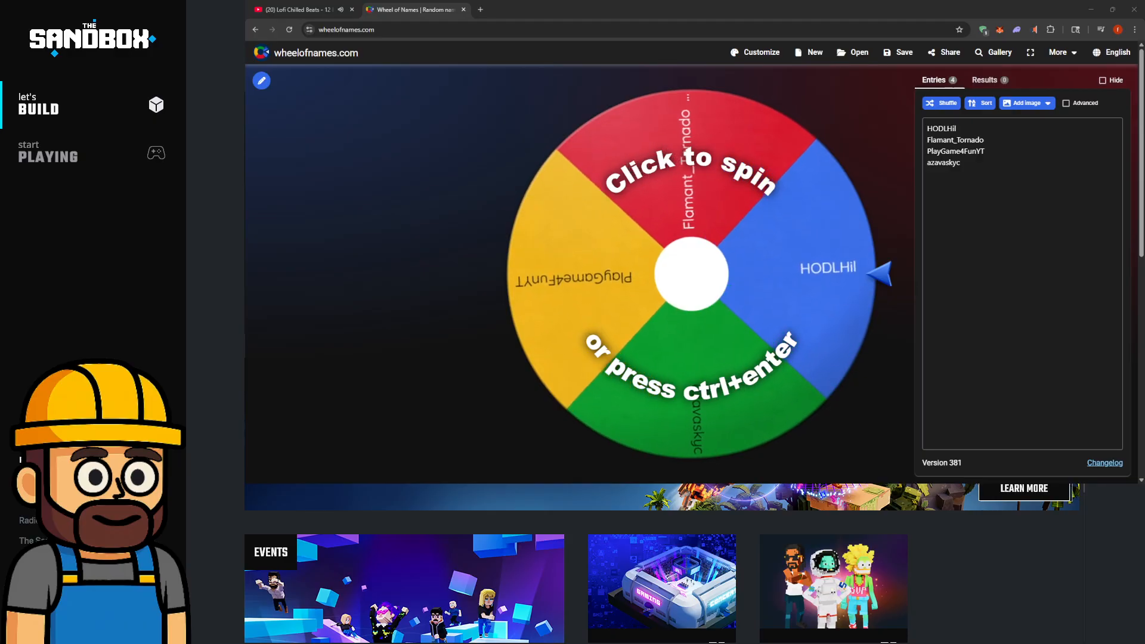
click(1017, 200)
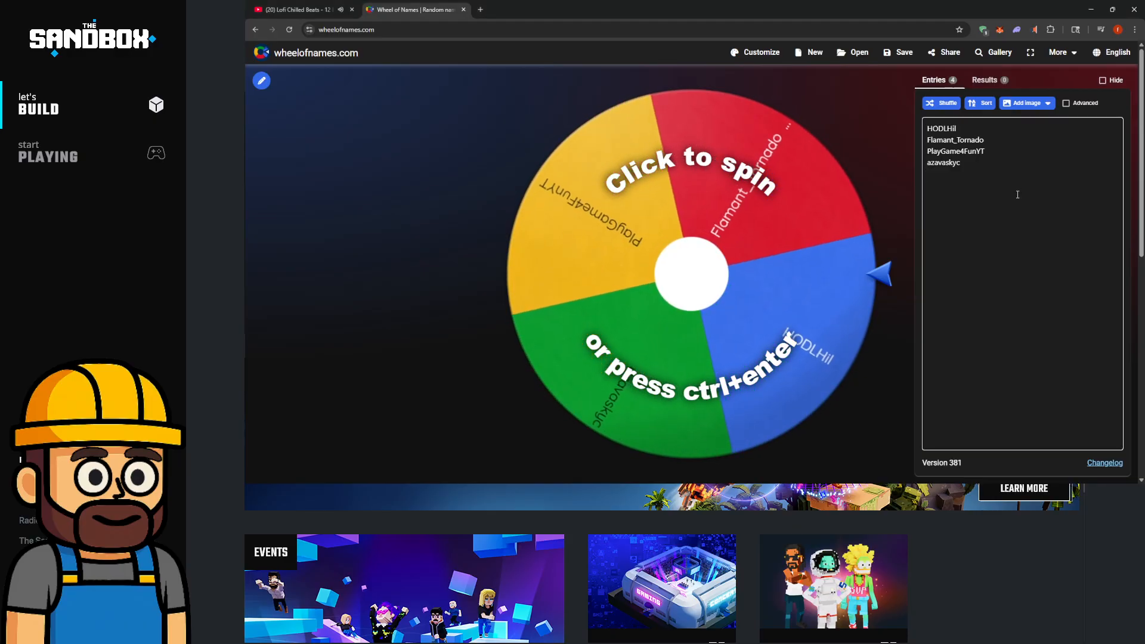
text(web_three_gamer)
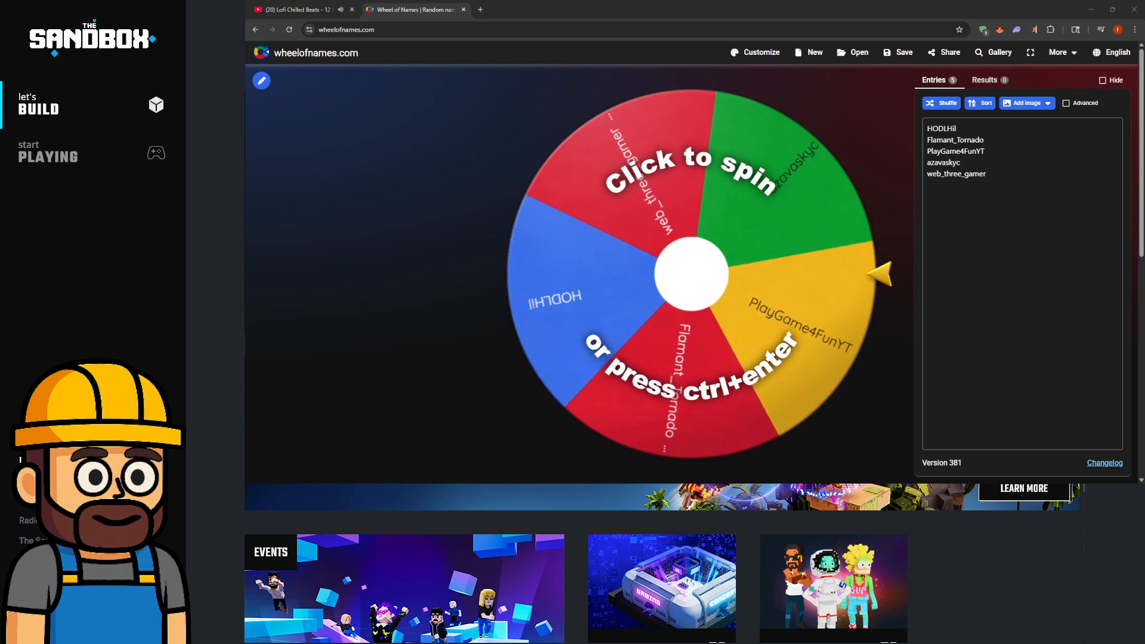
click(1033, 349)
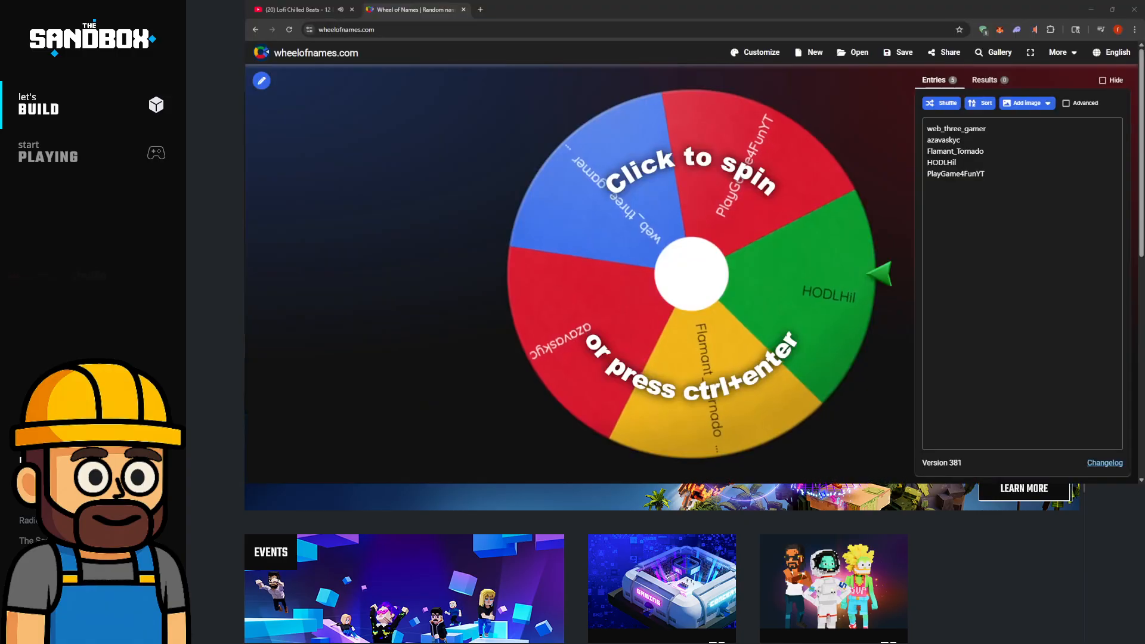
Shuffle the order of the wheel entries several times.
click(946, 103)
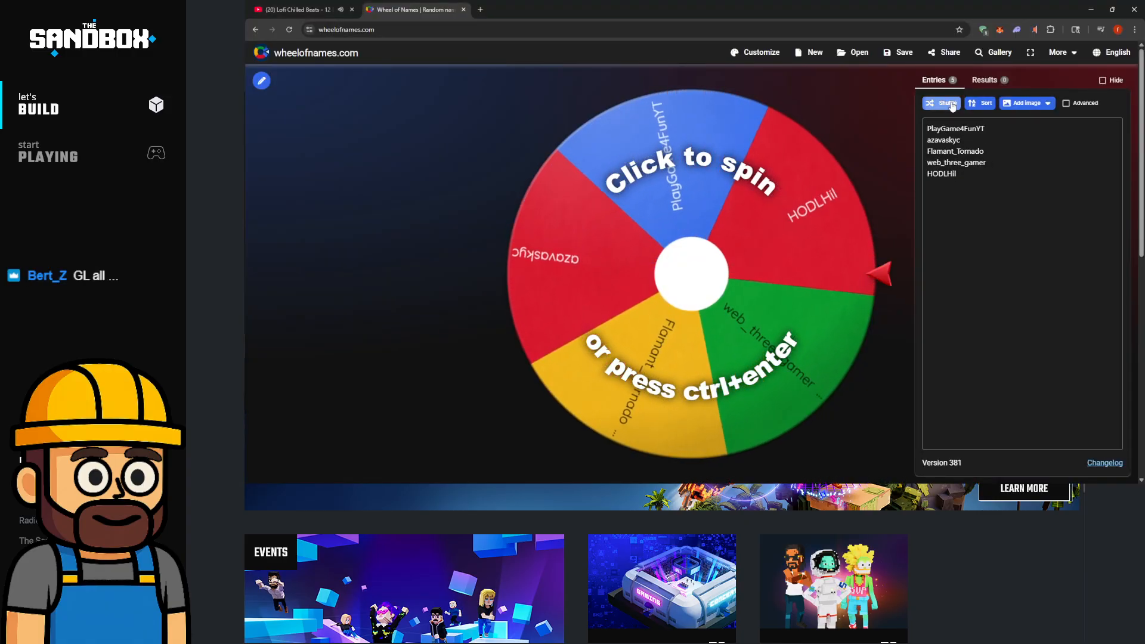
click(946, 103)
click(945, 102)
click(946, 103)
click(946, 102)
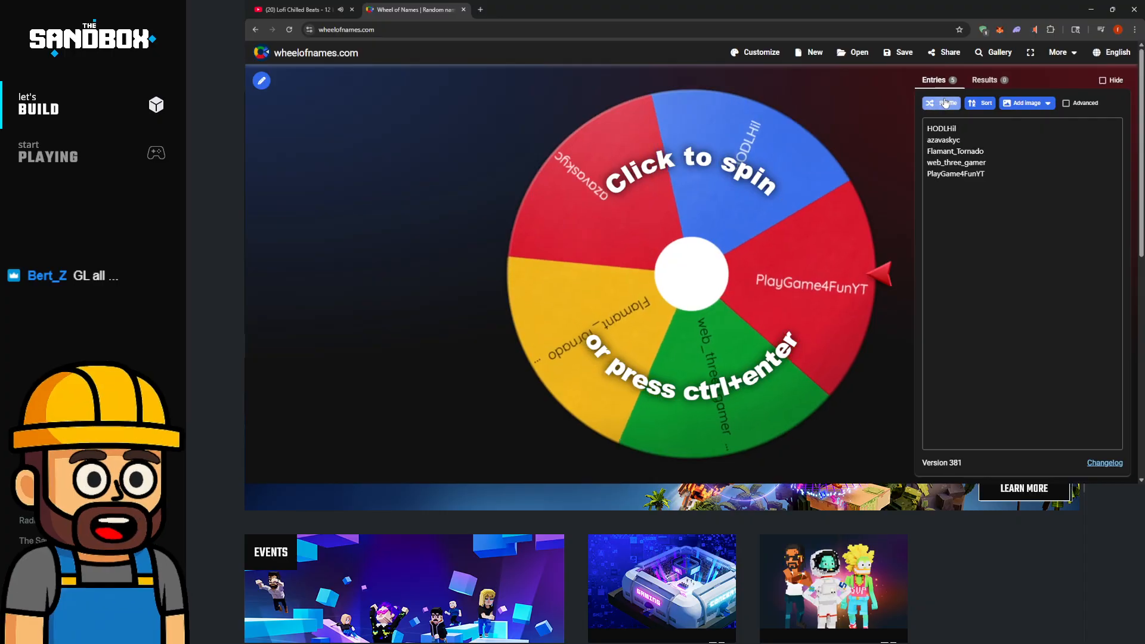
click(946, 102)
click(946, 102)
click(946, 101)
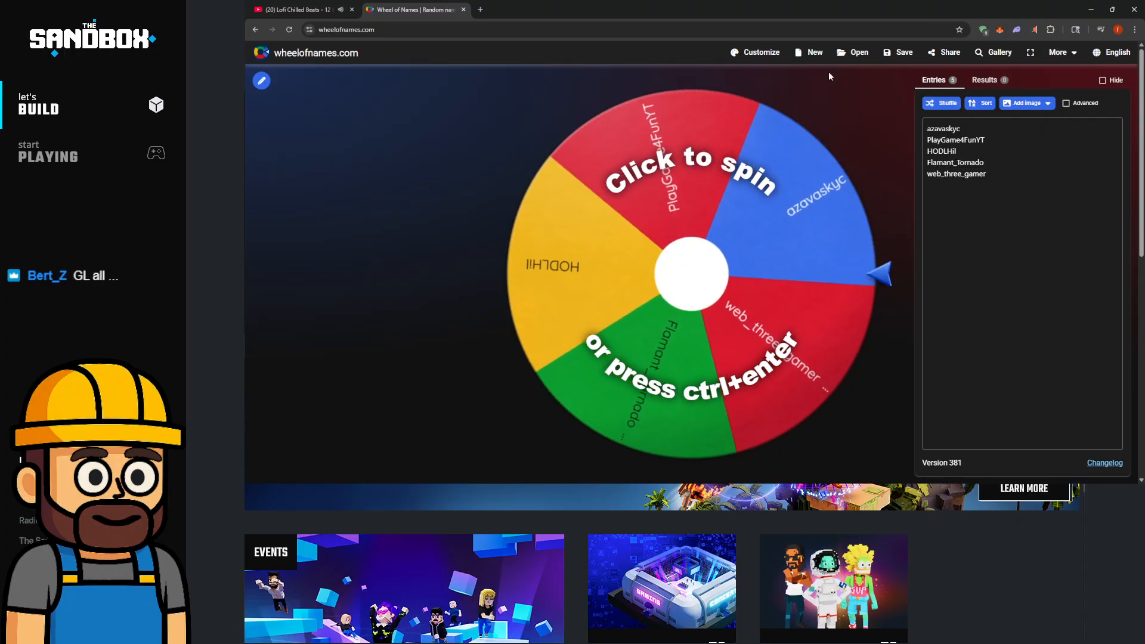
Set the wheel's spin time to 60 seconds and spin it to draw a winner.
click(761, 52)
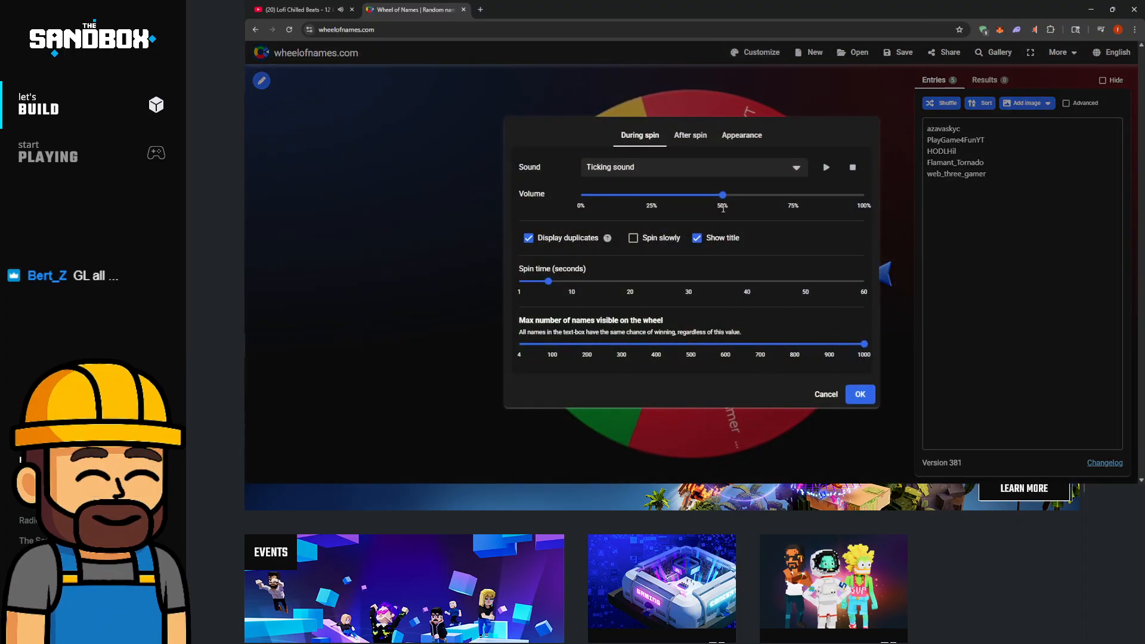
drag(548, 281, 864, 281)
click(850, 399)
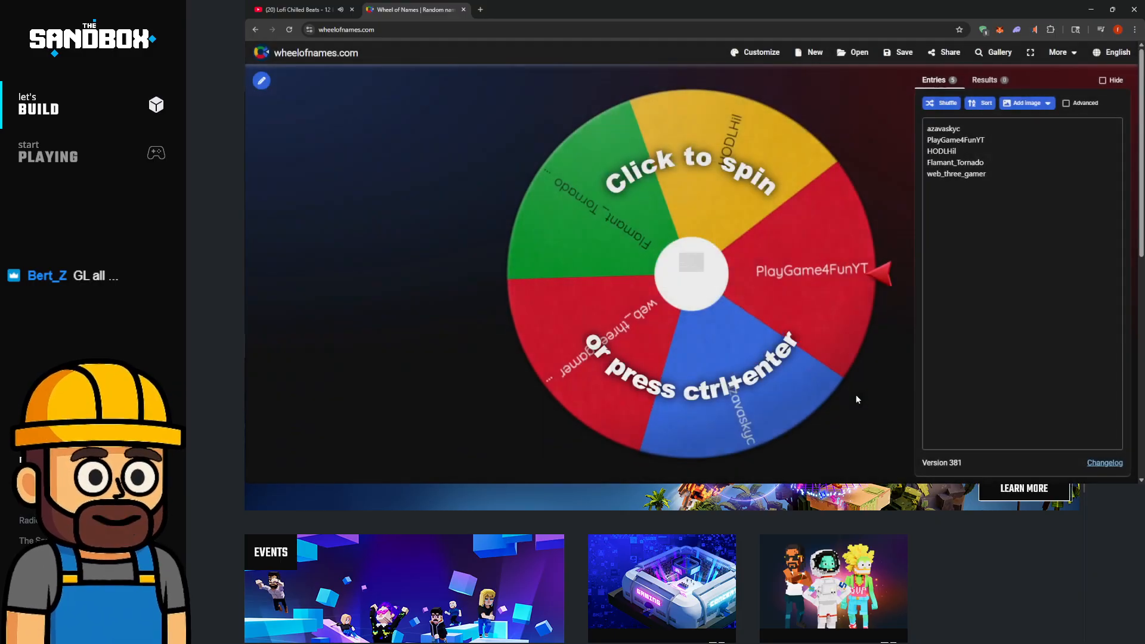
click(870, 289)
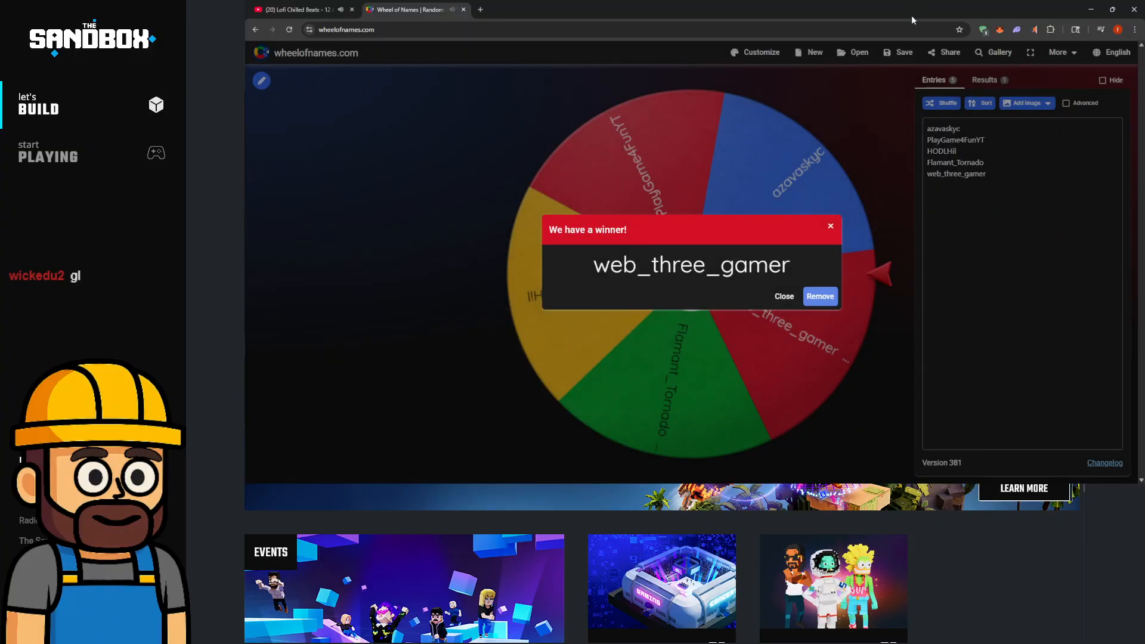
Leave the wheel's winner result and switch back to The Sandbox home screen.
double_click(549, 12)
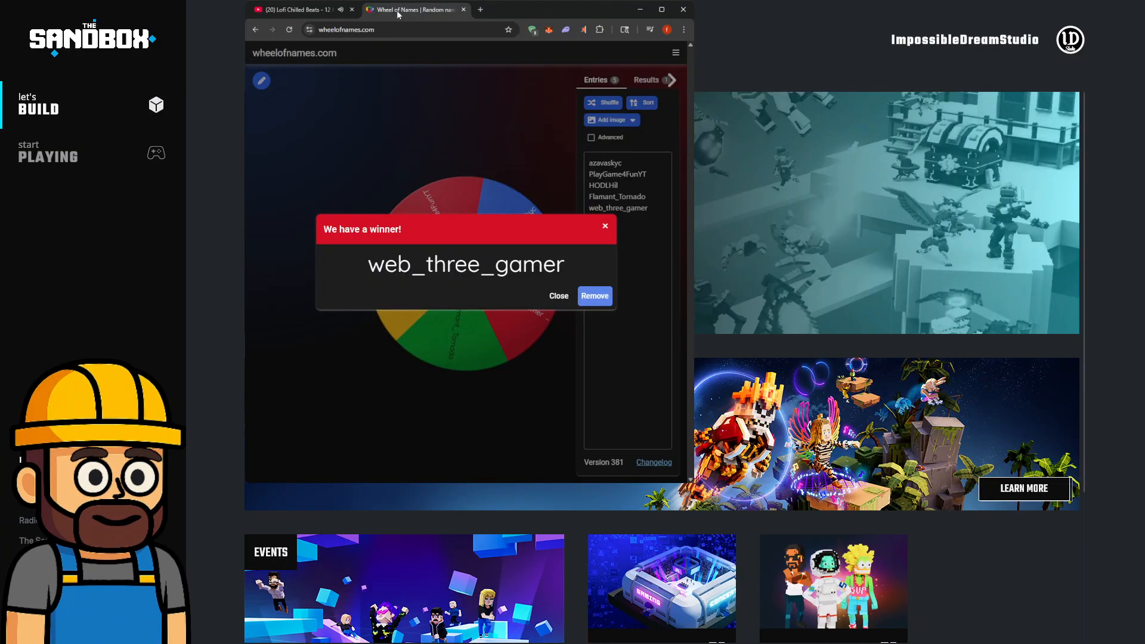
double_click(396, 12)
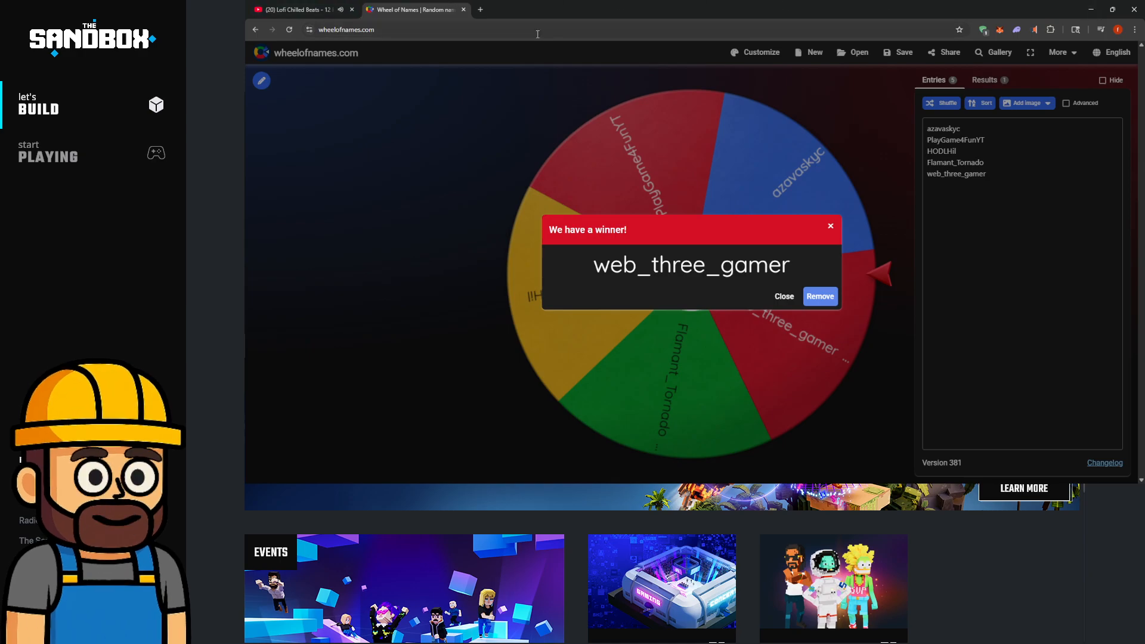
click(1135, 10)
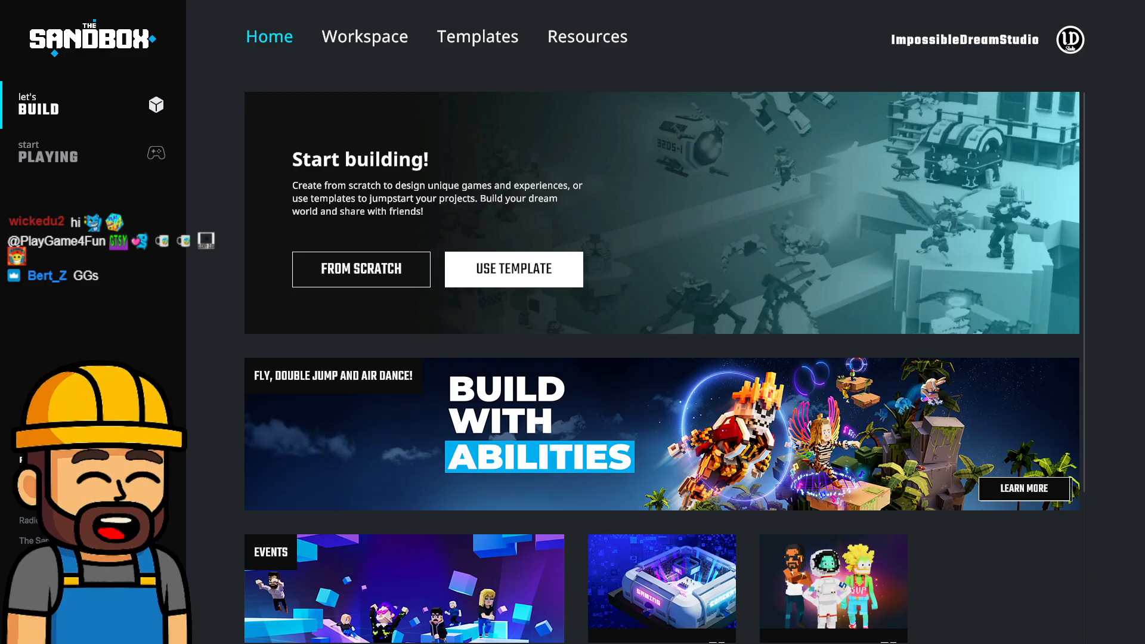
key(alt+Tab)
drag(748, 6, 889, 27)
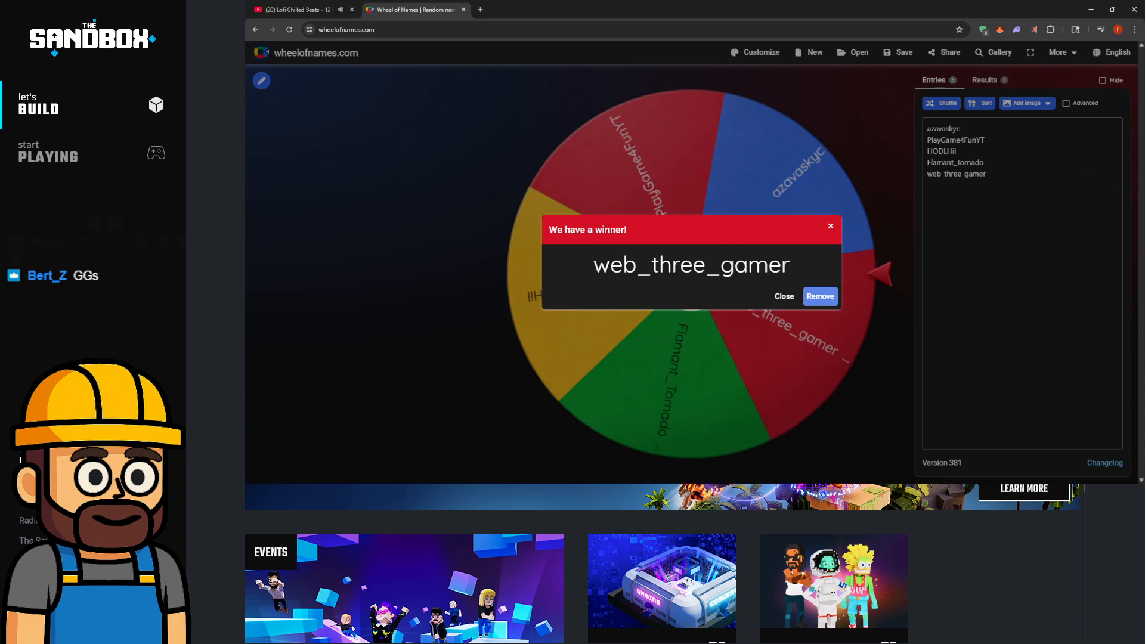
key(alt+Tab)
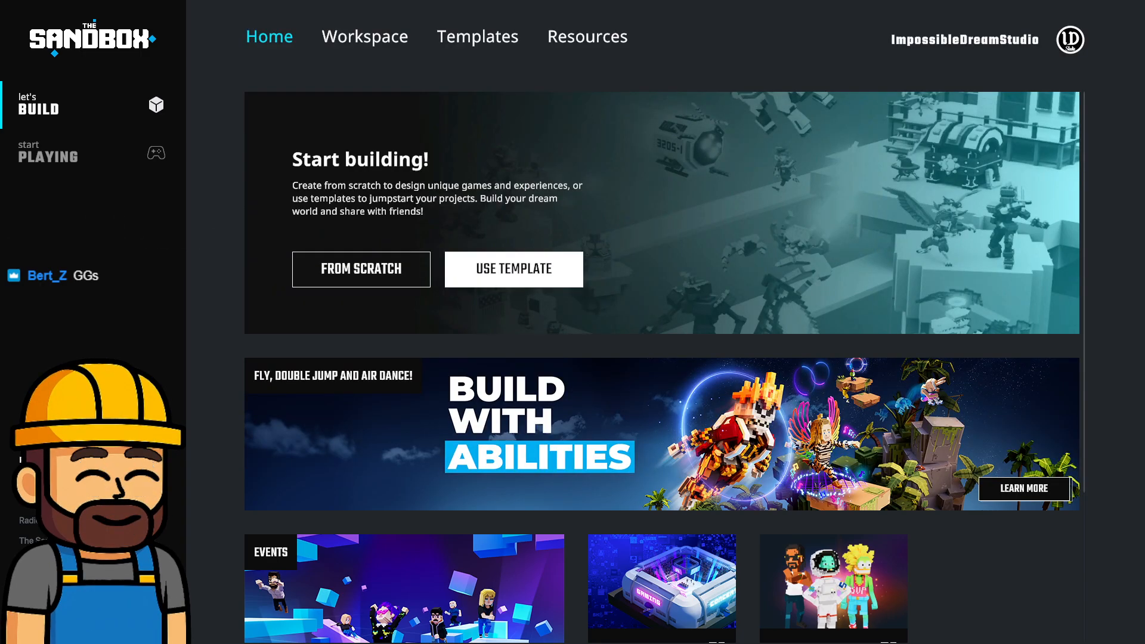
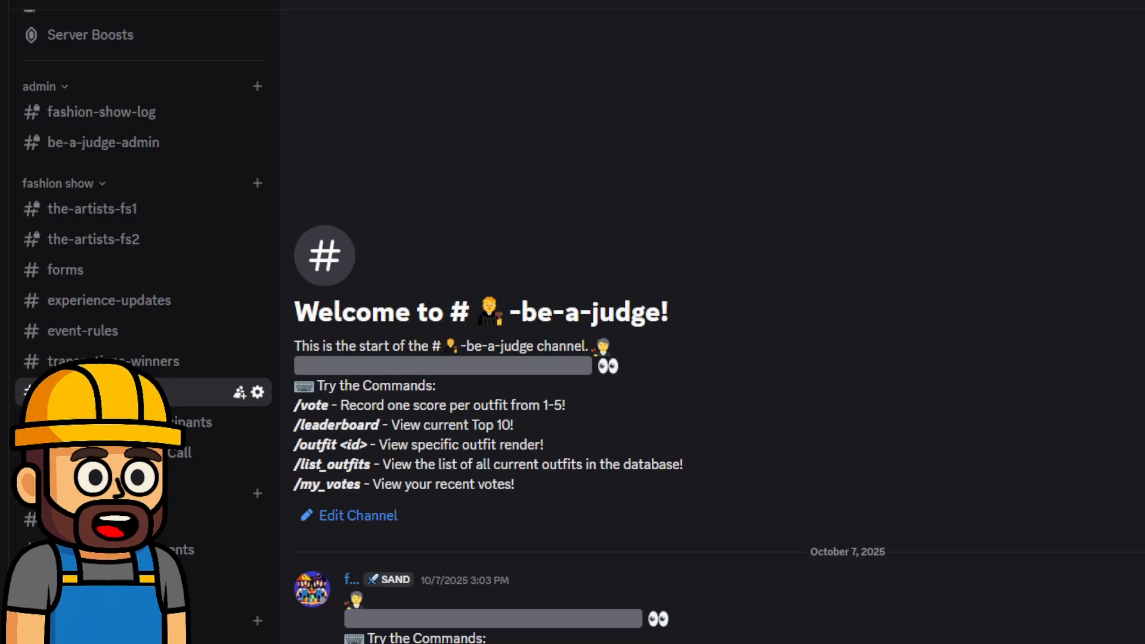
In Discord's be-a-judge channel, run the /leaderboard command to show the Top 10 outfits.
scroll(144, 331, up, 1)
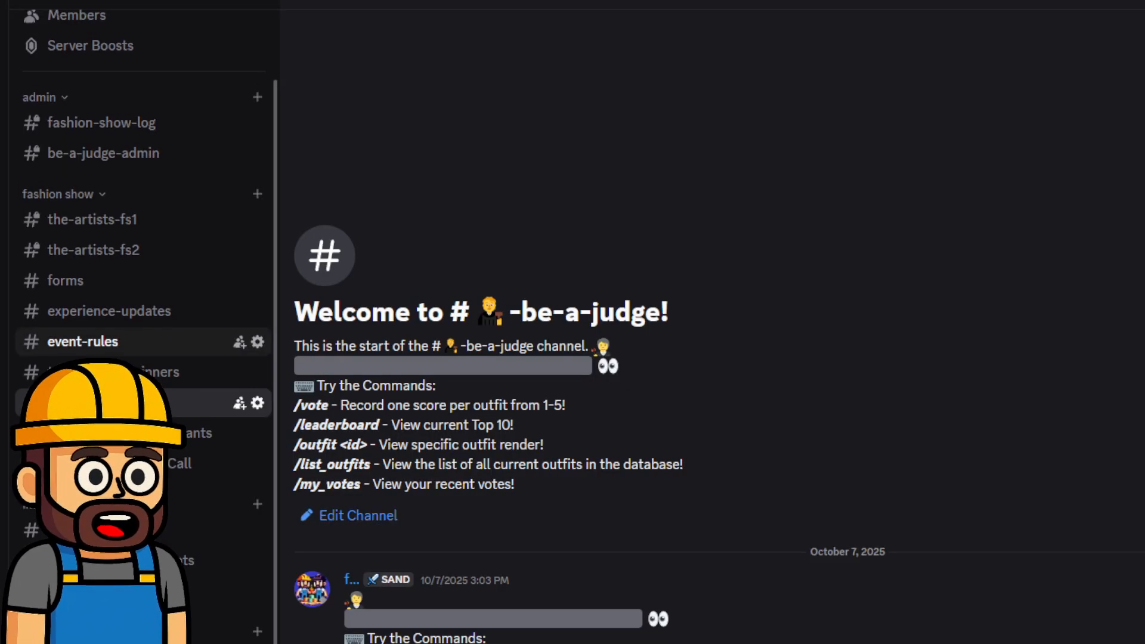
scroll(143, 331, down, 1)
scroll(143, 241, down, 1)
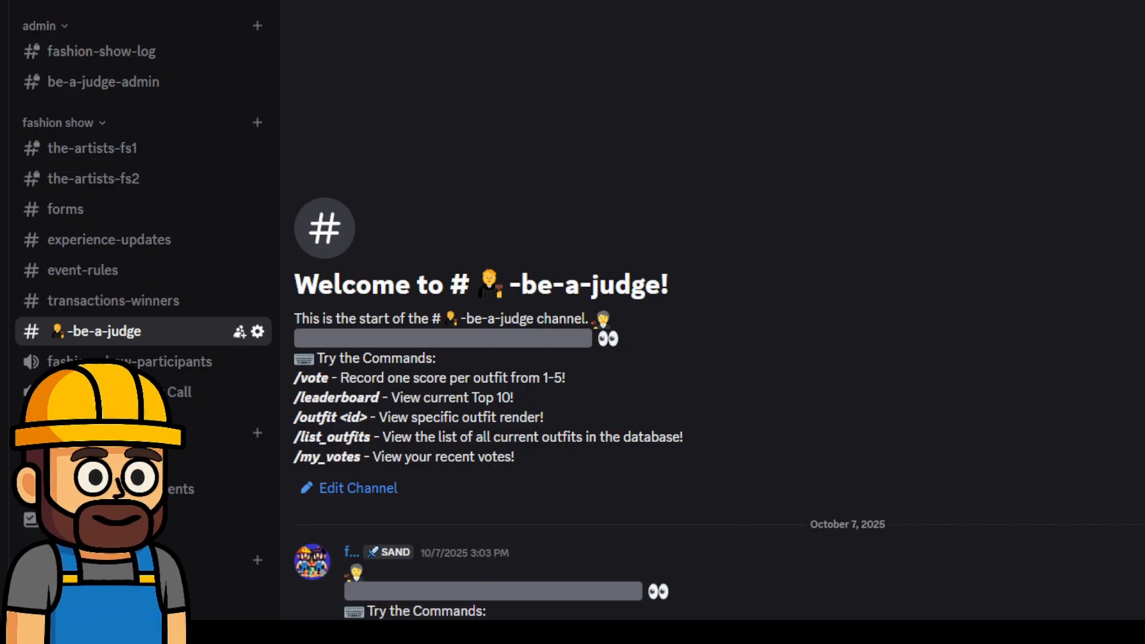
text(/l)
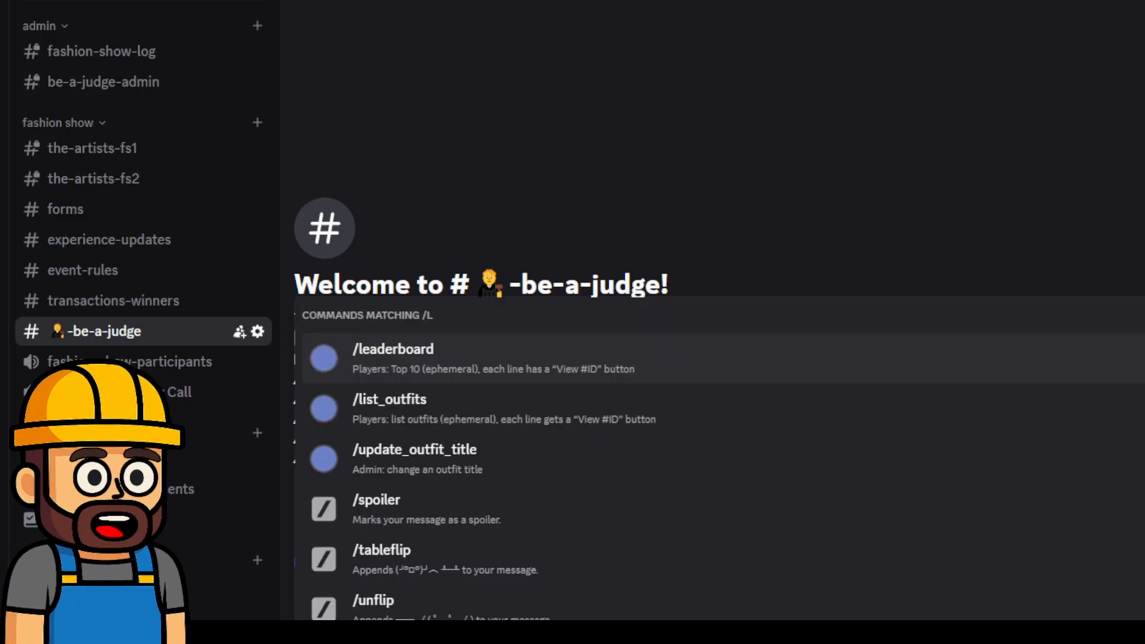
text(e)
key(Return)
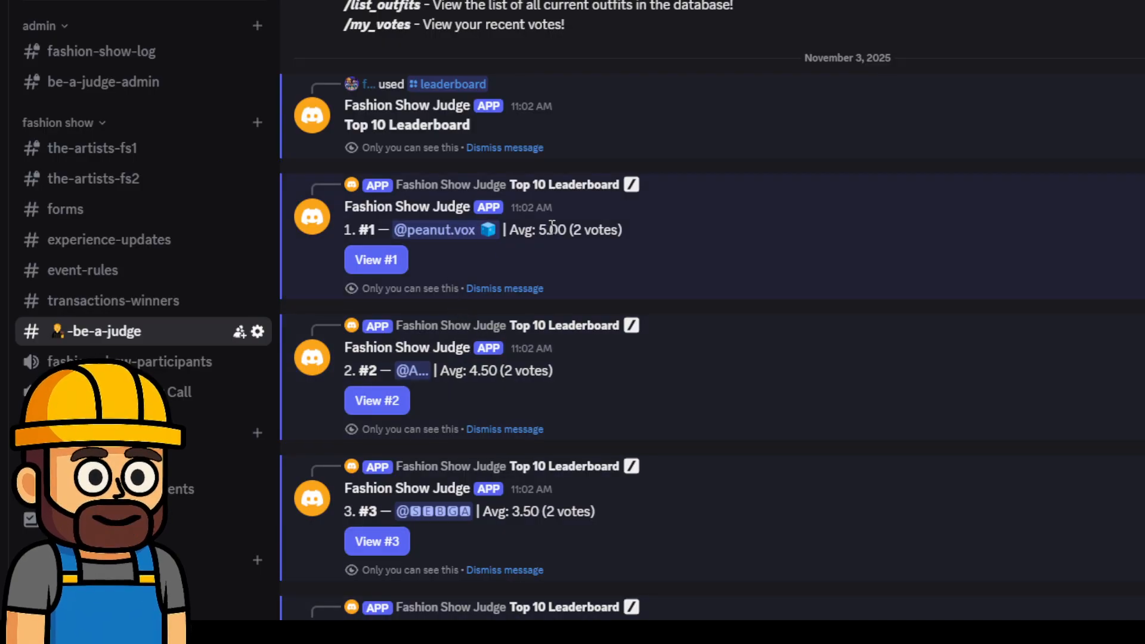
Examine the vote counts of the three highest-ranked outfits on the Top 10 Leaderboard.
drag(574, 229, 618, 230)
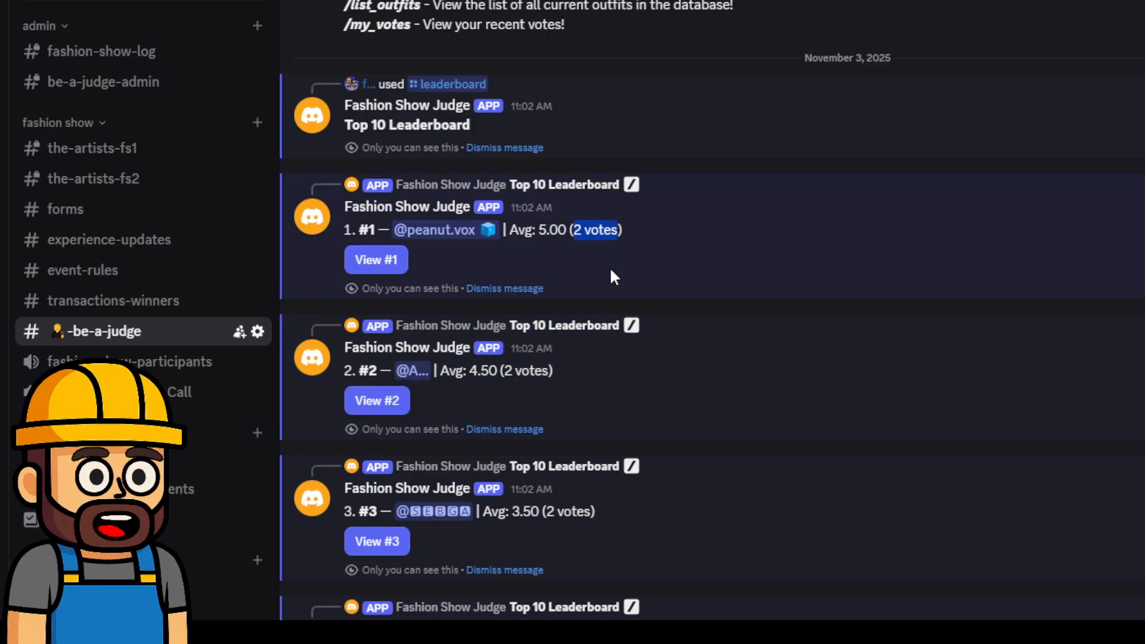
drag(505, 371, 535, 371)
drag(546, 512, 585, 512)
click(564, 512)
drag(506, 371, 530, 371)
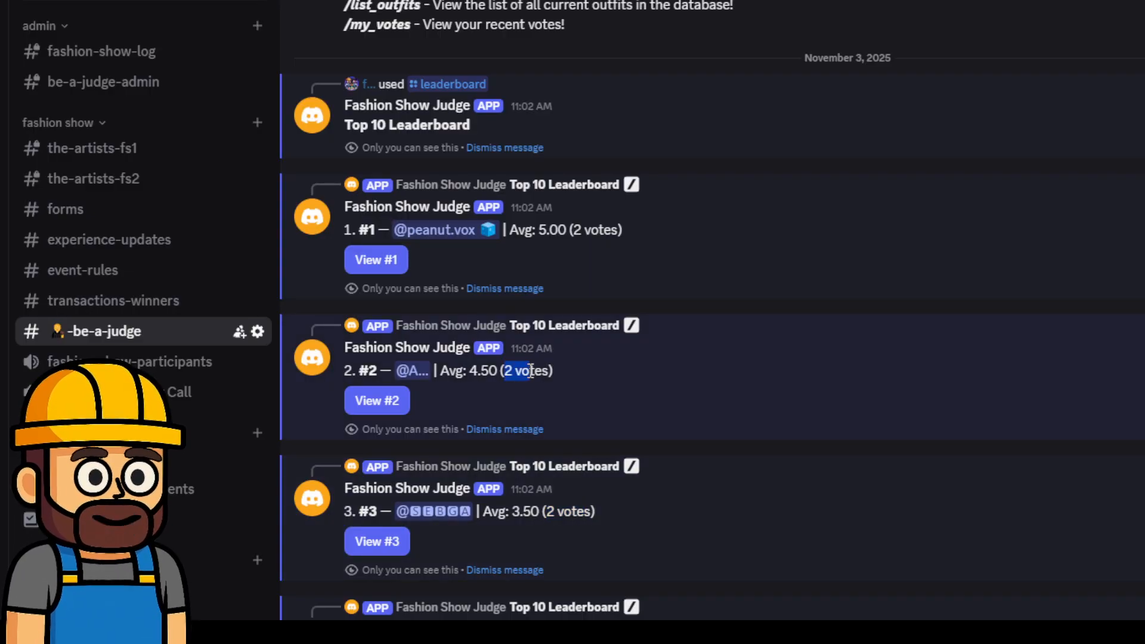
drag(575, 230, 604, 230)
click(576, 230)
drag(575, 230, 592, 230)
drag(507, 370, 528, 370)
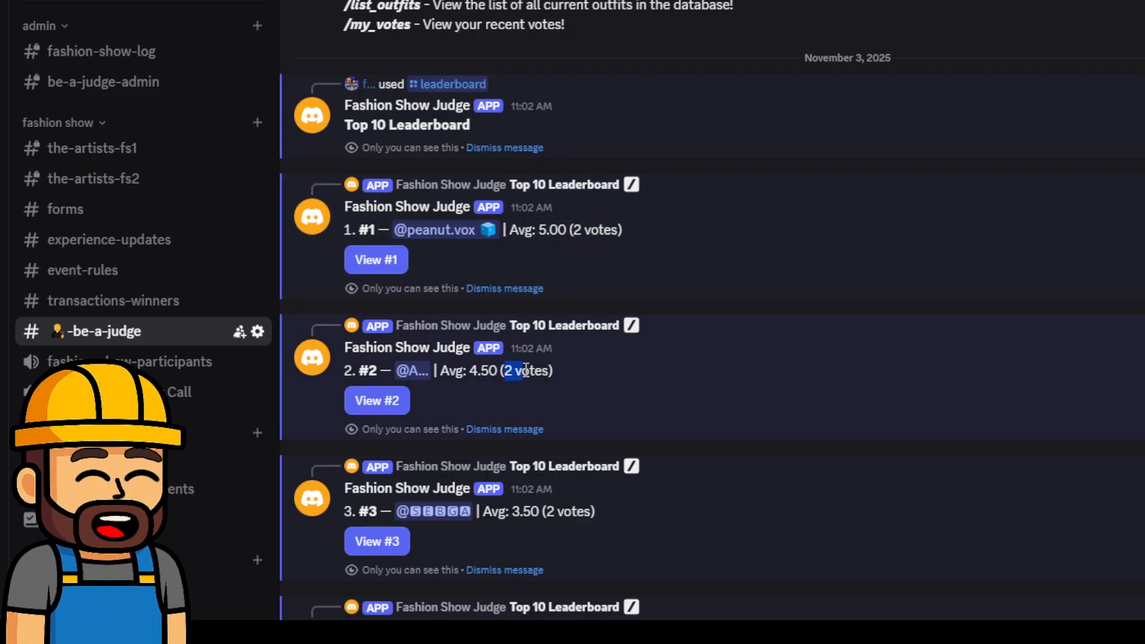
drag(546, 511, 577, 511)
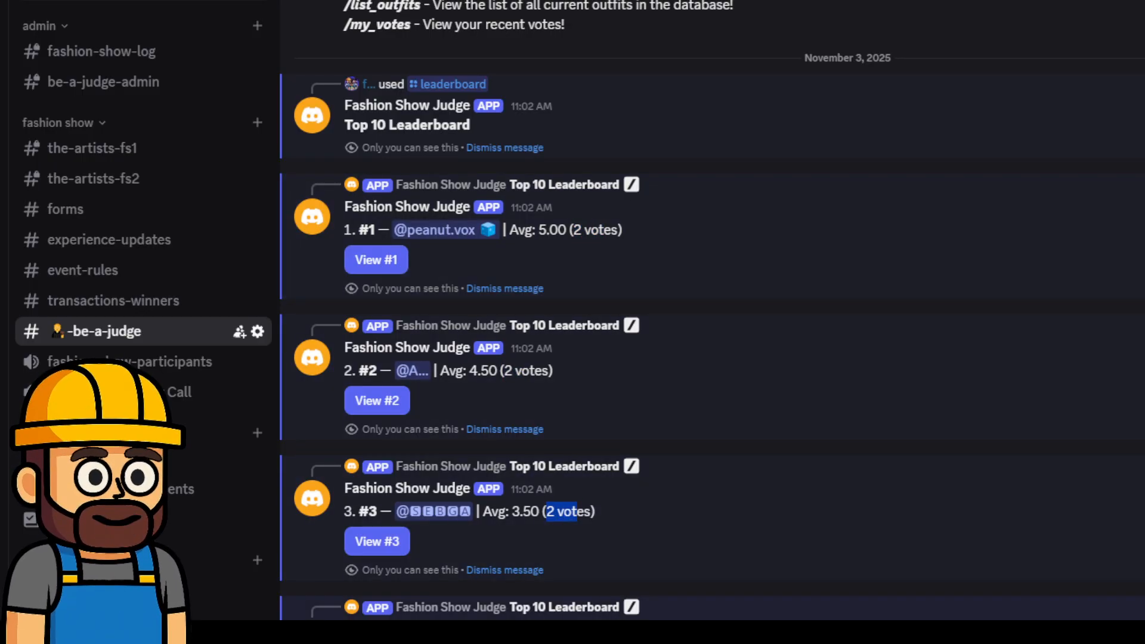
Compare the vote counts of the first-, second- and third-placed outfits once more.
click(580, 618)
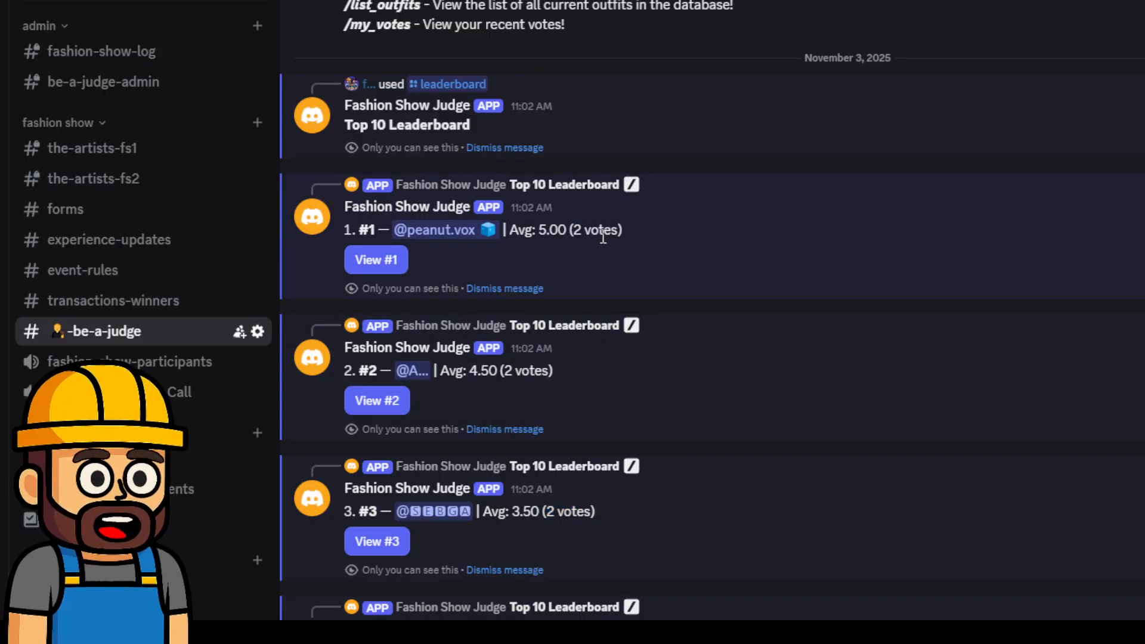
drag(574, 230, 598, 230)
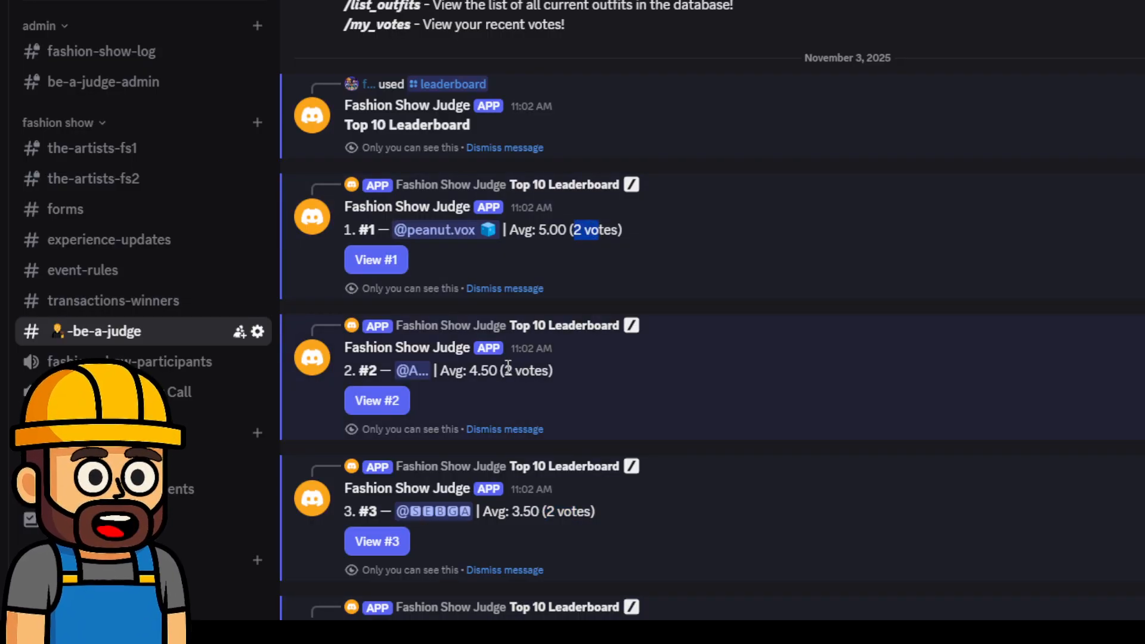
drag(505, 370, 530, 370)
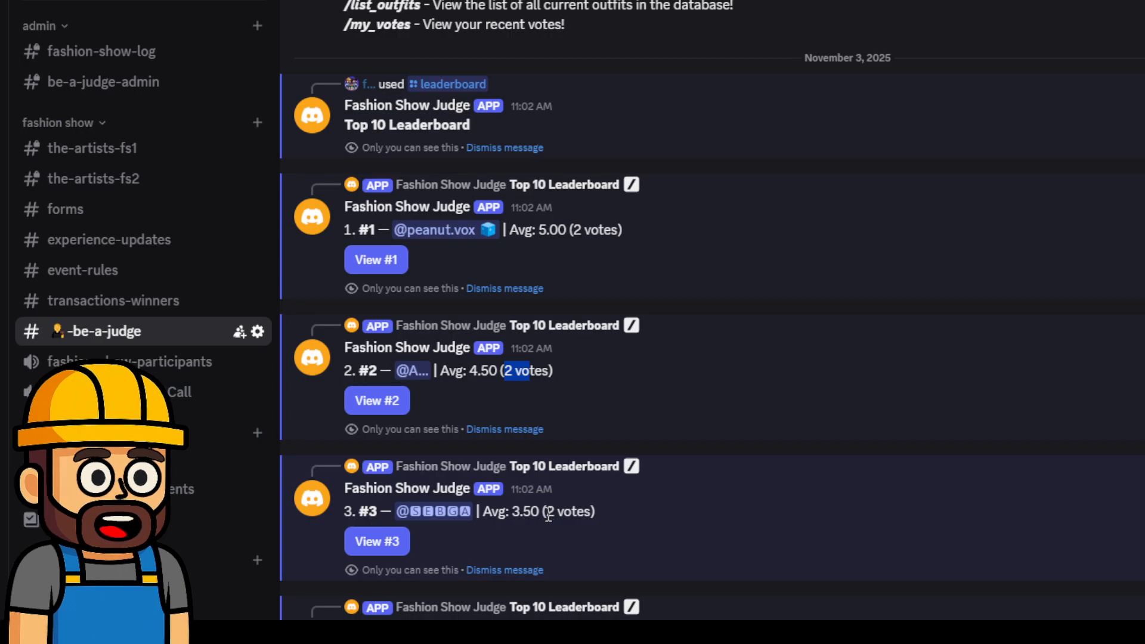
drag(546, 511, 571, 512)
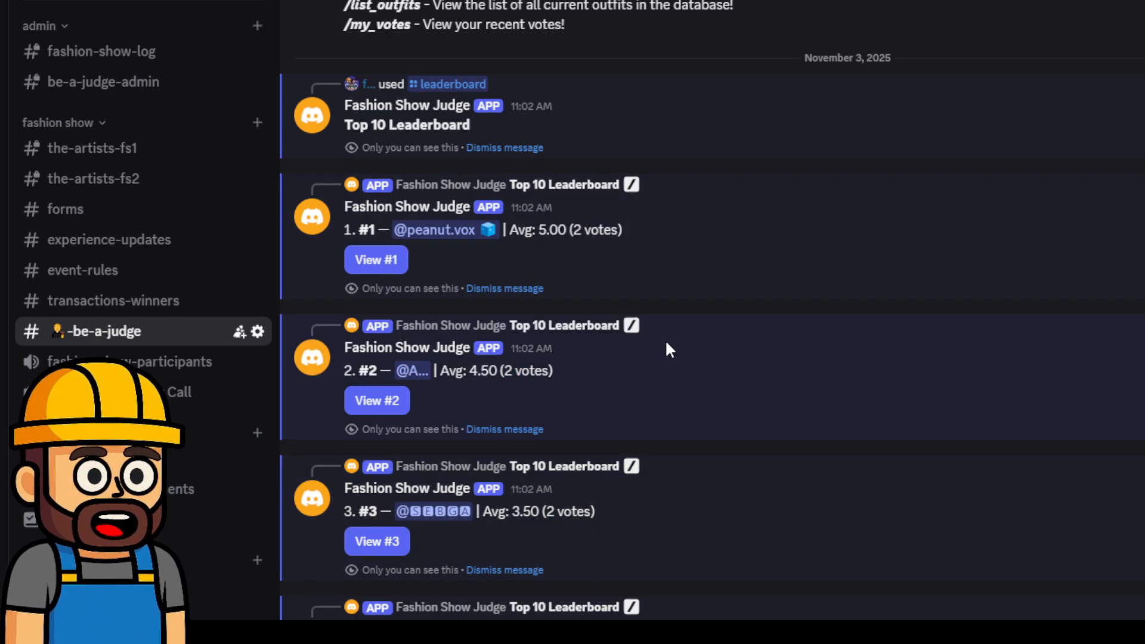
Open the top-ranked outfit from the leaderboard and examine its render, average score and star voting options.
click(381, 267)
scroll(477, 280, up, 5)
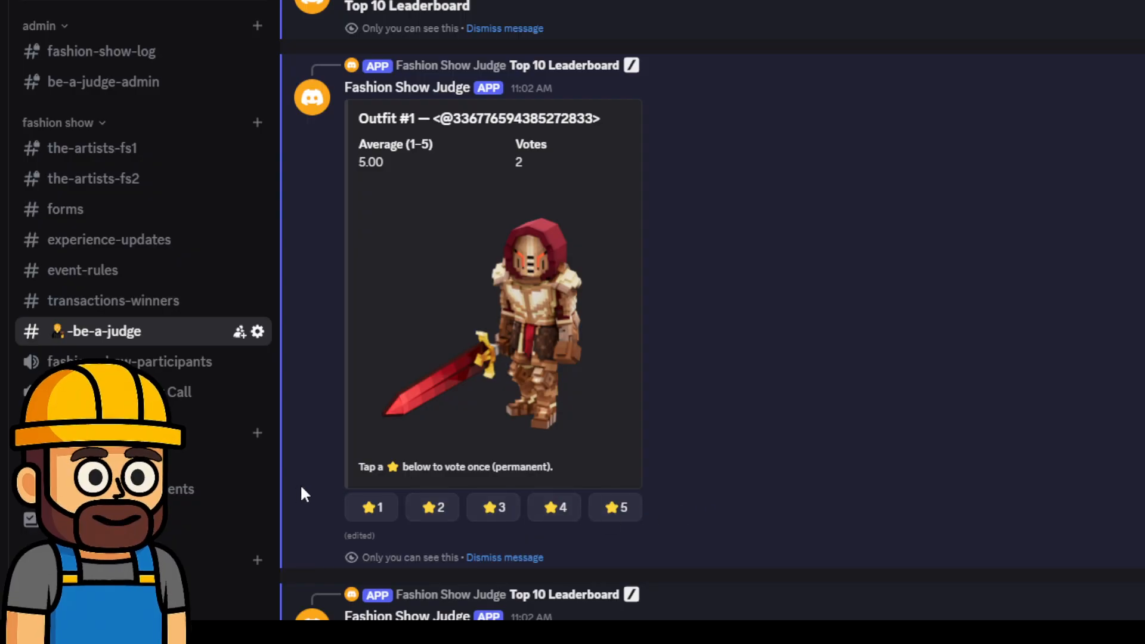
scroll(507, 511, down, 5)
scroll(524, 516, up, 9)
scroll(539, 342, down, 2)
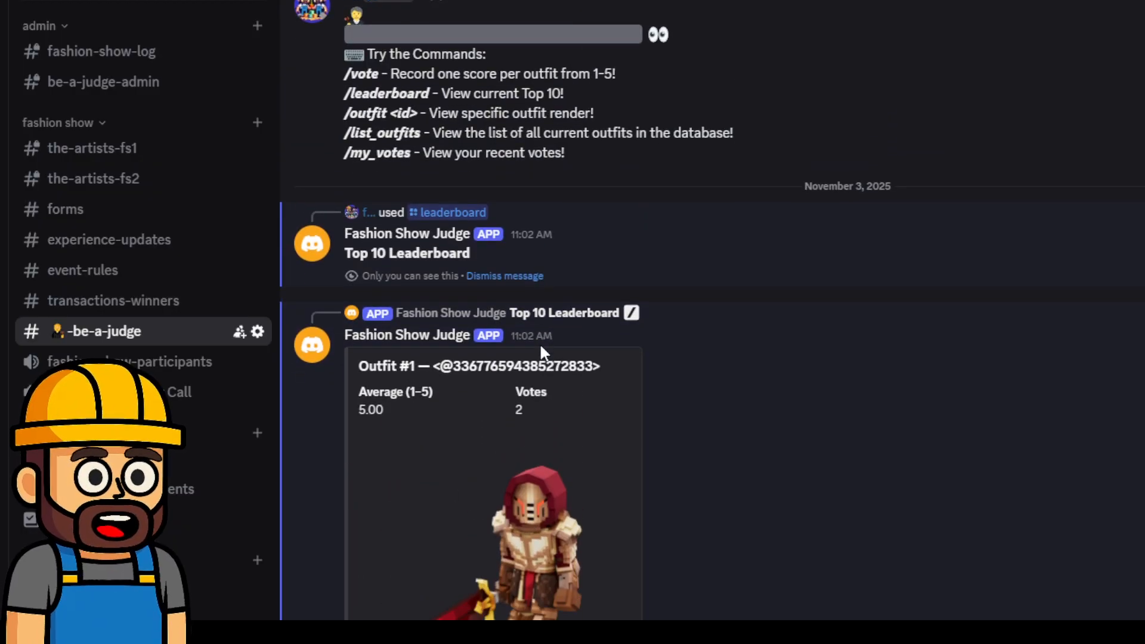
Dismiss the leaderboard heading, the opened outfit #1 card and the remaining ranked outfit messages from the channel.
click(486, 207)
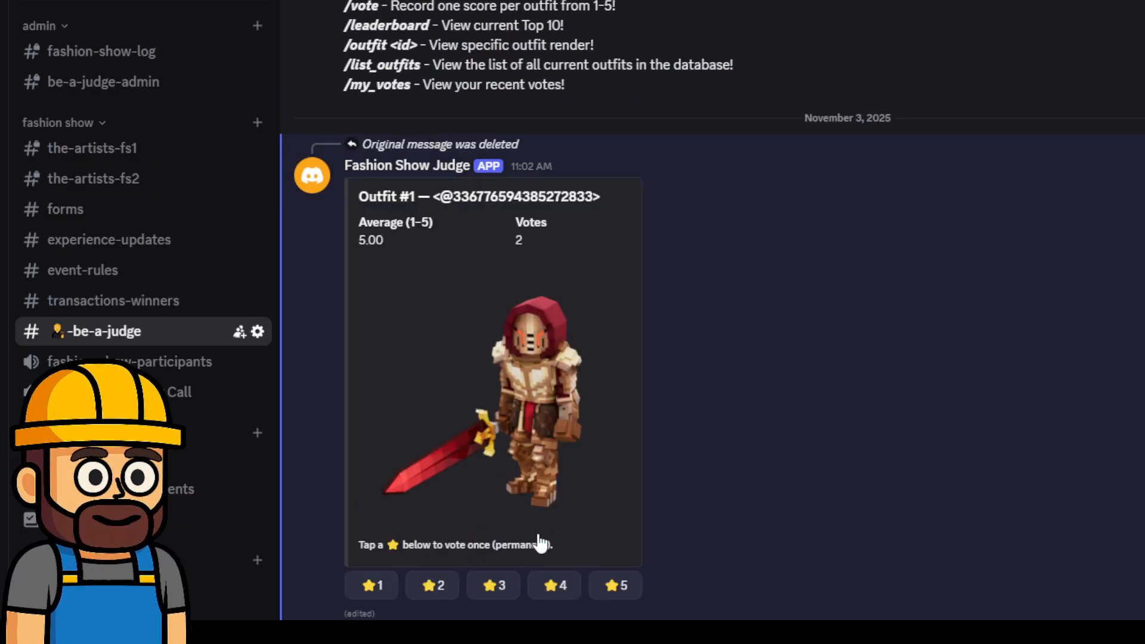
scroll(527, 462, up, 3)
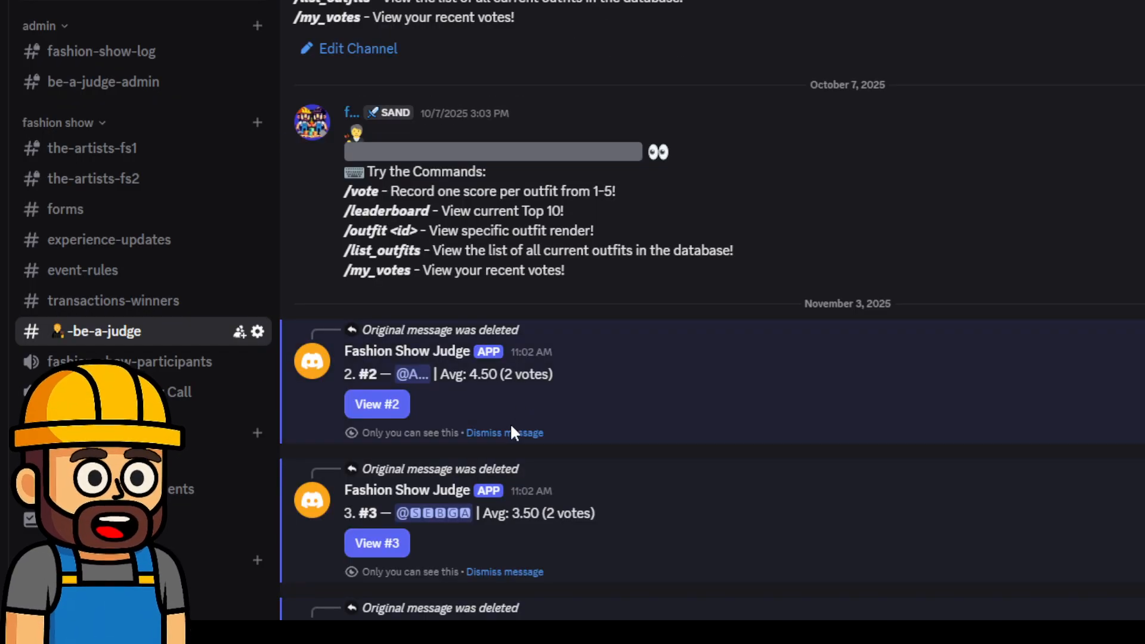
click(511, 432)
click(504, 573)
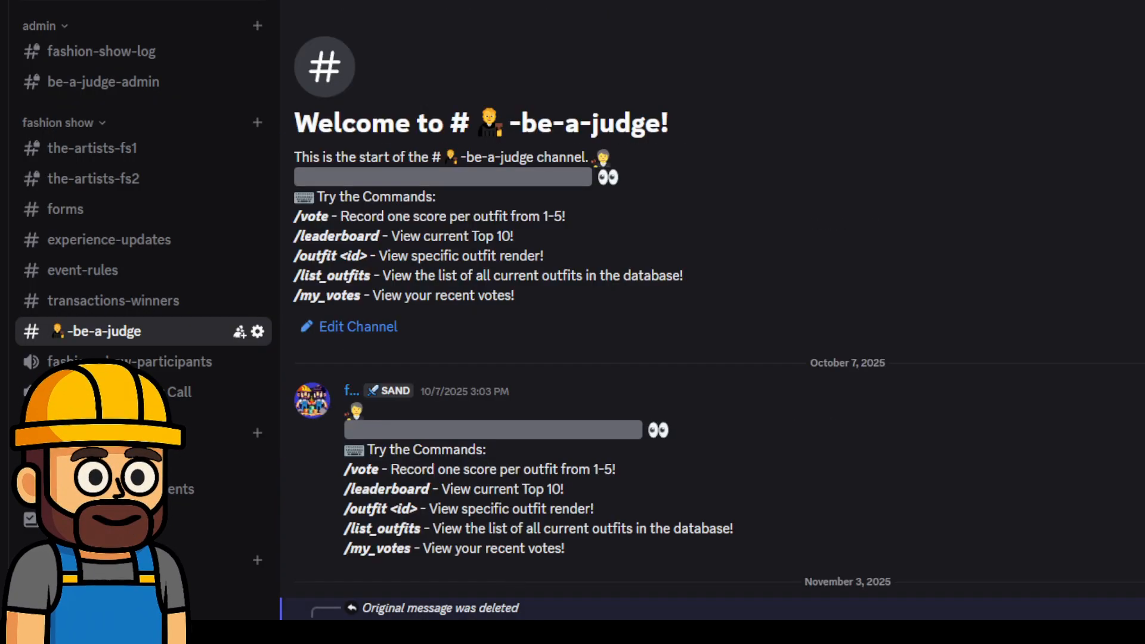
Reveal the hidden spoiler line in the October 7 post about the bot commands and read it.
click(472, 593)
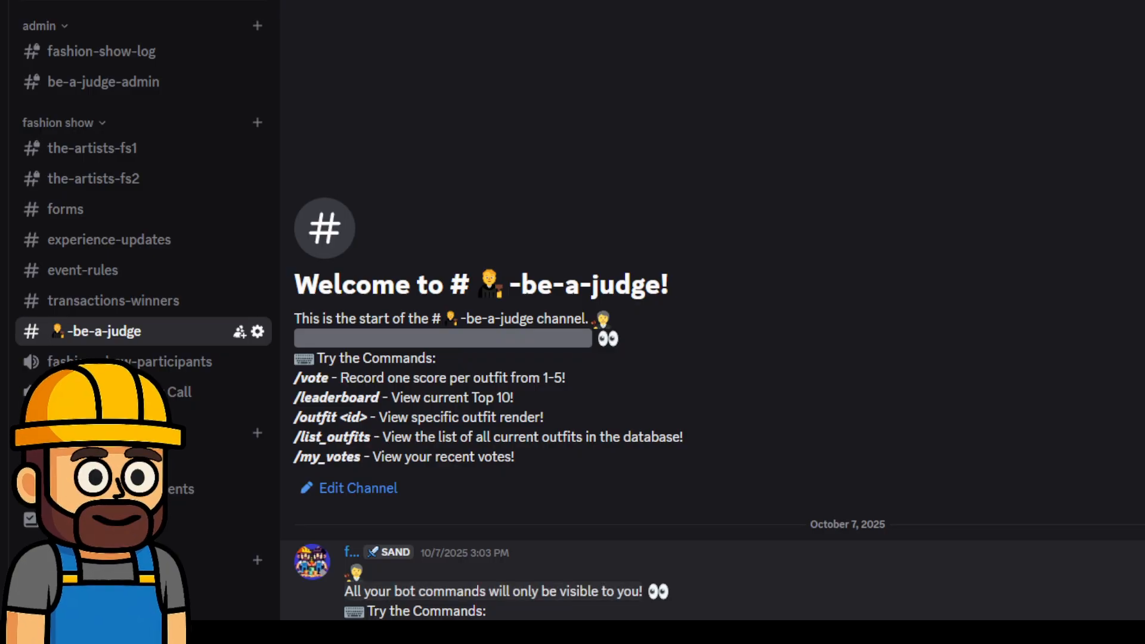
drag(471, 593, 647, 593)
click(650, 593)
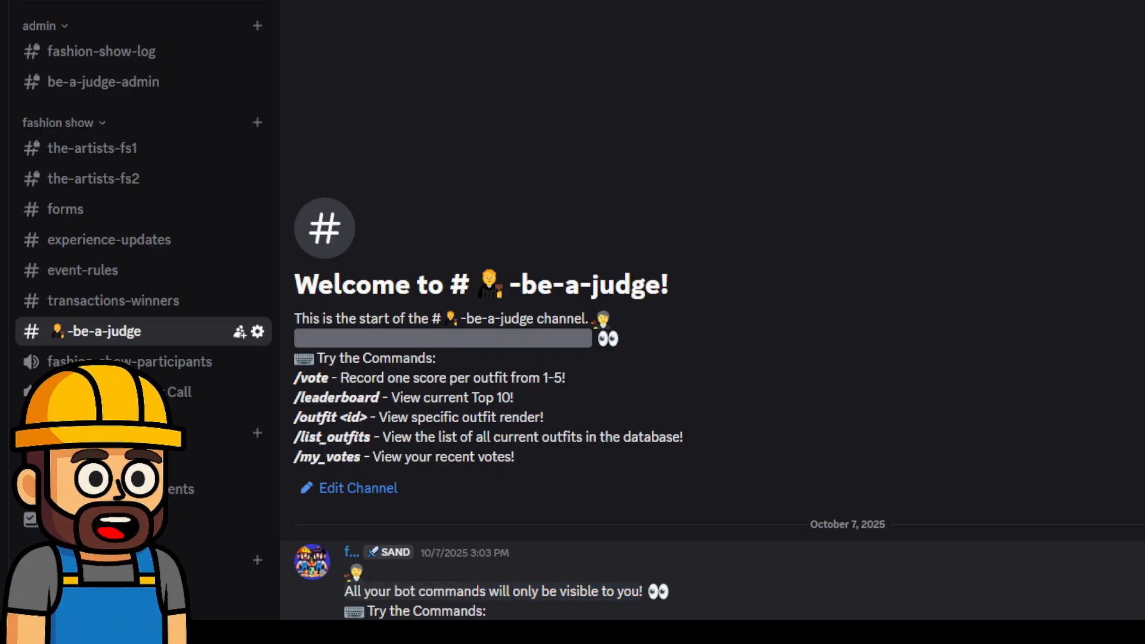